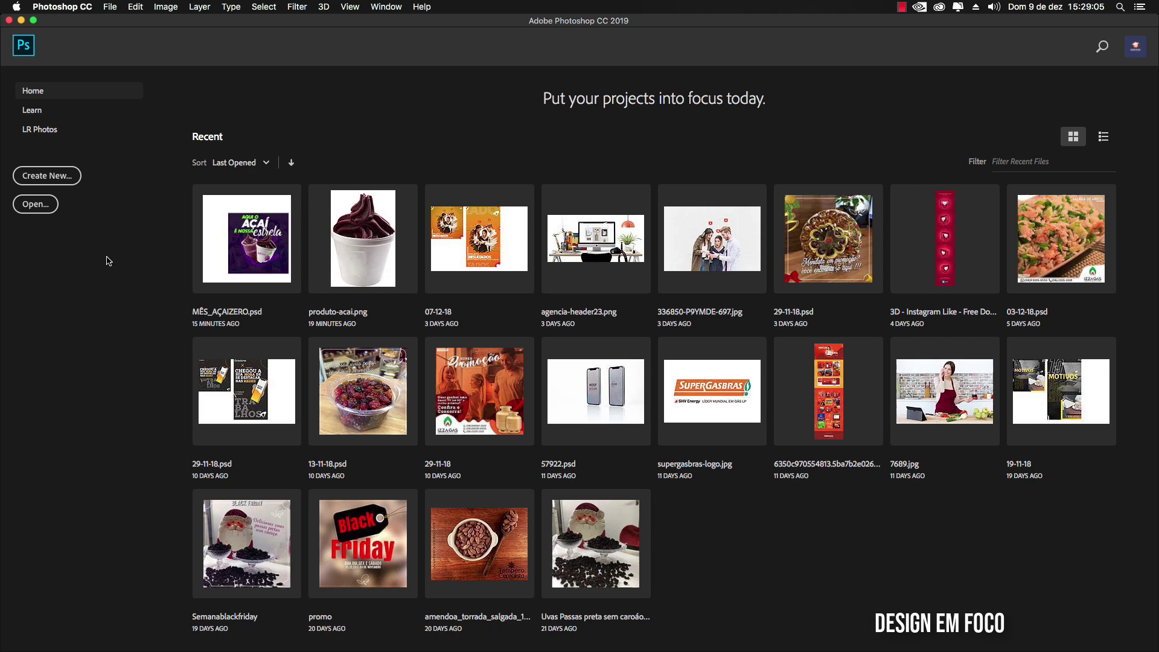
Step: Start a new document and set its width and height to 800 pixels
{"action": "left_click", "coordinate": [110, 6]}
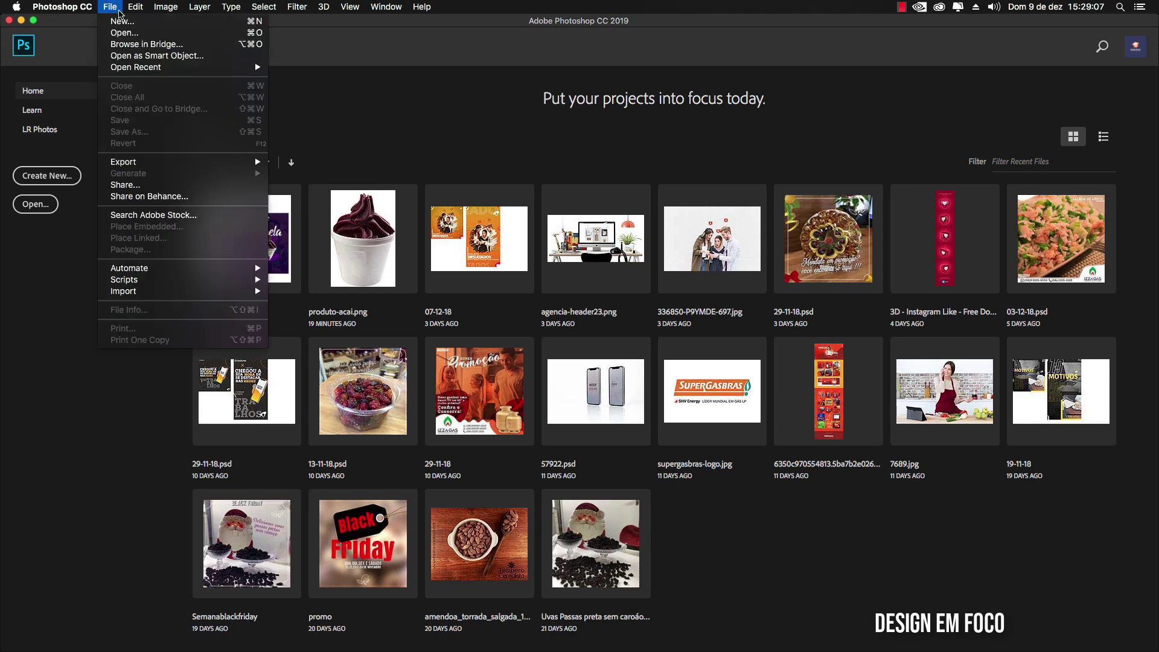
{"action": "left_click", "coordinate": [53, 339]}
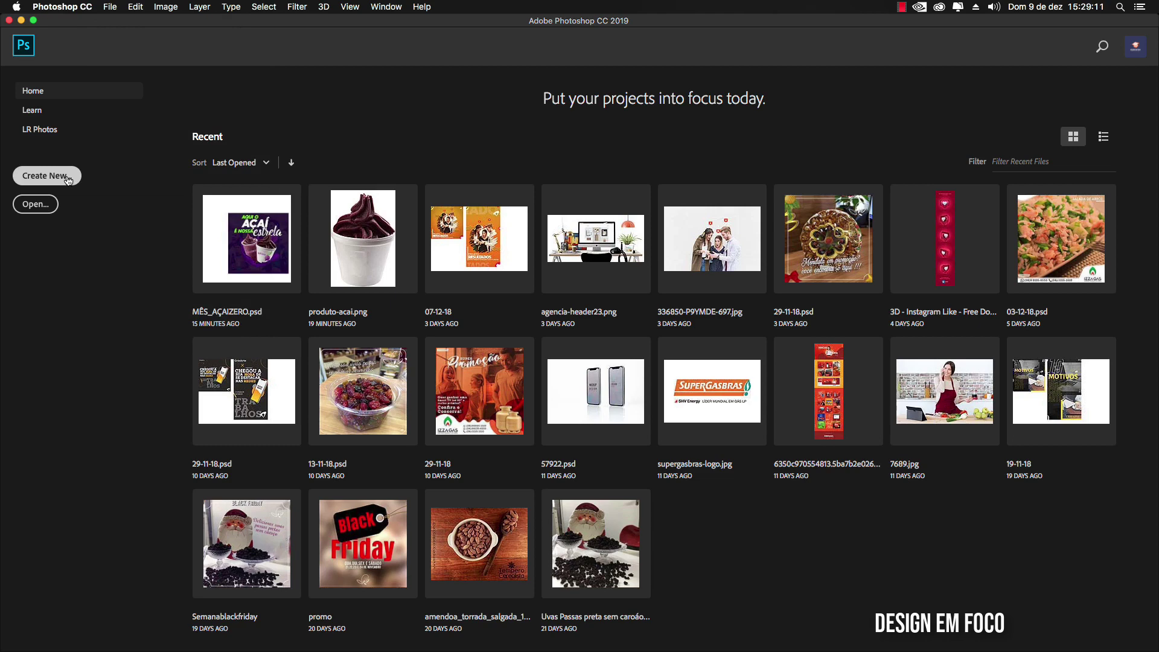
{"action": "left_click", "coordinate": [68, 181]}
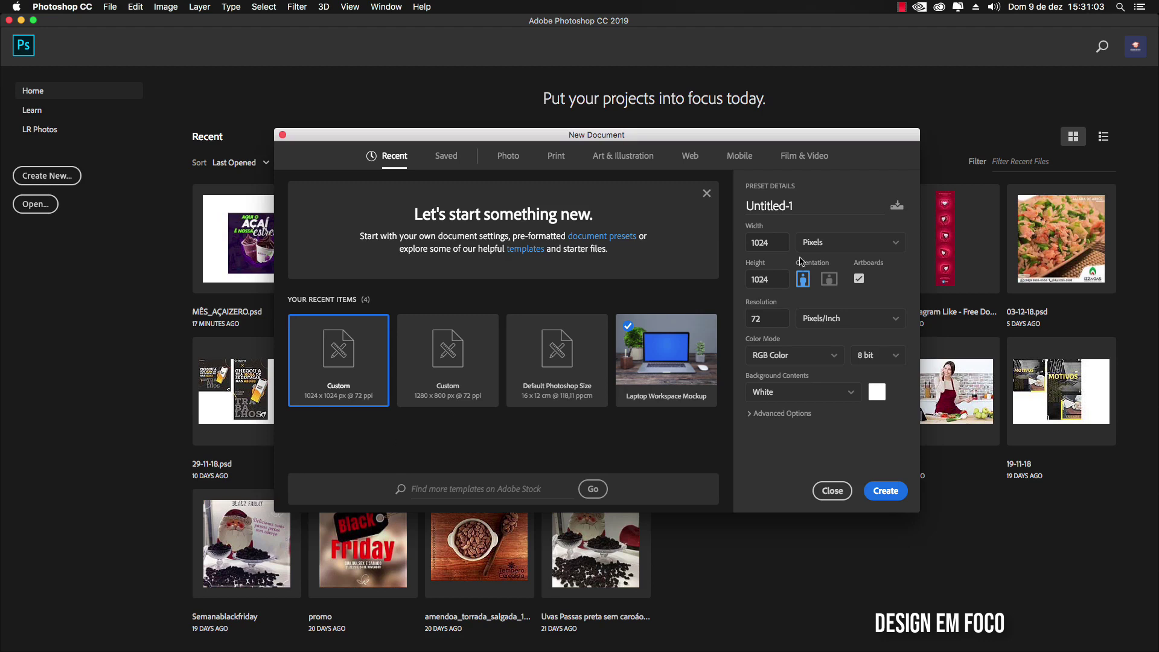
{"action": "double_click", "coordinate": [783, 243]}
{"action": "type", "text": "800"}
{"action": "key", "text": "Tab"}
{"action": "type", "text": "800"}
{"action": "key", "text": "shift+Tab"}
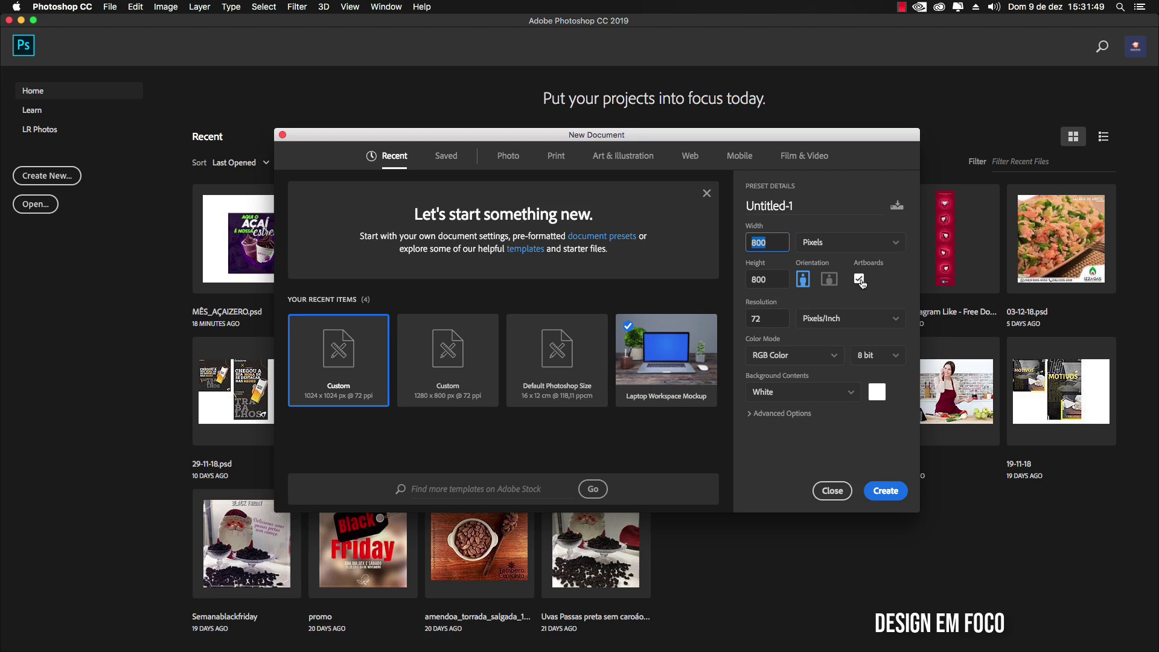
Step: Create the document with artboards enabled, 72 pixels/inch, 8-bit RGB Color and a white background
{"action": "left_click", "coordinate": [755, 315]}
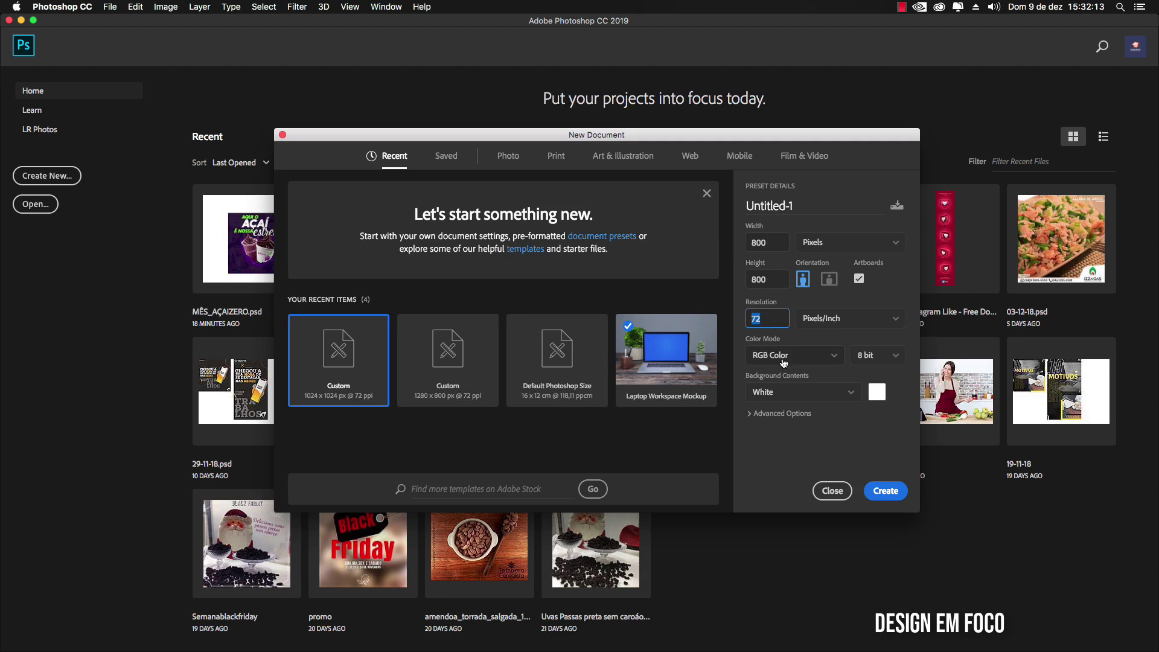
{"action": "left_click", "coordinate": [880, 358]}
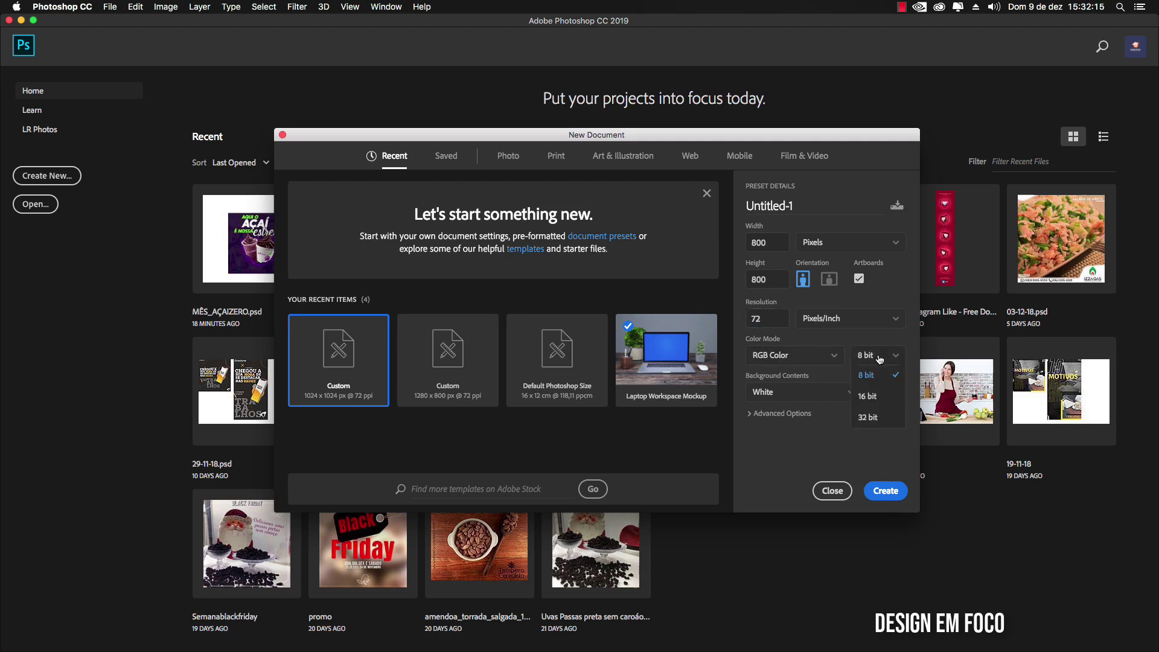
{"action": "left_click", "coordinate": [879, 358]}
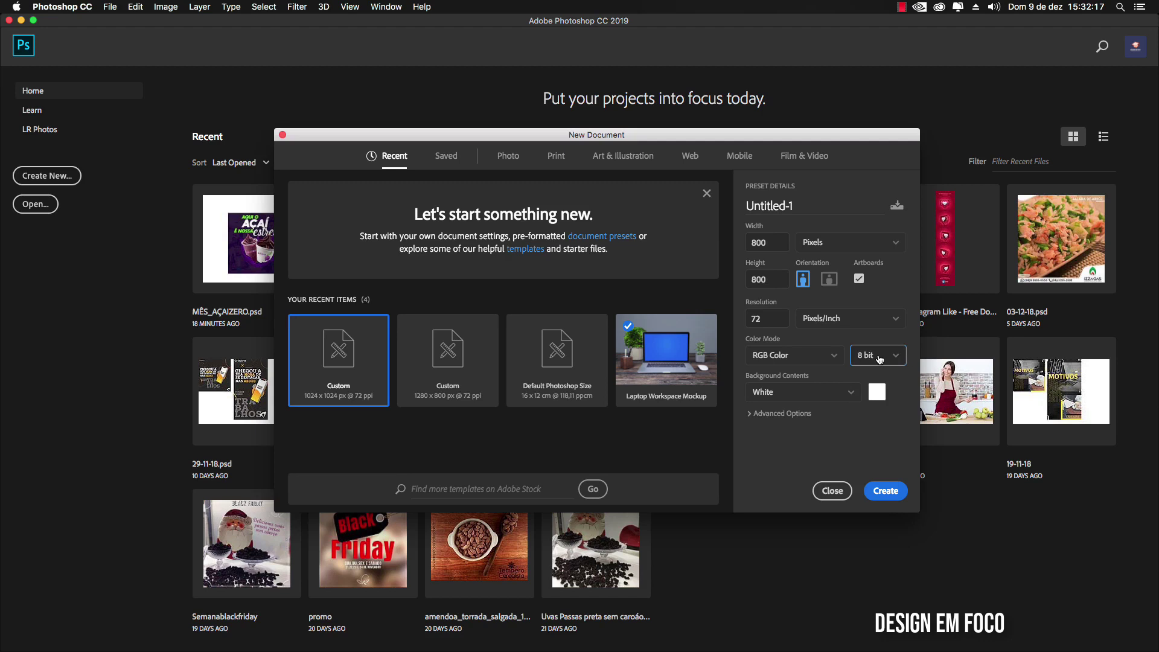
{"action": "left_click", "coordinate": [879, 358]}
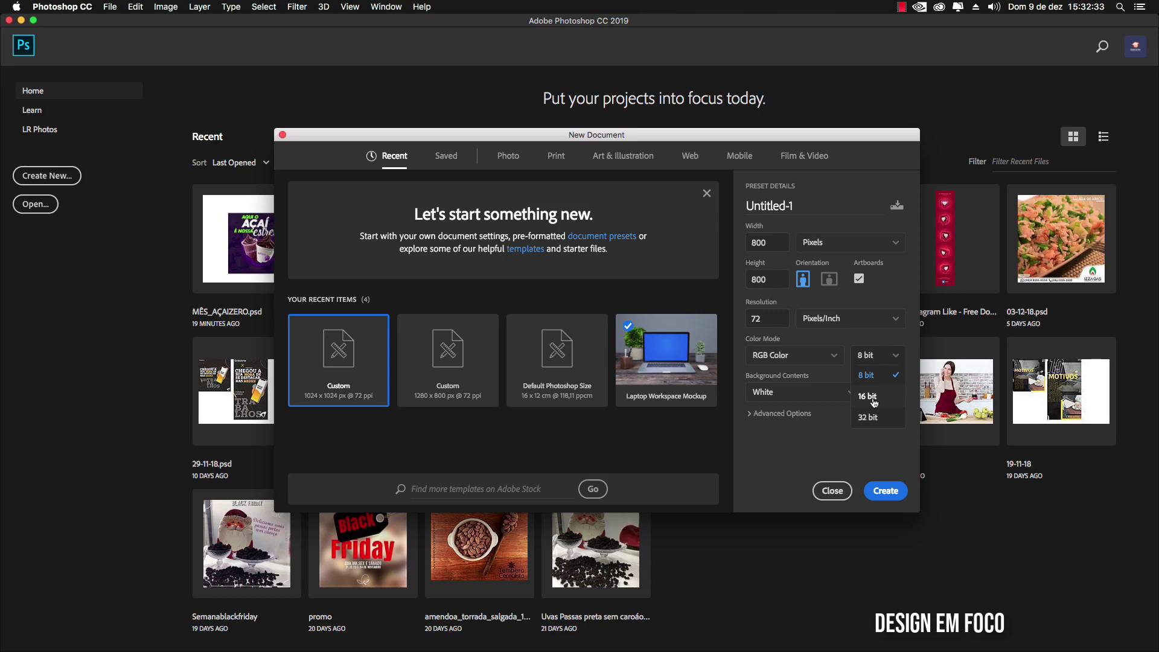
{"action": "left_click", "coordinate": [884, 492]}
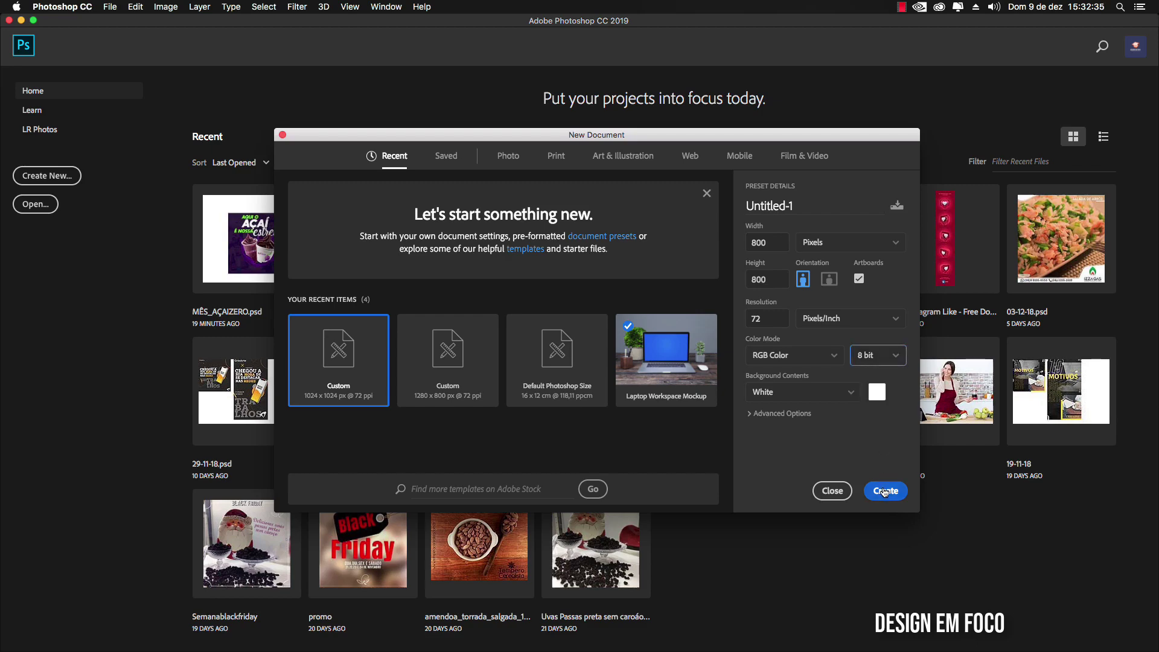
{"action": "left_click", "coordinate": [884, 492]}
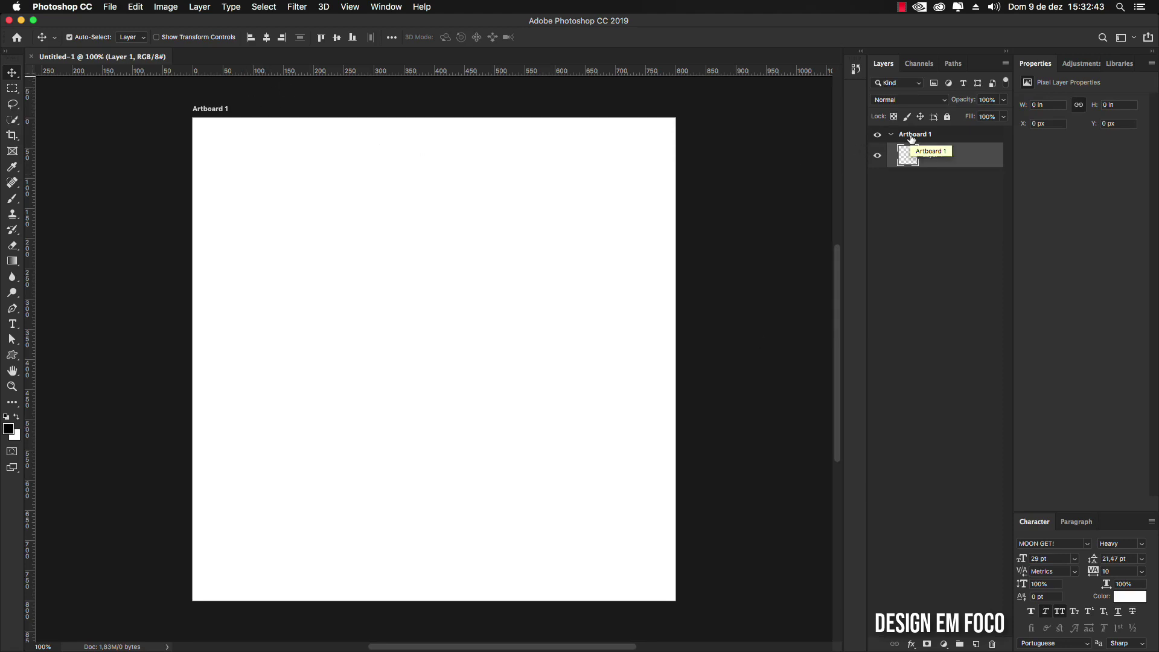
Step: Rename the artboard as feed
{"action": "double_click", "coordinate": [911, 136]}
{"action": "type", "text": "feed"}
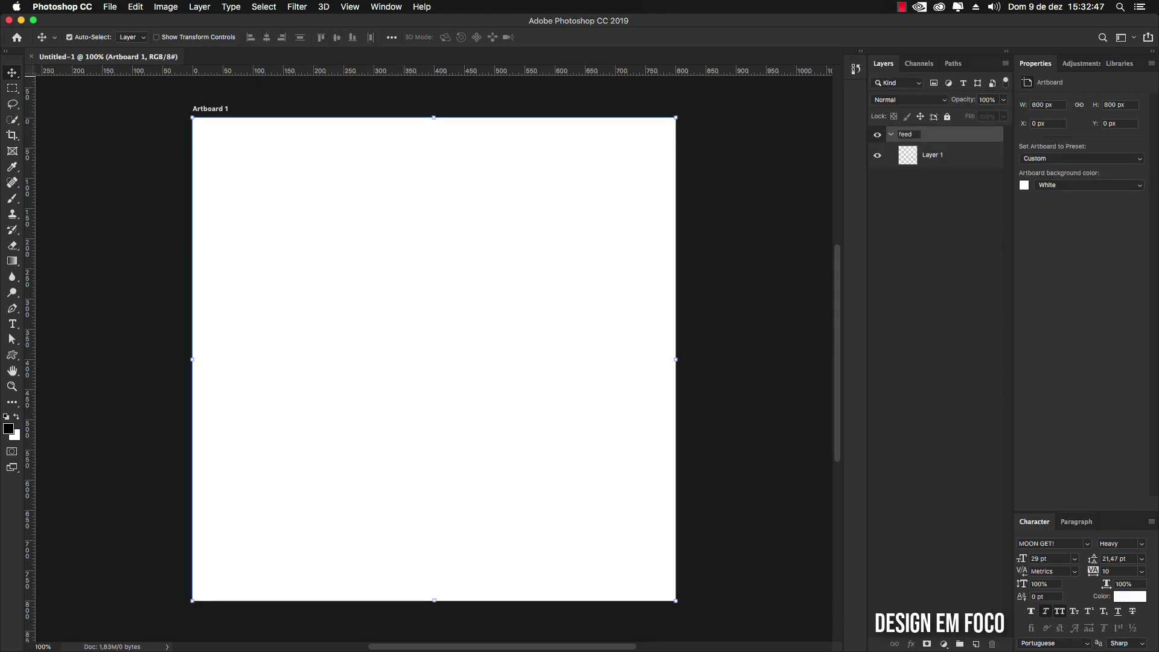
{"action": "key", "text": "Return"}
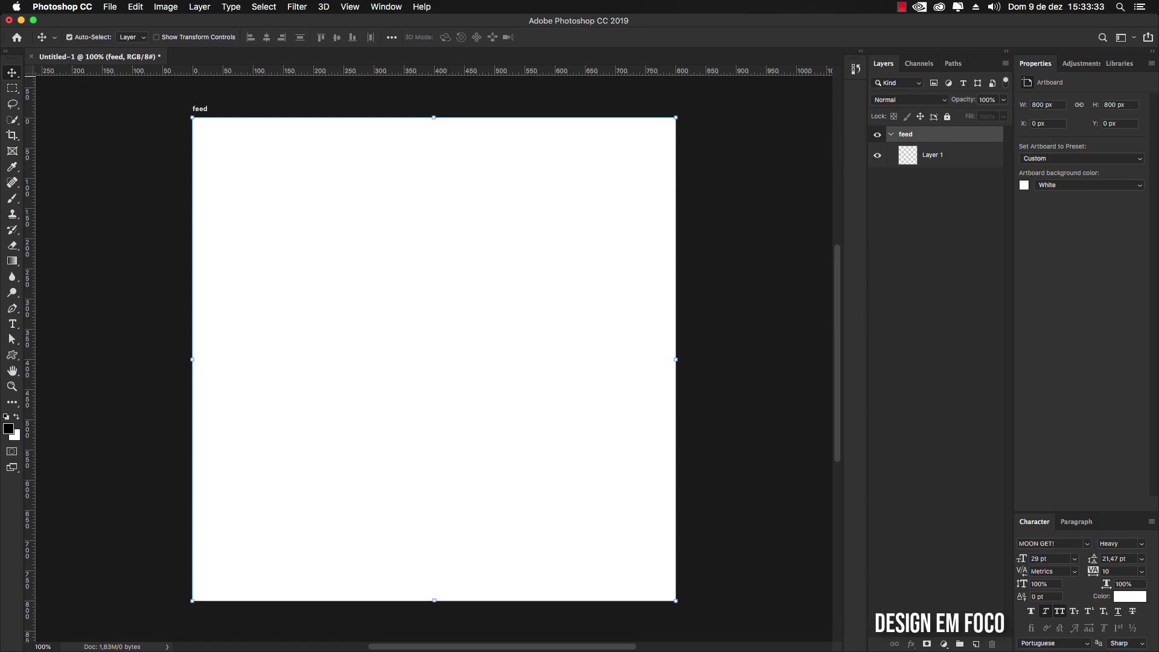
Step: Switch to Finder and align the image files in the AULA folder by name
{"action": "key", "text": "super+Tab"}
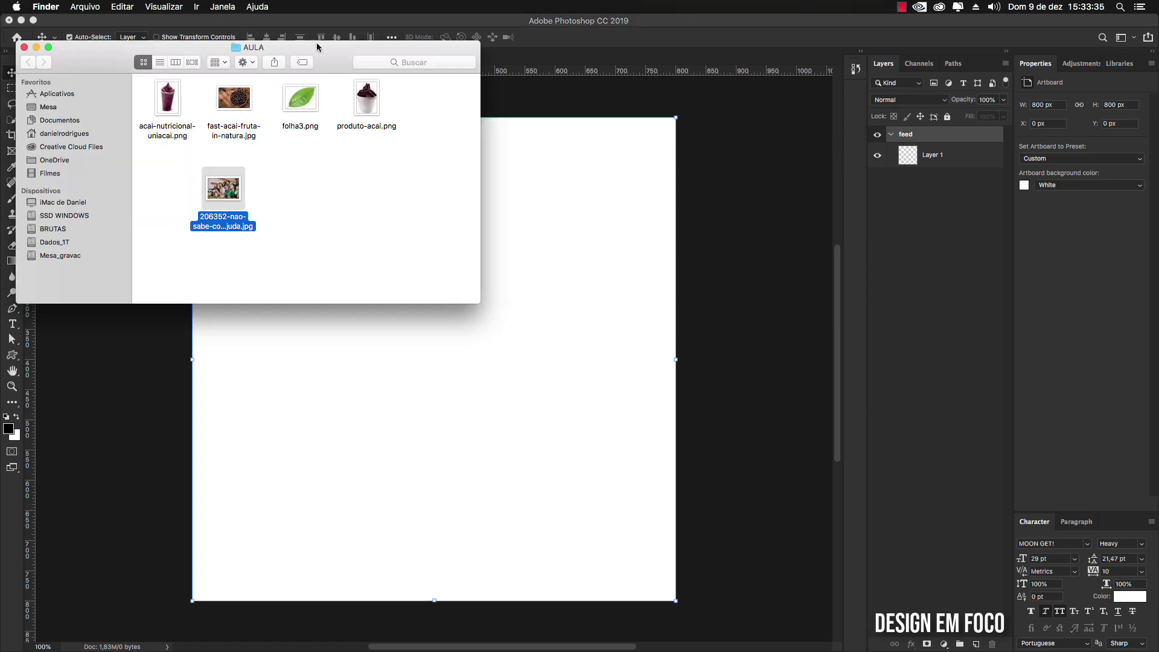
{"action": "right_click", "coordinate": [300, 194]}
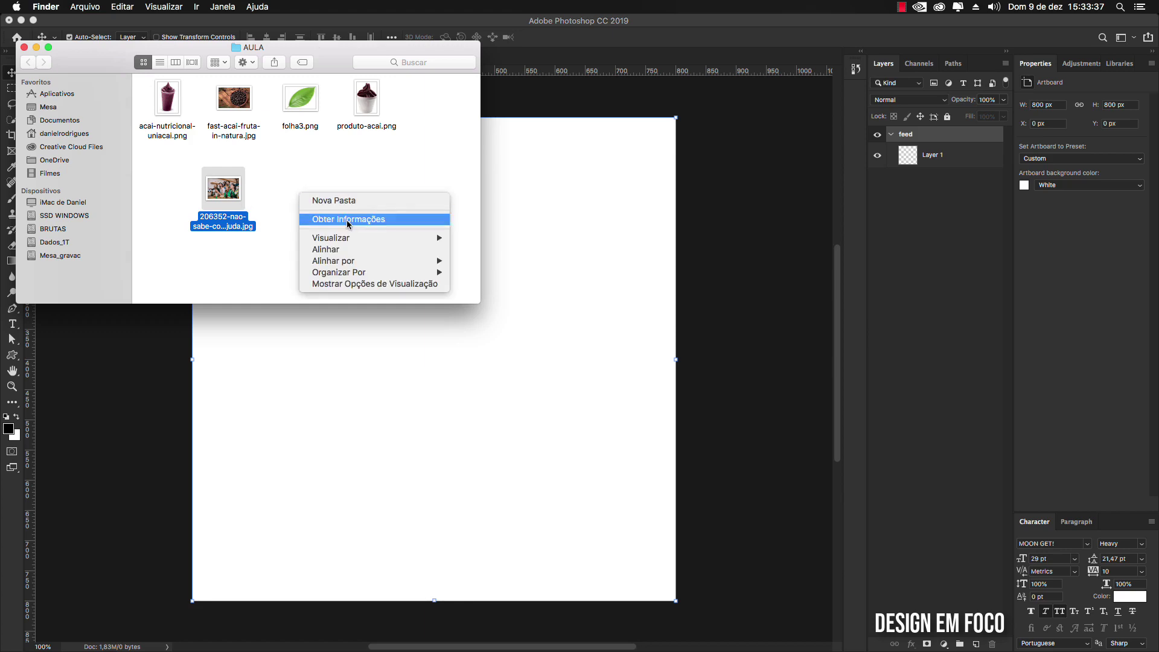
{"action": "mouse_move", "coordinate": [392, 244]}
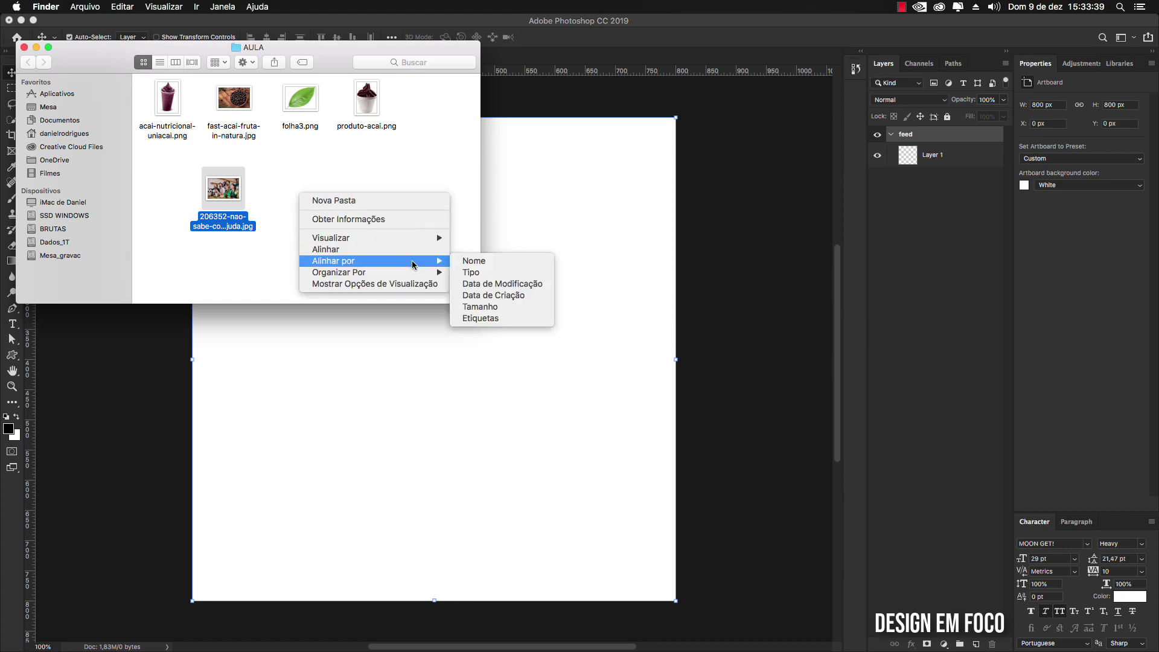
{"action": "left_click", "coordinate": [468, 261]}
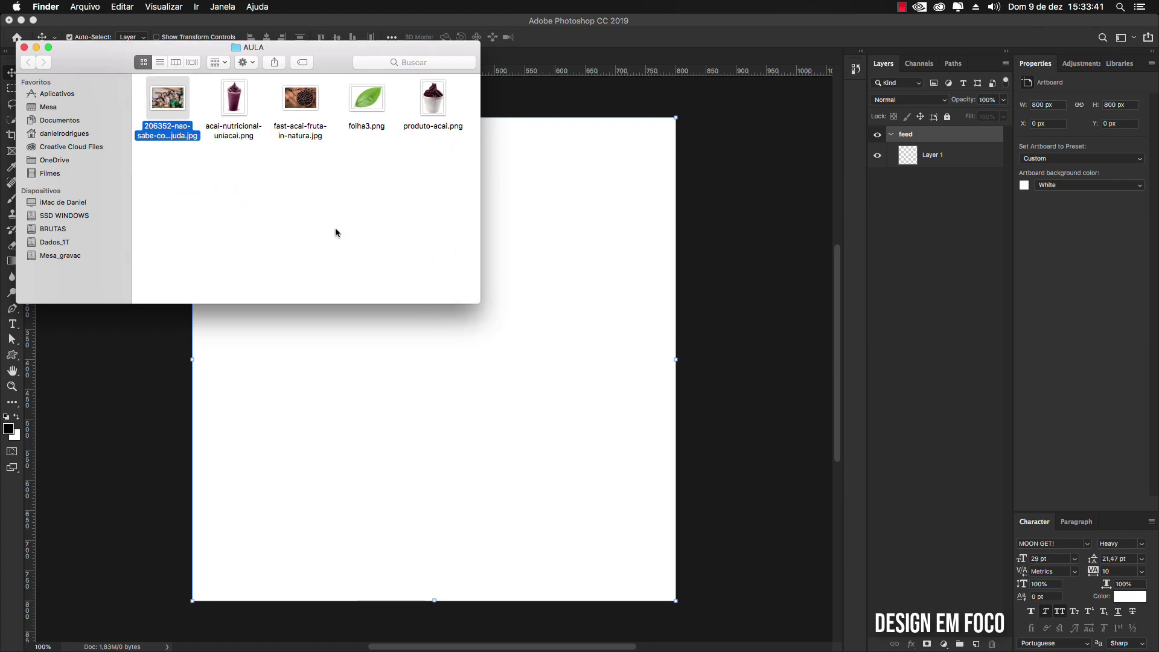
{"action": "left_click_drag", "start_coordinate": [181, 176], "coordinate": [424, 103]}
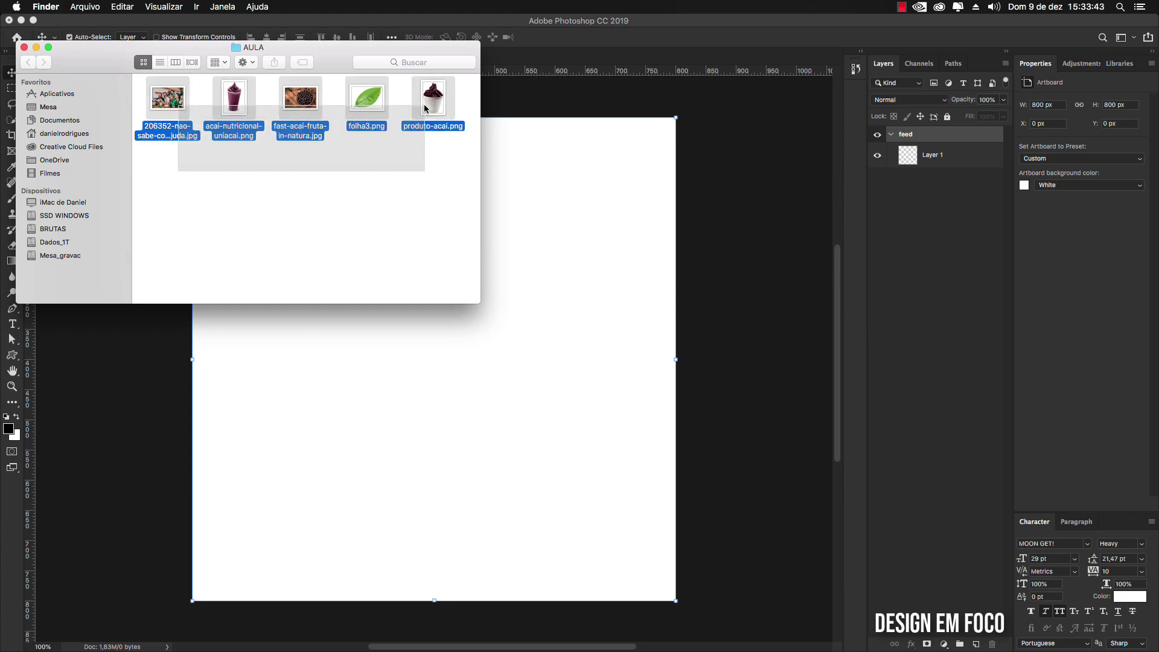
{"action": "left_click", "coordinate": [422, 194]}
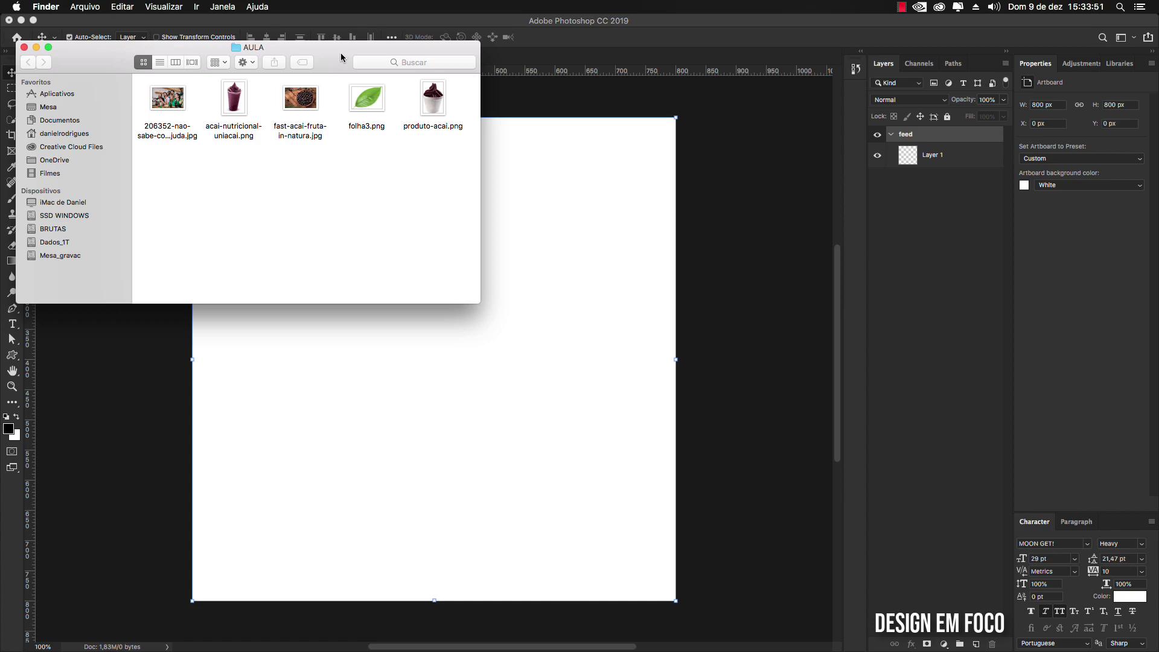
{"action": "left_click_drag", "start_coordinate": [341, 53], "coordinate": [342, 81]}
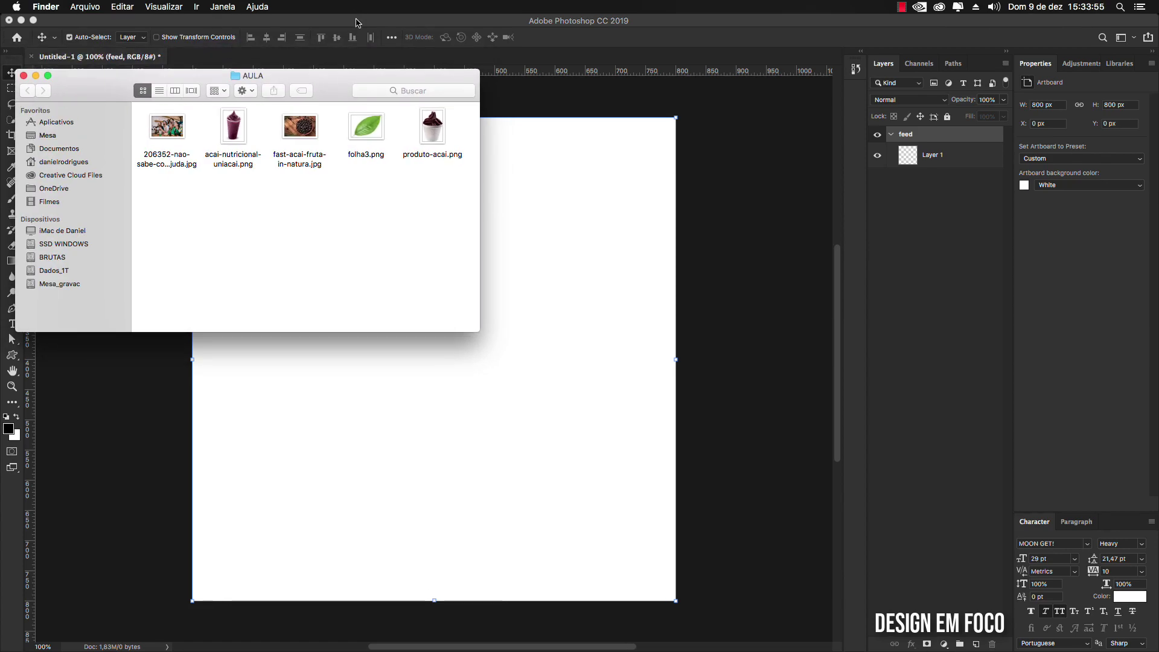
{"action": "left_click", "coordinate": [359, 23]}
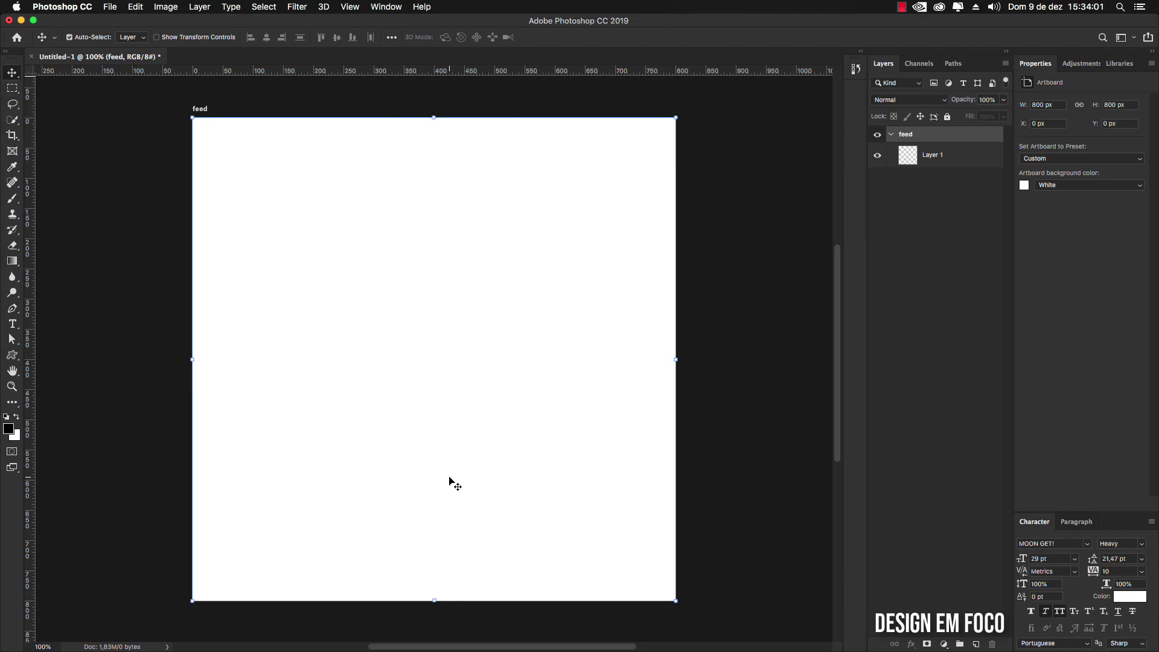
{"action": "left_click", "coordinate": [110, 7]}
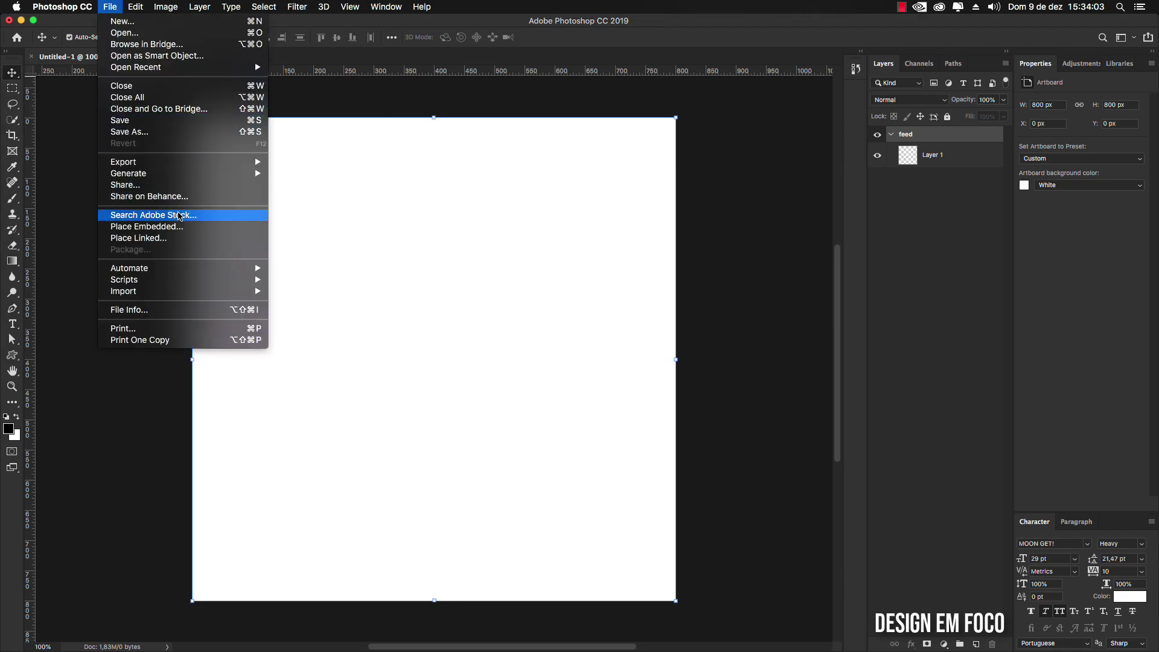
{"action": "left_click", "coordinate": [575, 300]}
Step: Place the 206352 group photo from the AULA folder in the feed artboard and scale it to 59.95%, filling the artboard's height
{"action": "key", "text": "super+Tab"}
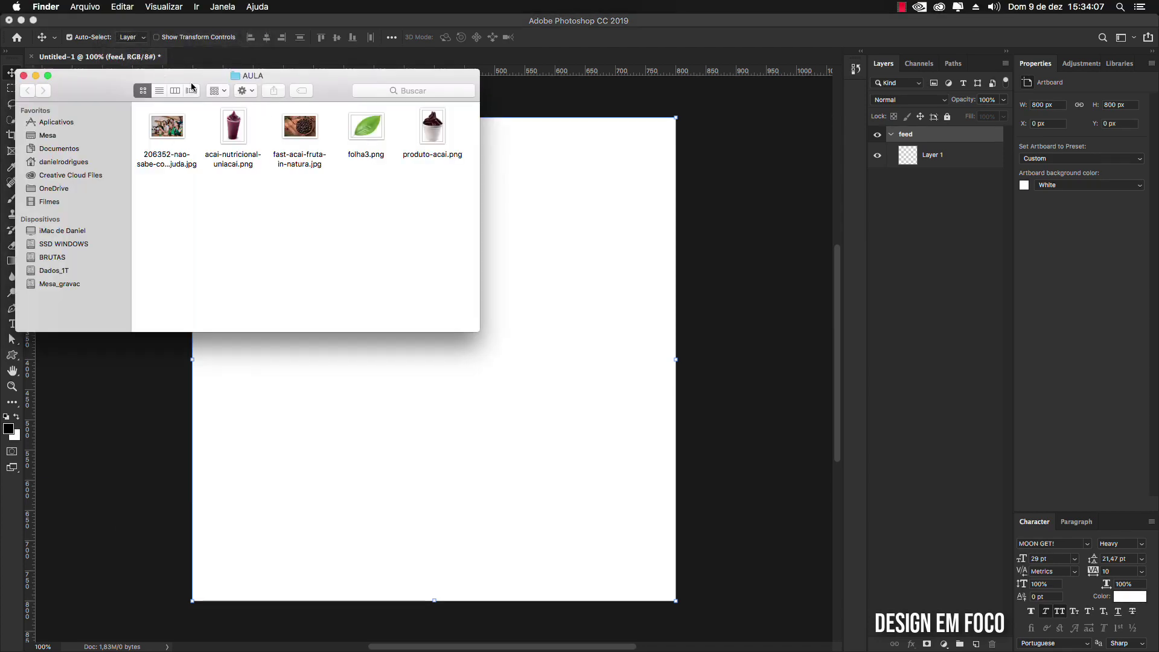
{"action": "left_click_drag", "start_coordinate": [184, 75], "coordinate": [192, 54]}
{"action": "left_click_drag", "start_coordinate": [172, 104], "coordinate": [325, 427]}
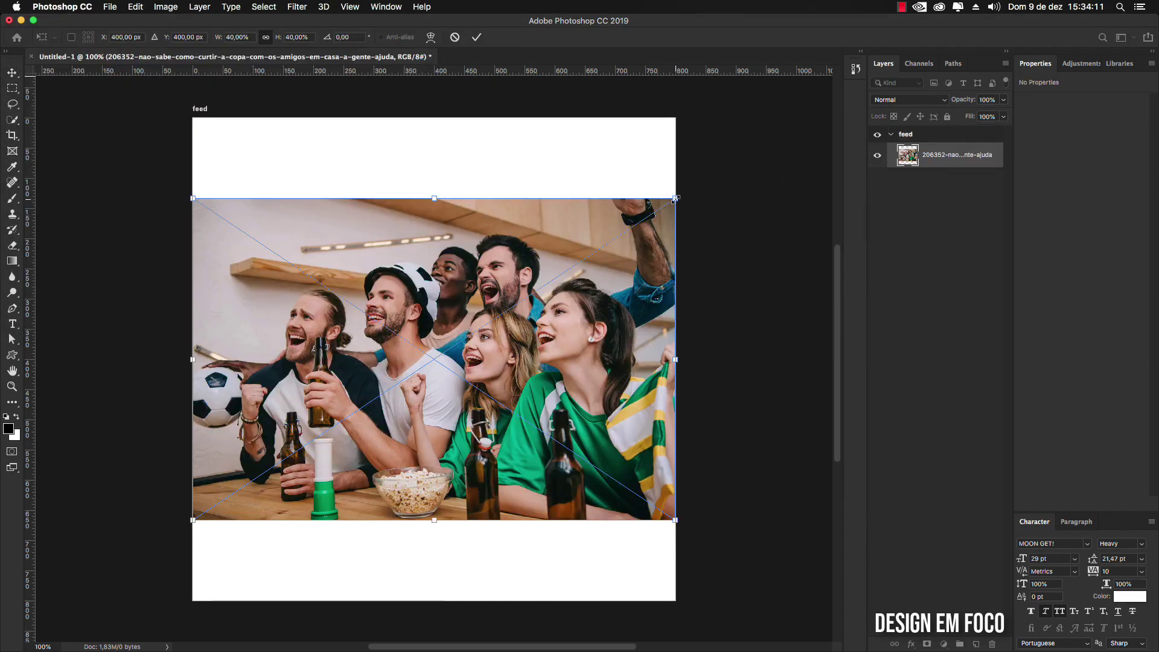
{"action": "left_click_drag", "start_coordinate": [674, 199], "coordinate": [785, 101]}
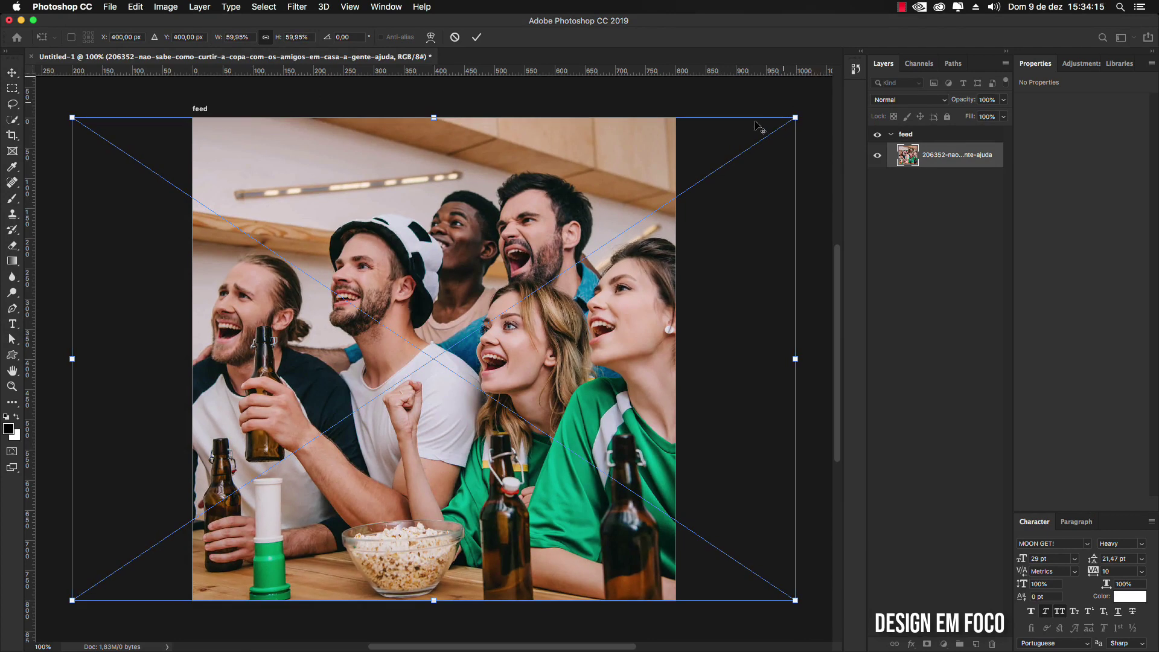
{"action": "key", "text": "Return"}
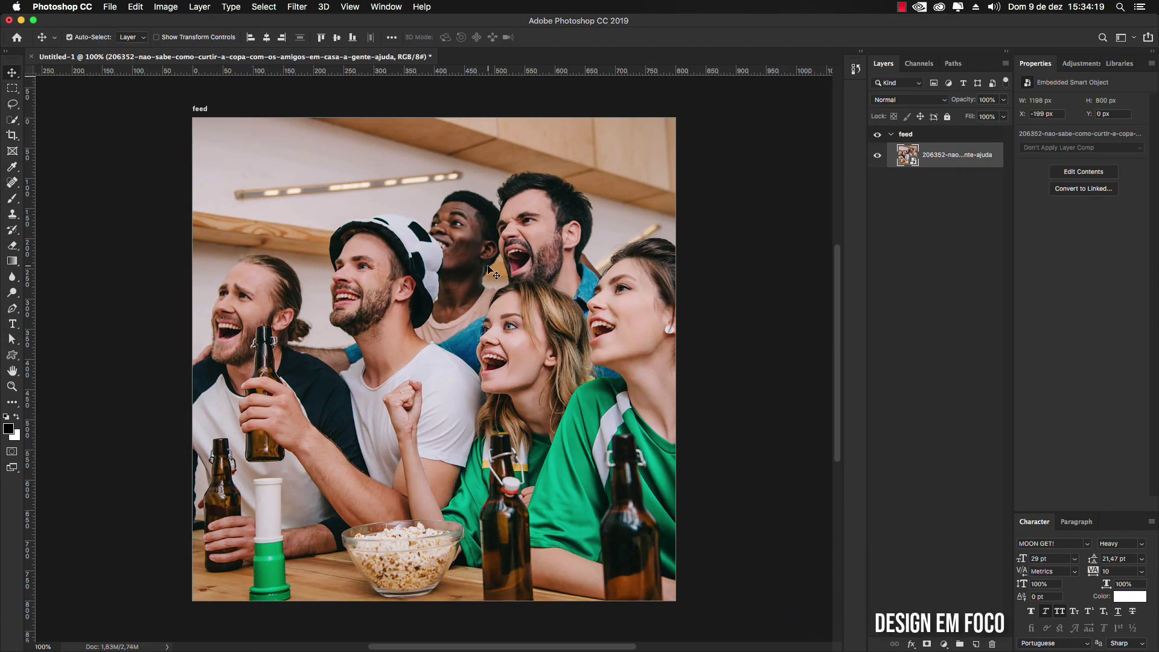
Step: Try resizing the placed group photo with Free Transform
{"action": "key", "text": "super+t"}
{"action": "key", "text": "super+0"}
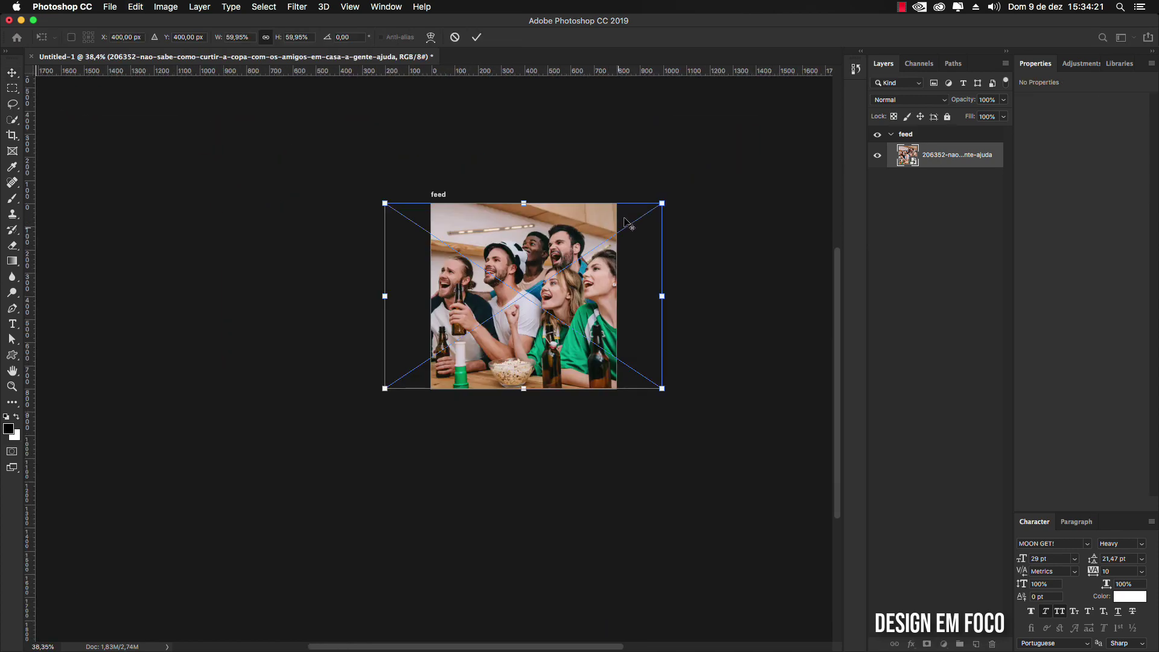
{"action": "scroll", "coordinate": [628, 244], "scroll_direction": "up", "scroll_amount": 5}
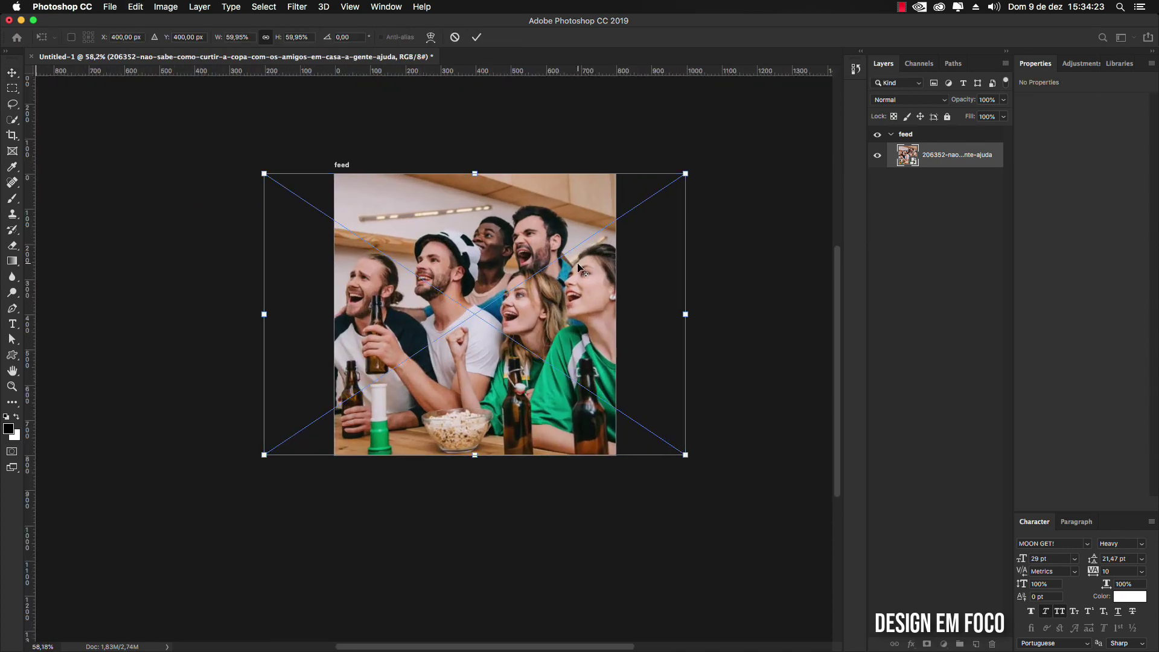
{"action": "scroll", "coordinate": [578, 268], "scroll_direction": "up", "scroll_amount": 3}
{"action": "scroll", "coordinate": [565, 270], "scroll_direction": "down", "scroll_amount": 6}
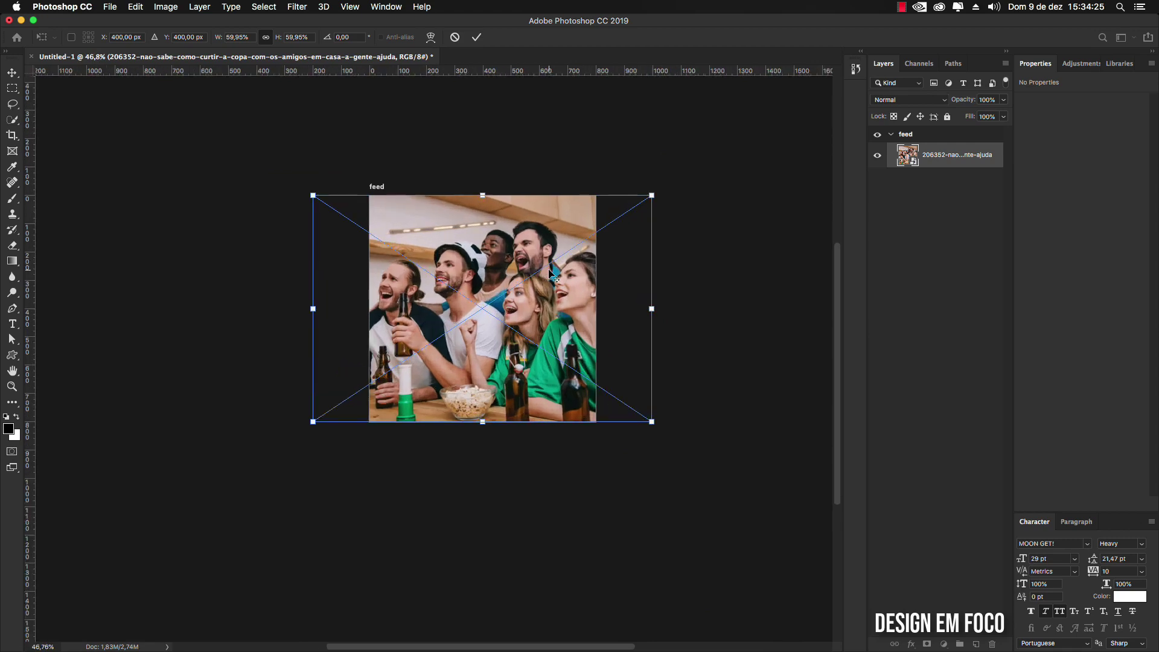
{"action": "scroll", "coordinate": [549, 273], "scroll_direction": "up", "scroll_amount": 1}
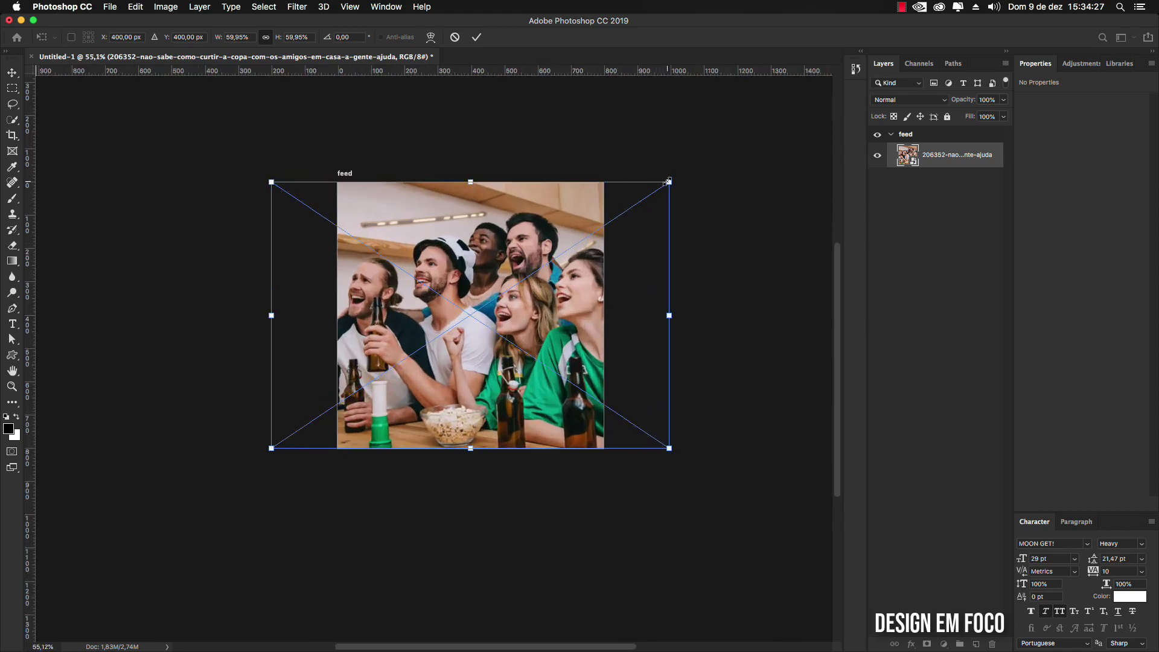
{"action": "left_click_drag", "start_coordinate": [669, 179], "coordinate": [608, 218]}
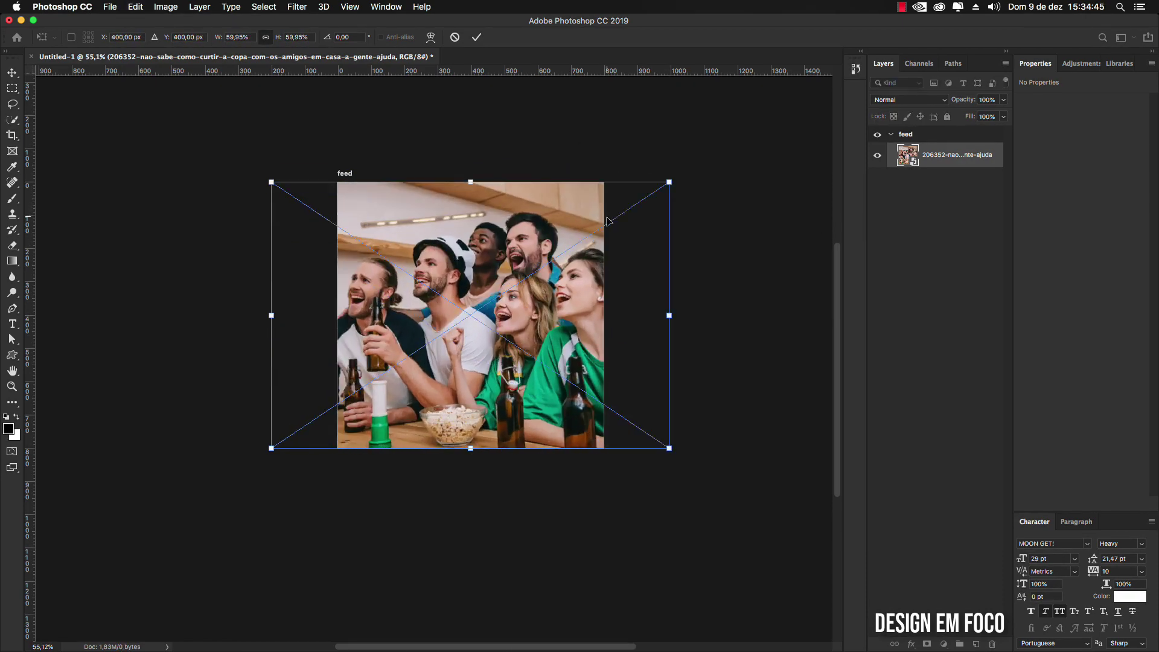
{"action": "key", "text": "Return"}
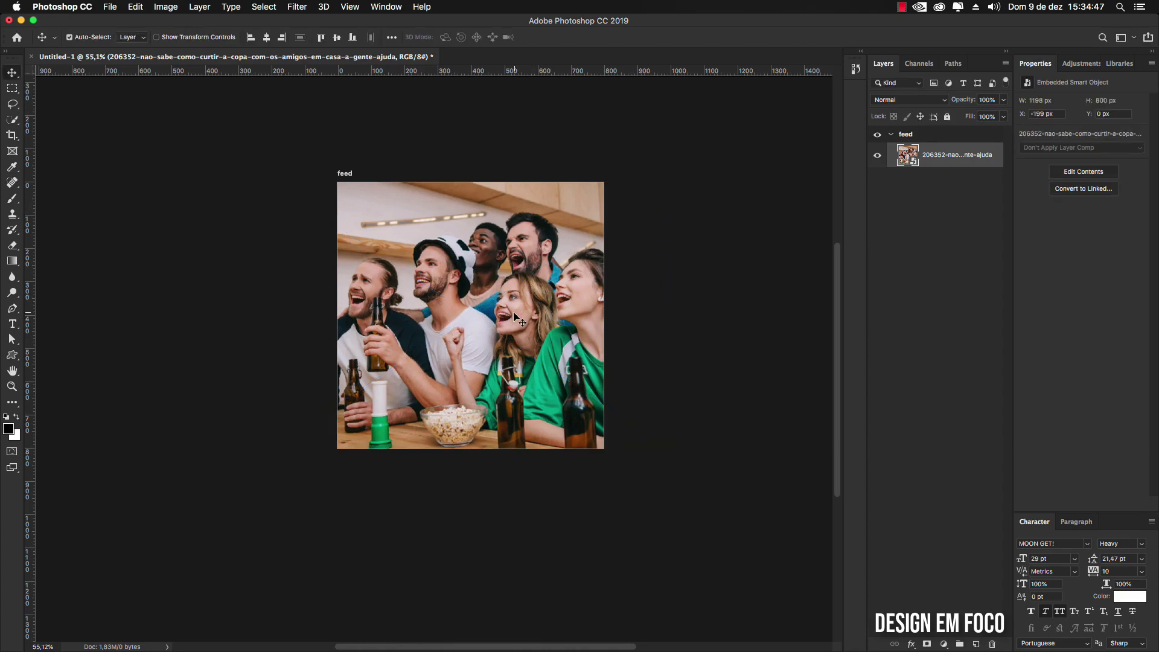
Step: Nudge the group photo to the right within the artboard until its X position is -182 px
{"action": "key", "text": "Right"}
{"action": "key", "text": "Right"}
{"action": "key", "text": "Right"}
{"action": "key", "text": "Right"}
{"action": "key", "text": "Right"}
{"action": "key", "text": "Right"}
{"action": "key", "text": "Right"}
{"action": "key", "text": "Right"}
{"action": "key", "text": "Right"}
{"action": "key", "text": "Right"}
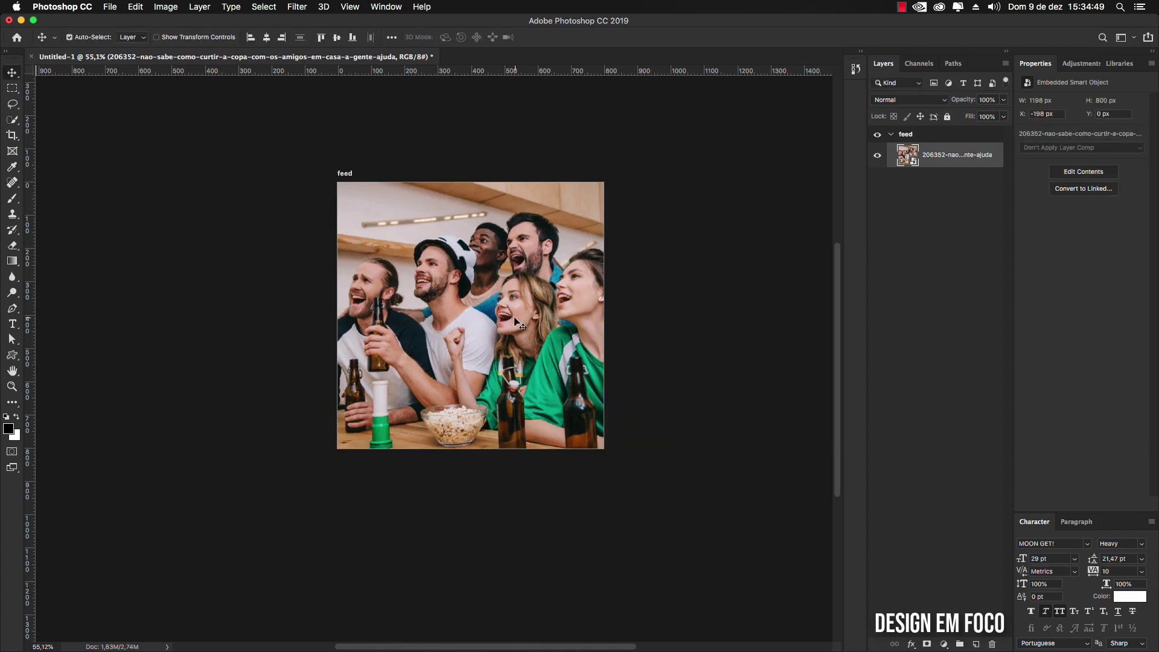
{"action": "key", "text": "Right"}
{"action": "key", "text": "Right"}
{"action": "key", "text": "Right"}
{"action": "key", "text": "Right"}
{"action": "key", "text": "Right"}
{"action": "key", "text": "Right"}
{"action": "key", "text": "Right"}
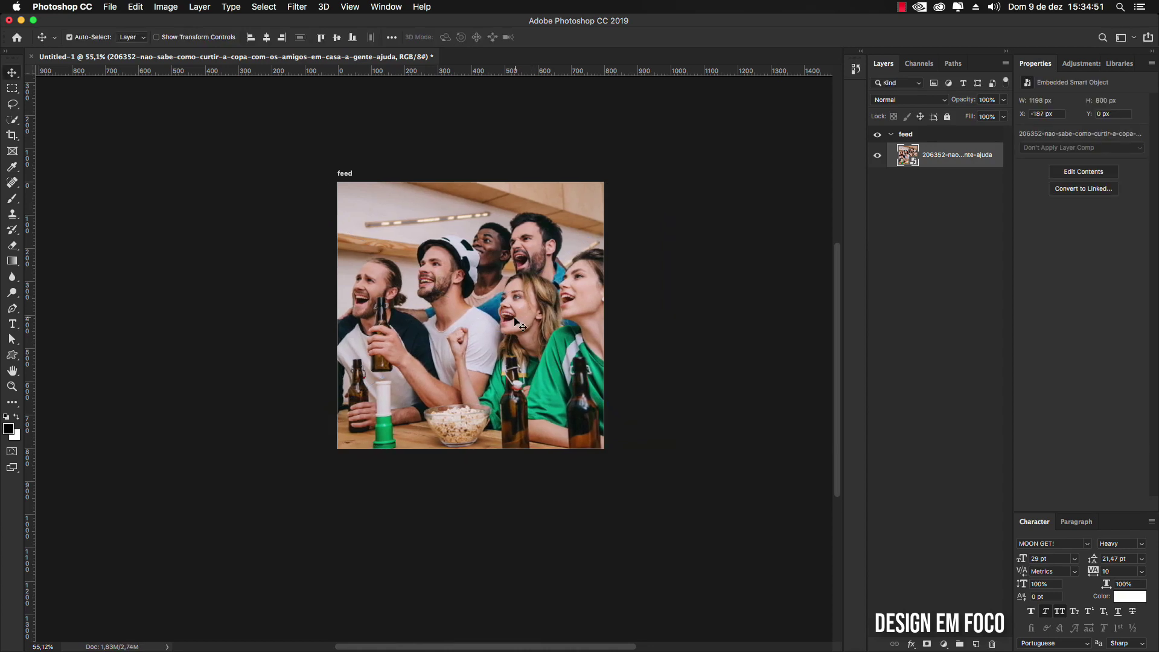
Step: Add a solid color fill layer in dark purple #330048 above the group photo
{"action": "scroll", "coordinate": [517, 323], "scroll_direction": "up", "scroll_amount": 5}
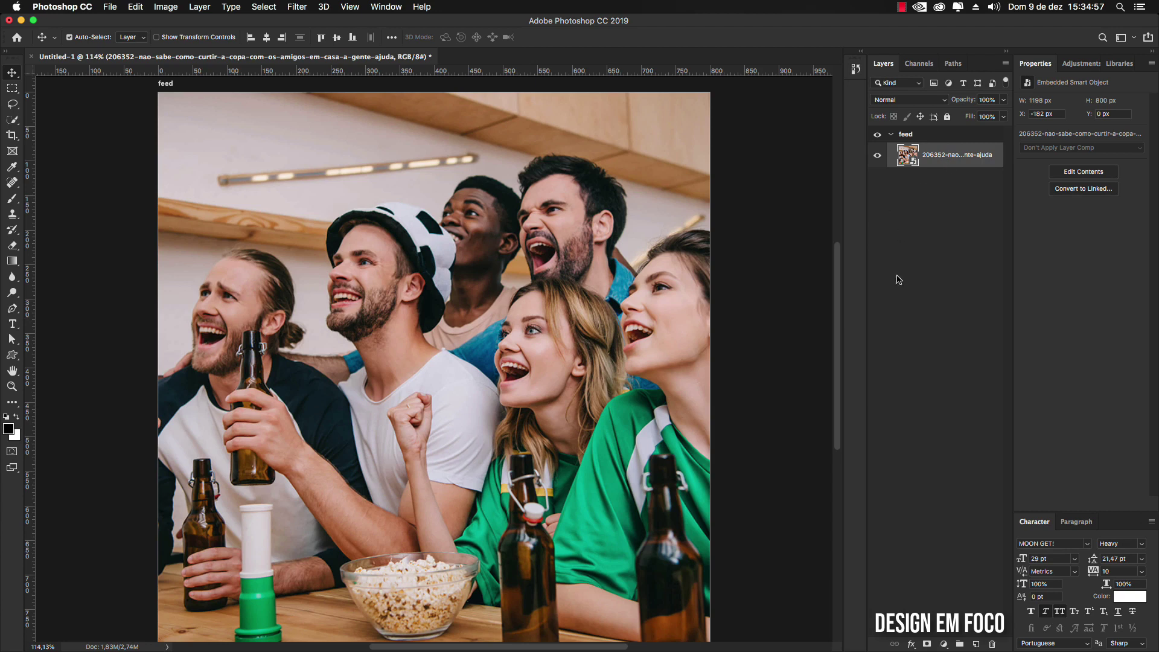
{"action": "left_click", "coordinate": [936, 583]}
{"action": "left_click", "coordinate": [944, 644]}
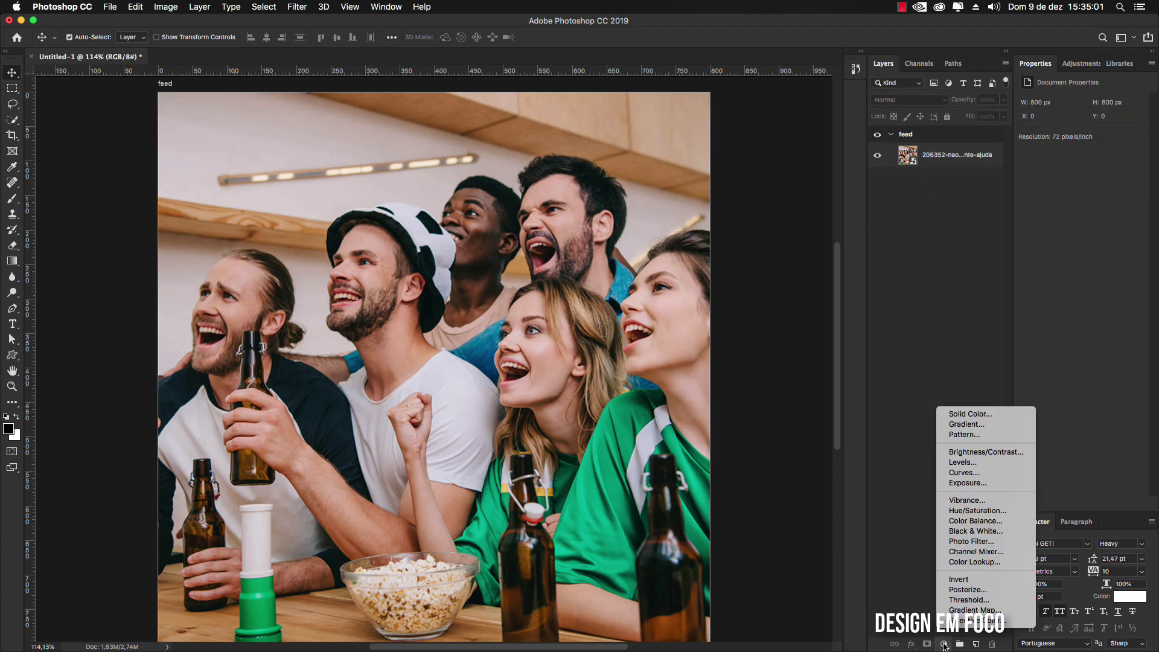
{"action": "left_click", "coordinate": [970, 415]}
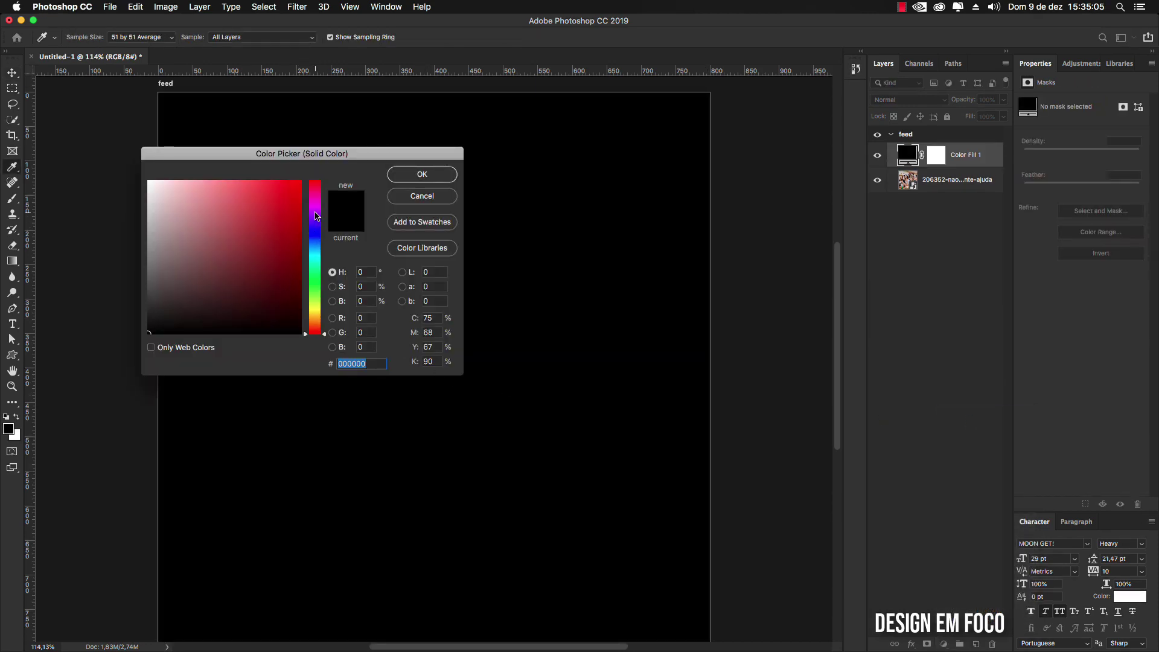
{"action": "left_click", "coordinate": [315, 213]}
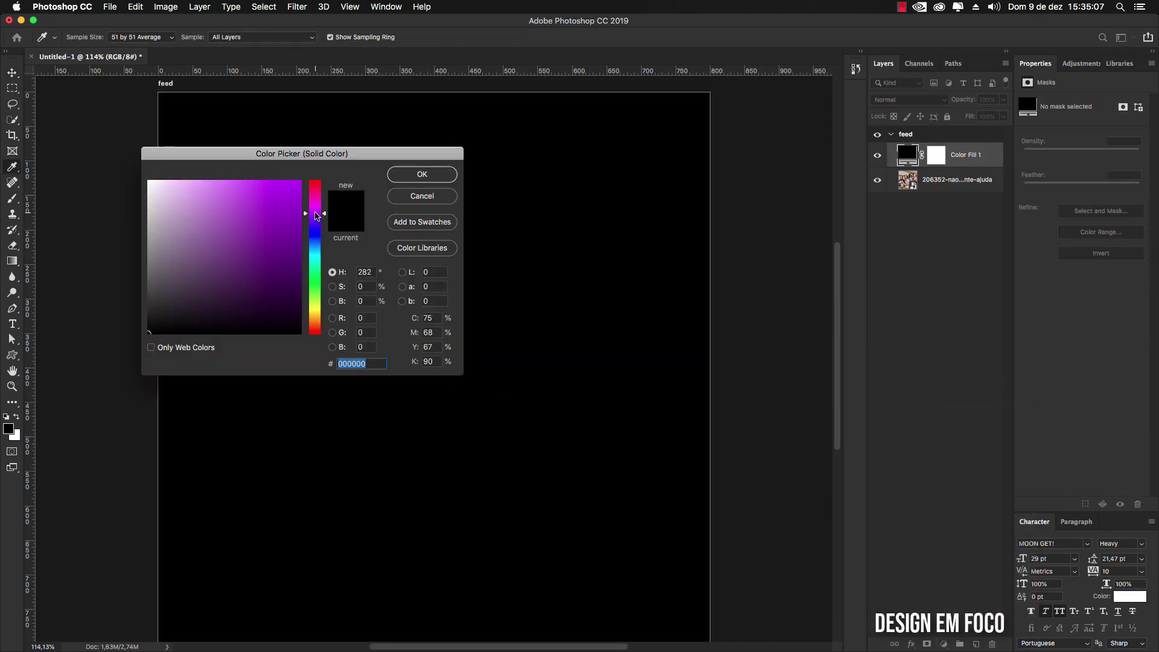
{"action": "left_click_drag", "start_coordinate": [301, 236], "coordinate": [302, 290]}
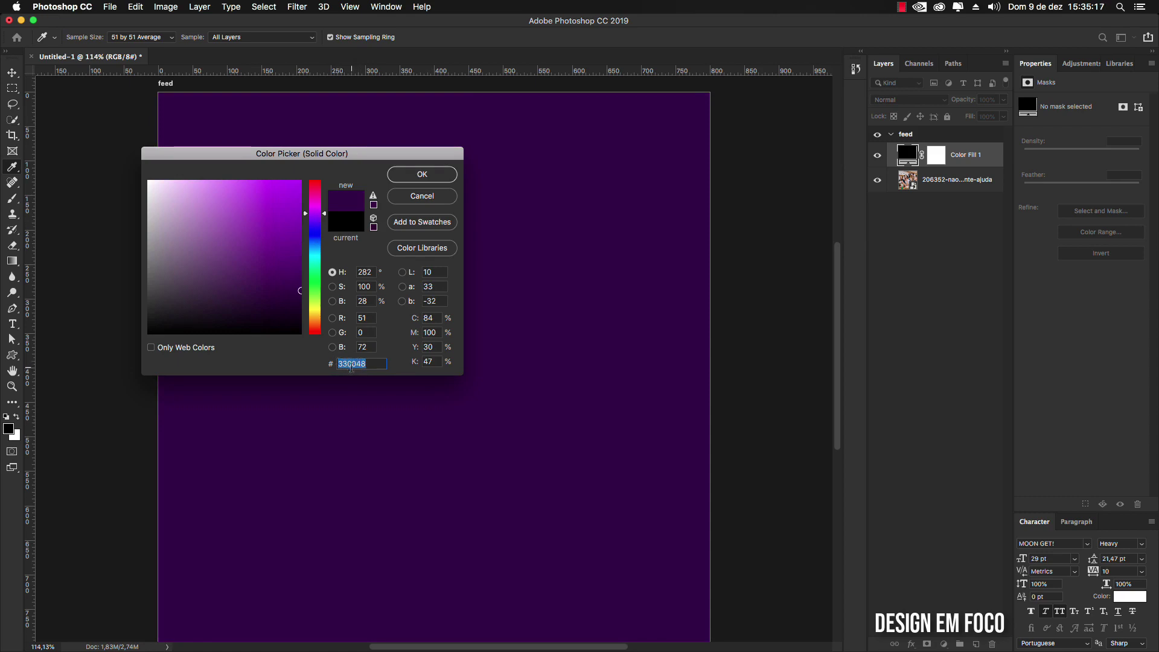
{"action": "left_click", "coordinate": [444, 178]}
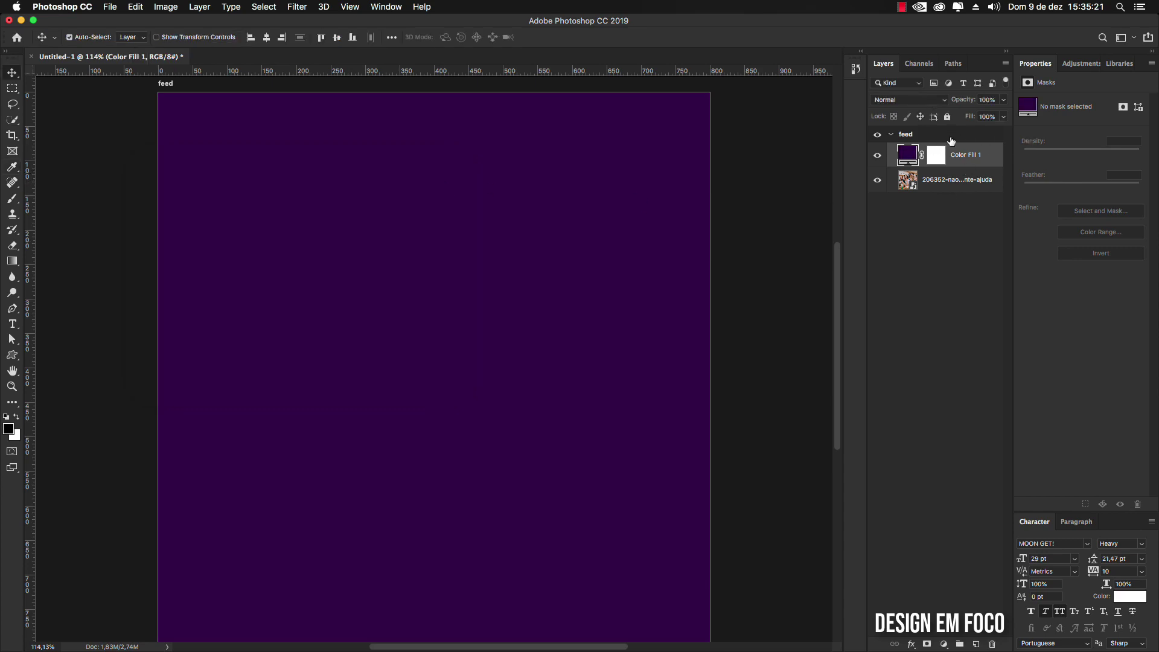
Step: Set the purple fill layer's blend mode to Soft Light, and duplicate it with the copy set to Multiply
{"action": "left_click", "coordinate": [939, 103]}
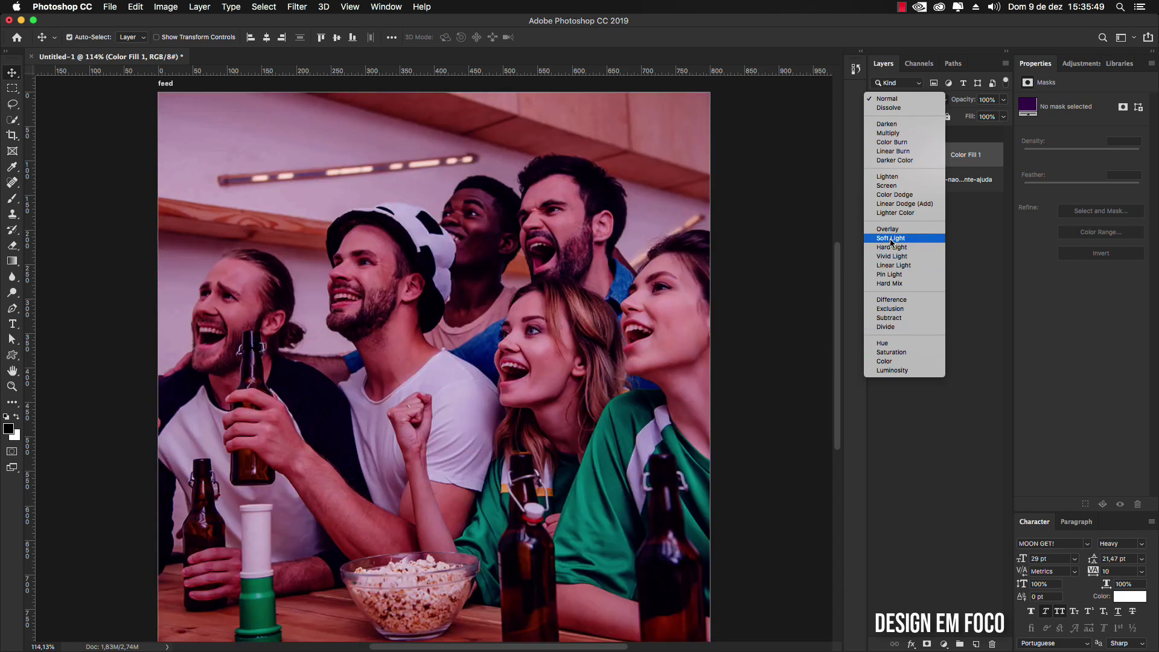
{"action": "left_click", "coordinate": [891, 240]}
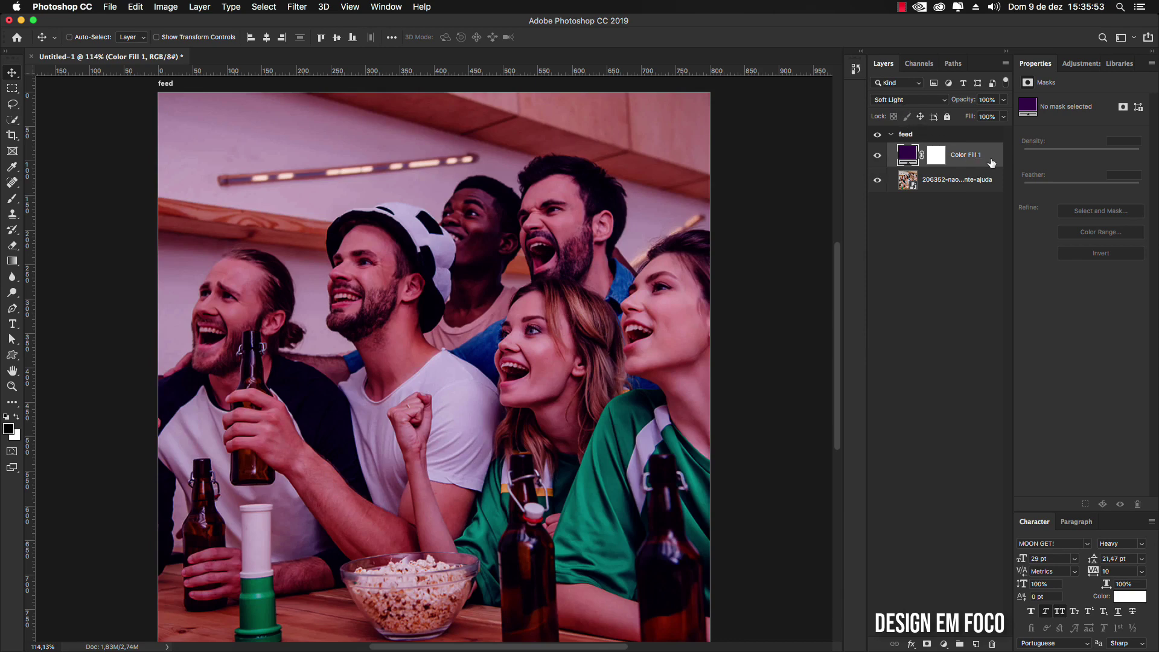
{"action": "key", "text": "super+j"}
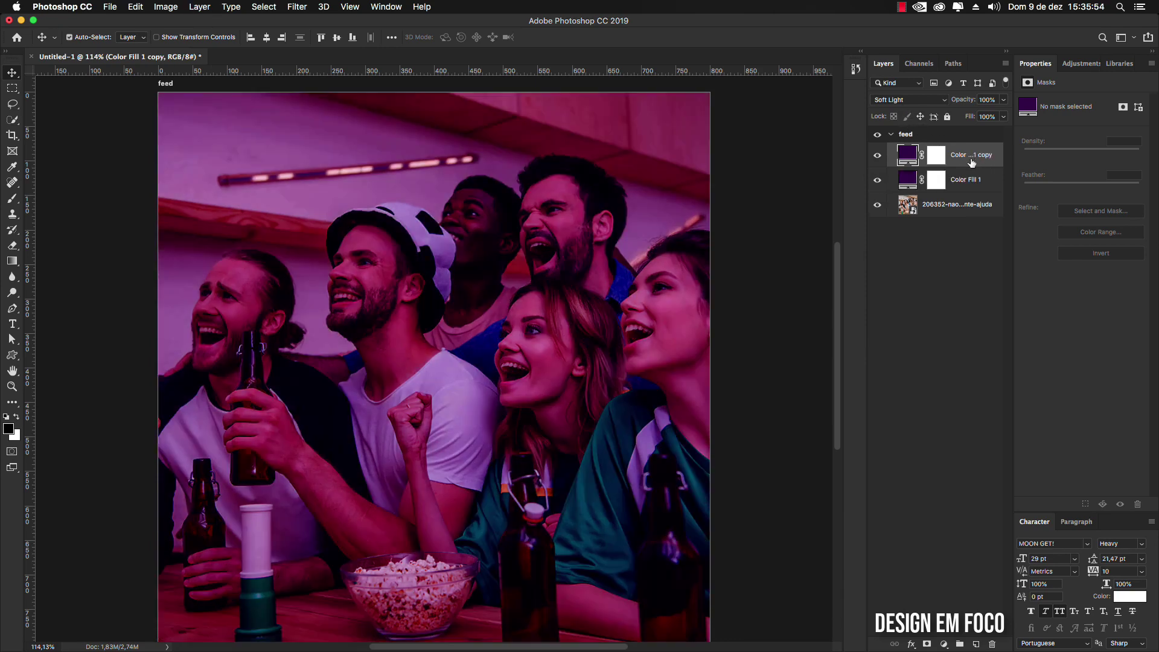
{"action": "left_click", "coordinate": [915, 101]}
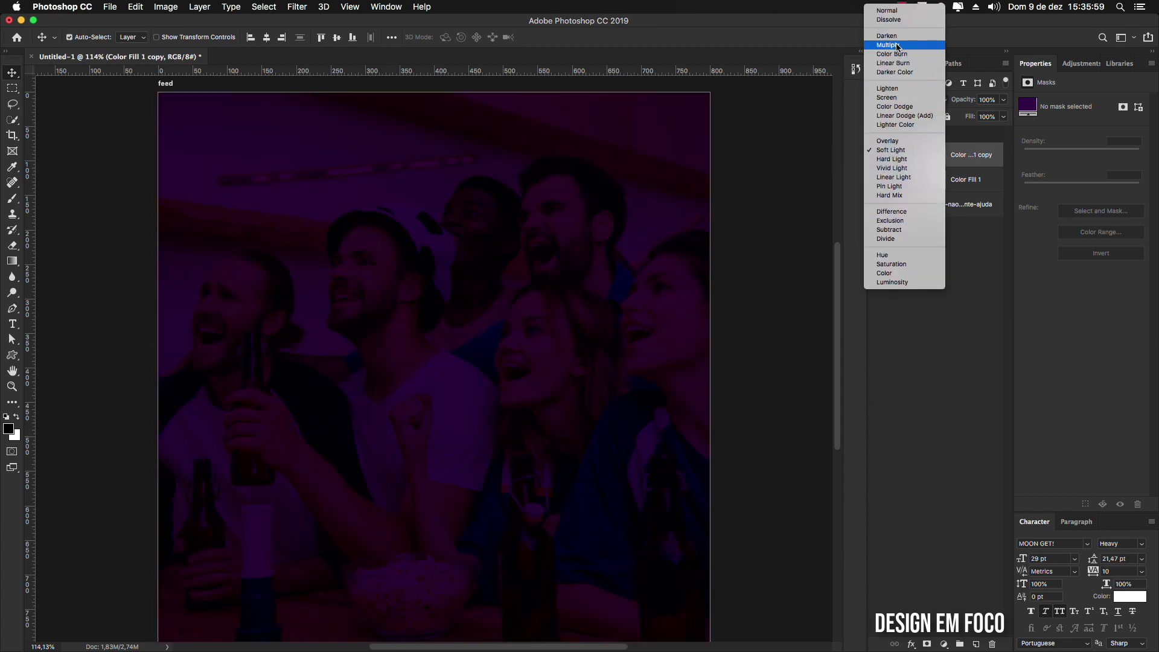
{"action": "key", "text": "Escape"}
{"action": "left_click", "coordinate": [967, 181]}
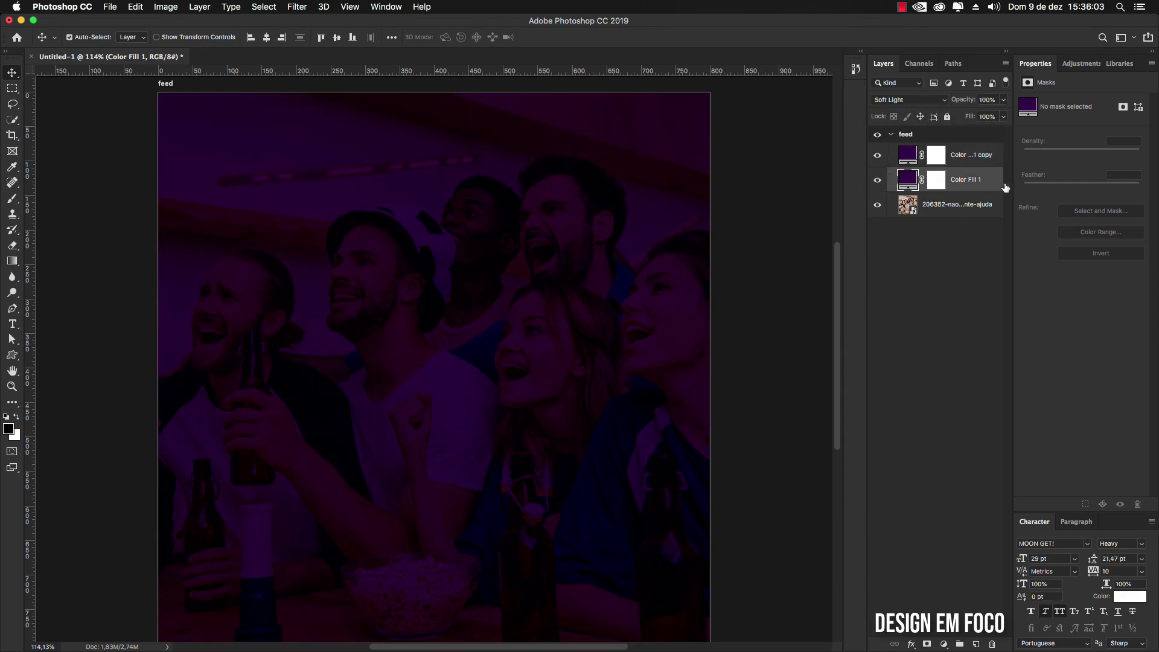
{"action": "left_click", "coordinate": [928, 101]}
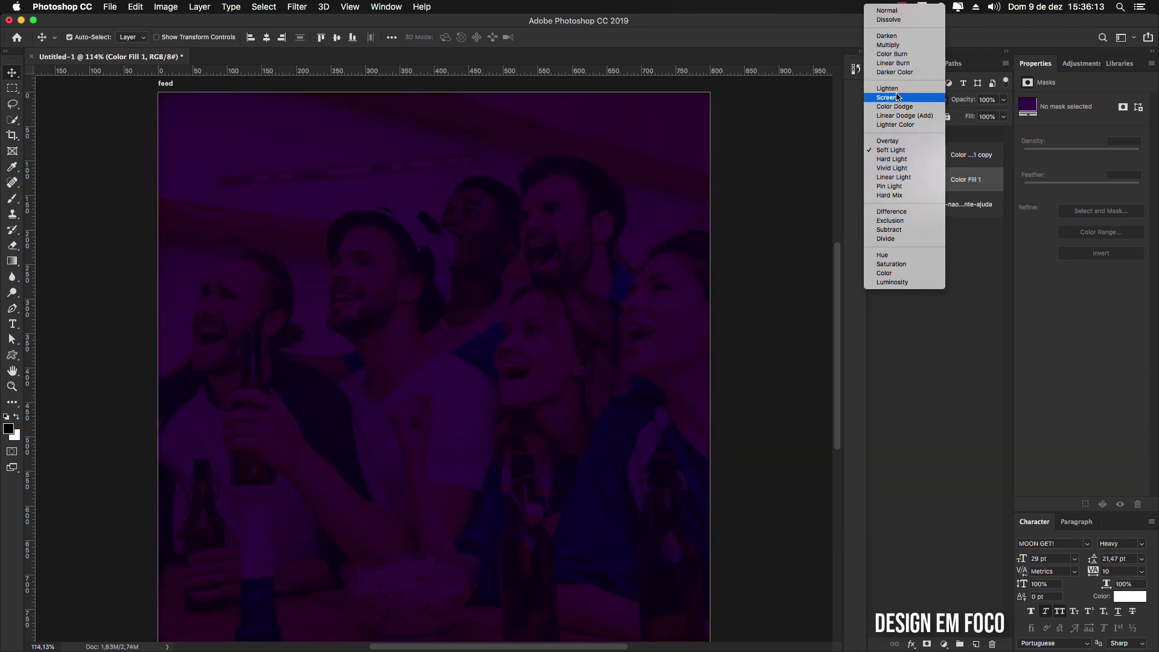
{"action": "left_click", "coordinate": [952, 330]}
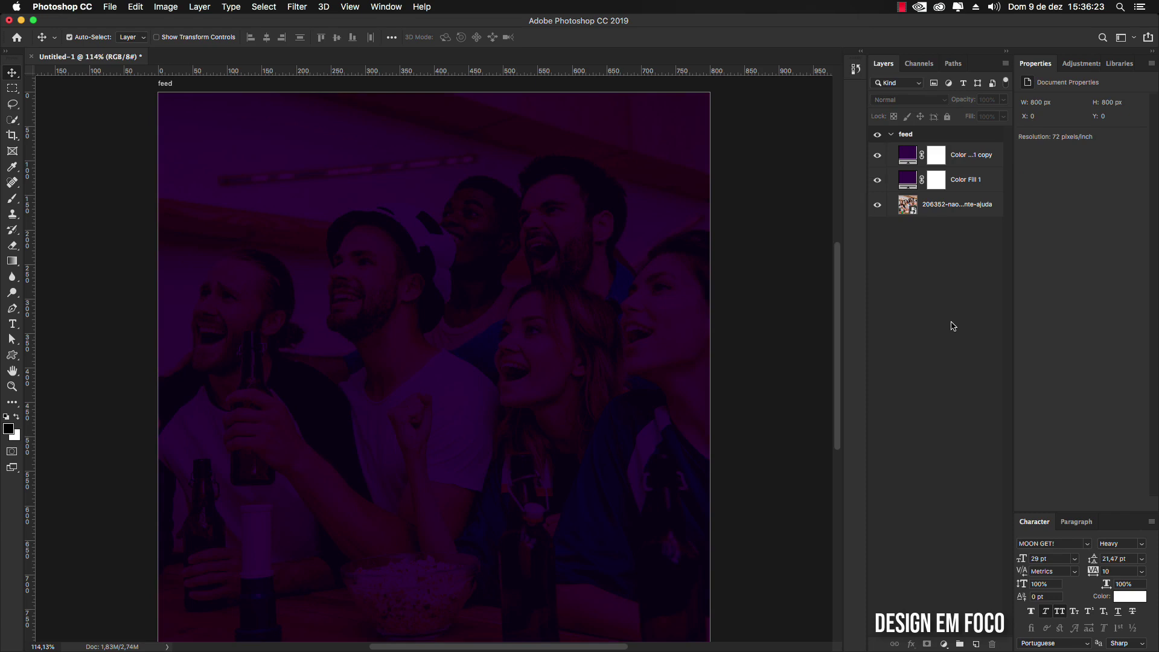
Step: Add a pattern fill layer above the purple fills, using the widely spaced black dot pattern on white
{"action": "left_click", "coordinate": [944, 645]}
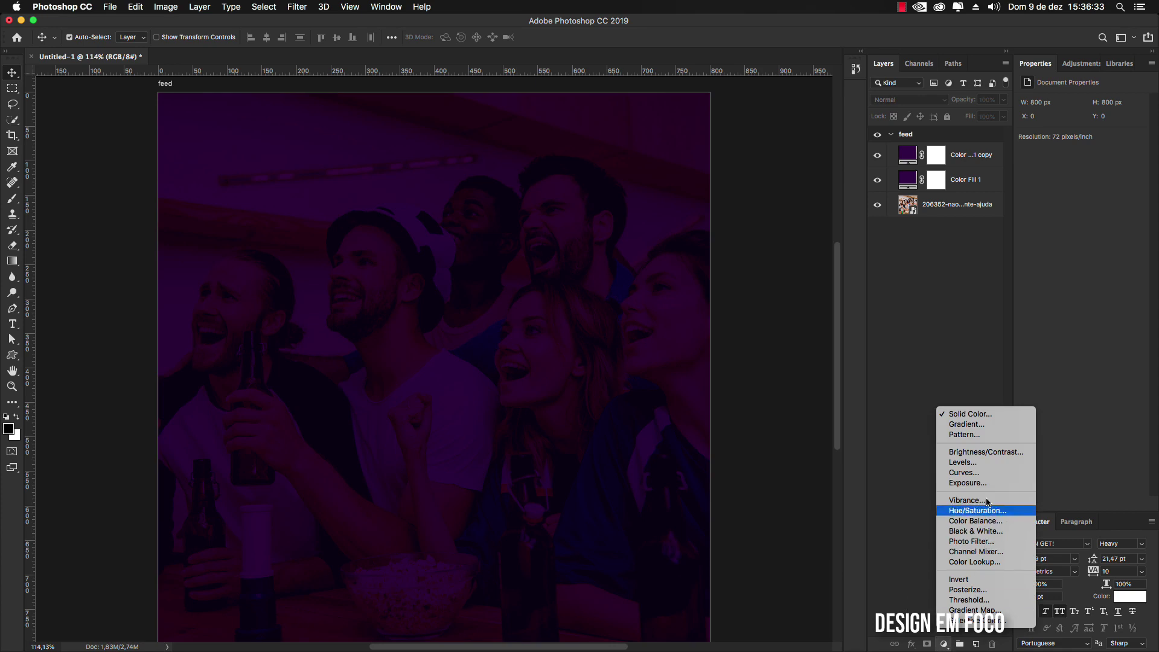
{"action": "left_click", "coordinate": [982, 435]}
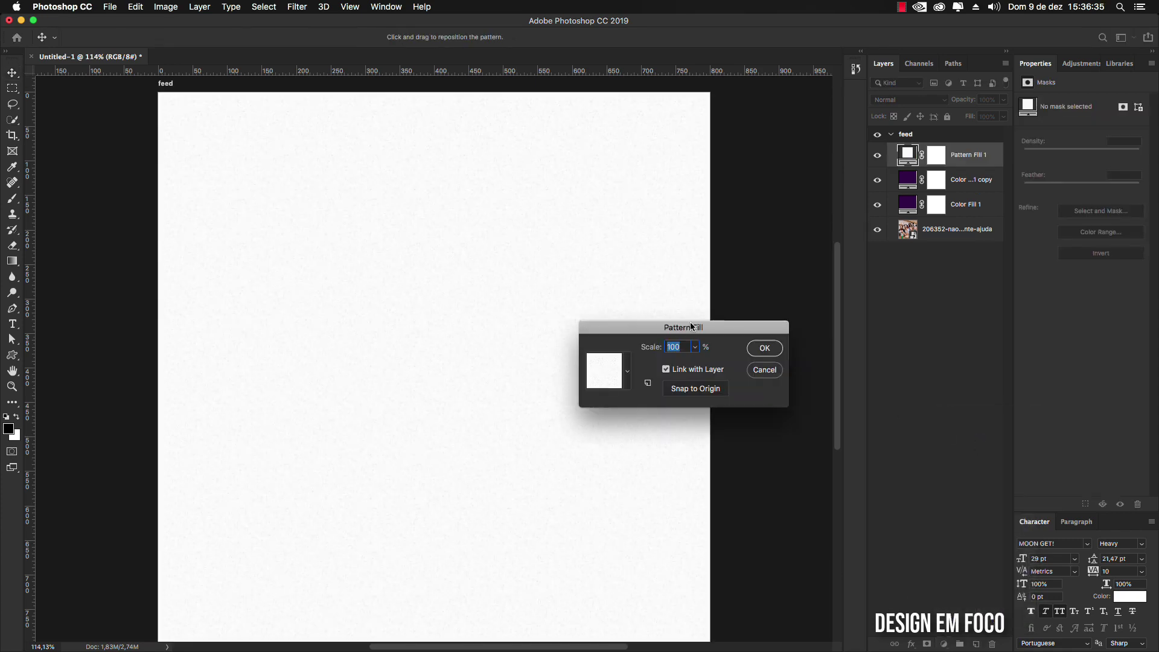
{"action": "left_click", "coordinate": [628, 364]}
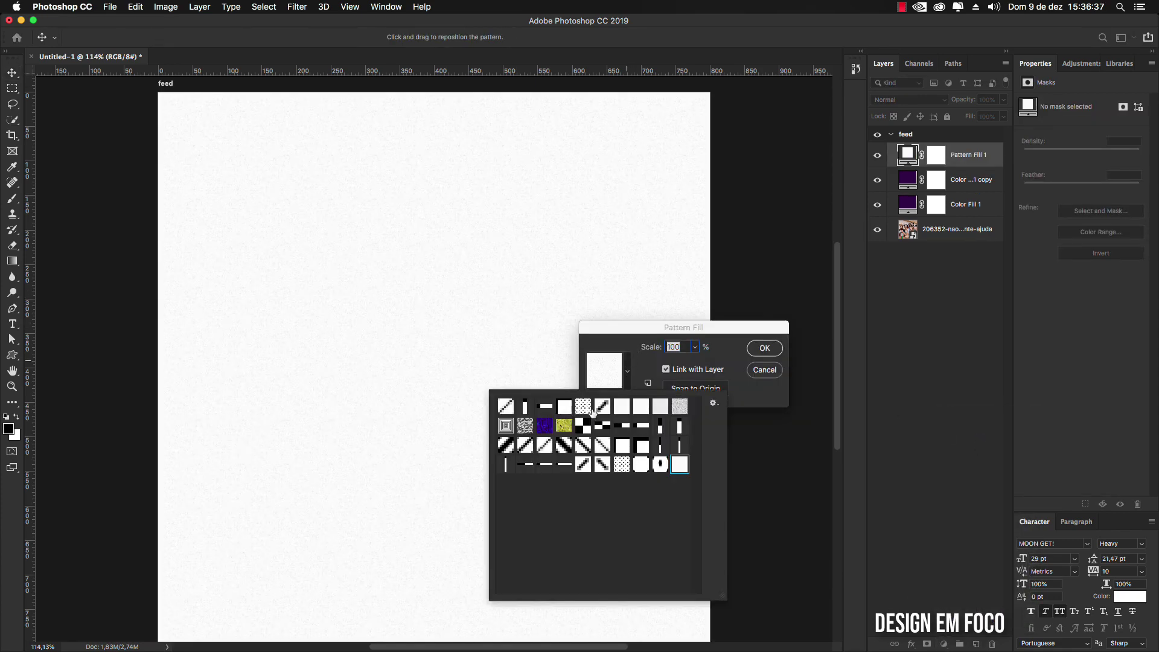
{"action": "left_click", "coordinate": [545, 445]}
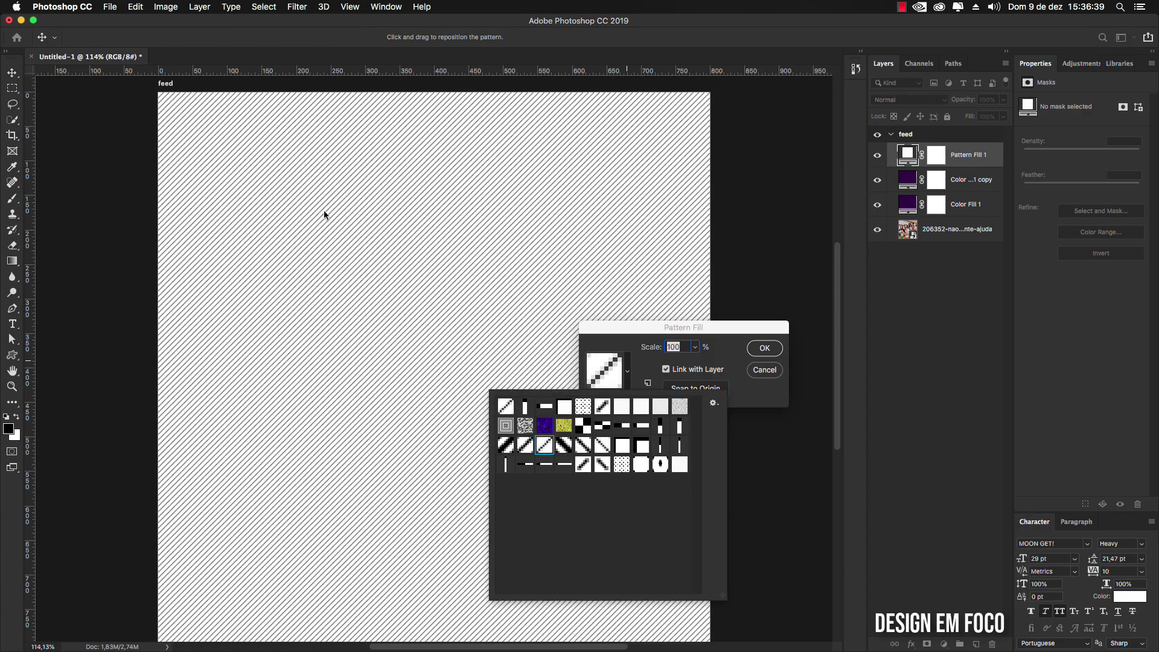
{"action": "left_click", "coordinate": [506, 445]}
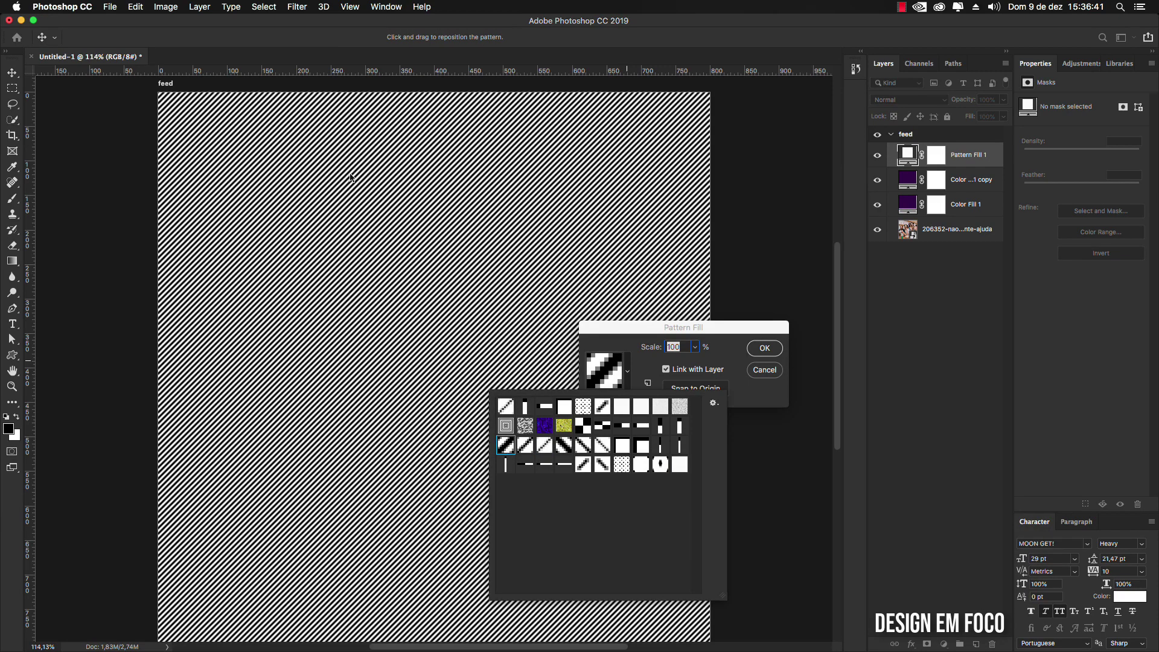
{"action": "left_click", "coordinate": [622, 465]}
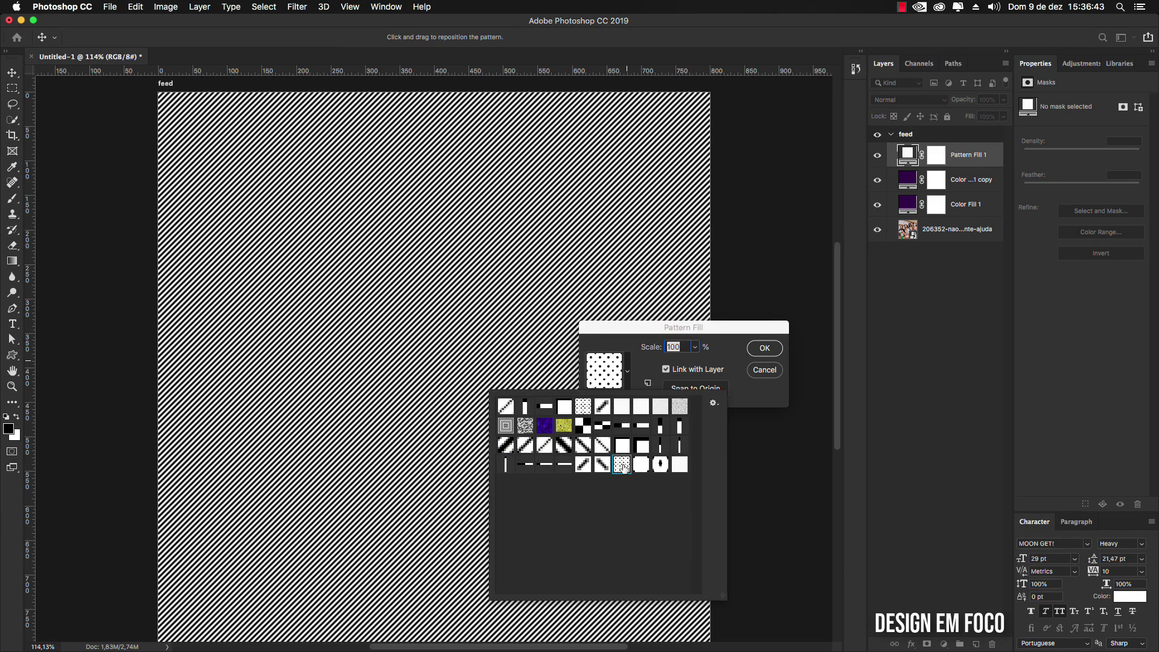
{"action": "left_click", "coordinate": [583, 407]}
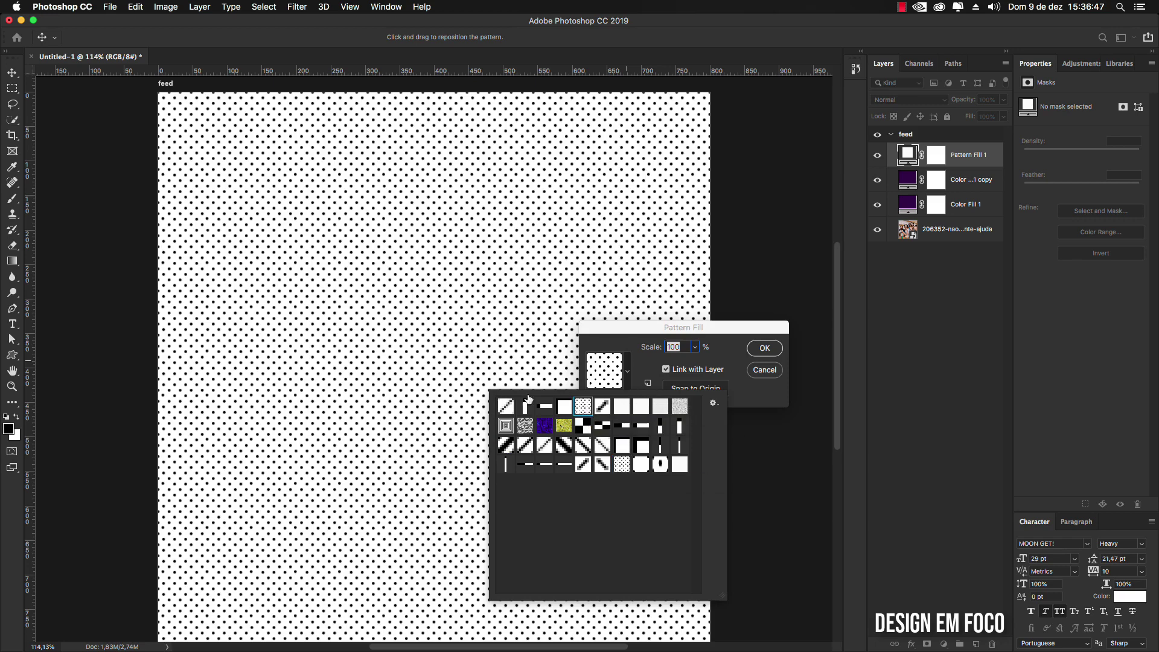
{"action": "left_click", "coordinate": [714, 403]}
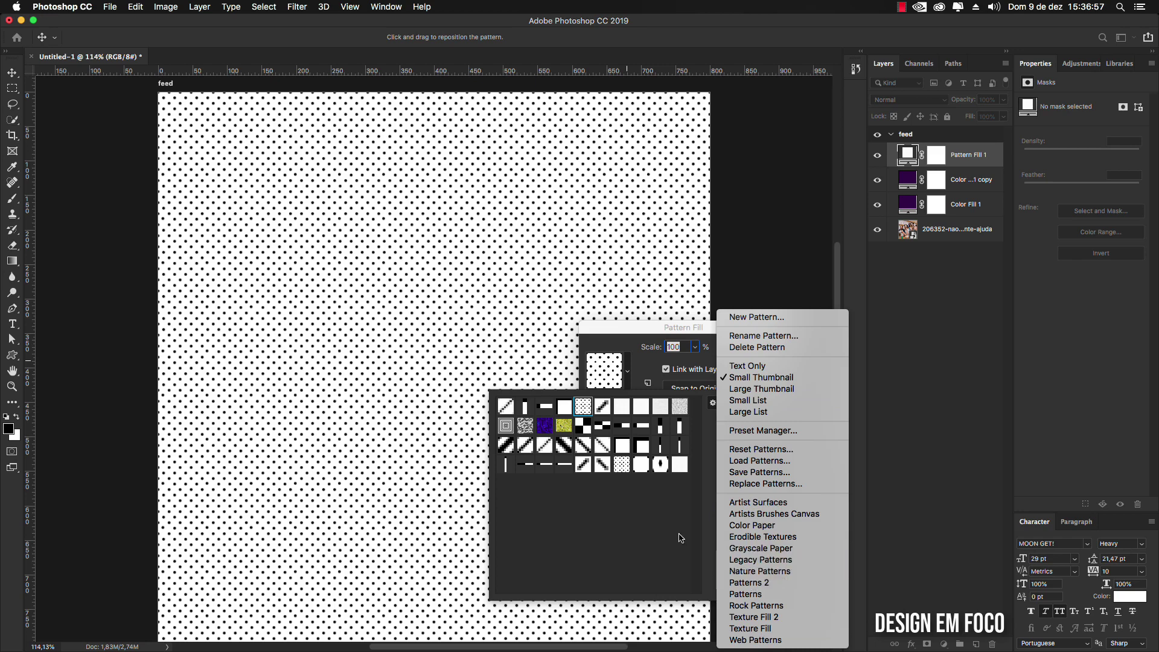
{"action": "left_click", "coordinate": [675, 336]}
{"action": "left_click", "coordinate": [675, 337]}
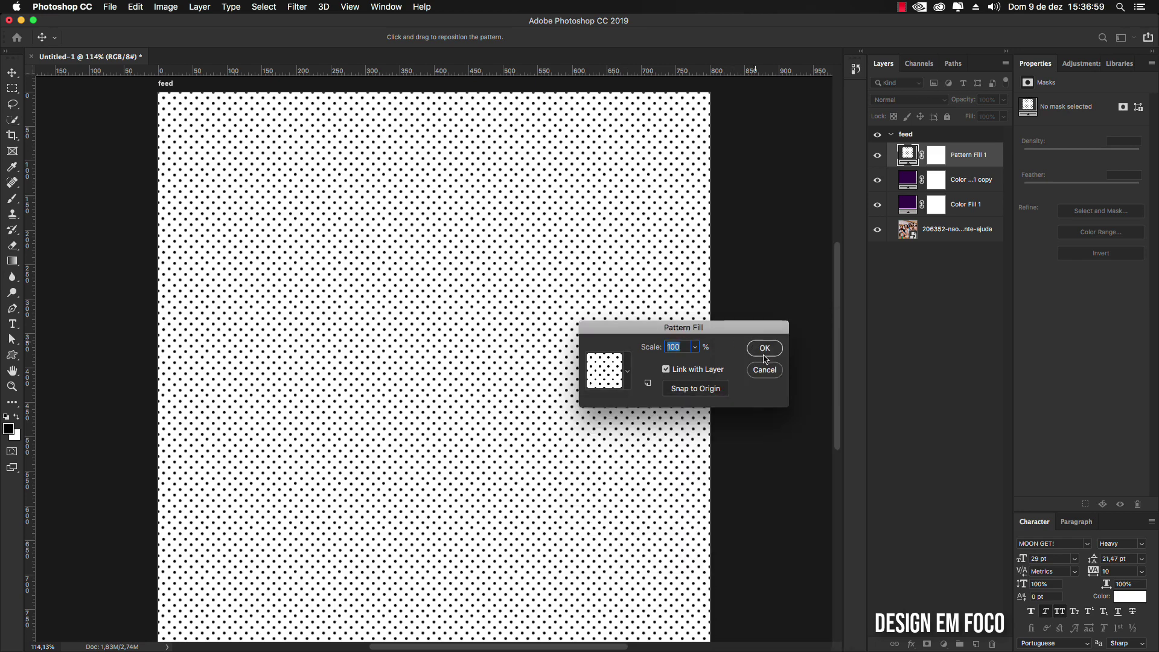
Step: Set the dot pattern's scale to 56% and apply the pattern fill
{"action": "left_click", "coordinate": [695, 347]}
{"action": "left_click_drag", "start_coordinate": [696, 363], "coordinate": [692, 363]}
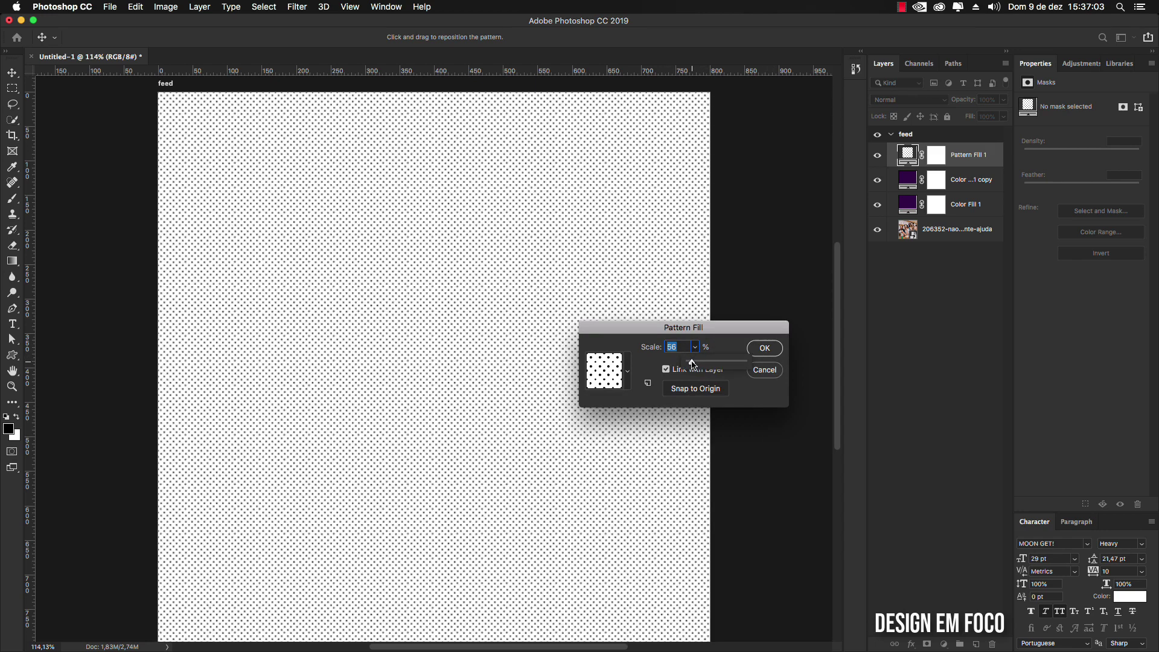
{"action": "left_click", "coordinate": [764, 348]}
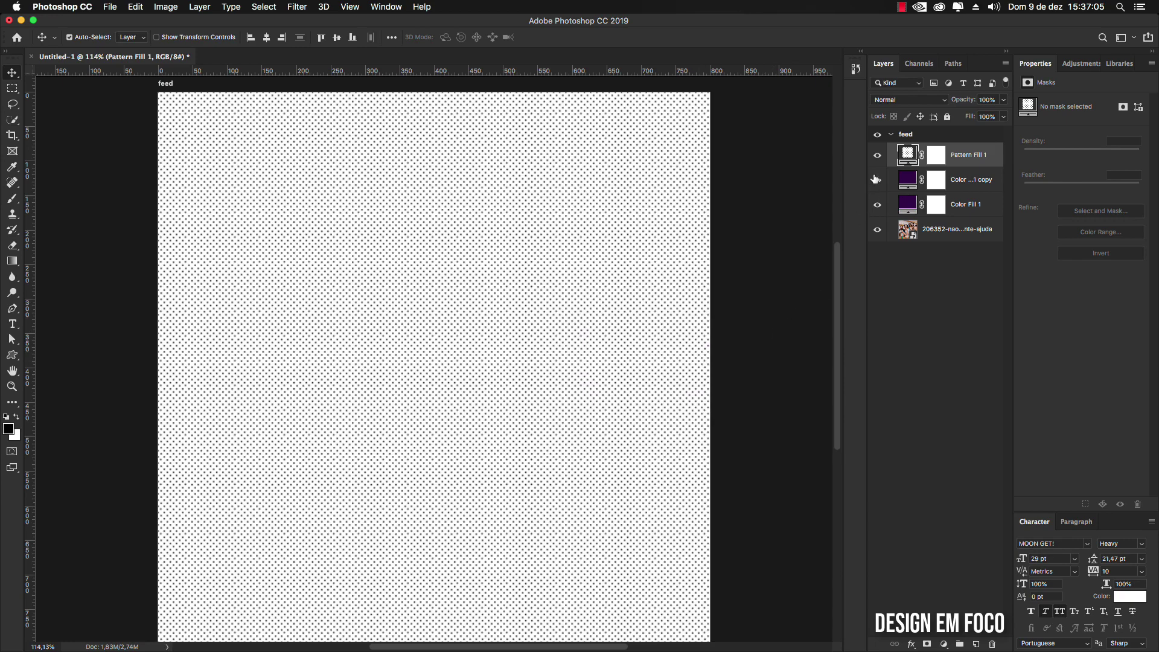
Step: Set the dot pattern layer's blend mode to Multiply
{"action": "left_click", "coordinate": [918, 101]}
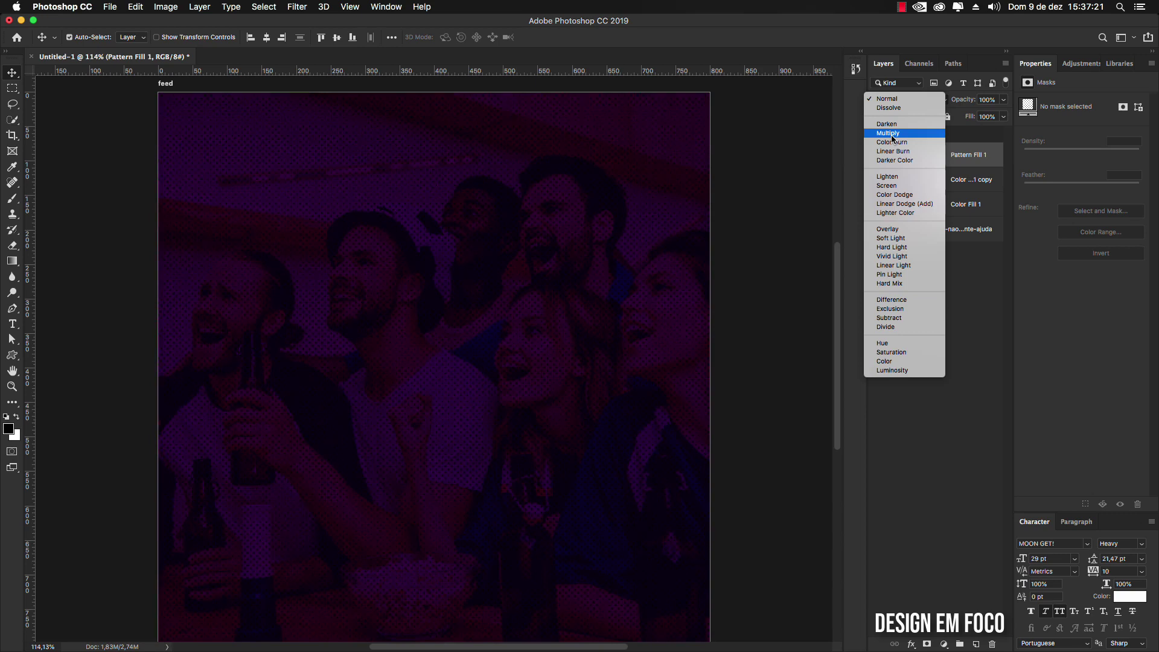
{"action": "left_click", "coordinate": [893, 134]}
{"action": "right_click", "coordinate": [970, 160]}
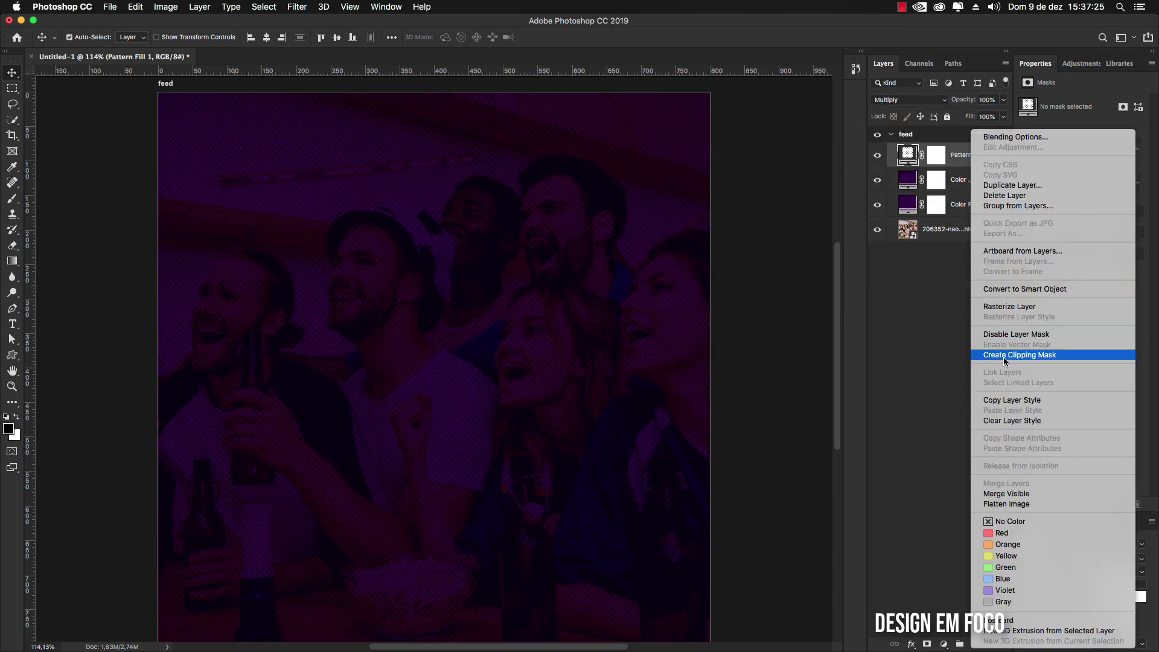
{"action": "left_click", "coordinate": [934, 320]}
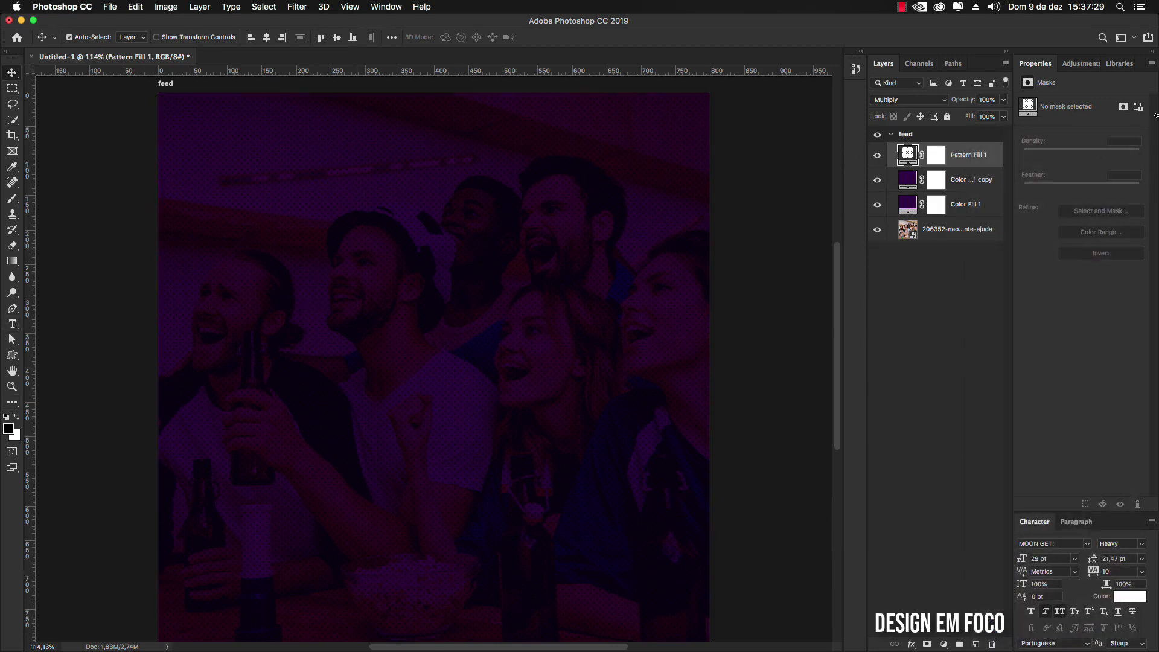
Step: Draw a radial gradient outward from the artboard's middle on the dot pattern layer's mask, hiding the dots in the centre
{"action": "left_click", "coordinate": [937, 157]}
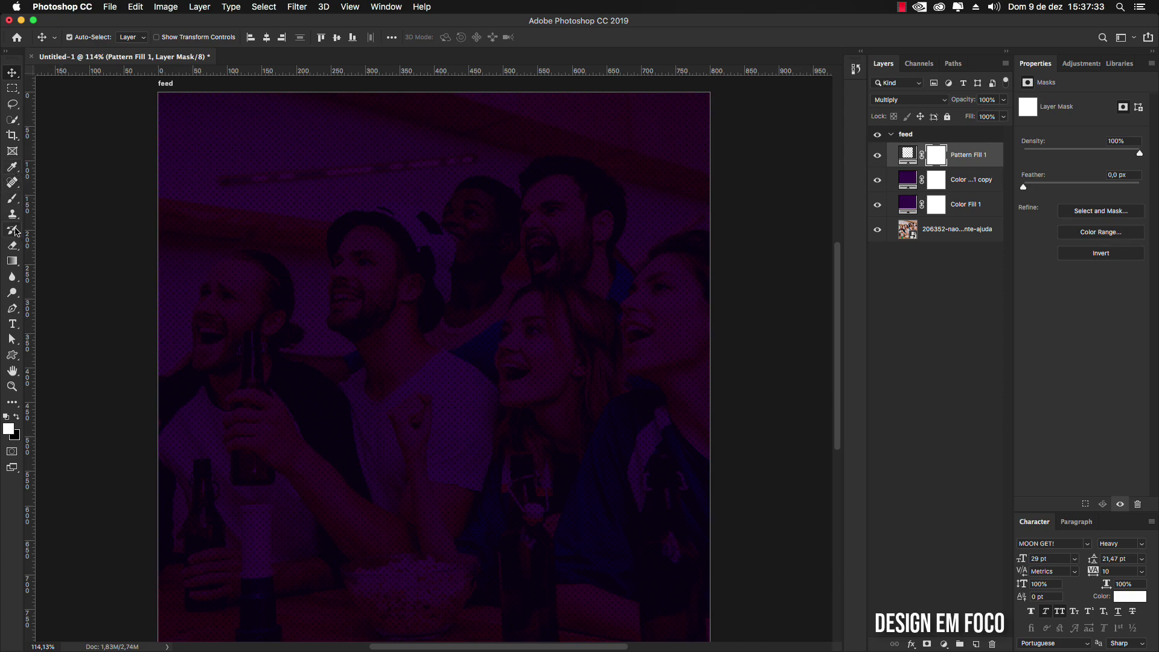
{"action": "left_click", "coordinate": [13, 261]}
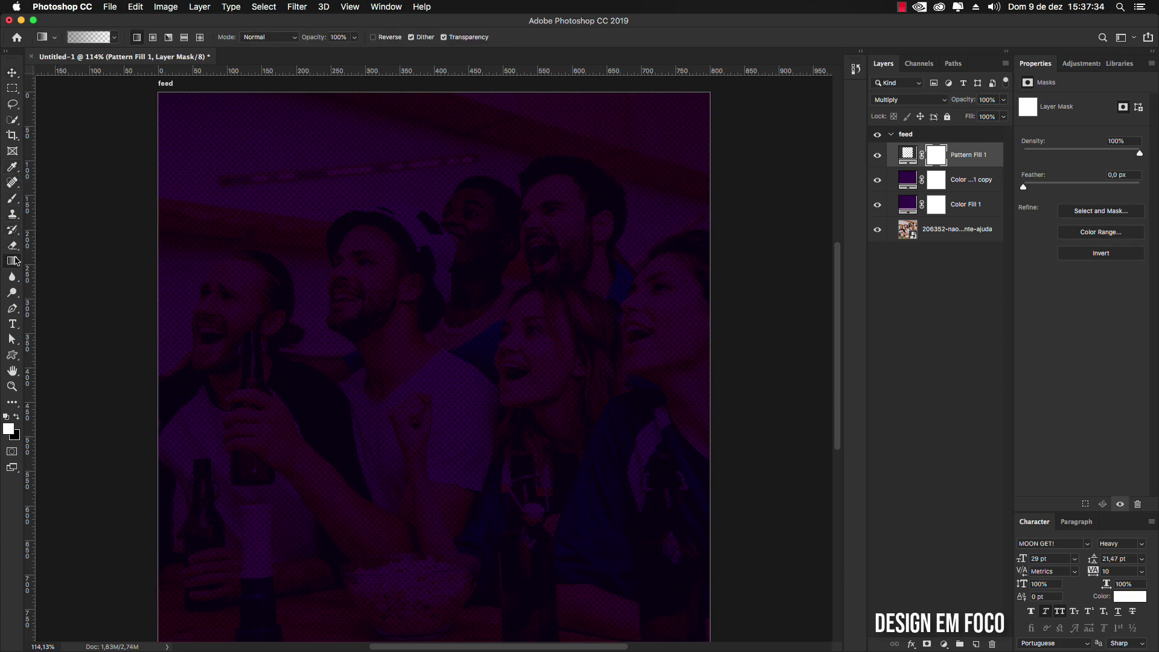
{"action": "left_click", "coordinate": [153, 38]}
{"action": "left_click_drag", "start_coordinate": [454, 356], "coordinate": [744, 603]}
{"action": "left_click_drag", "start_coordinate": [361, 298], "coordinate": [845, 639]}
{"action": "left_click_drag", "start_coordinate": [360, 243], "coordinate": [535, 437]}
{"action": "left_click_drag", "start_coordinate": [392, 247], "coordinate": [671, 496]}
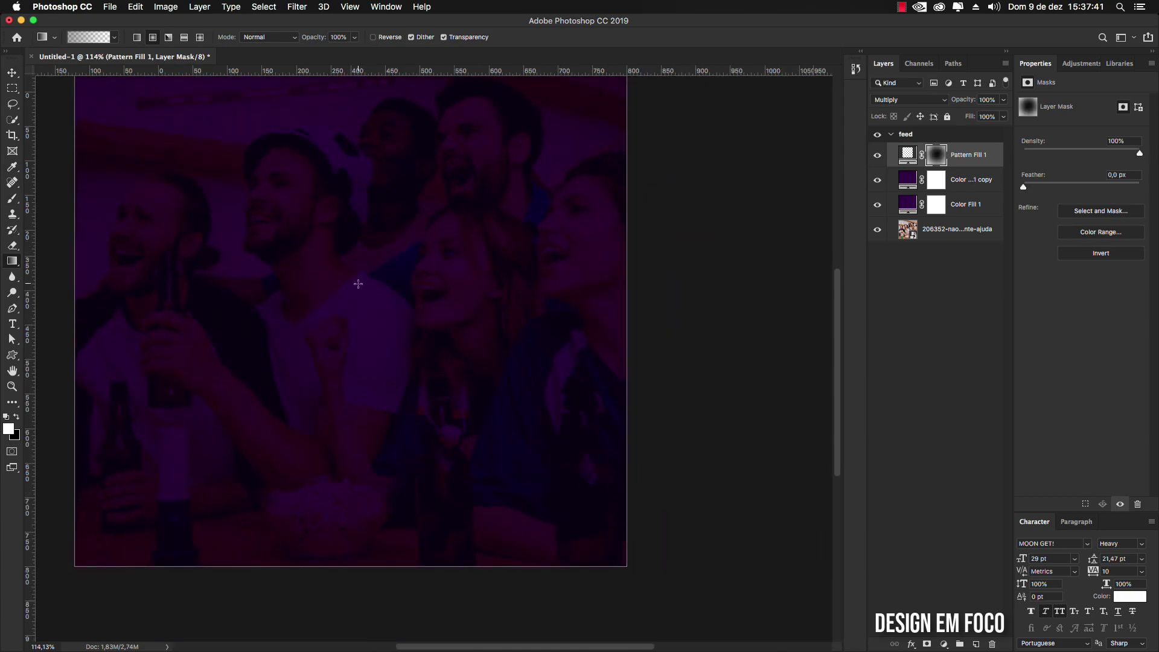
{"action": "scroll", "coordinate": [358, 277], "scroll_direction": "up", "scroll_amount": 2}
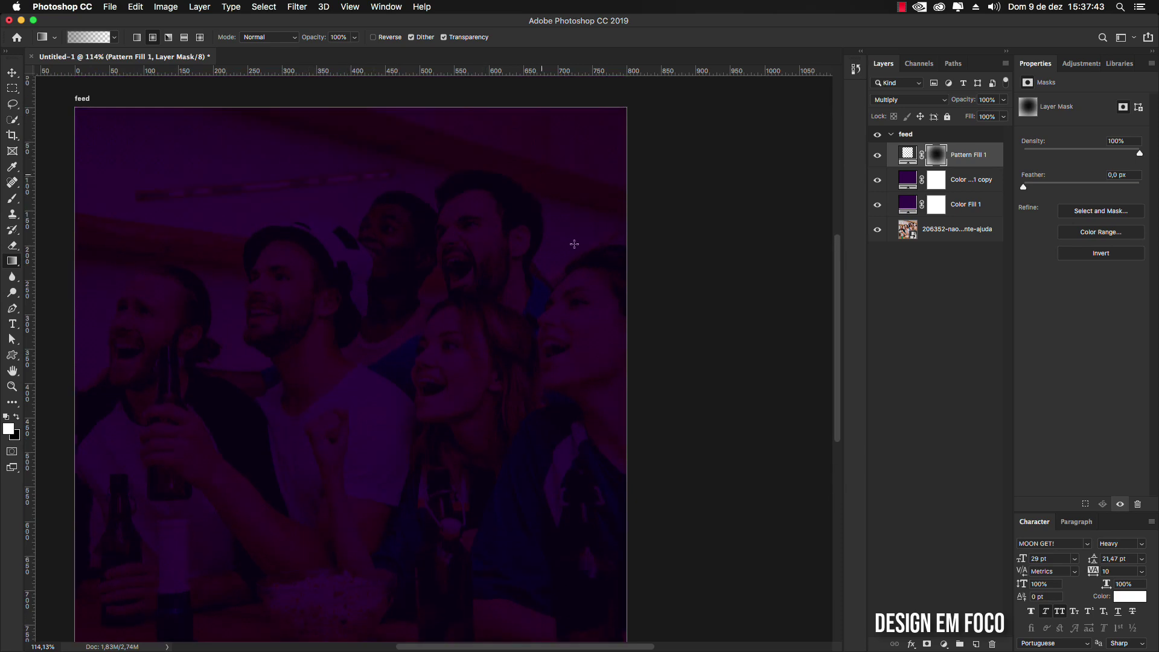
{"action": "key", "text": "v"}
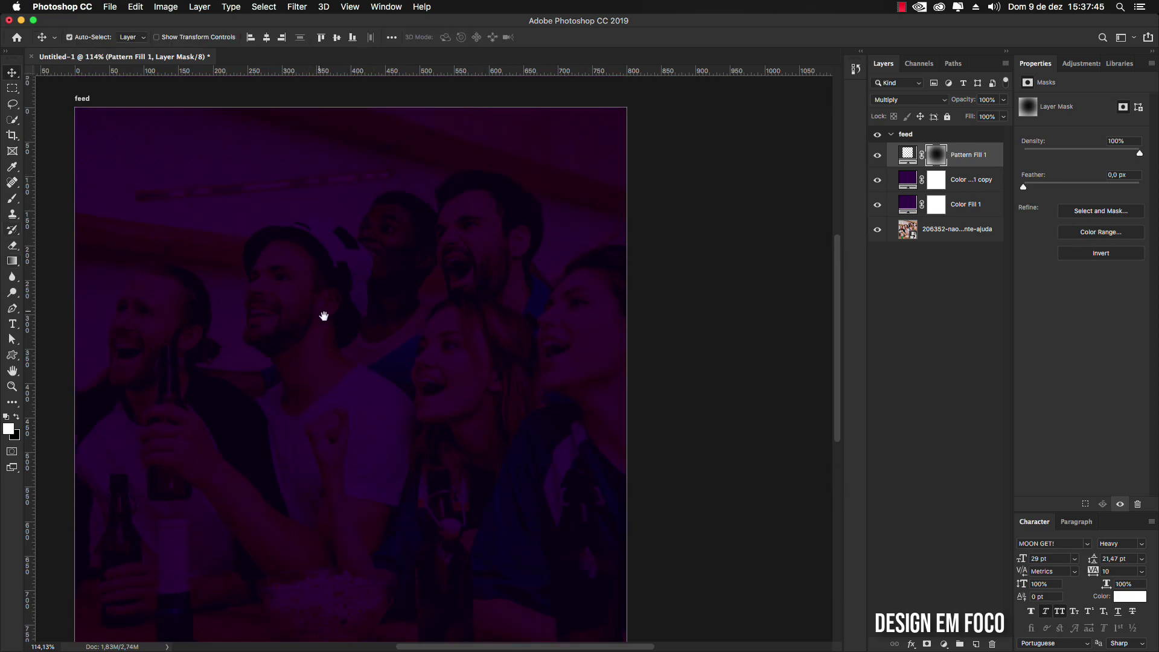
Step: Place acai-nutricional-uniacai.png from the AULA folder at 100% in the centre of the feed artboard
{"action": "left_click_drag", "start_coordinate": [323, 314], "coordinate": [382, 292]}
{"action": "scroll", "coordinate": [383, 293], "scroll_direction": "left", "scroll_amount": 2}
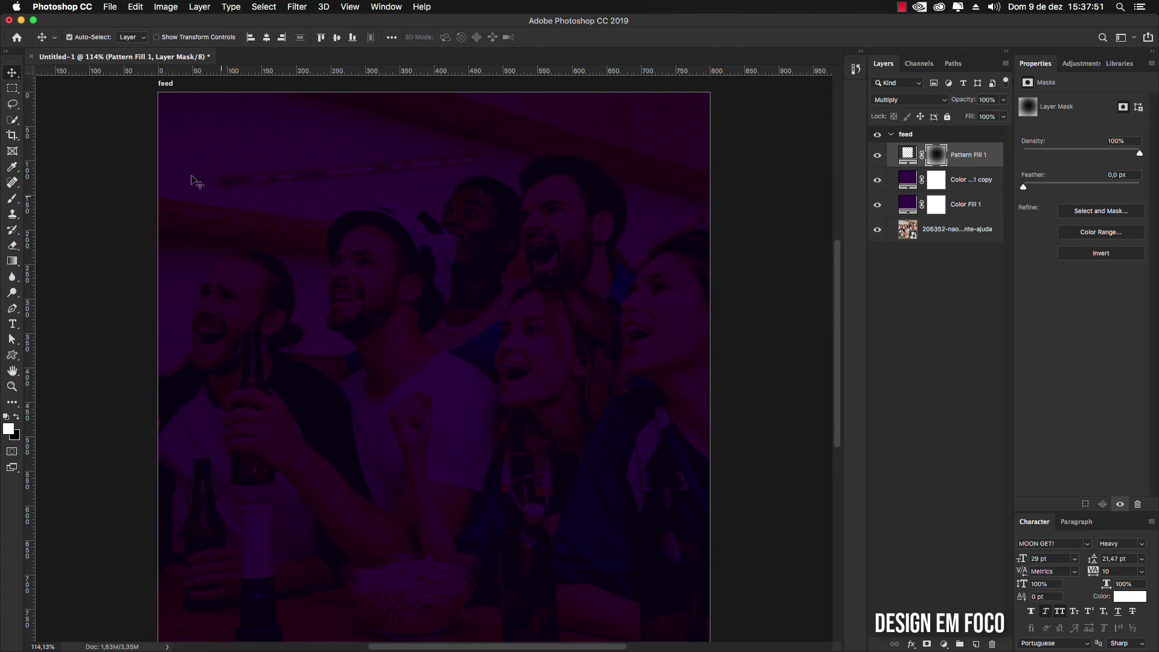
{"action": "key", "text": "super+Tab"}
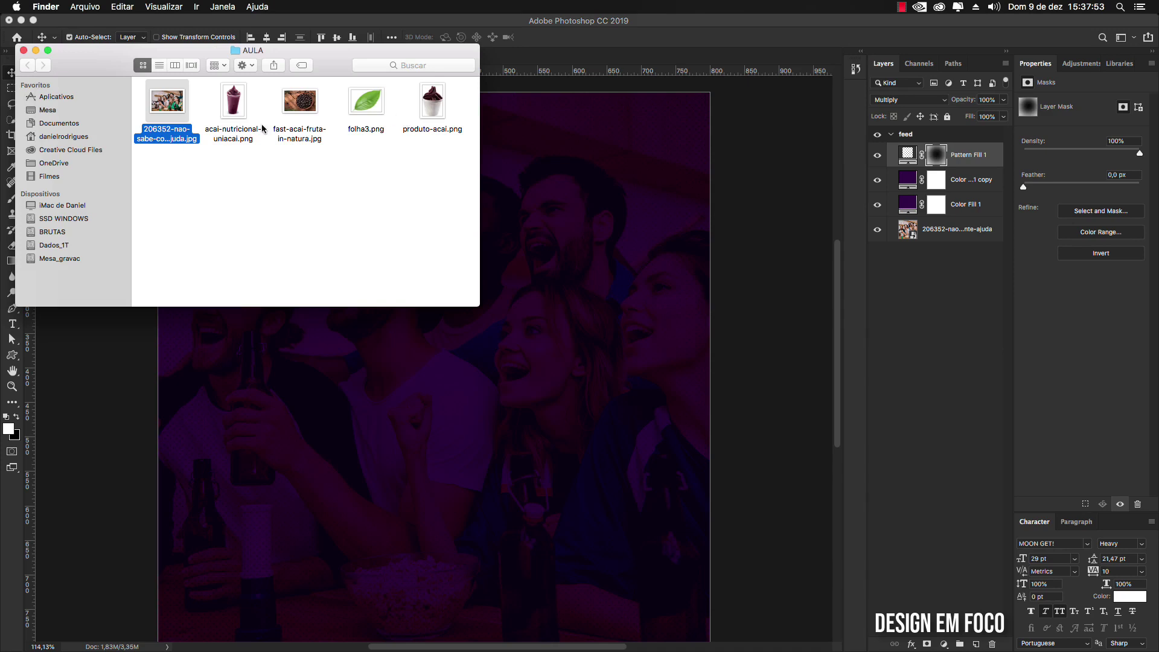
{"action": "left_click", "coordinate": [232, 107]}
{"action": "left_click_drag", "start_coordinate": [237, 95], "coordinate": [479, 468]}
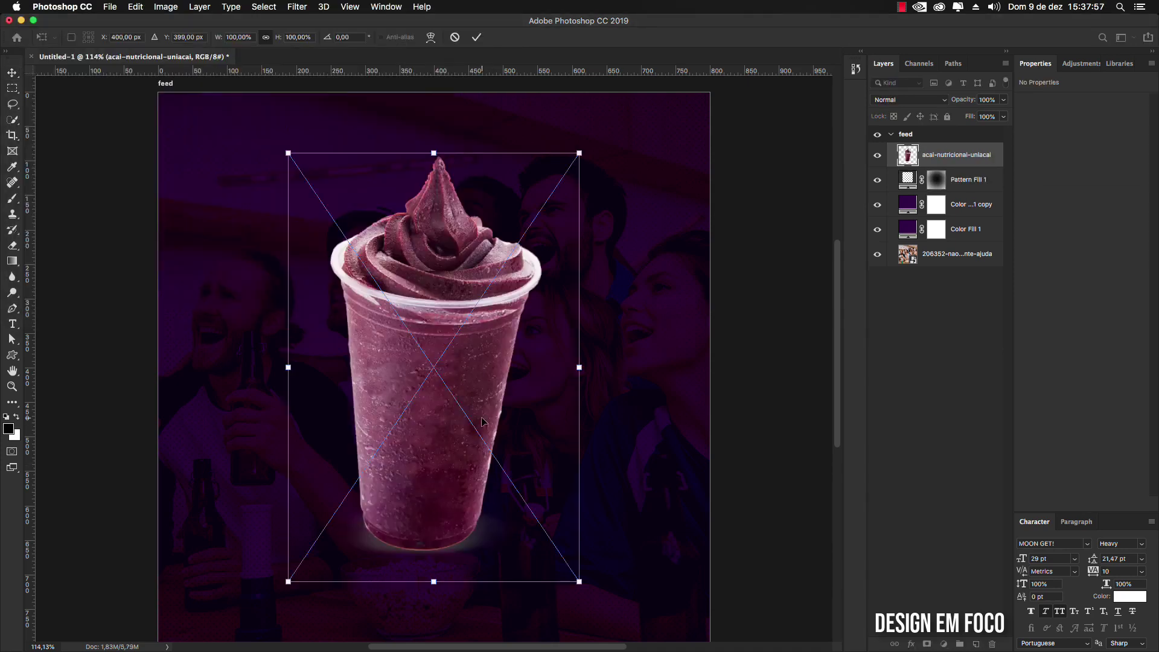
{"action": "key", "text": "Return"}
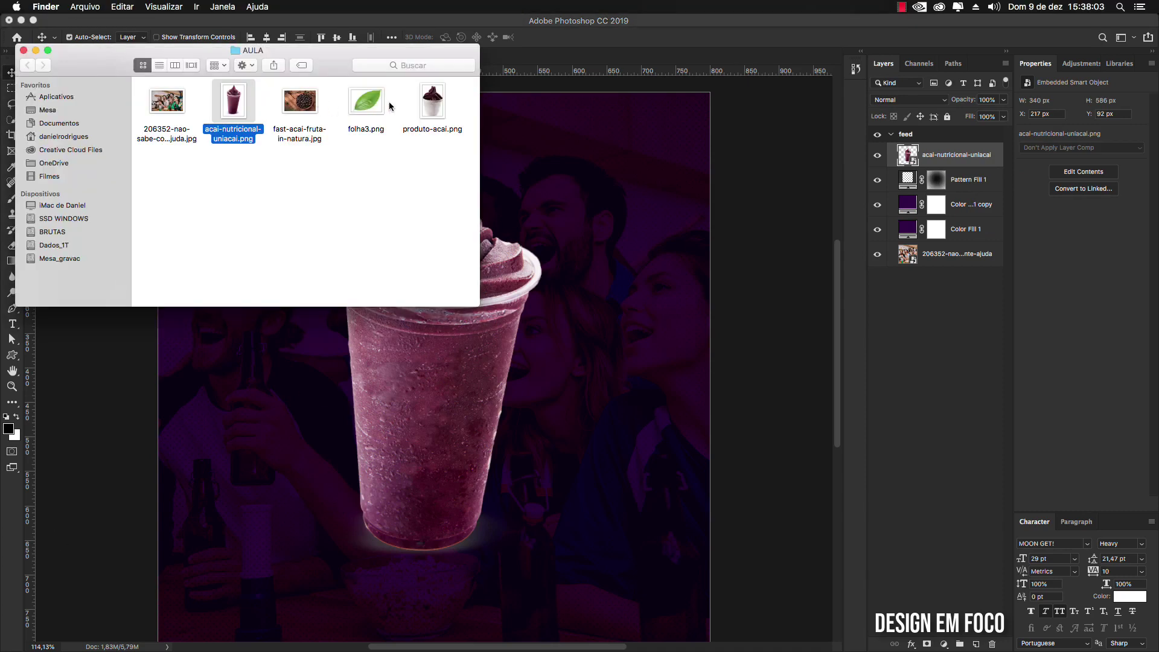
Step: Place folha3.png from the AULA folder and move the leaf to the right of the tall cup, against the artboard's edge
{"action": "left_click", "coordinate": [369, 104]}
{"action": "left_click_drag", "start_coordinate": [371, 109], "coordinate": [603, 406]}
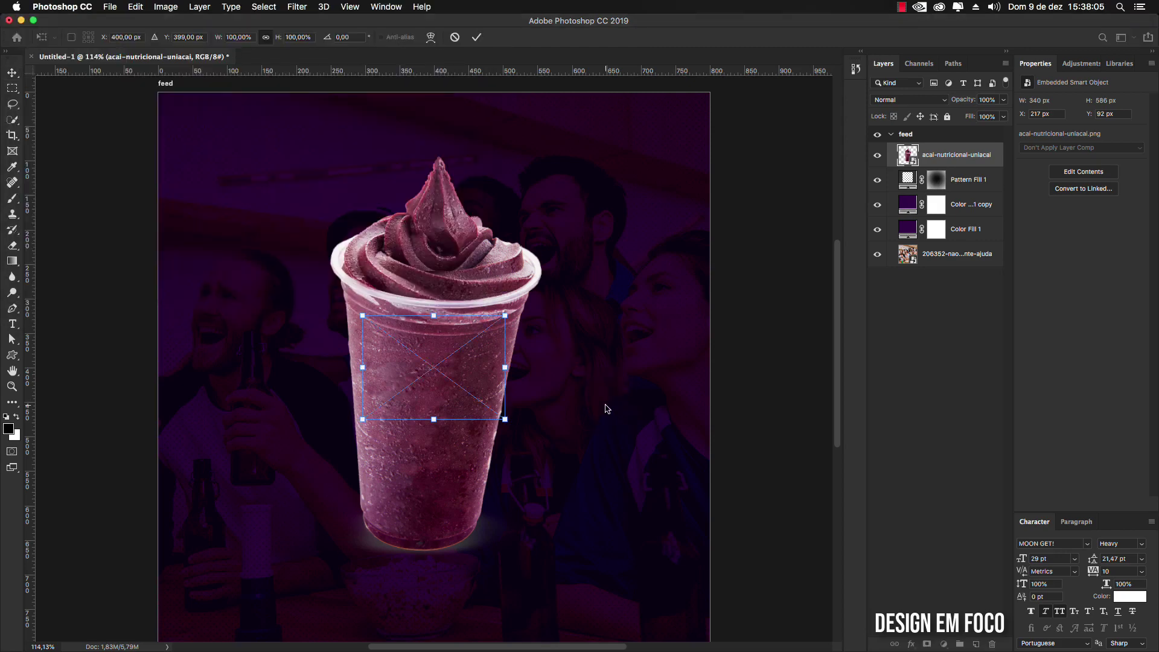
{"action": "left_click_drag", "start_coordinate": [492, 389], "coordinate": [698, 379]}
{"action": "key", "text": "Return"}
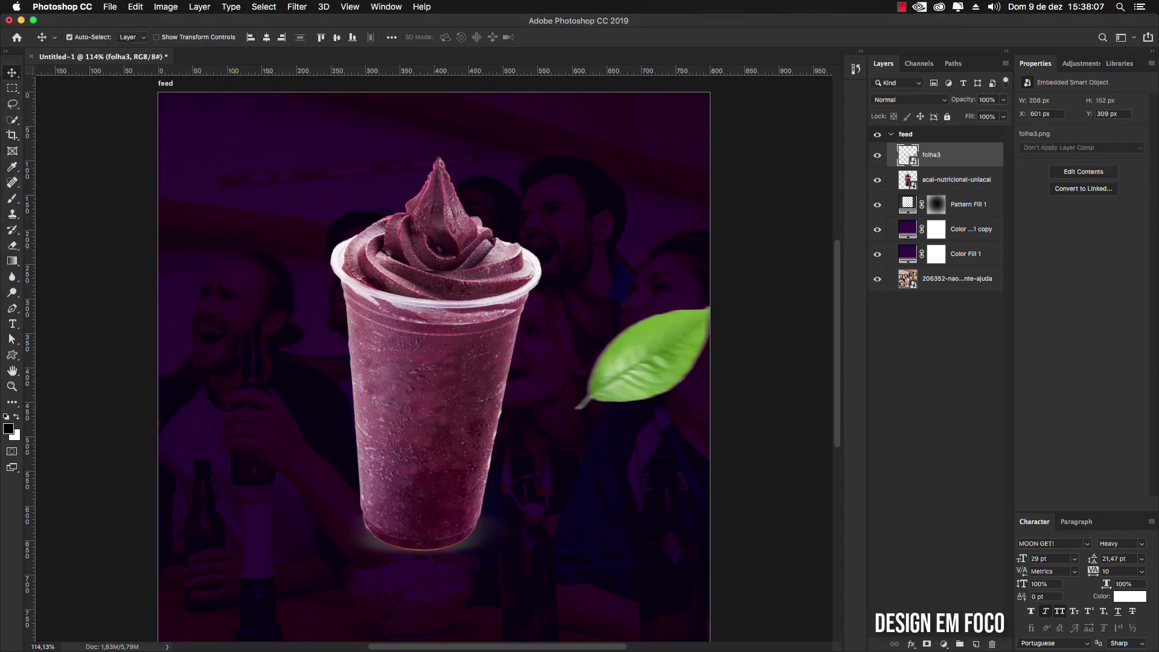
Step: Place produto-acai.png from the AULA folder at 100% in the centre of the artboard
{"action": "key", "text": "super+Tab"}
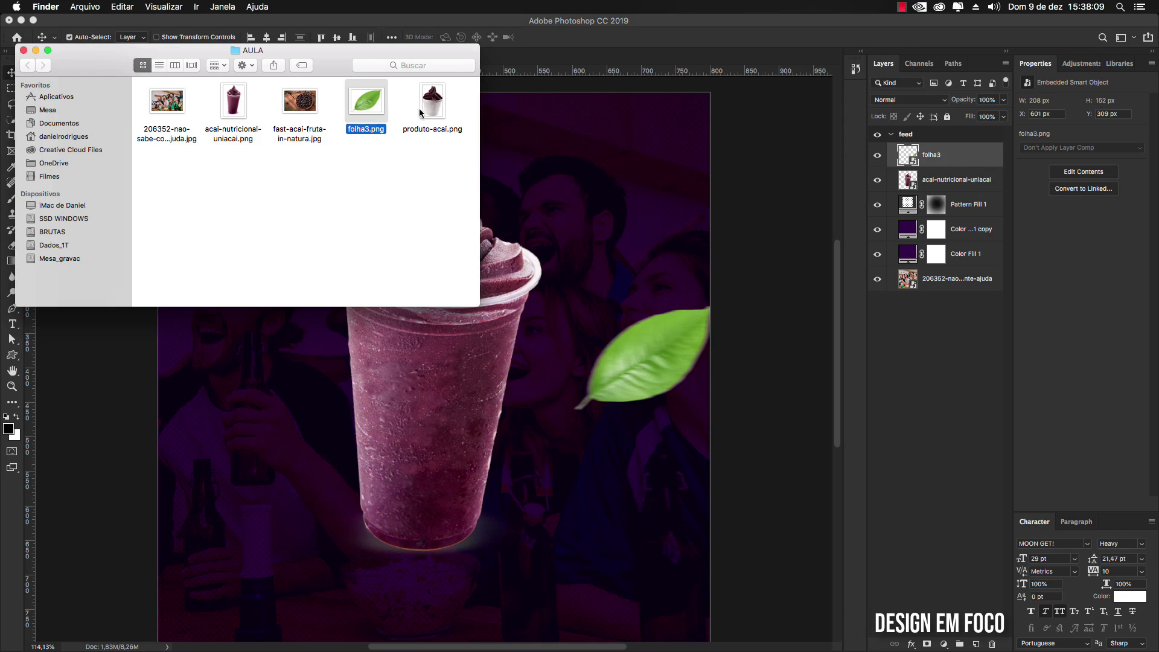
{"action": "left_click_drag", "start_coordinate": [440, 108], "coordinate": [472, 386]}
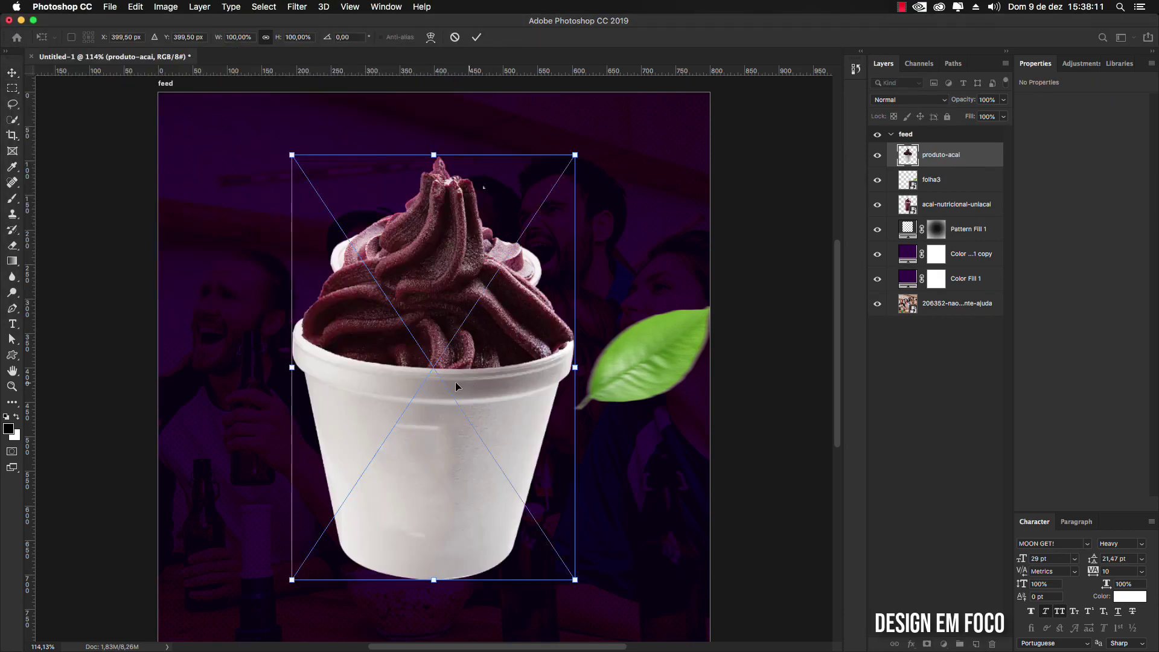
{"action": "key", "text": "Return"}
Step: Place the light-blue splash image 556410a4067d7b2b796caf03.png at 100% on top of the other layers
{"action": "key", "text": "super+Tab"}
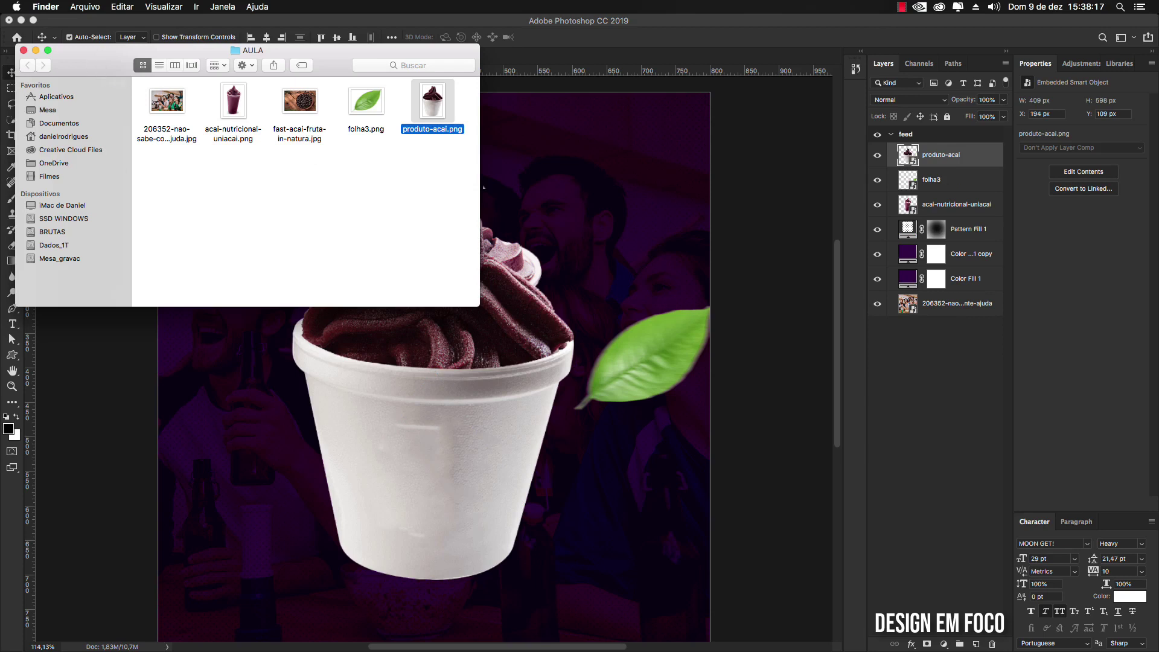
{"action": "left_click_drag", "start_coordinate": [483, 200], "coordinate": [567, 212]}
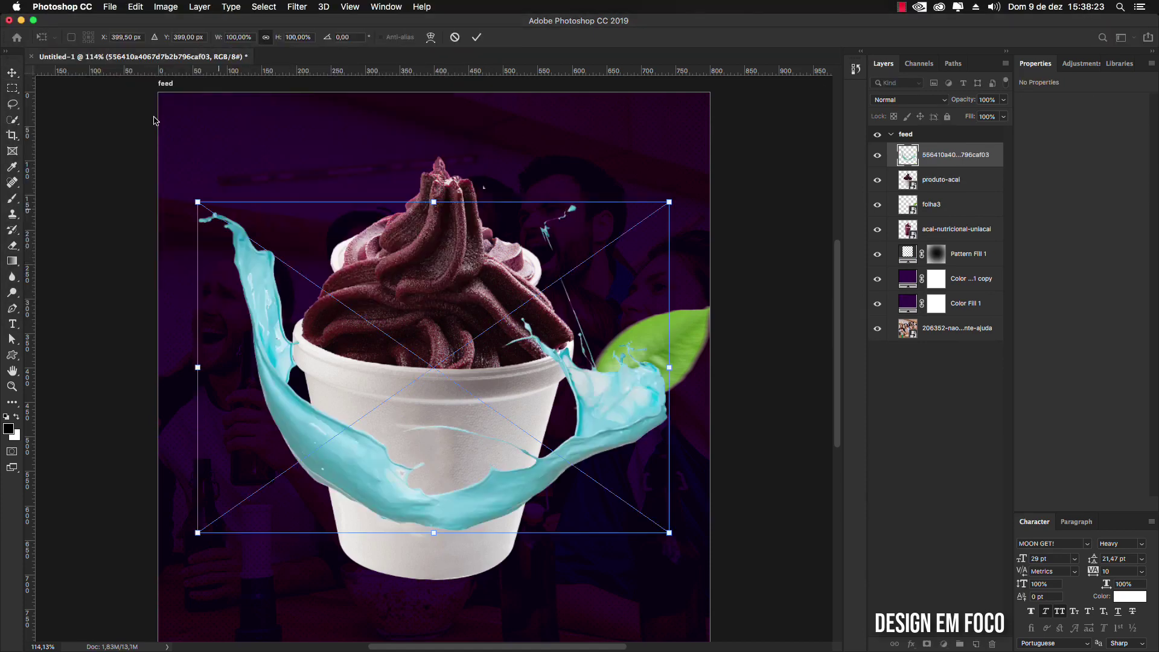
{"action": "left_click", "coordinate": [19, 76]}
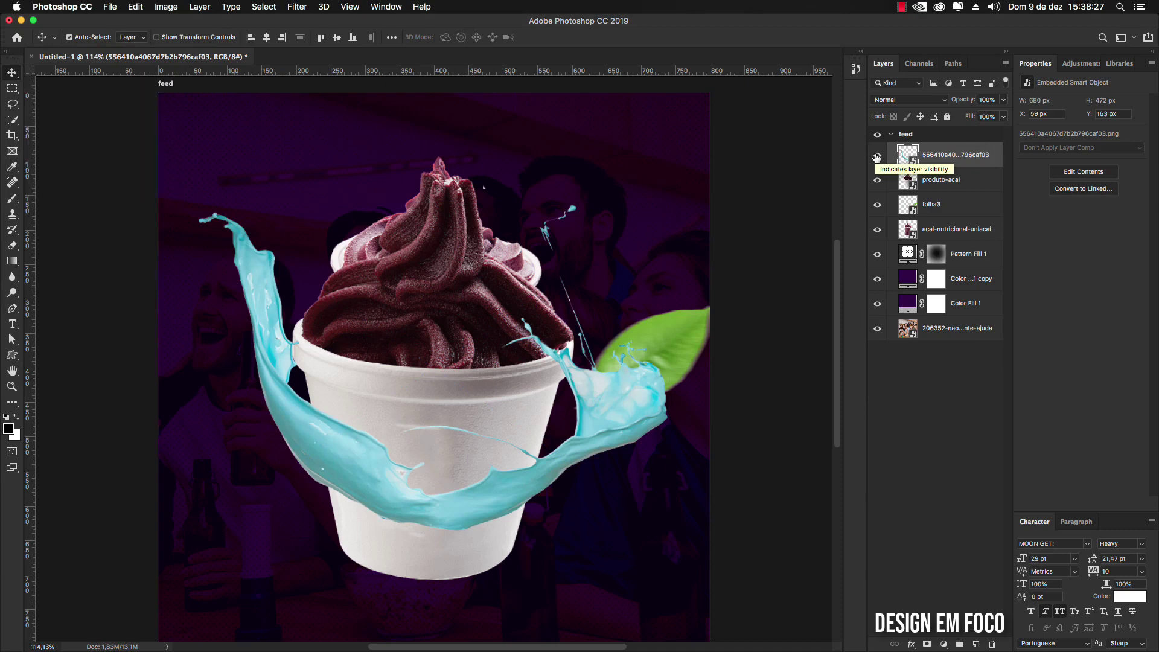
Step: Hide the light-blue splash and leaf layers, and move the white tub down and right and the tall cup left
{"action": "left_click", "coordinate": [876, 157]}
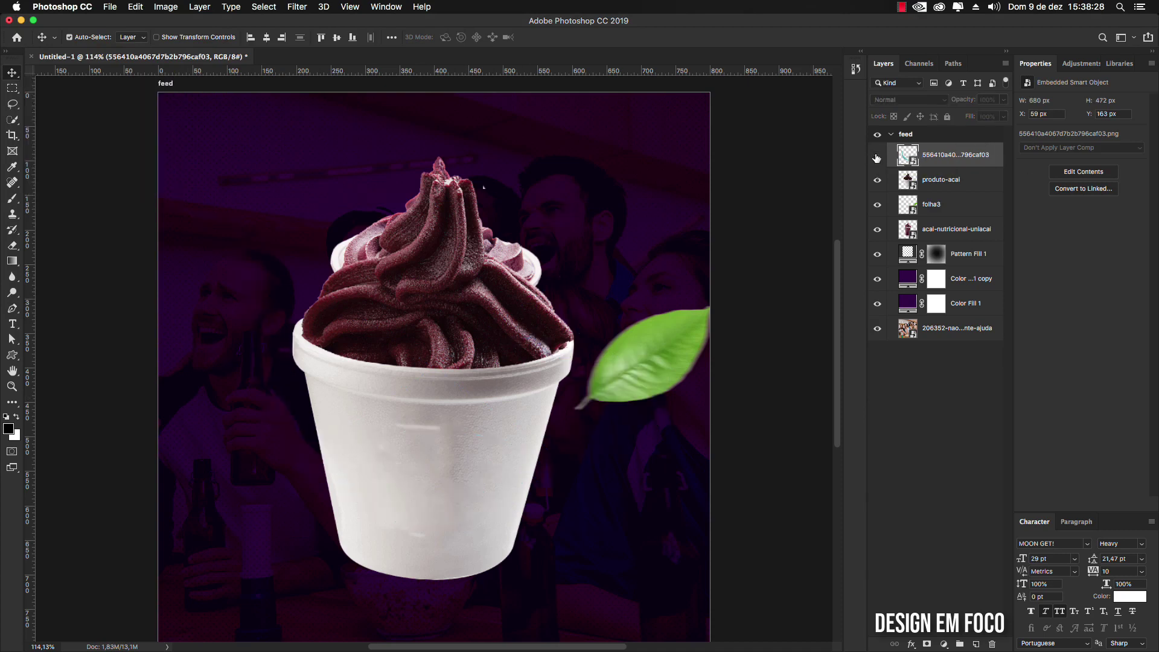
{"action": "left_click", "coordinate": [877, 204]}
{"action": "left_click_drag", "start_coordinate": [403, 352], "coordinate": [501, 408]}
{"action": "left_click_drag", "start_coordinate": [401, 279], "coordinate": [365, 278]}
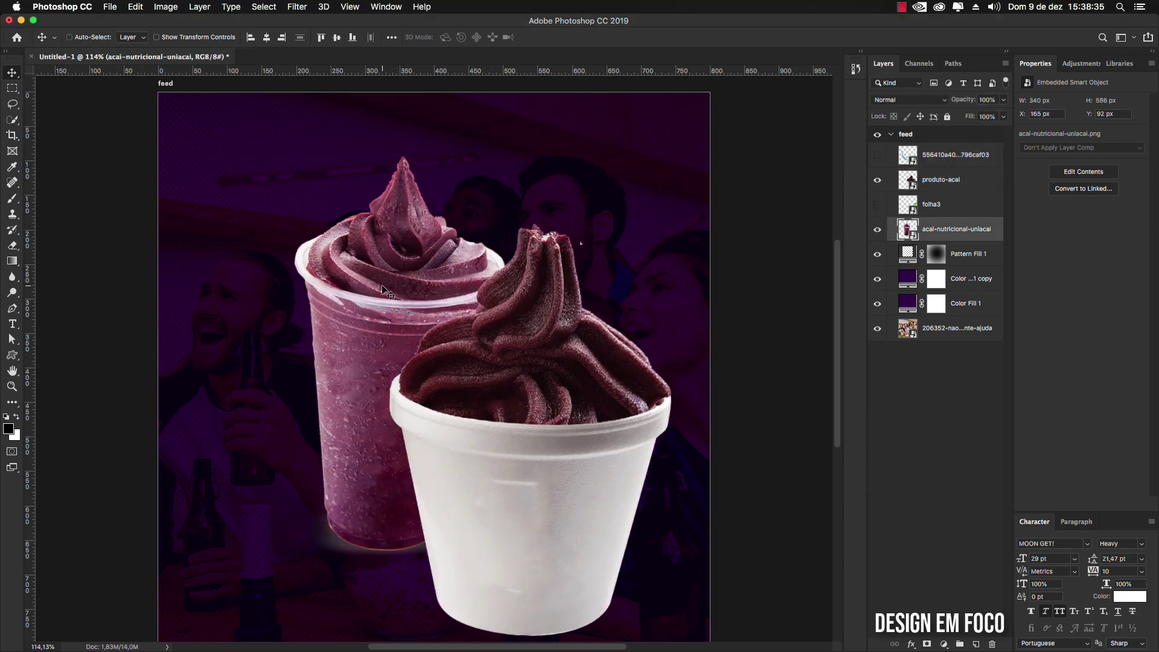
Step: Scale the tall açaí cup to about 80.5% and tilt it about 18.6° to the left
{"action": "key", "text": "super+t"}
{"action": "left_click_drag", "start_coordinate": [543, 153], "coordinate": [424, 195]}
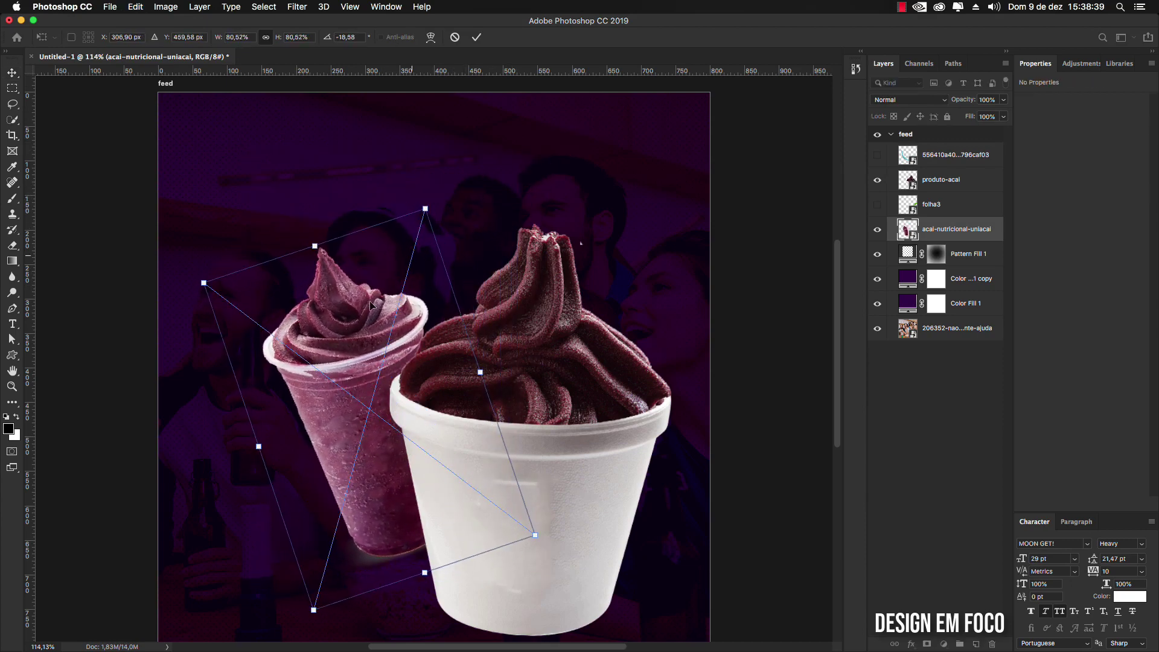
{"action": "key", "text": "Return"}
Step: Scale the white tub to about 68%, tilt it about 9.5° to the right and set it against the tall cup
{"action": "left_click", "coordinate": [538, 406], "text": "super"}
{"action": "key", "text": "super+t"}
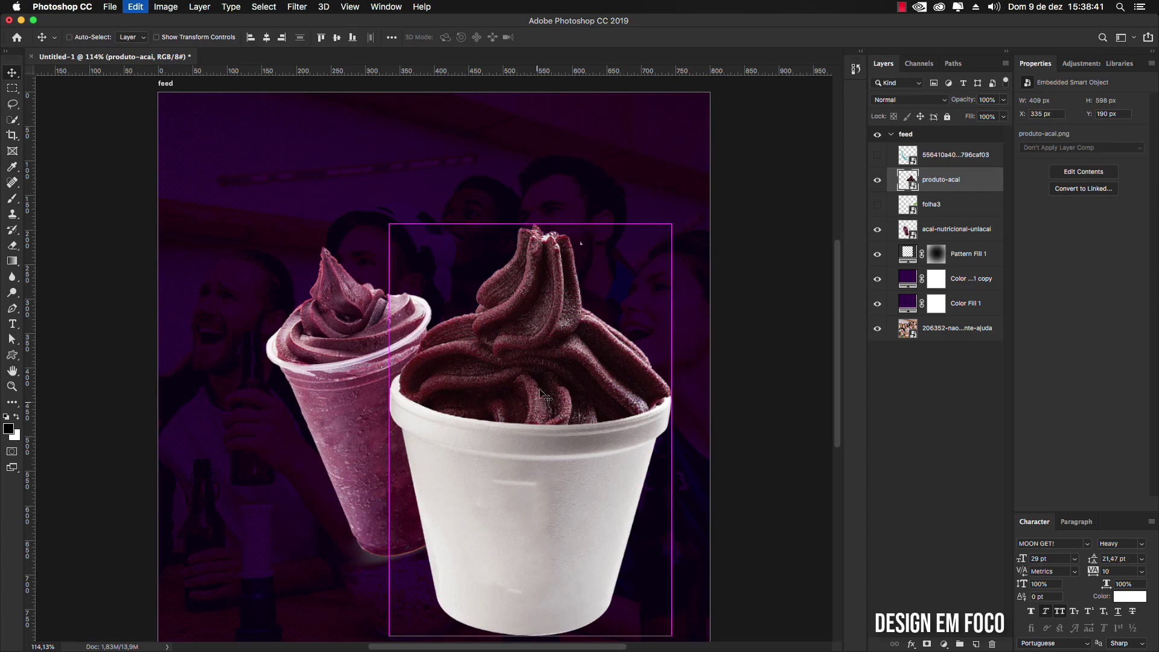
{"action": "left_click_drag", "start_coordinate": [391, 212], "coordinate": [516, 395]}
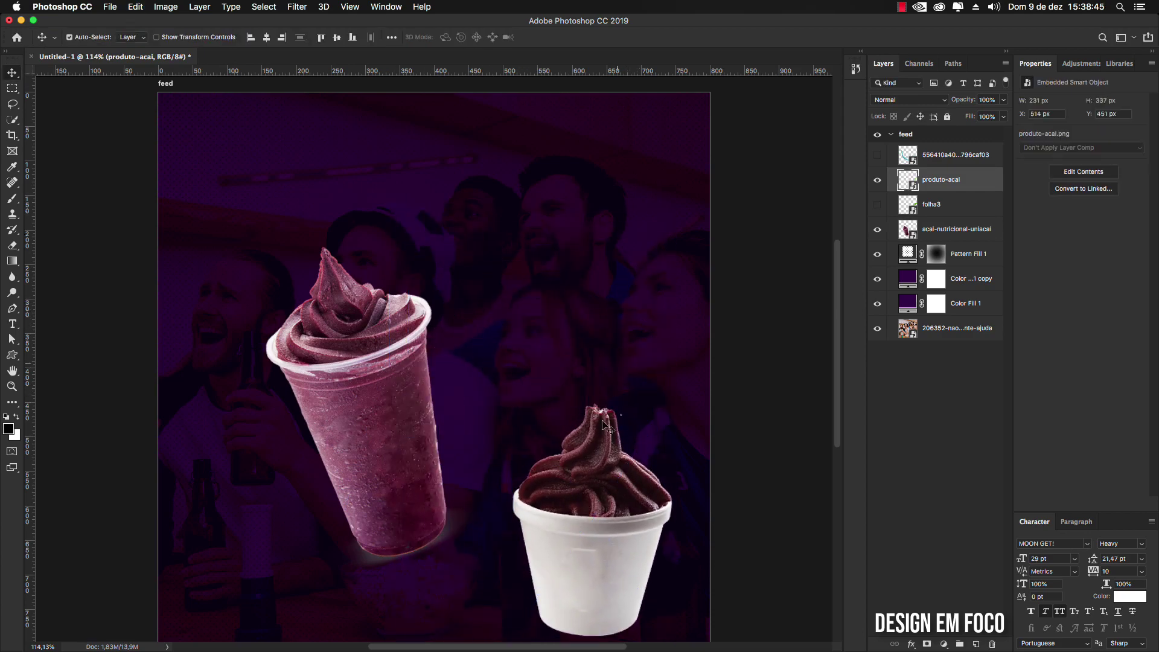
{"action": "left_click_drag", "start_coordinate": [604, 437], "coordinate": [552, 344]}
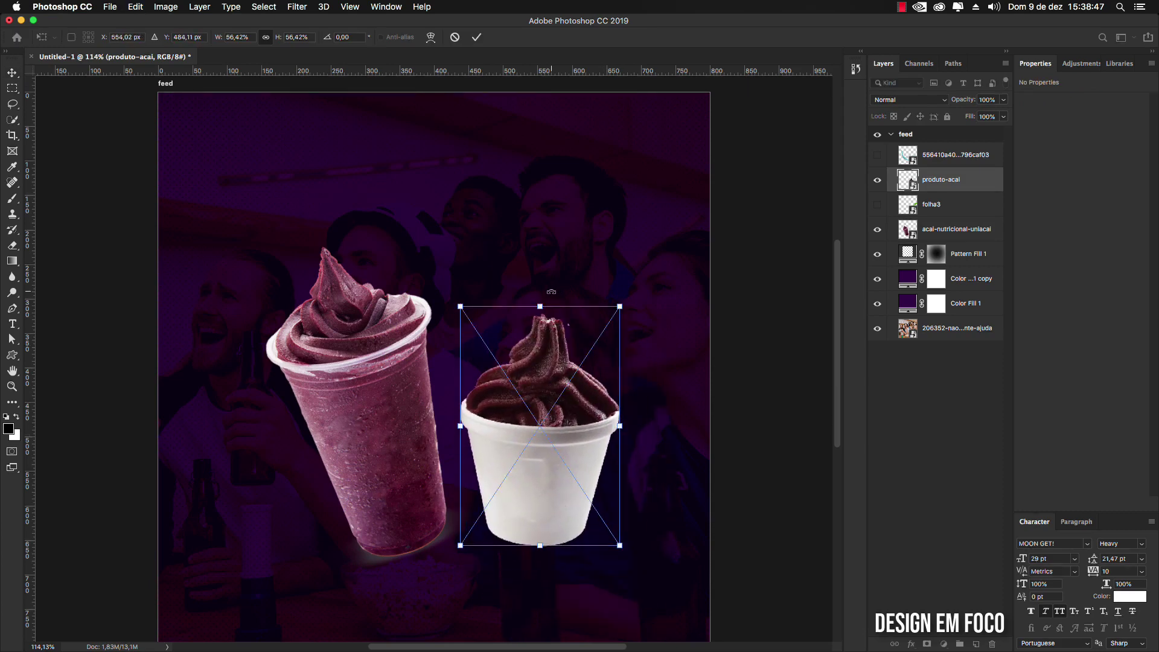
{"action": "left_click_drag", "start_coordinate": [552, 290], "coordinate": [571, 292]}
{"action": "left_click_drag", "start_coordinate": [482, 295], "coordinate": [449, 243]}
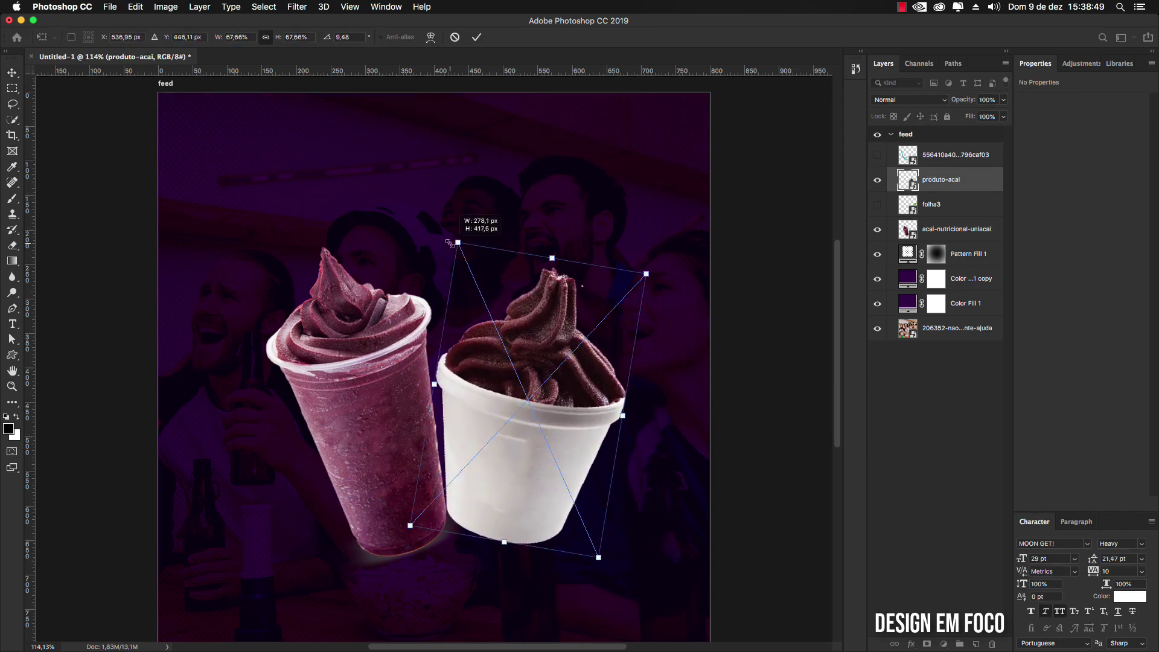
{"action": "left_click_drag", "start_coordinate": [517, 424], "coordinate": [494, 428]}
{"action": "key", "text": "Return"}
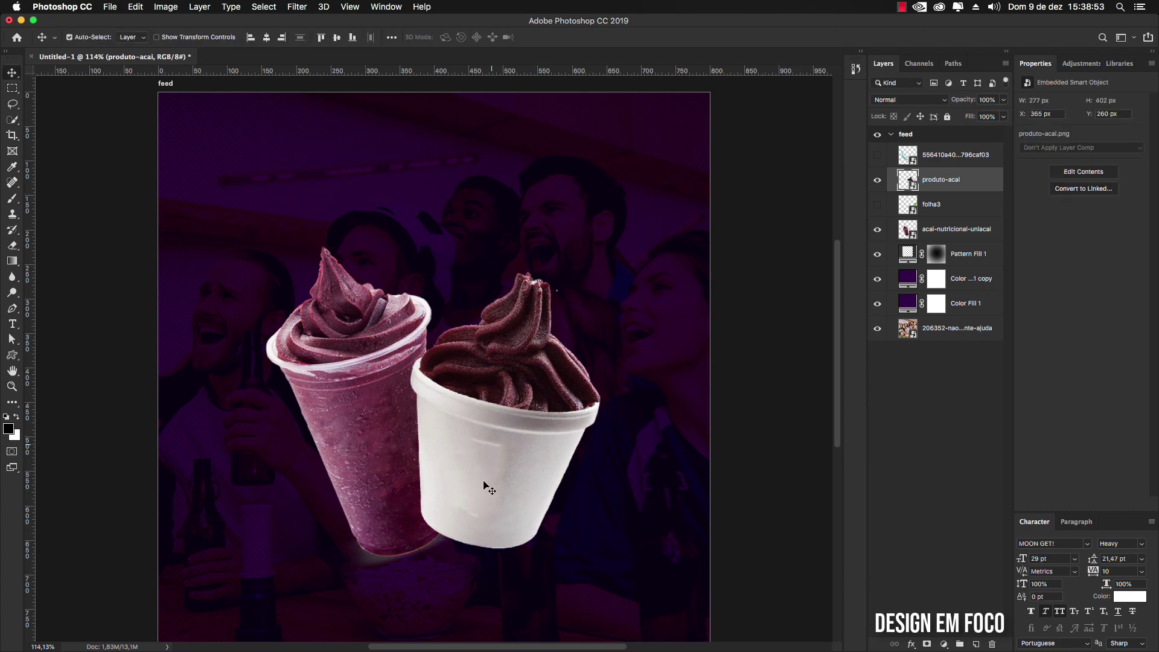
Step: Shift the white tub slightly left and the tall cup slightly up so the two overlap as a tight pair
{"action": "left_click_drag", "start_coordinate": [489, 473], "coordinate": [478, 480]}
{"action": "left_click_drag", "start_coordinate": [391, 463], "coordinate": [396, 448]}
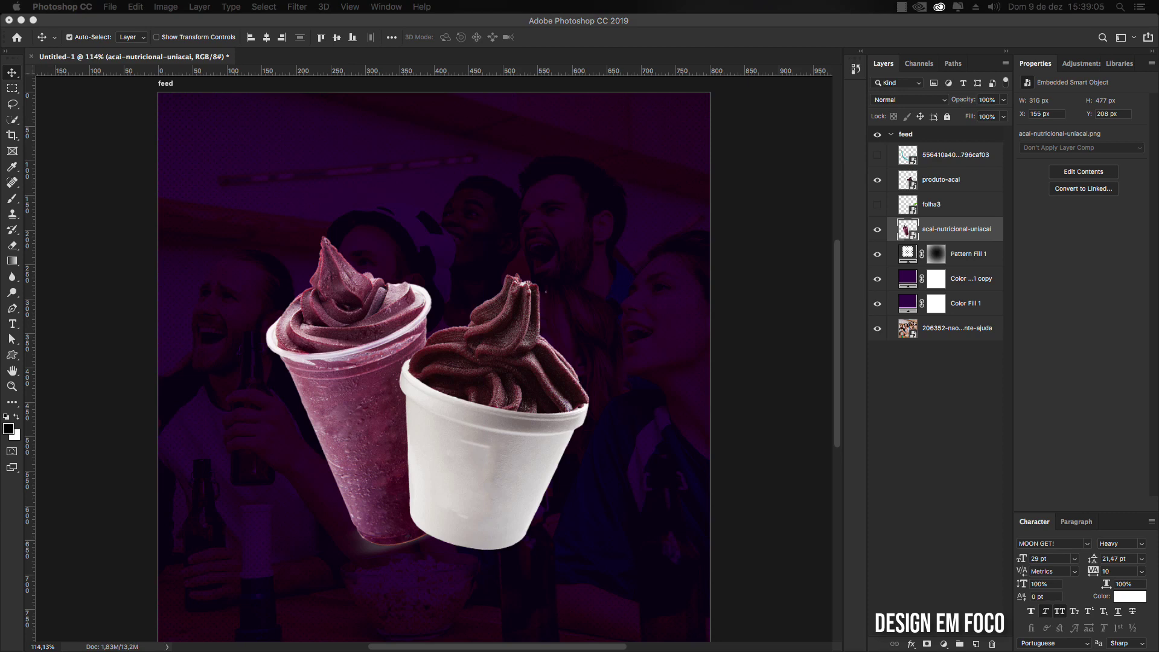
{"action": "left_click", "coordinate": [472, 450]}
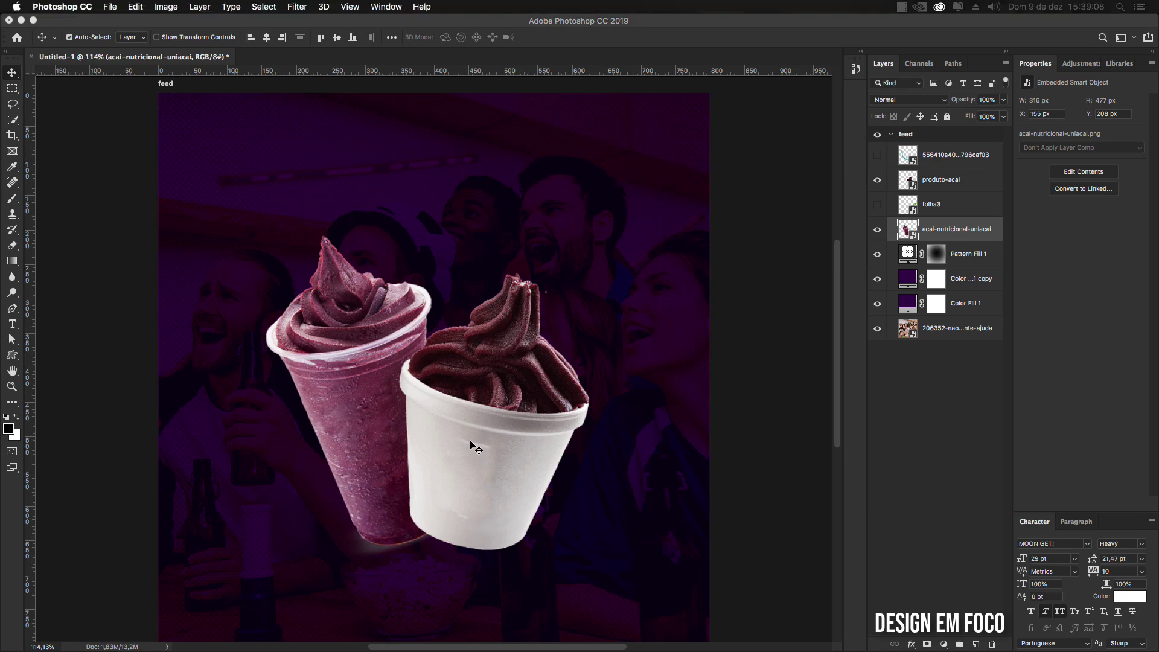
Step: Show the light-blue splash layer and move it down and left so it wraps around the base of both cups
{"action": "left_click", "coordinate": [877, 156]}
{"action": "left_click_drag", "start_coordinate": [478, 509], "coordinate": [468, 559]}
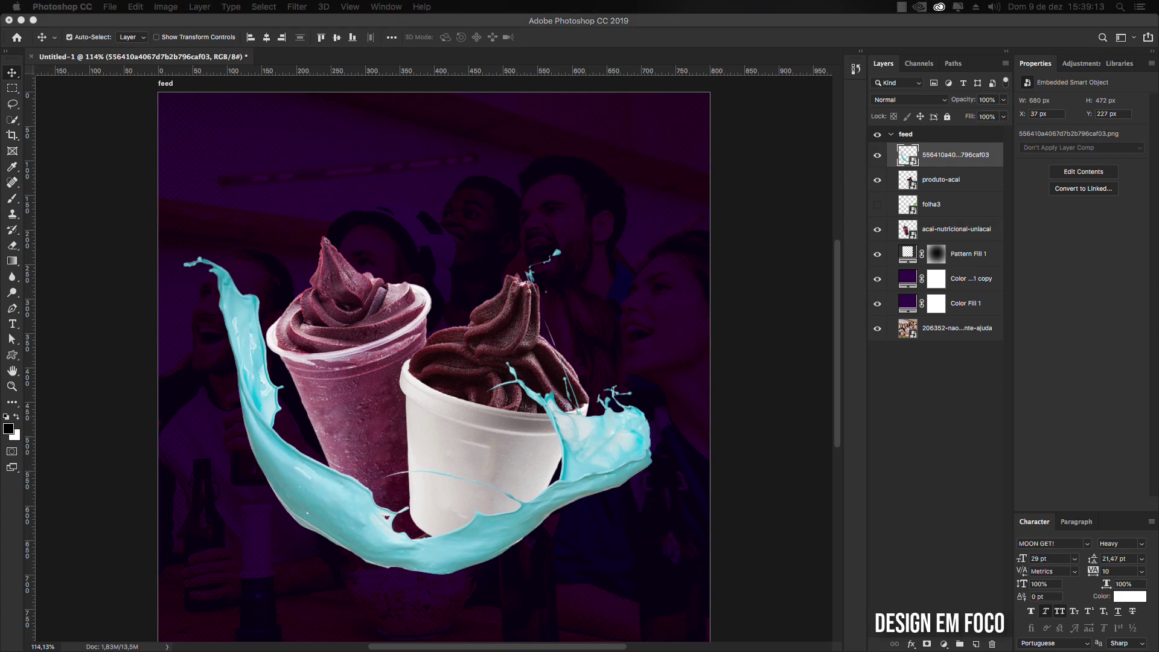
{"action": "left_click", "coordinate": [547, 461]}
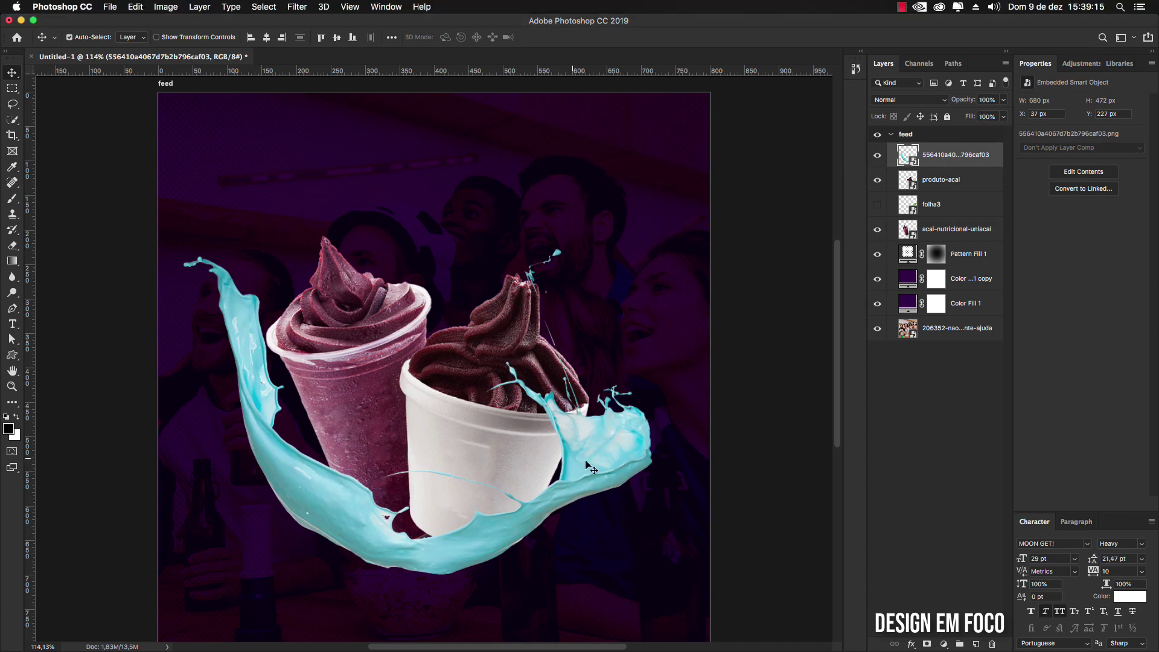
{"action": "left_click_drag", "start_coordinate": [587, 462], "coordinate": [581, 463]}
Step: Scale the light-blue splash down to 619 × 430 px and position it closely around the cups
{"action": "key", "text": "super+t"}
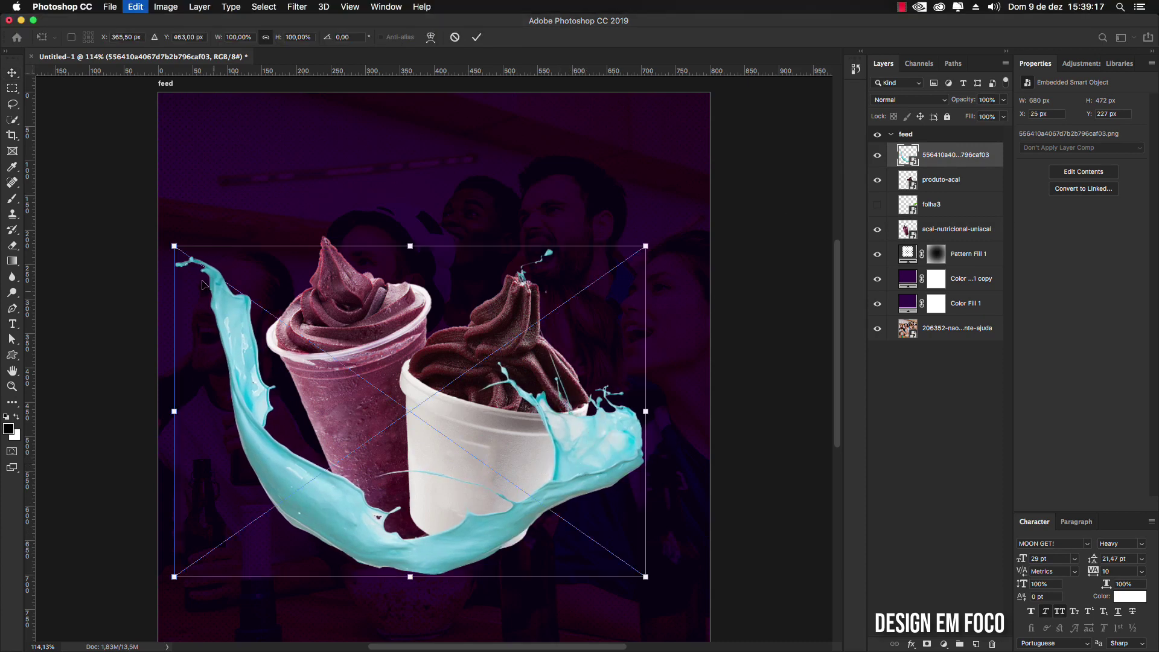
{"action": "left_click_drag", "start_coordinate": [173, 411], "coordinate": [215, 412]}
{"action": "left_click_drag", "start_coordinate": [308, 439], "coordinate": [302, 438]}
{"action": "key", "text": "Return"}
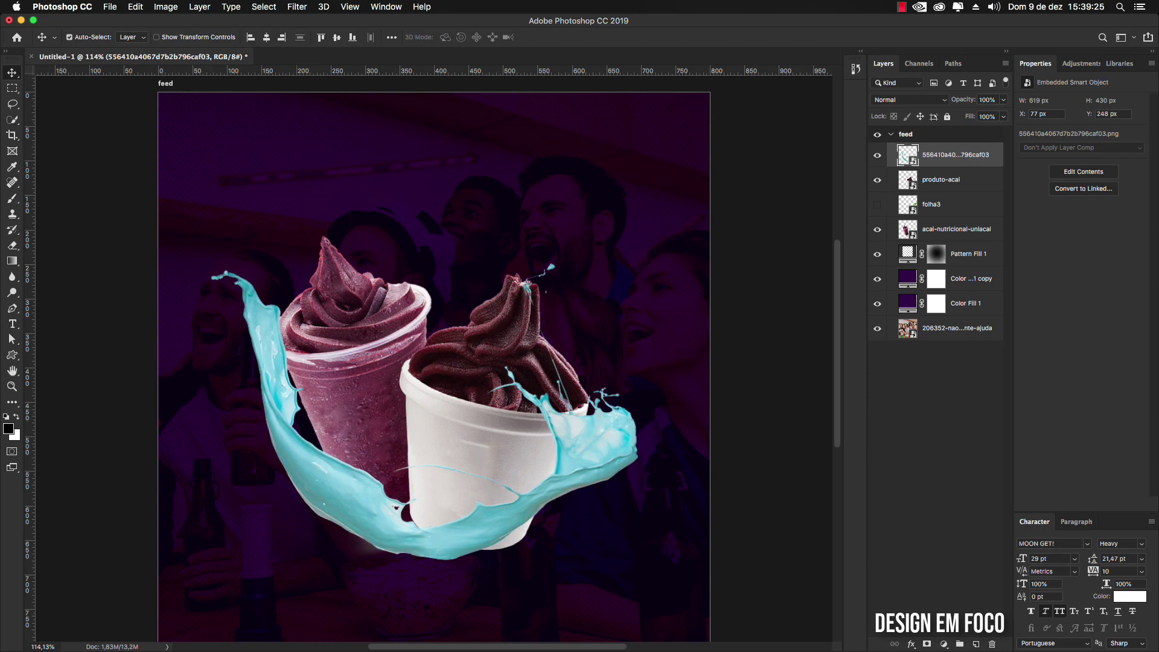
Step: Place the green splash image 46cb645cdbdaa17d2ff2532c45ff5751.jpg from the AULA folder at 100% above all other layers
{"action": "key", "text": "super+Tab"}
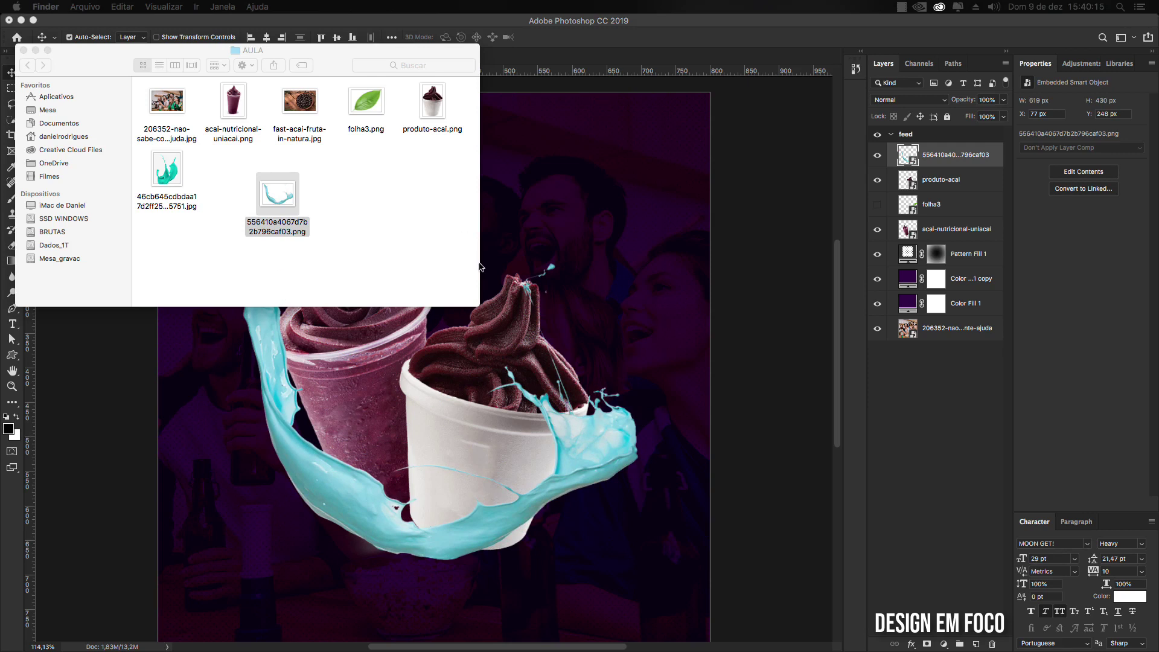
{"action": "left_click", "coordinate": [167, 176]}
{"action": "left_click_drag", "start_coordinate": [167, 175], "coordinate": [501, 459]}
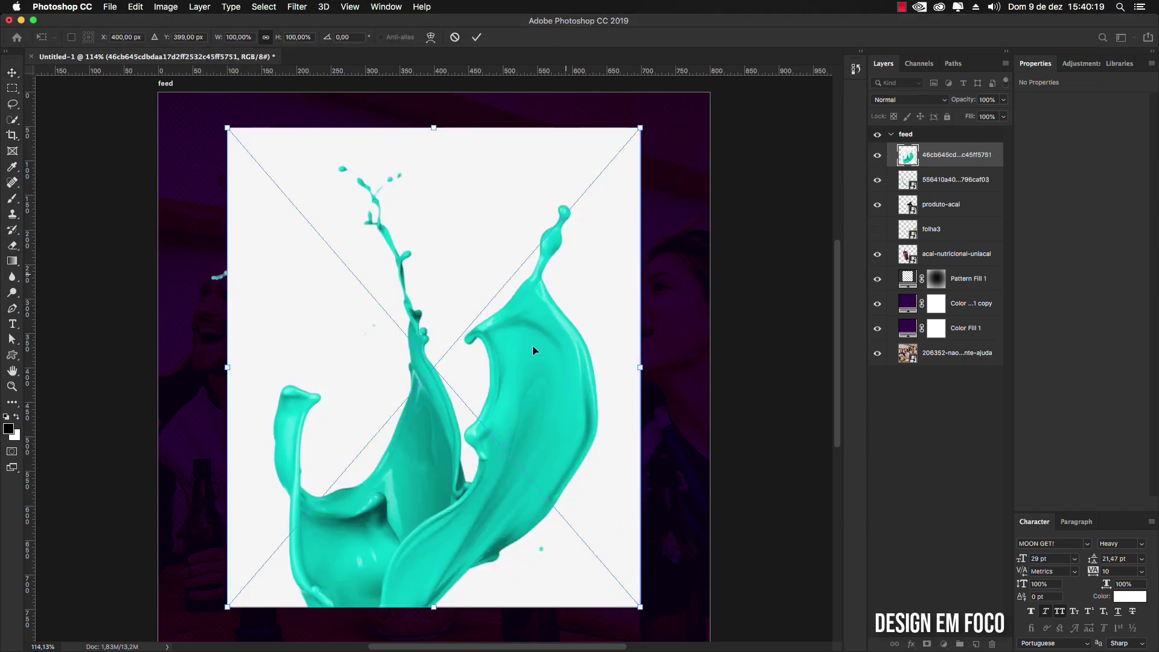
{"action": "key", "text": "Return"}
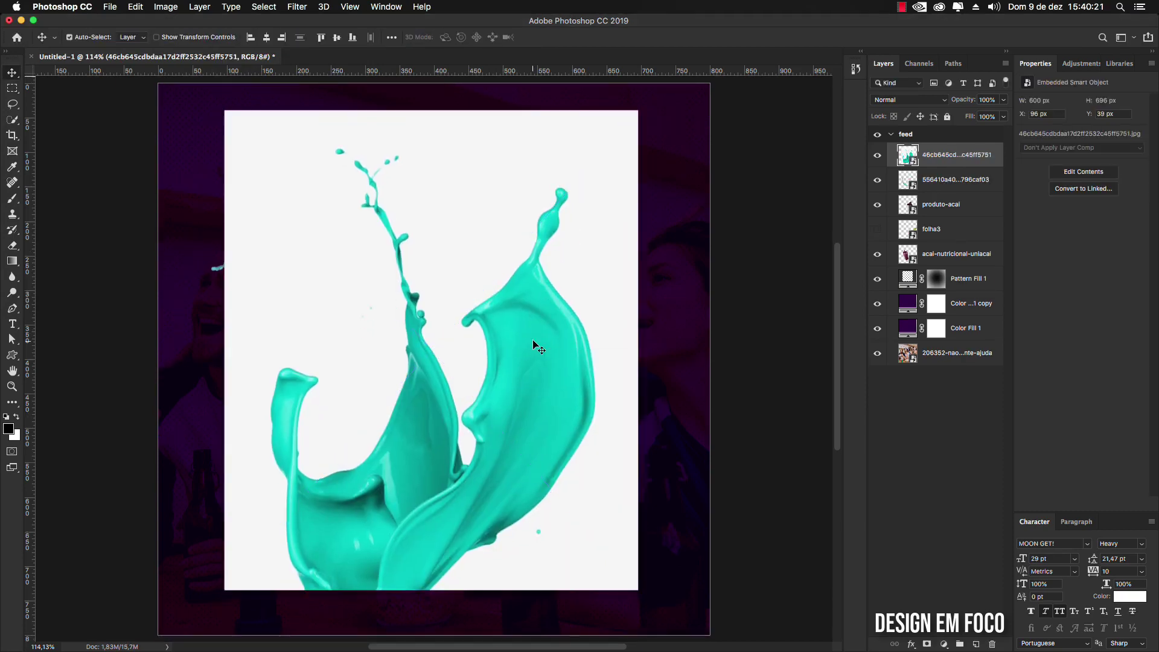
Step: Select the green splash's white background with the Magic Wand, rasterize the layer and delete the selected background
{"action": "left_click", "coordinate": [12, 119]}
{"action": "left_click", "coordinate": [67, 130]}
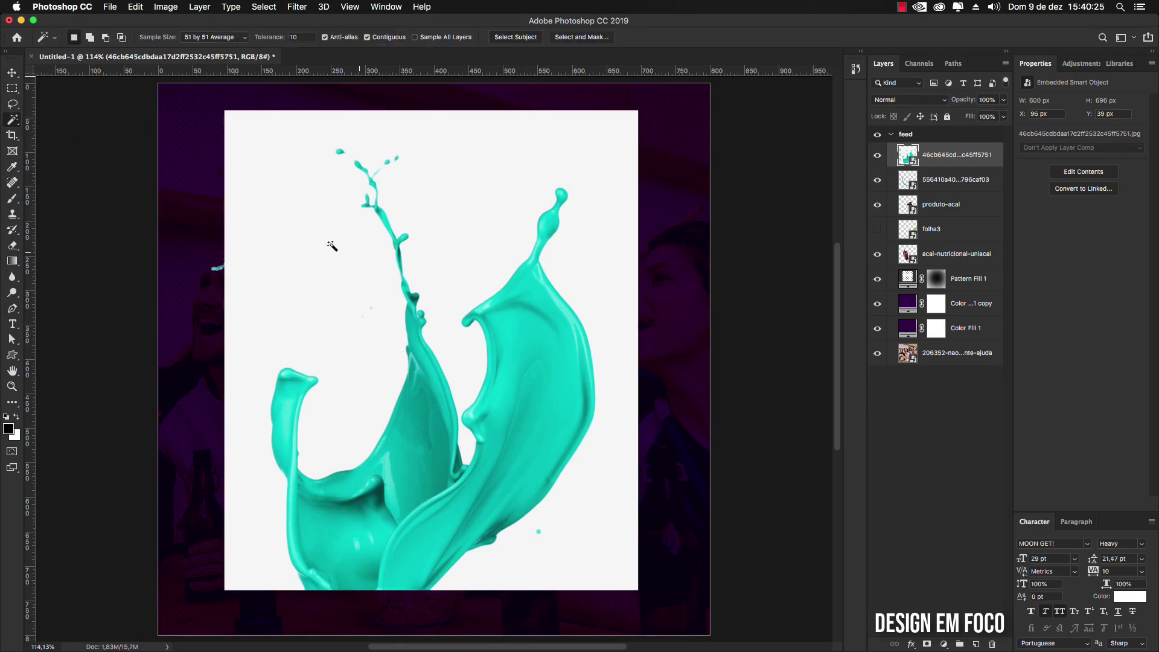
{"action": "left_click", "coordinate": [331, 248]}
{"action": "right_click", "coordinate": [912, 158]}
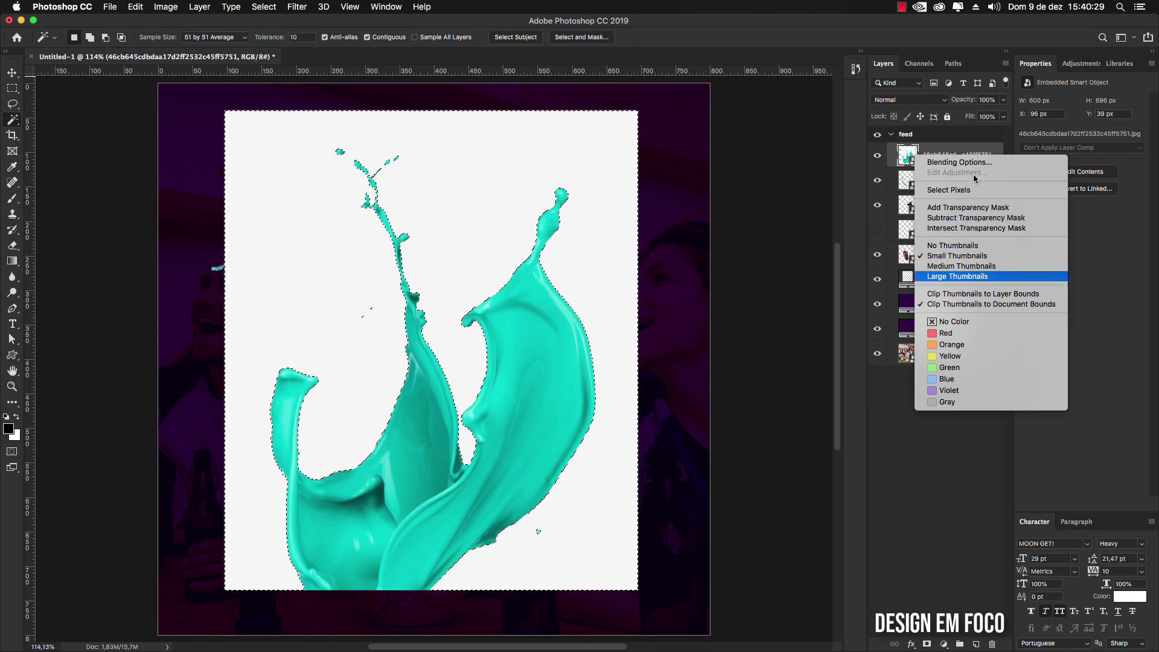
{"action": "right_click", "coordinate": [969, 154]}
{"action": "left_click", "coordinate": [960, 155]}
{"action": "right_click", "coordinate": [960, 155]}
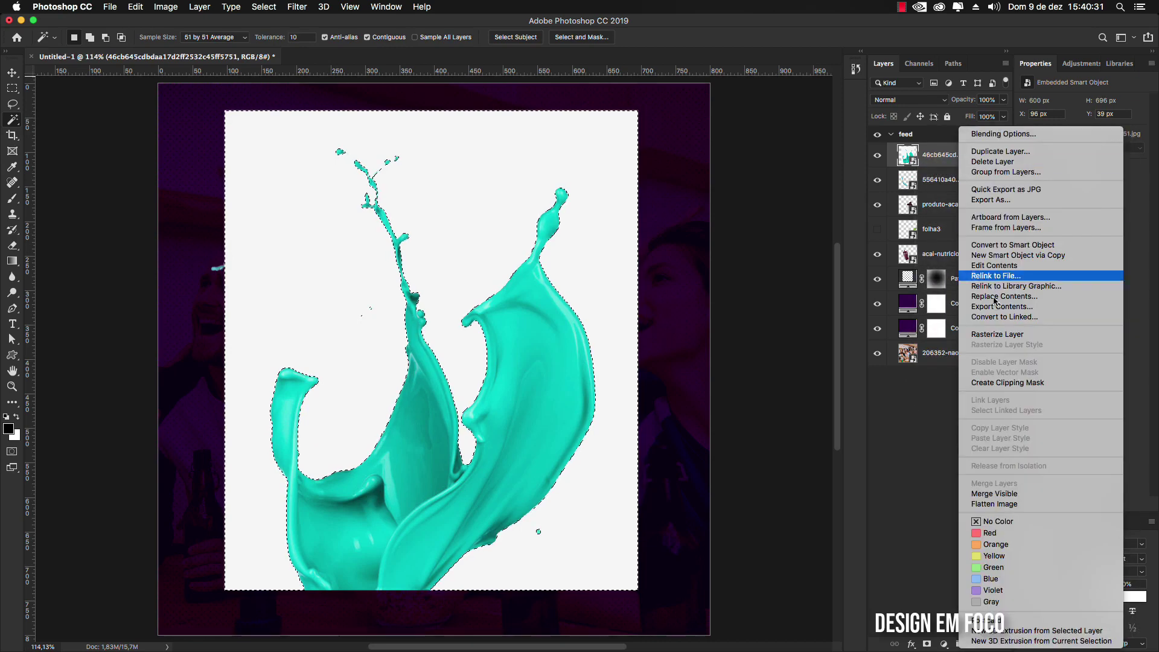
{"action": "left_click", "coordinate": [1002, 333]}
{"action": "key", "text": "Delete"}
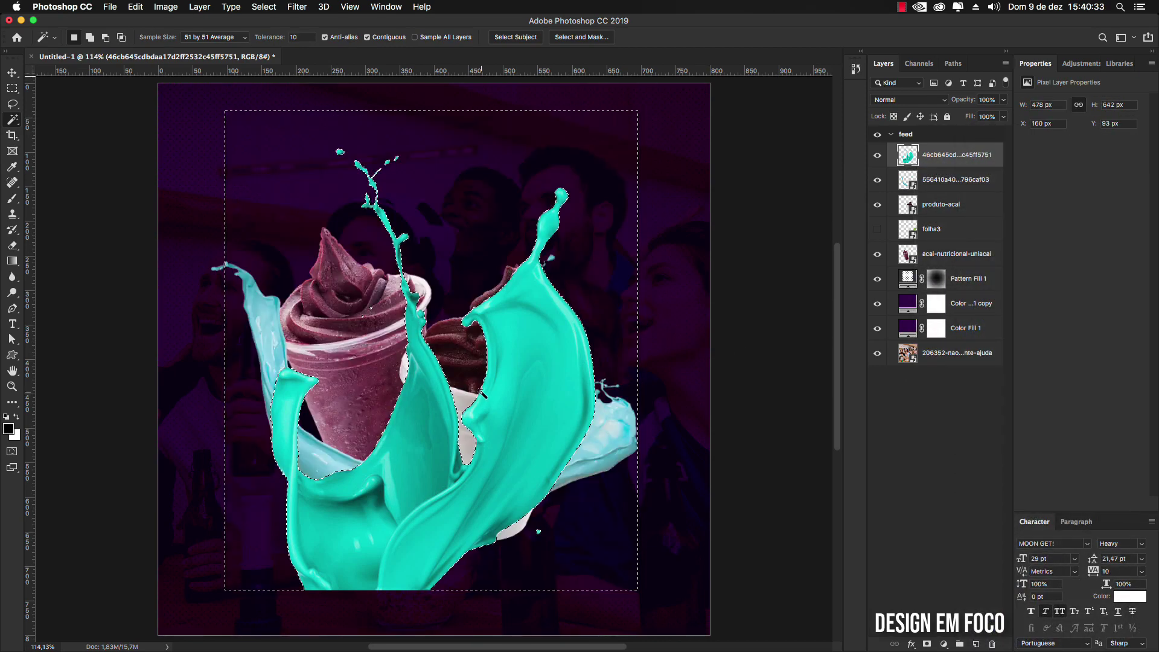
{"action": "key", "text": "super+d"}
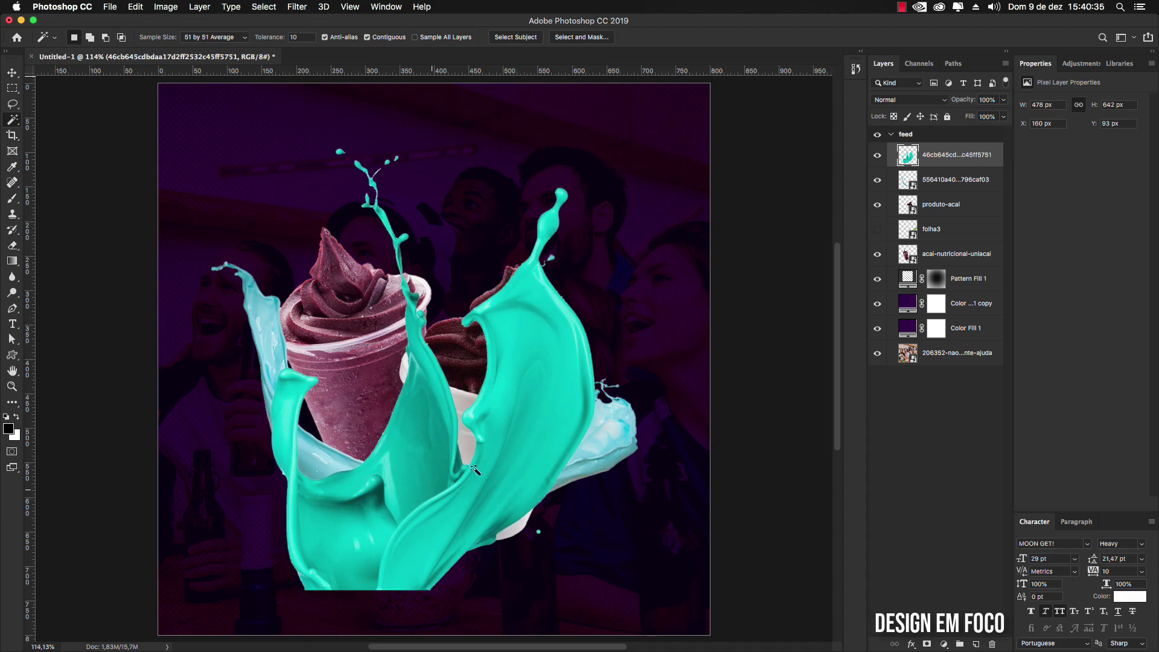
Step: Move the green splash higher over the cups and convert its layer to a smart object
{"action": "key", "text": "v"}
{"action": "left_click_drag", "start_coordinate": [505, 459], "coordinate": [560, 367]}
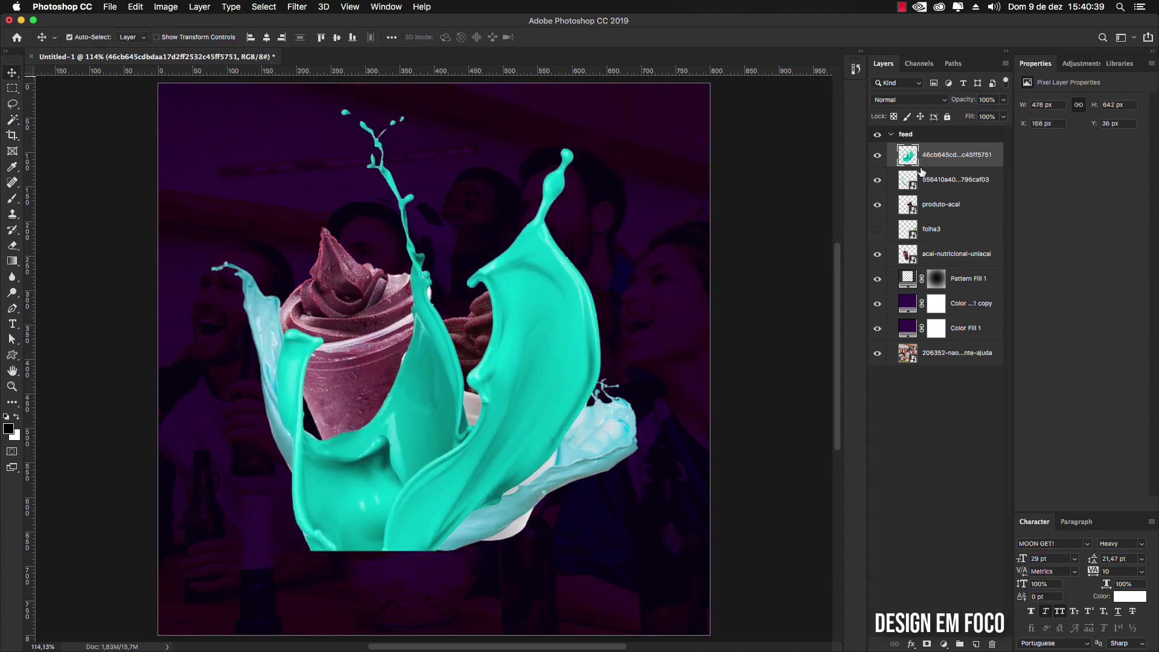
{"action": "right_click", "coordinate": [961, 158]}
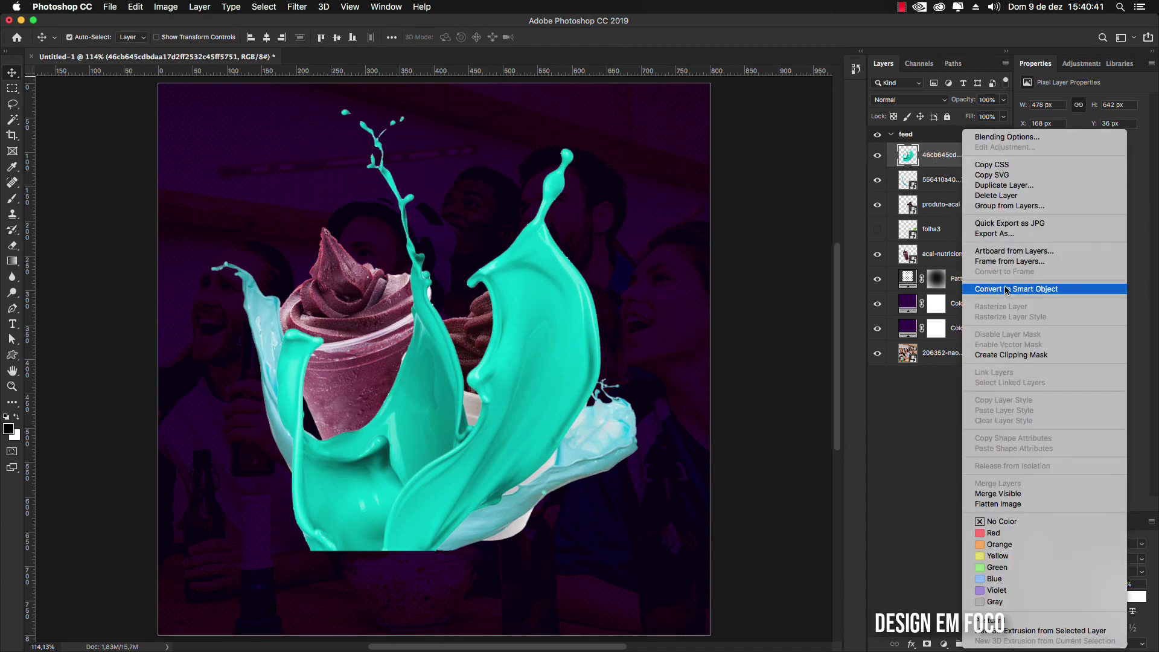
{"action": "left_click", "coordinate": [1008, 289]}
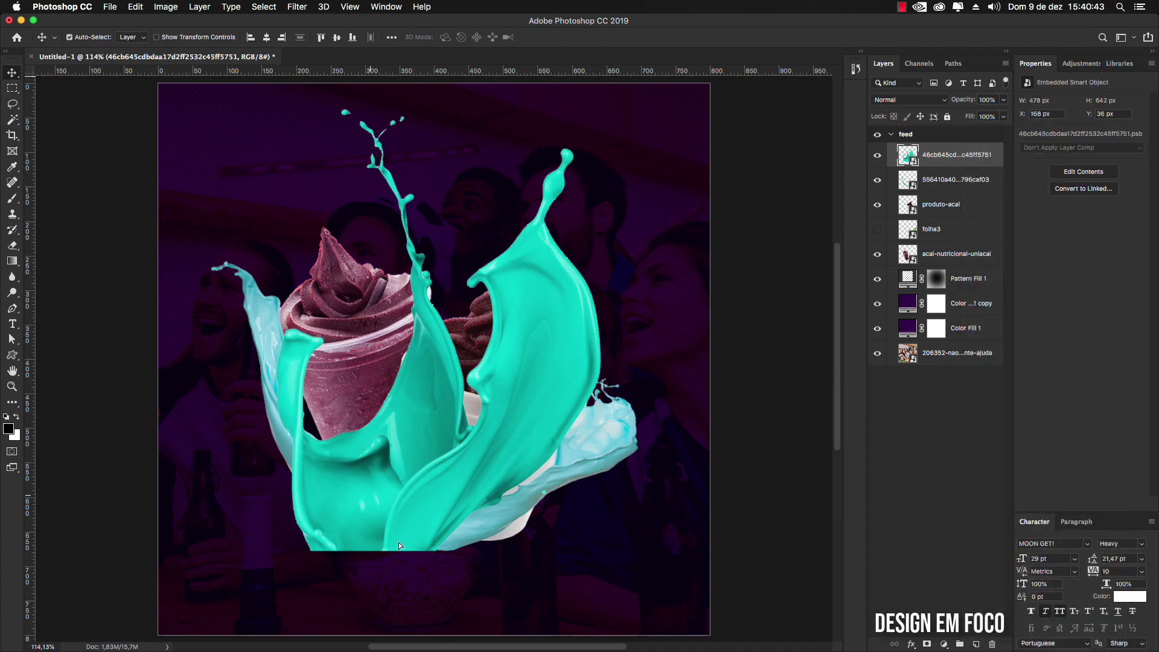
Step: Place the green splash layer beneath both cup layers, just above Pattern Fill 1, and reposition the splash behind the cups
{"action": "left_click_drag", "start_coordinate": [374, 496], "coordinate": [408, 486]}
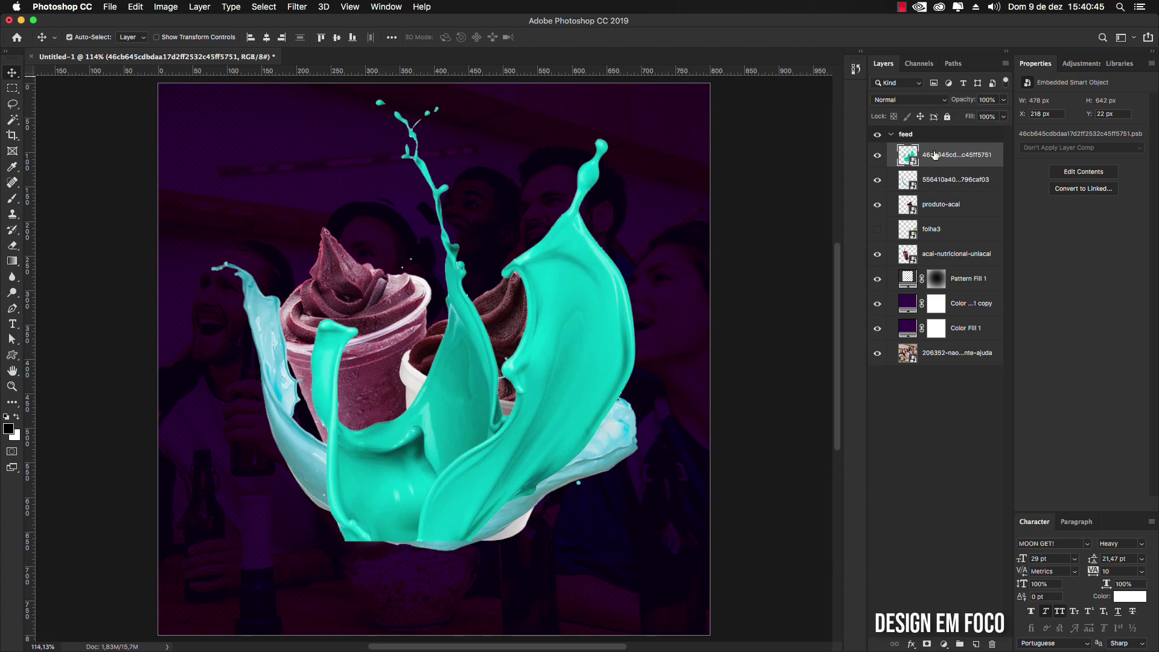
{"action": "left_click_drag", "start_coordinate": [936, 156], "coordinate": [917, 266]}
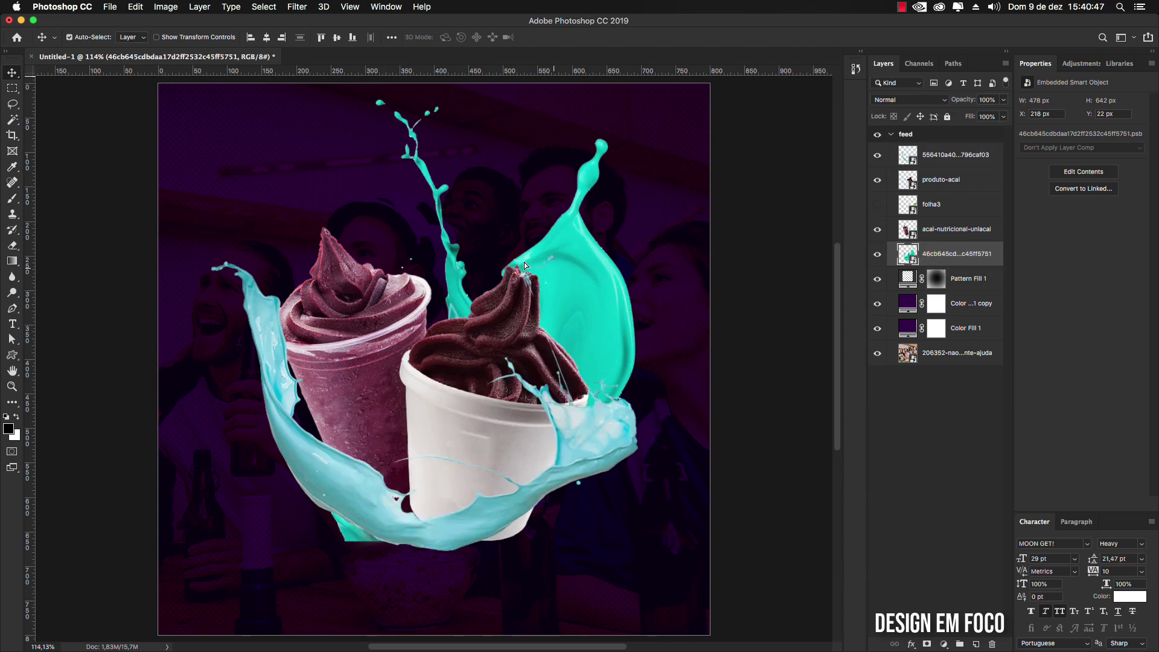
{"action": "left_click_drag", "start_coordinate": [524, 262], "coordinate": [487, 253]}
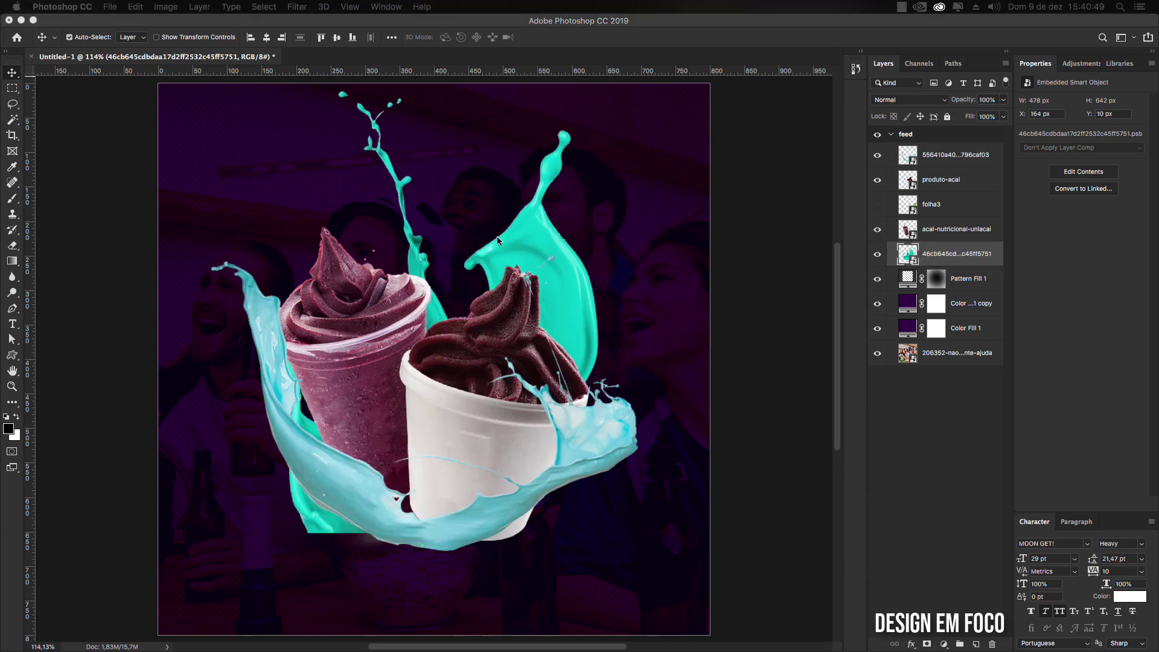
Step: Scale the green splash down to 331 × 443 px and position it so it rises behind and between the two cups
{"action": "key", "text": "super+t"}
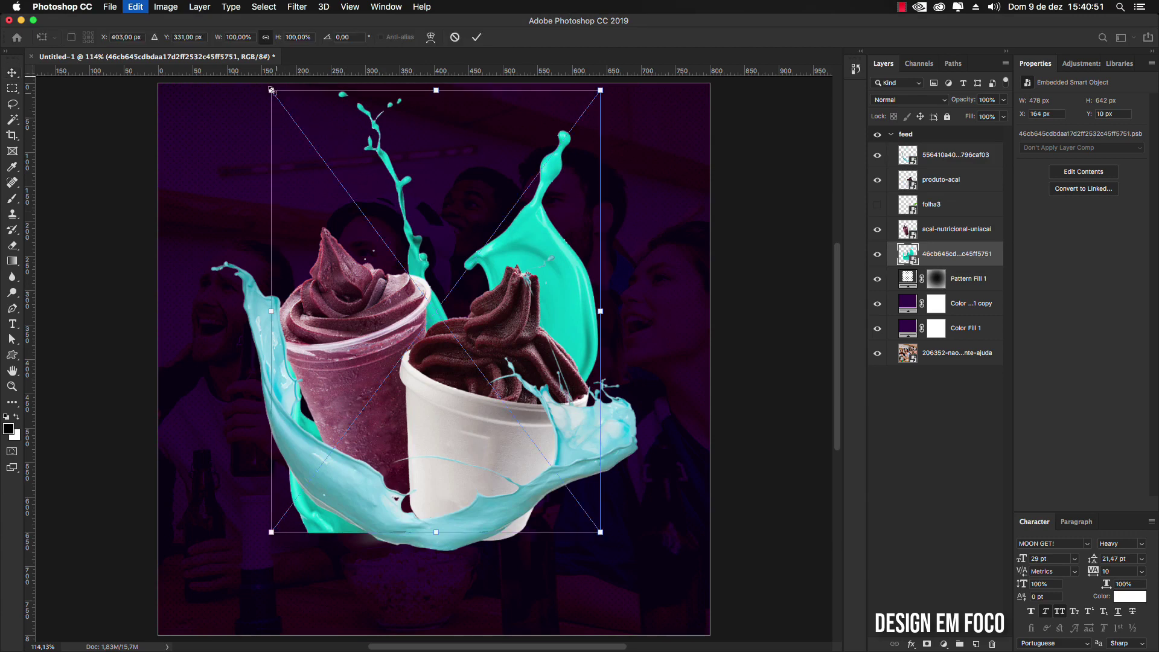
{"action": "left_click_drag", "start_coordinate": [271, 90], "coordinate": [396, 208]}
{"action": "left_click_drag", "start_coordinate": [454, 280], "coordinate": [383, 183]}
{"action": "key", "text": "Return"}
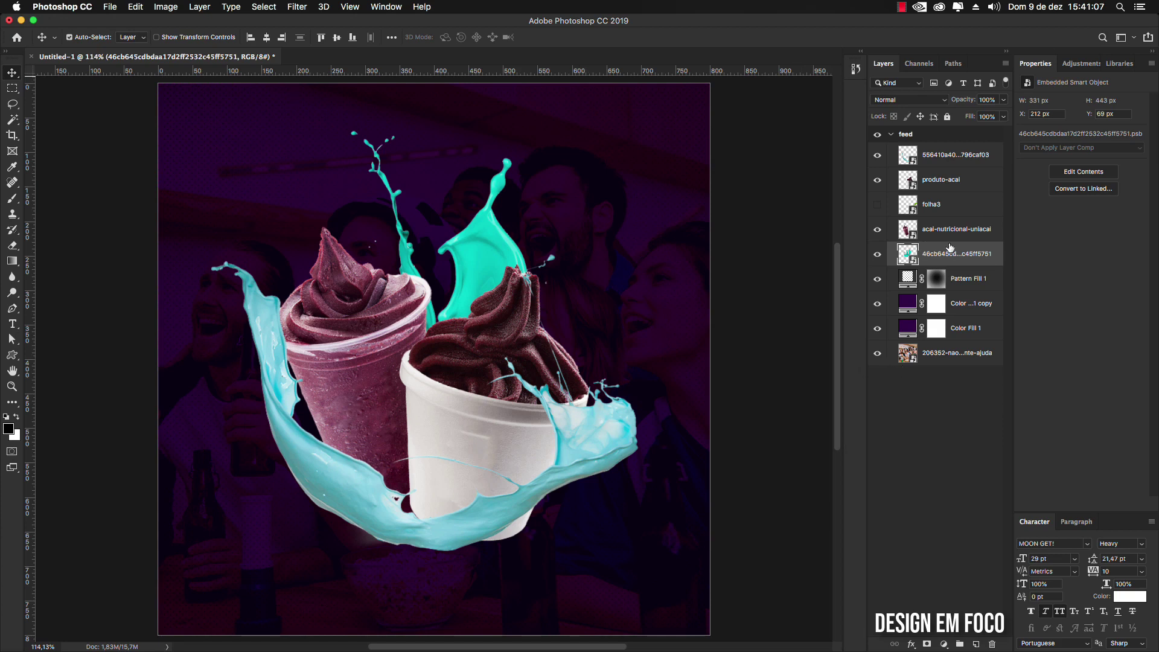
Step: Rasterize the green splash layer so all colour adjustments can be applied to it
{"action": "left_click", "coordinate": [158, 9]}
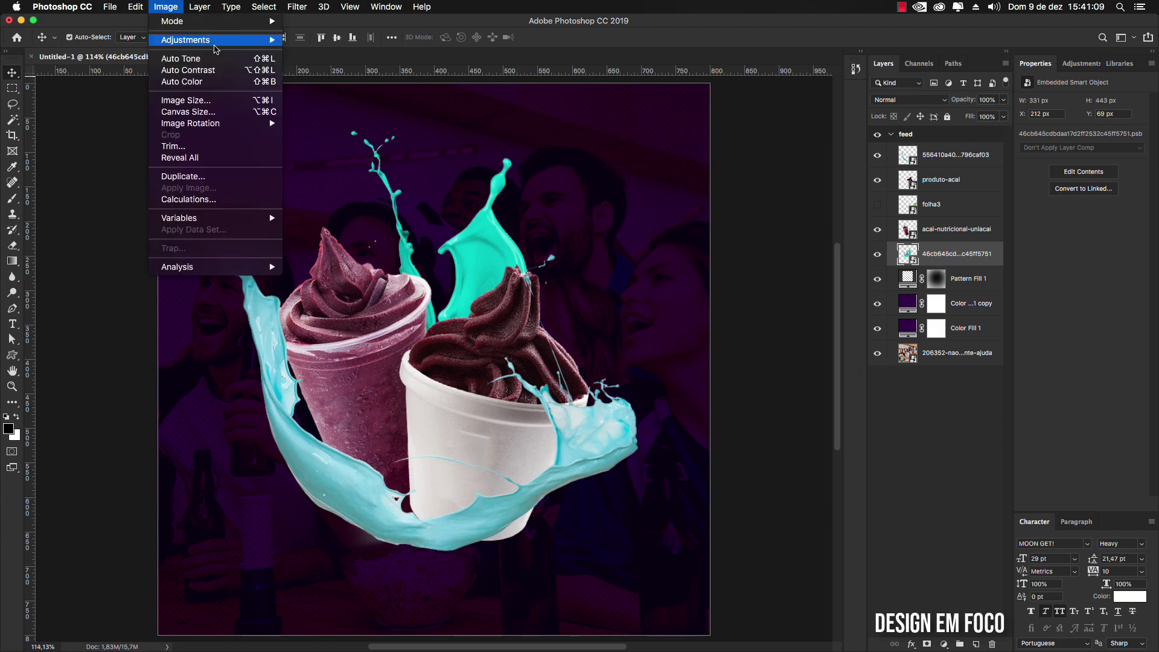
{"action": "mouse_move", "coordinate": [227, 45]}
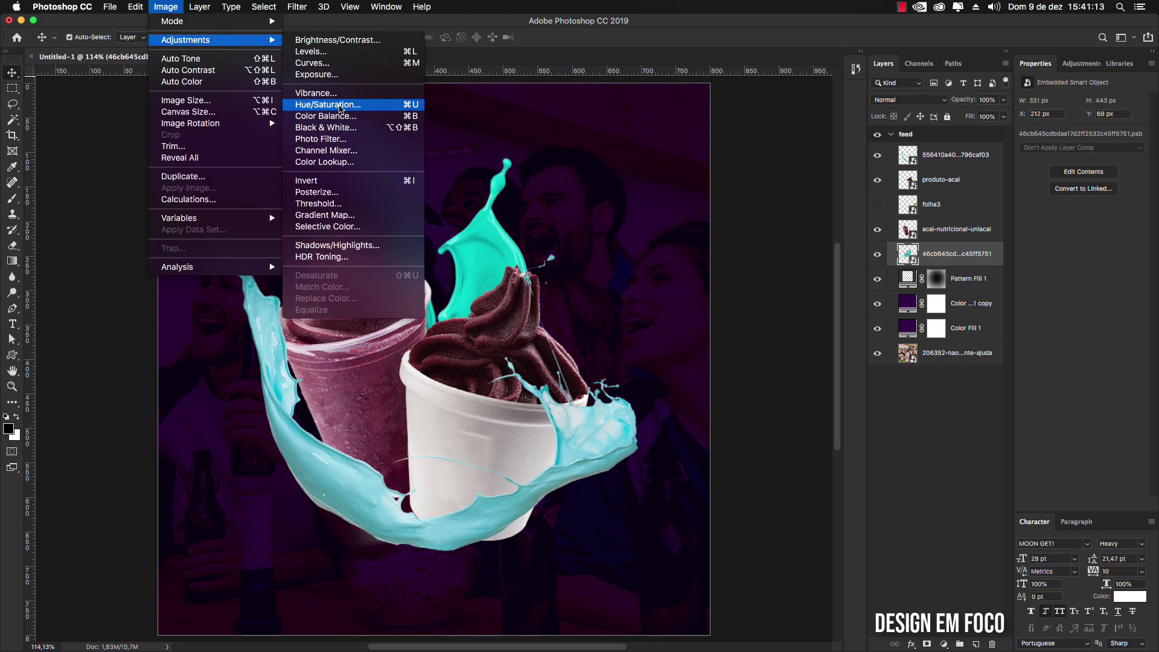
{"action": "right_click", "coordinate": [987, 258]}
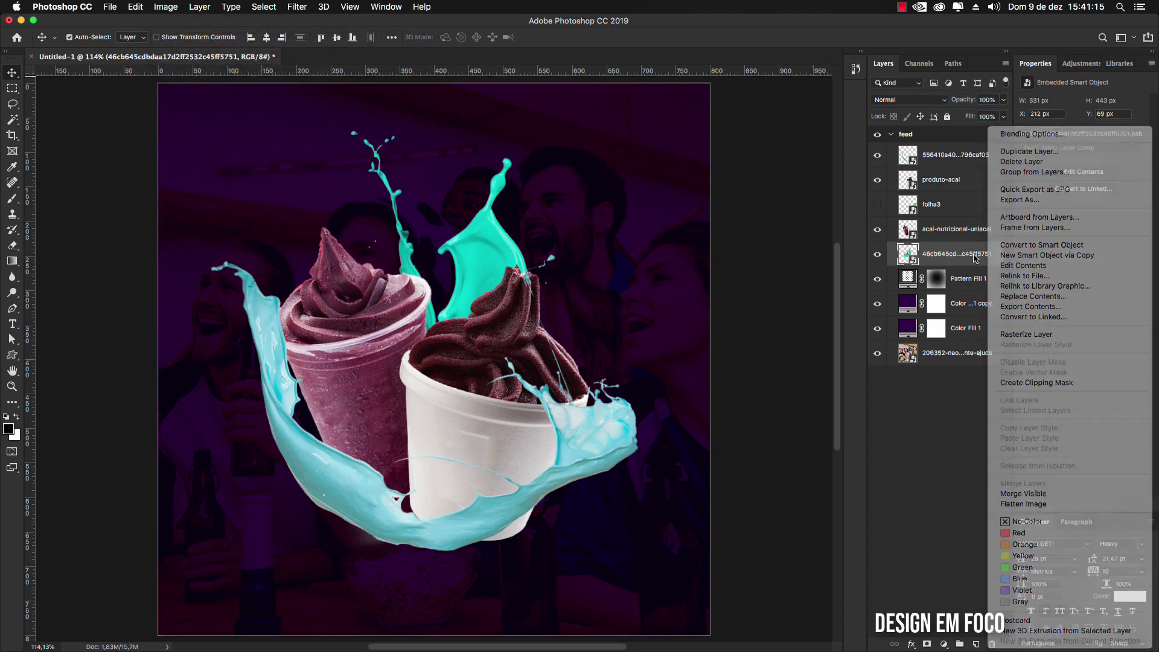
{"action": "left_click", "coordinate": [1005, 333]}
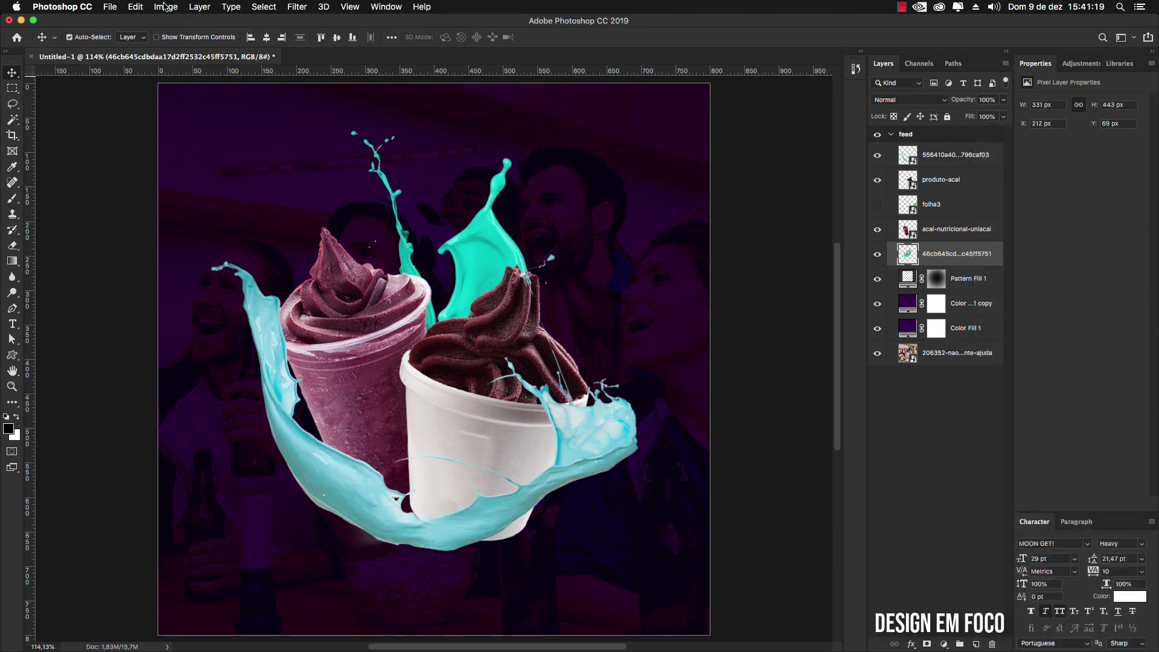
{"action": "left_click", "coordinate": [165, 7]}
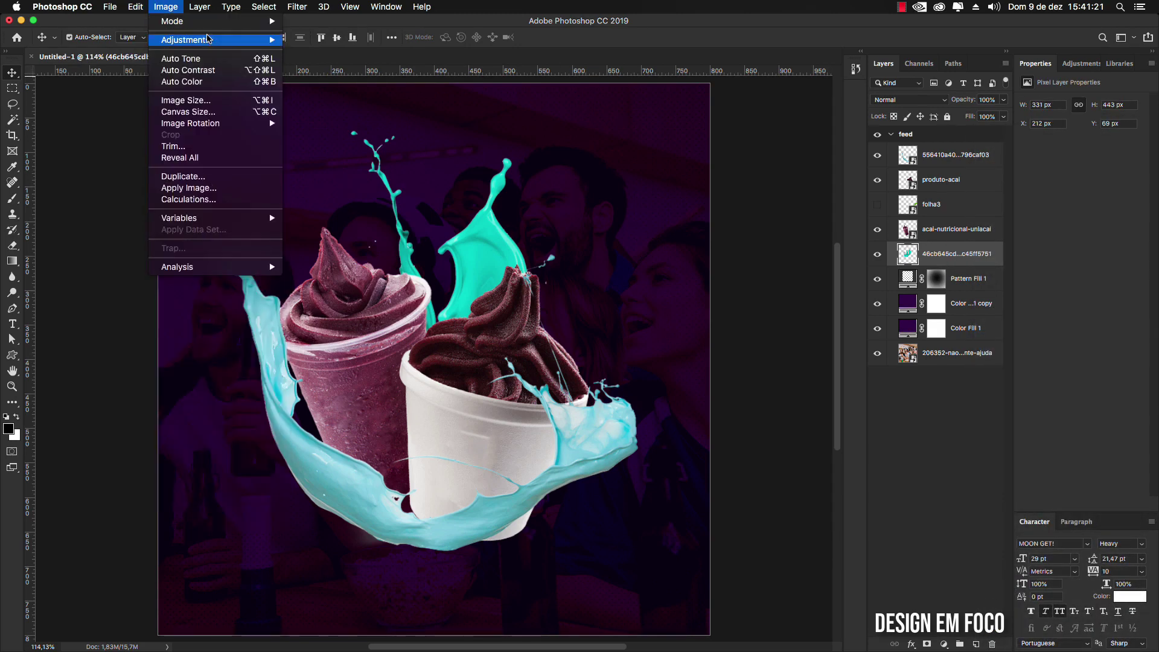
{"action": "mouse_move", "coordinate": [207, 40]}
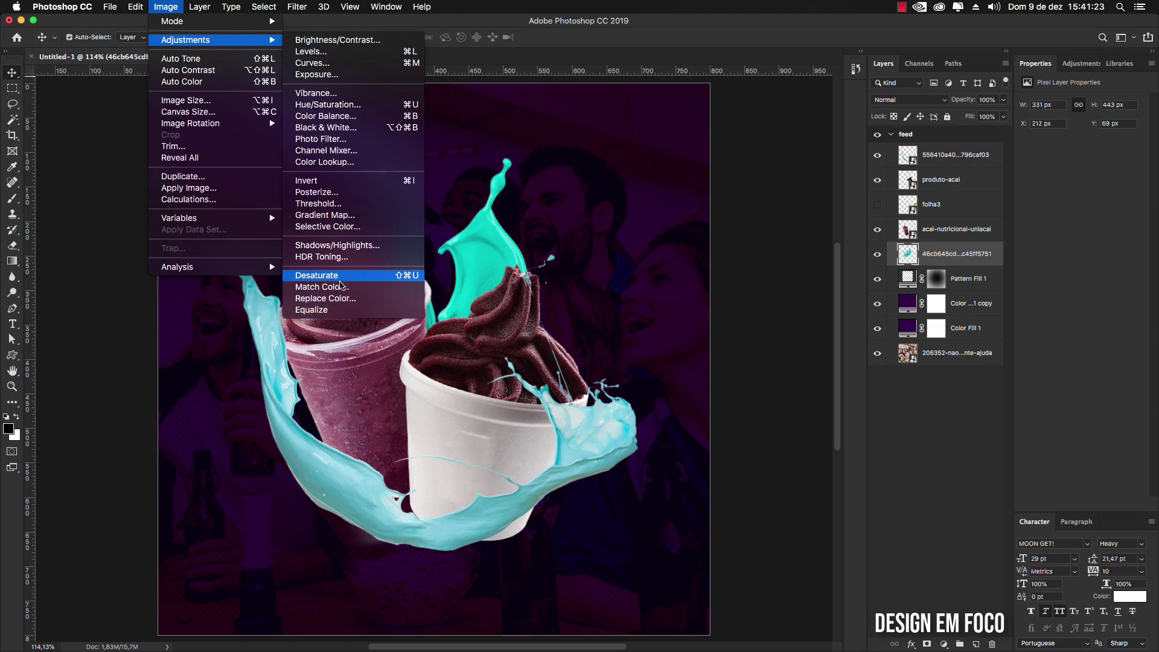
{"action": "left_click", "coordinate": [351, 288]}
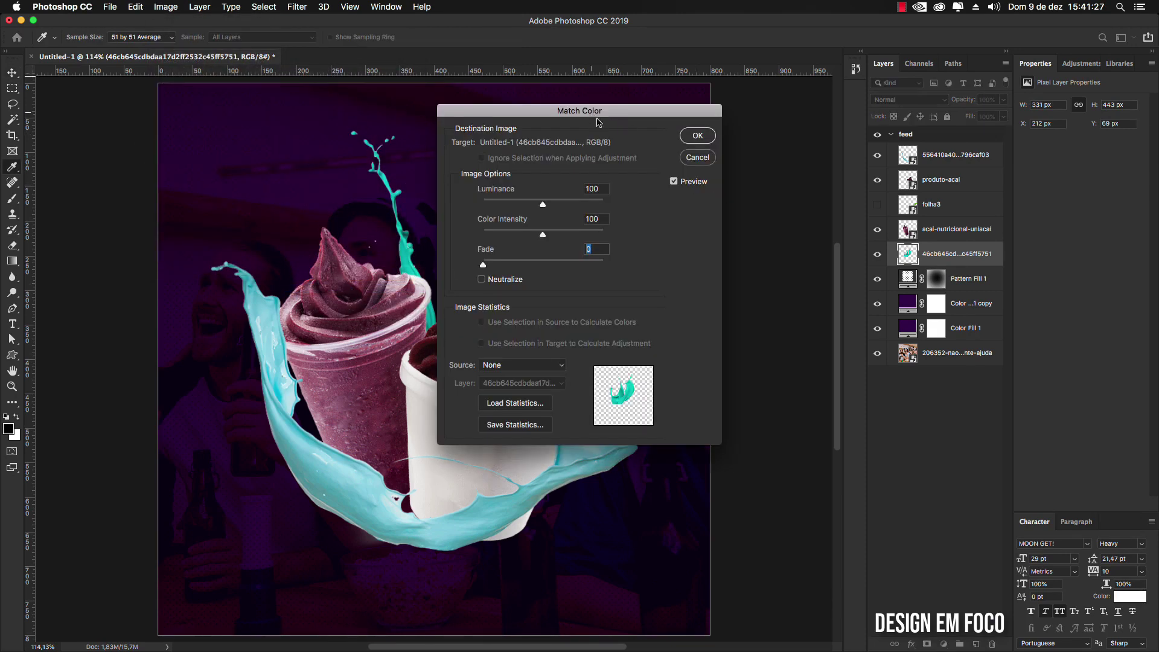
{"action": "left_click", "coordinate": [707, 161]}
Step: Start Replace Color on the green splash layer with Add to Sample active and the fuzziness set to 200
{"action": "left_click", "coordinate": [157, 8]}
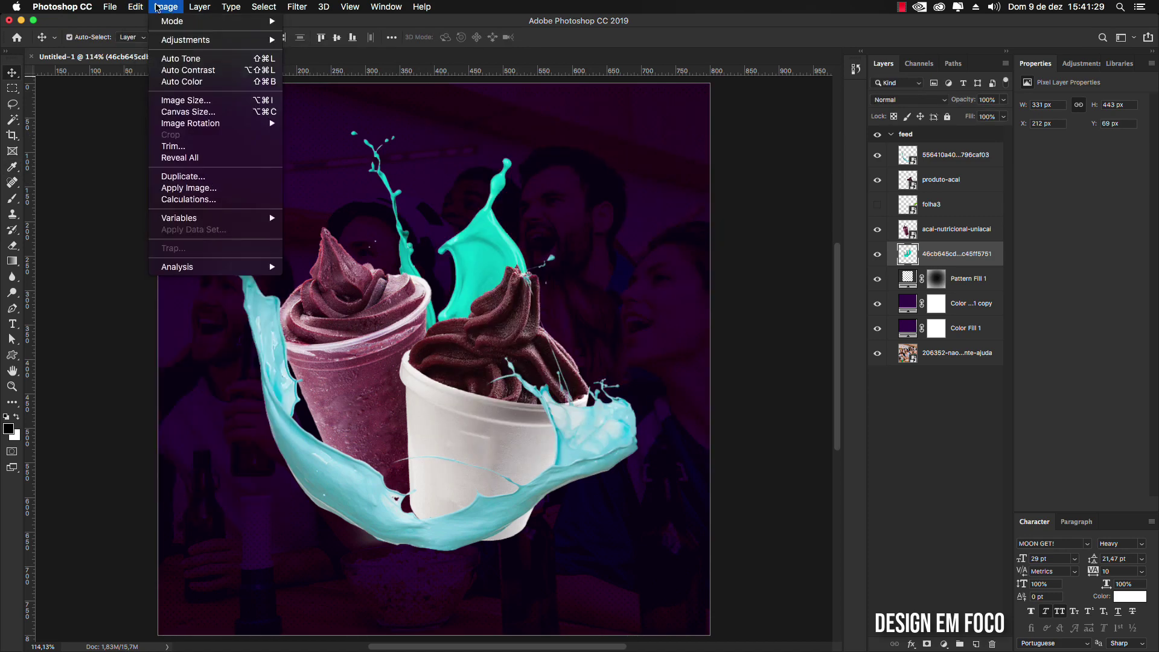
{"action": "mouse_move", "coordinate": [234, 41]}
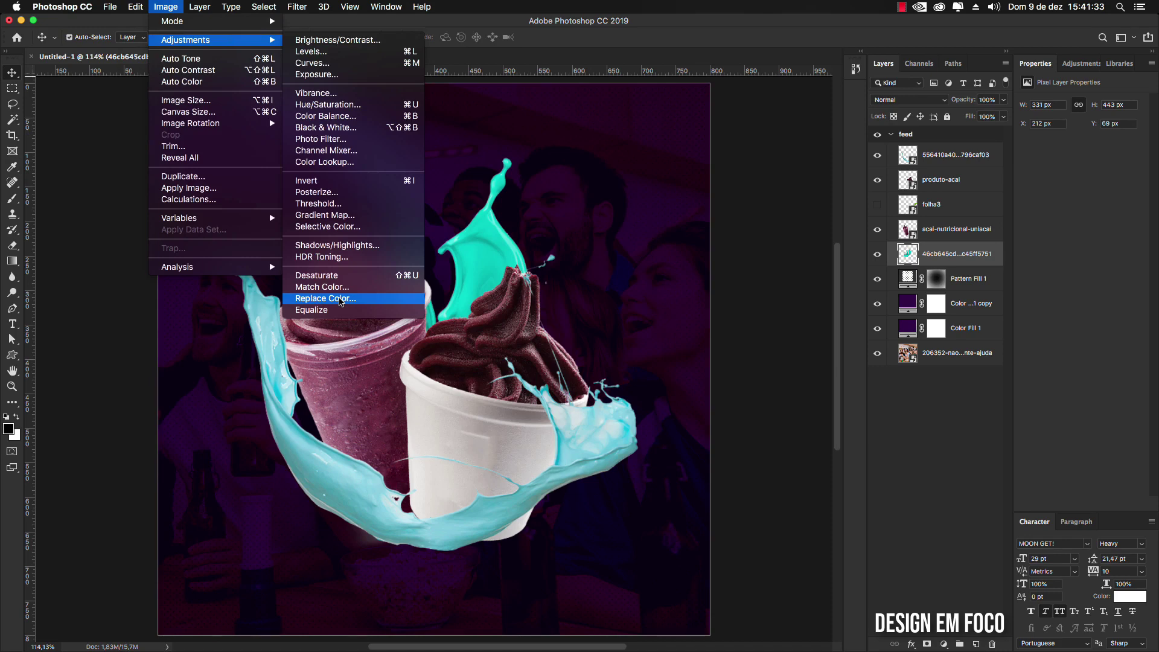
{"action": "left_click", "coordinate": [341, 301]}
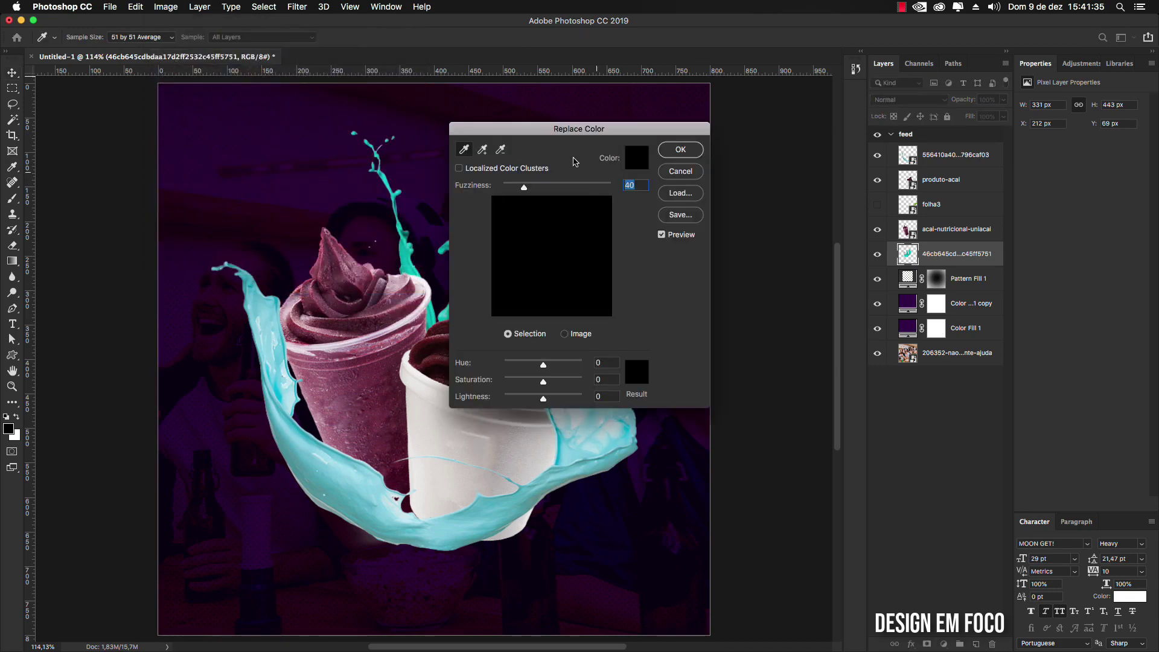
{"action": "left_click_drag", "start_coordinate": [564, 134], "coordinate": [781, 144]}
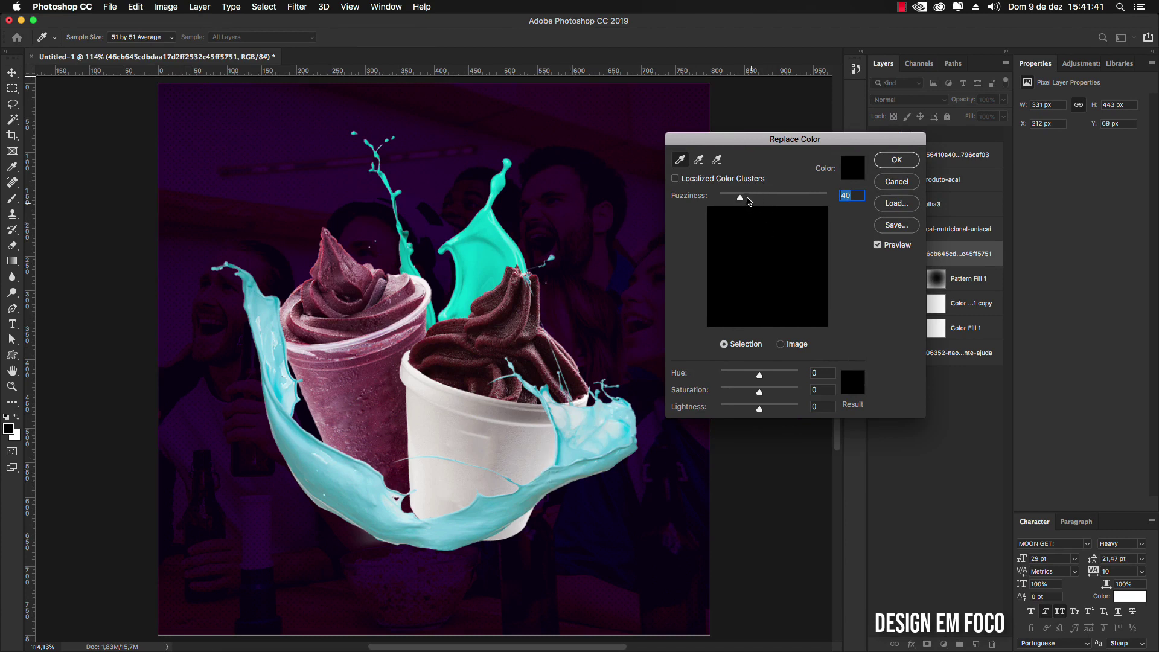
{"action": "left_click_drag", "start_coordinate": [741, 199], "coordinate": [777, 203]}
{"action": "left_click", "coordinate": [699, 160]}
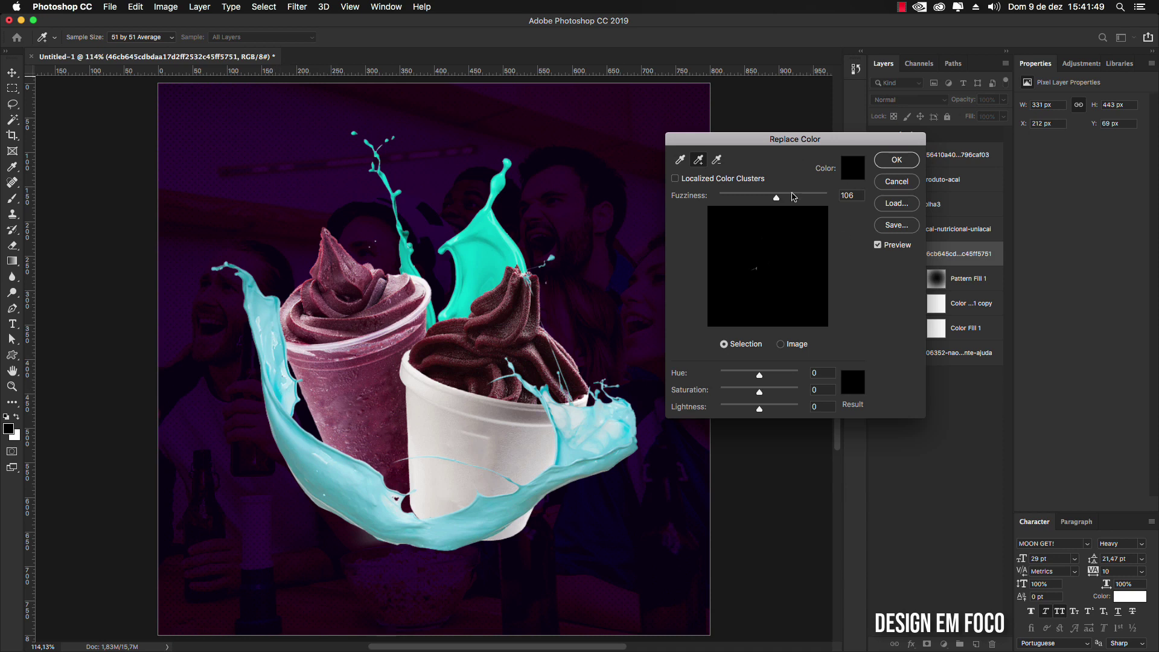
{"action": "left_click_drag", "start_coordinate": [777, 198], "coordinate": [844, 202]}
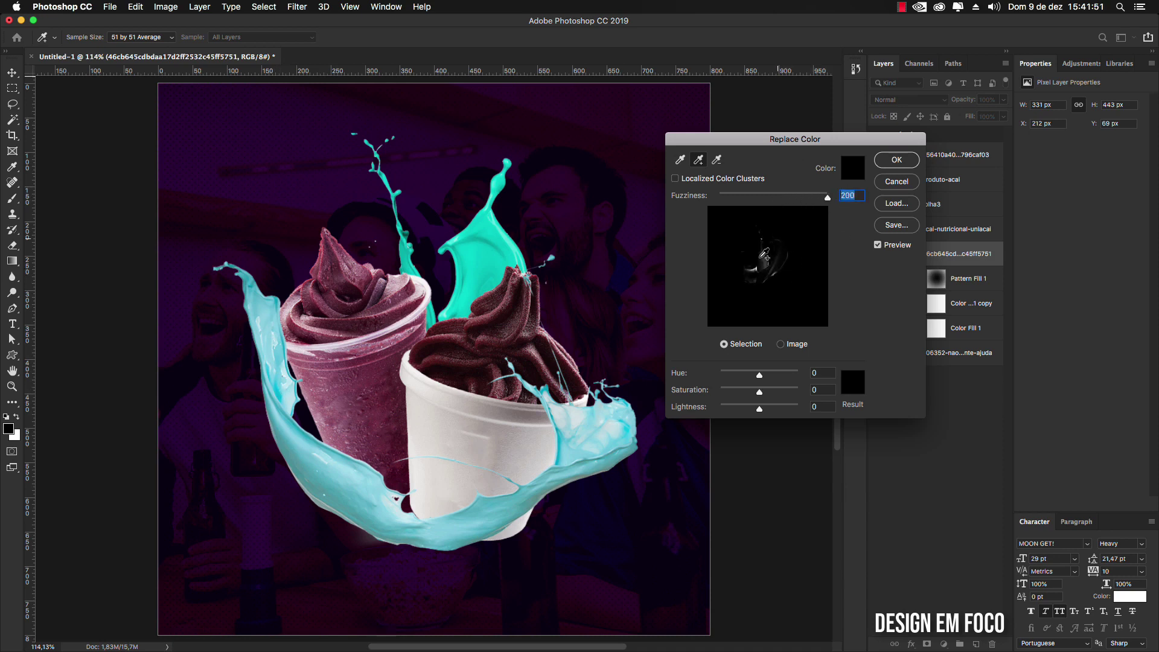
Step: Sample the splash's green and shift it to purple with hue +120, saturation -45 and lightness -33
{"action": "left_click_drag", "start_coordinate": [794, 136], "coordinate": [725, 122]}
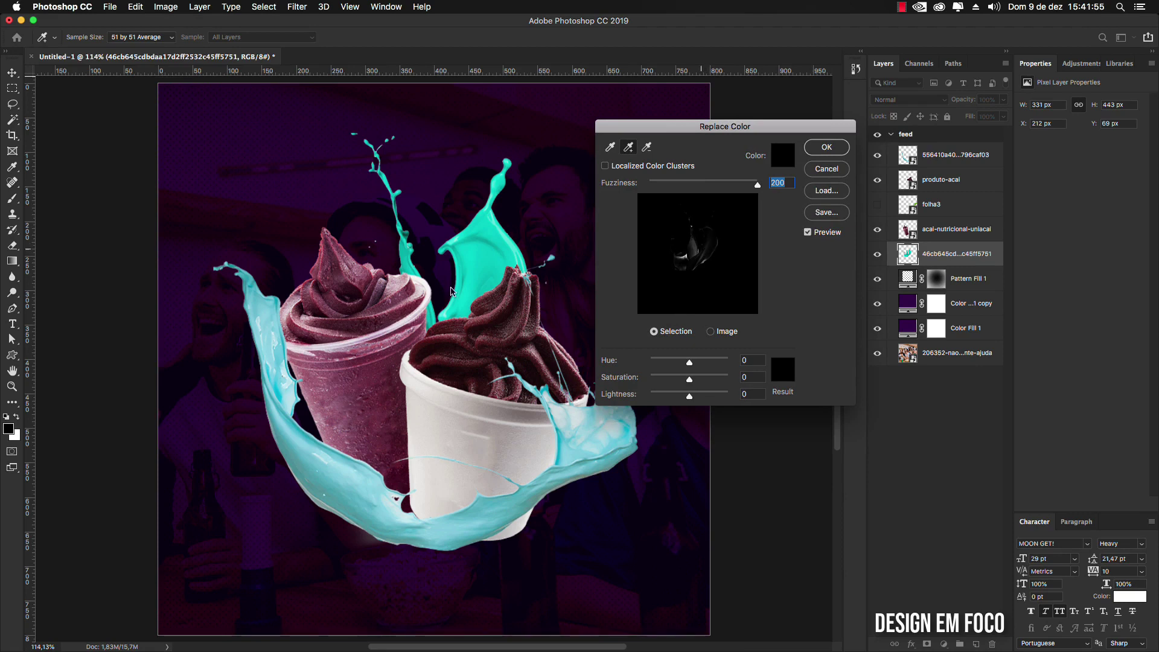
{"action": "left_click", "coordinate": [481, 222]}
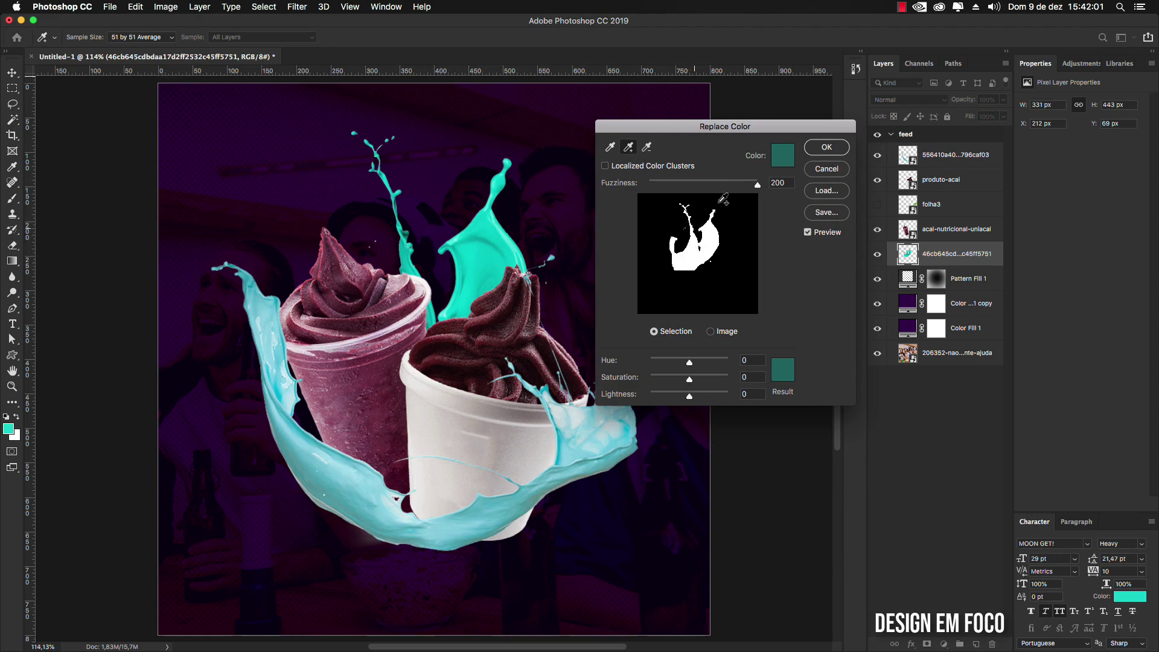
{"action": "left_click", "coordinate": [650, 182]}
{"action": "left_click_drag", "start_coordinate": [650, 183], "coordinate": [759, 192]}
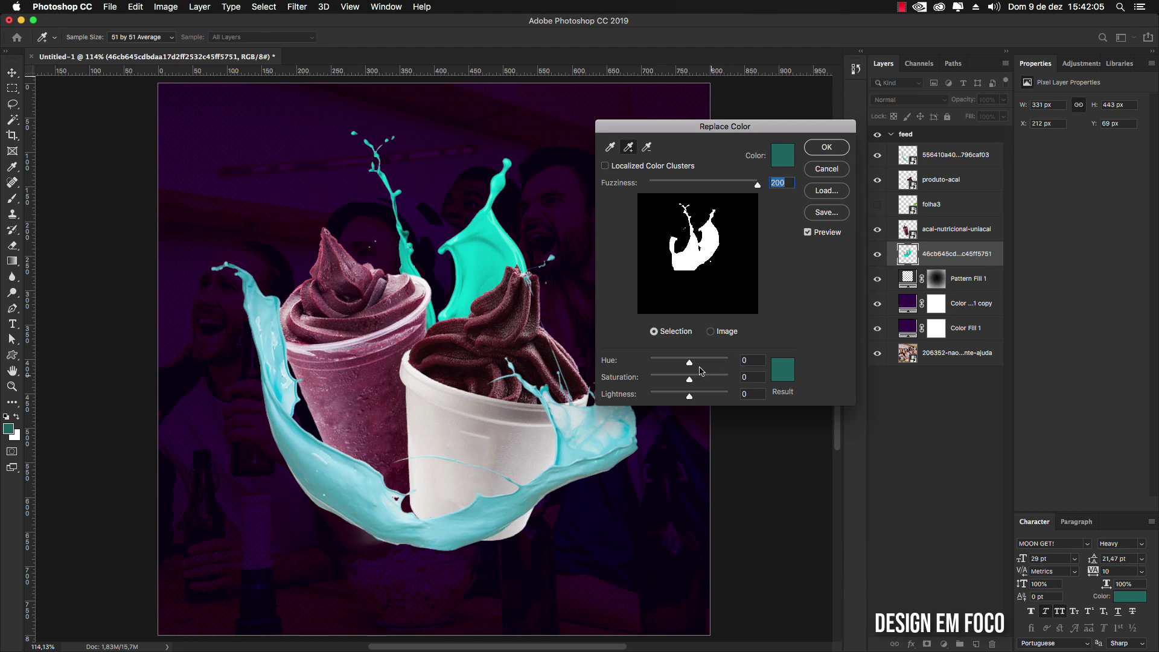
{"action": "left_click_drag", "start_coordinate": [690, 365], "coordinate": [676, 399]}
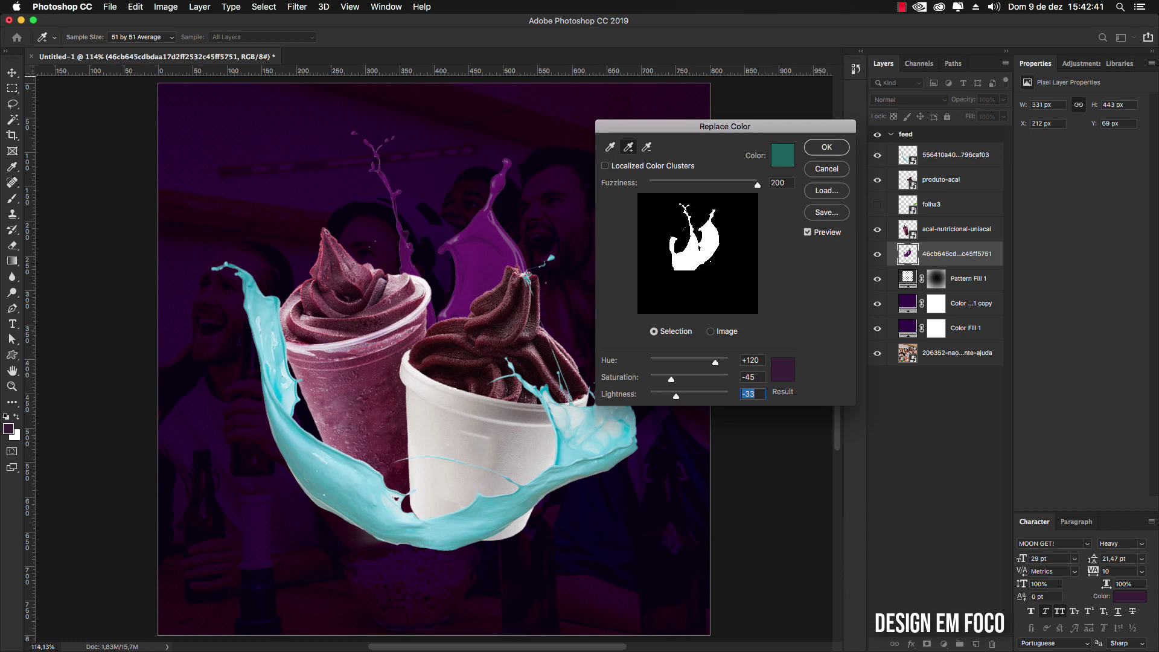
{"action": "mouse_move", "coordinate": [576, 645]}
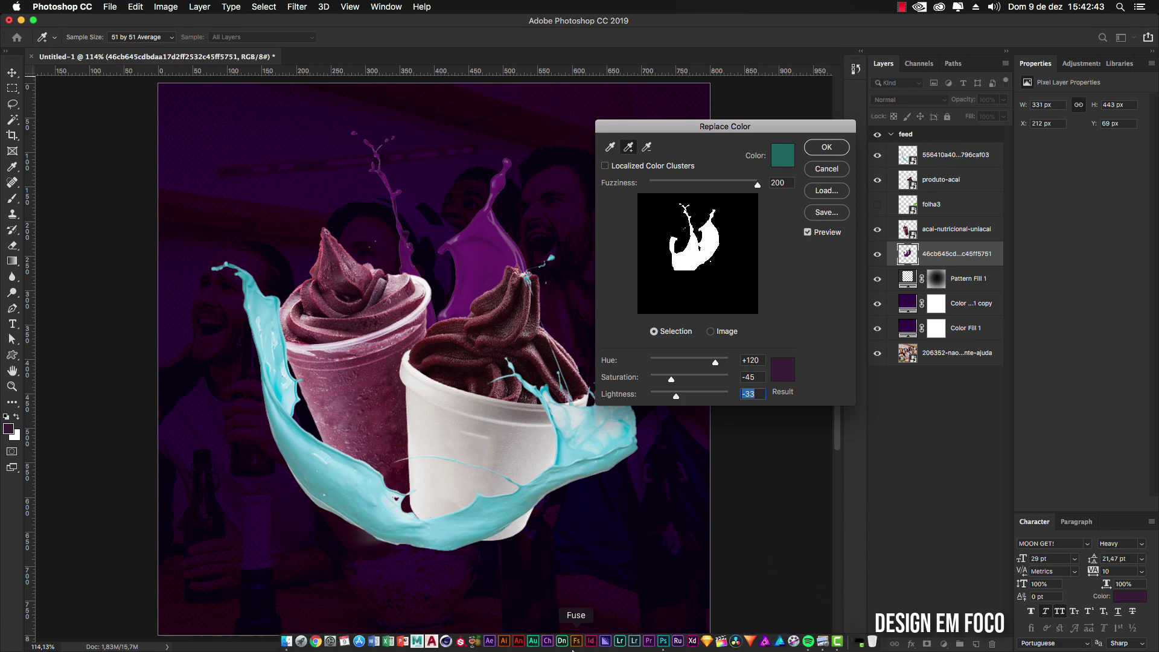
{"action": "left_click", "coordinate": [307, 642]}
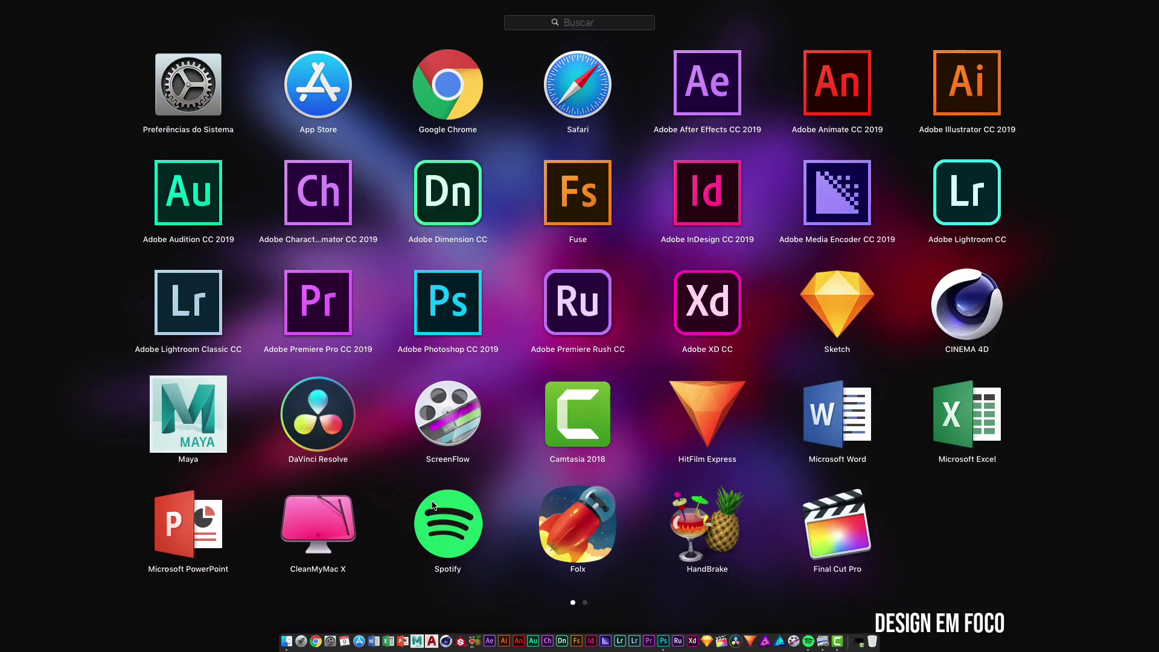
{"action": "type", "text": "notas"}
{"action": "left_click", "coordinate": [580, 136]}
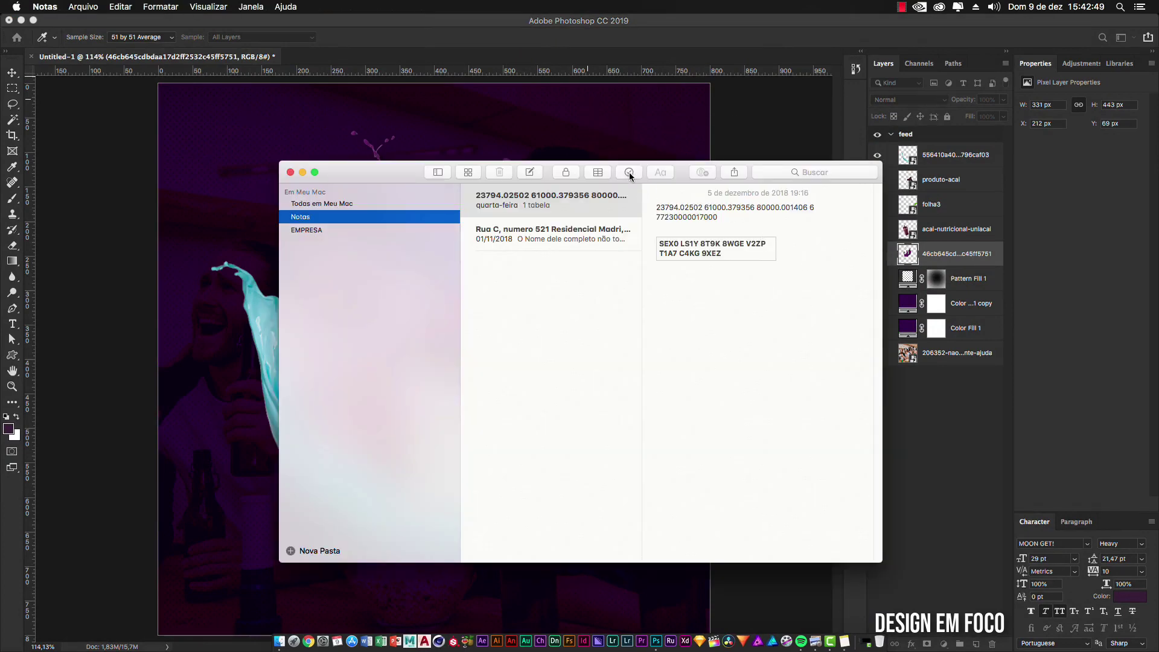
{"action": "left_click", "coordinate": [321, 204]}
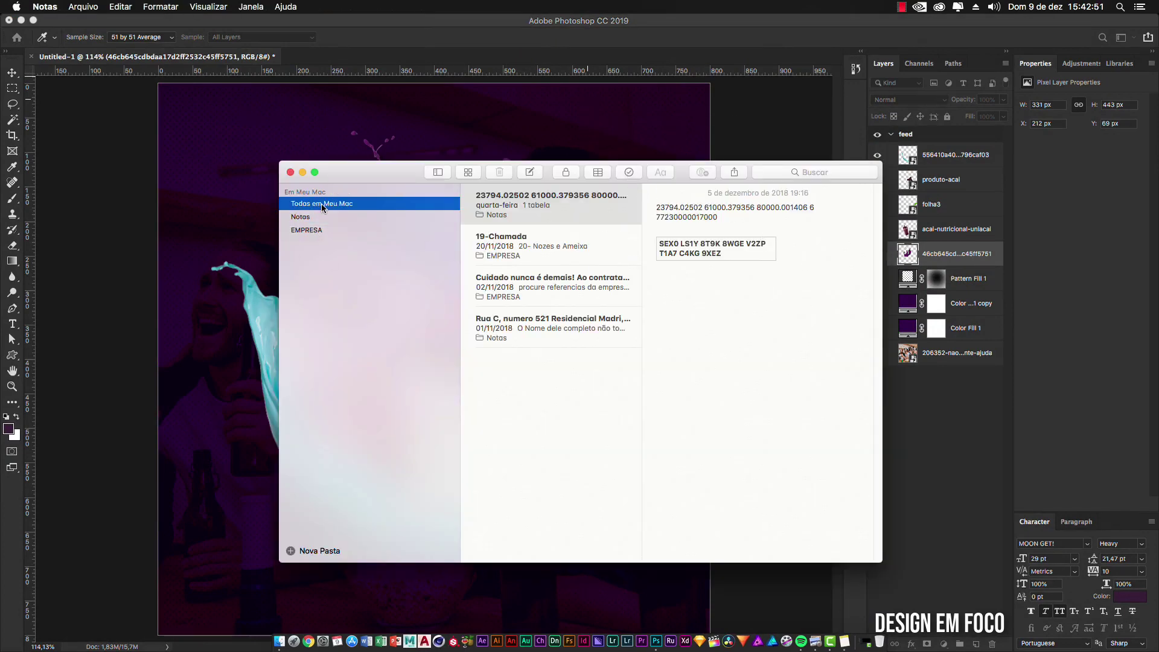
{"action": "left_click", "coordinate": [549, 363]}
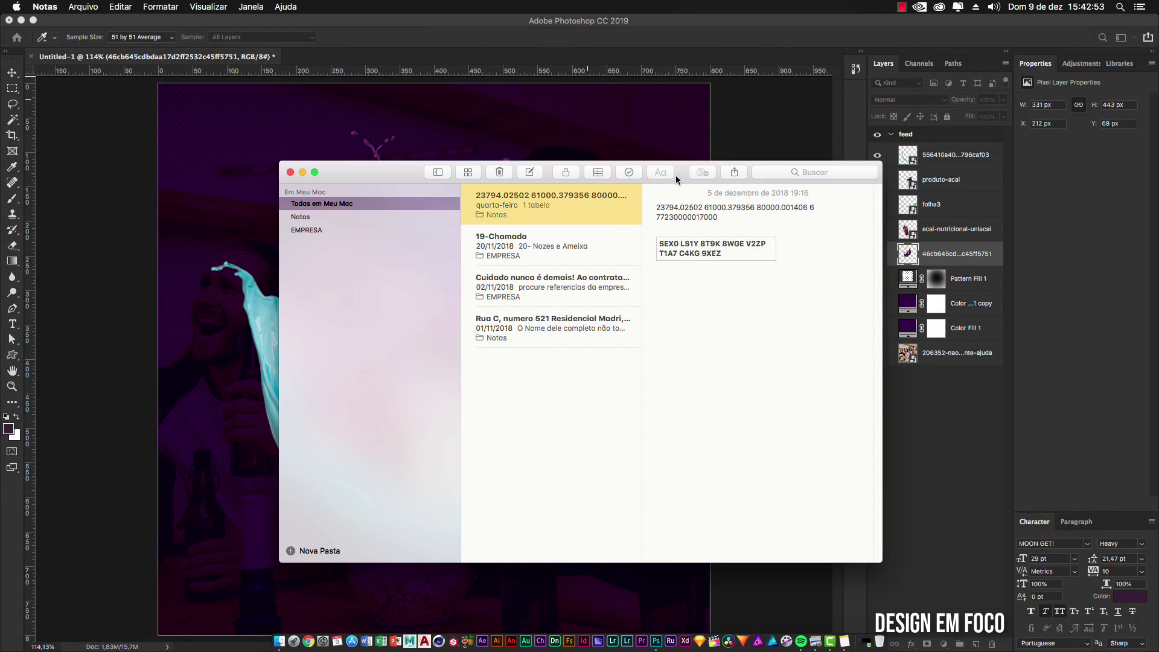
{"action": "left_click_drag", "start_coordinate": [658, 179], "coordinate": [400, 106]}
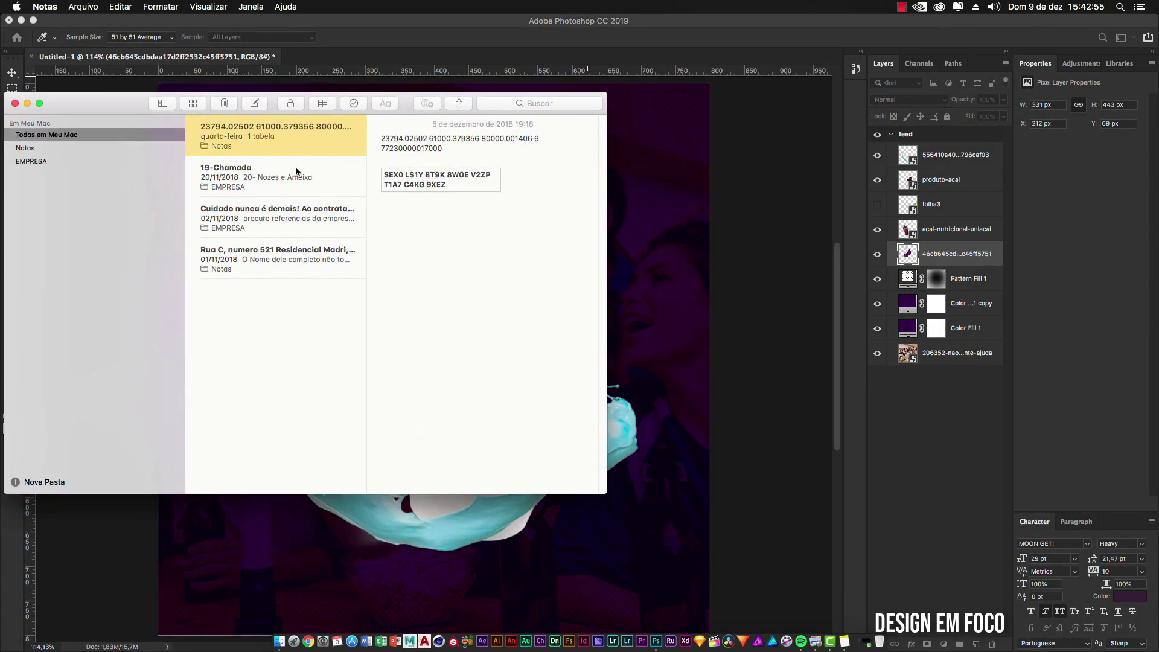
{"action": "left_click", "coordinate": [79, 204]}
{"action": "right_click", "coordinate": [105, 216]}
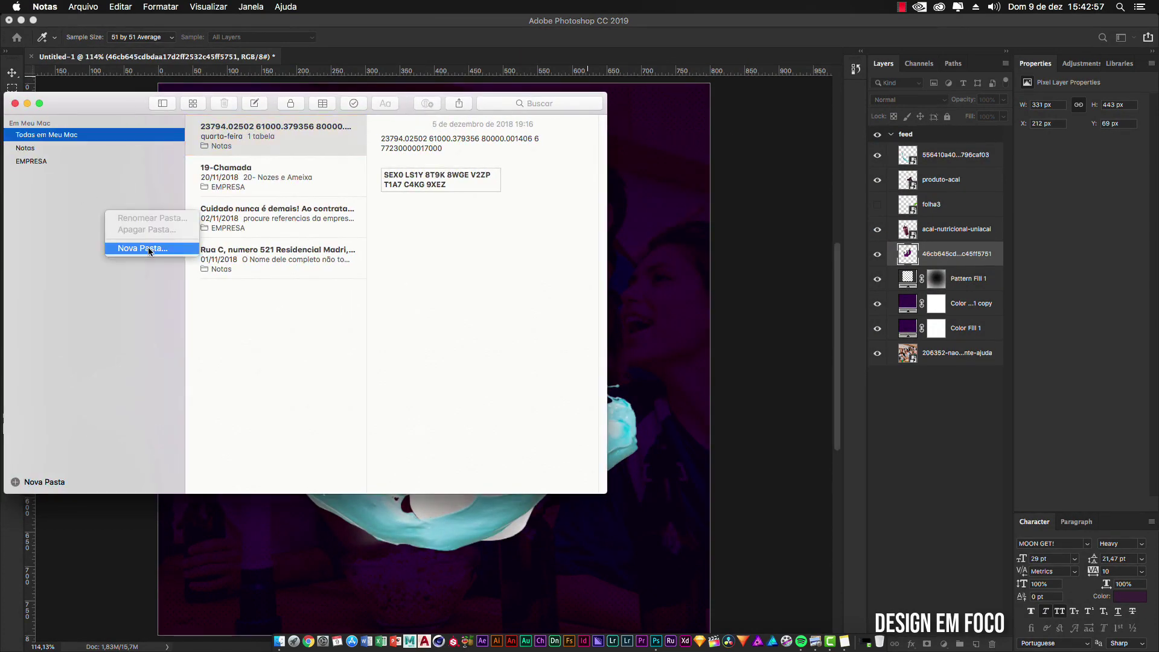
{"action": "left_click", "coordinate": [149, 366]}
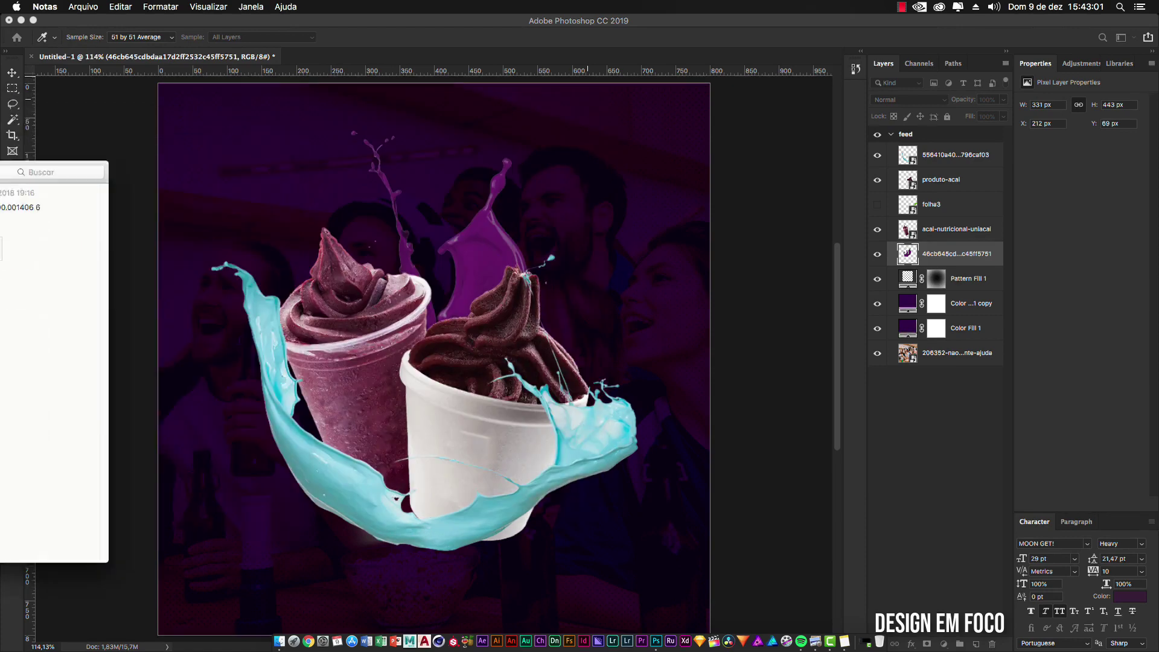
{"action": "key", "text": "super+h"}
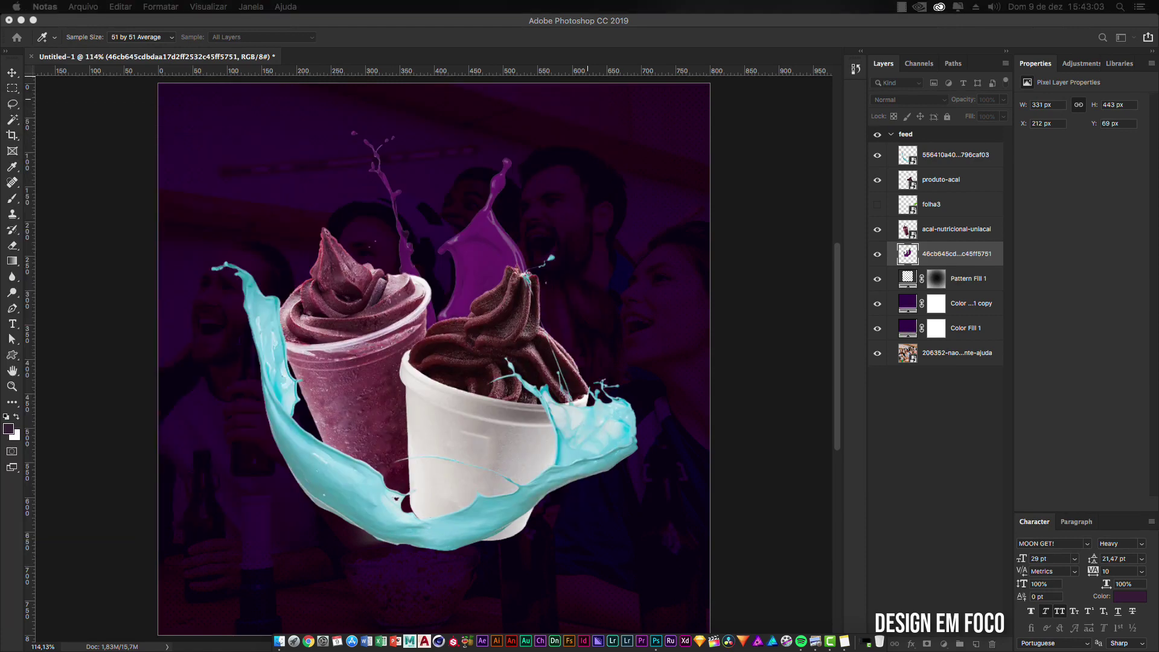
{"action": "left_click", "coordinate": [990, 412]}
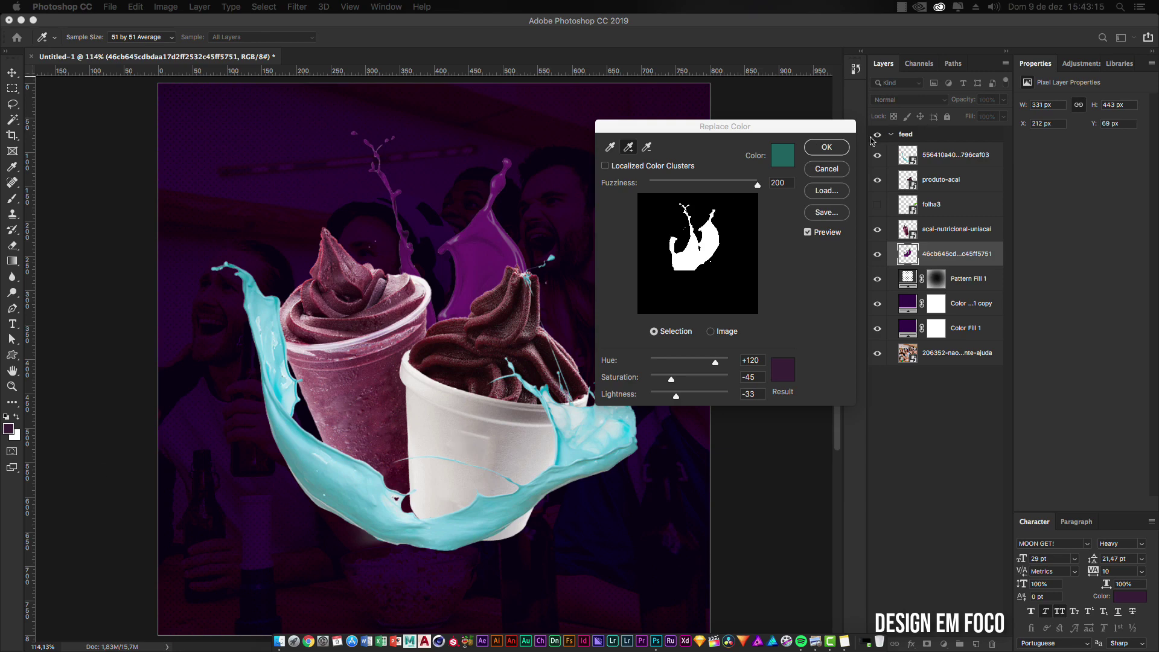
Step: Apply the colour replacement on the green splash and rasterize the cyan splash layer
{"action": "left_click", "coordinate": [826, 146]}
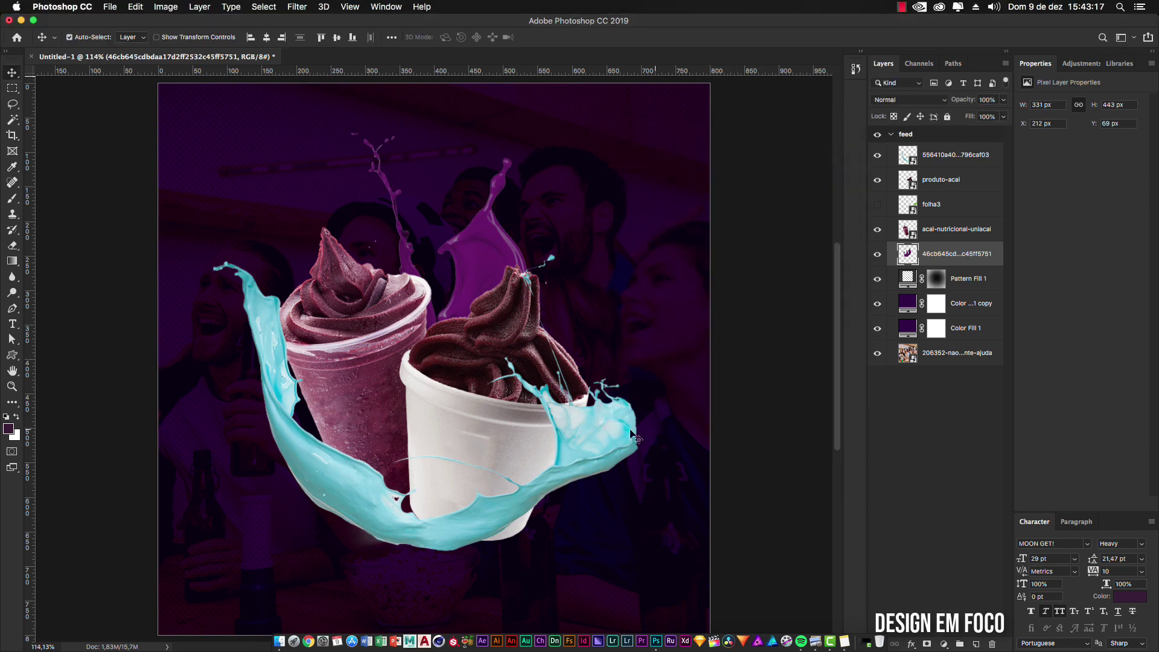
{"action": "left_click", "coordinate": [612, 435]}
{"action": "right_click", "coordinate": [961, 156]}
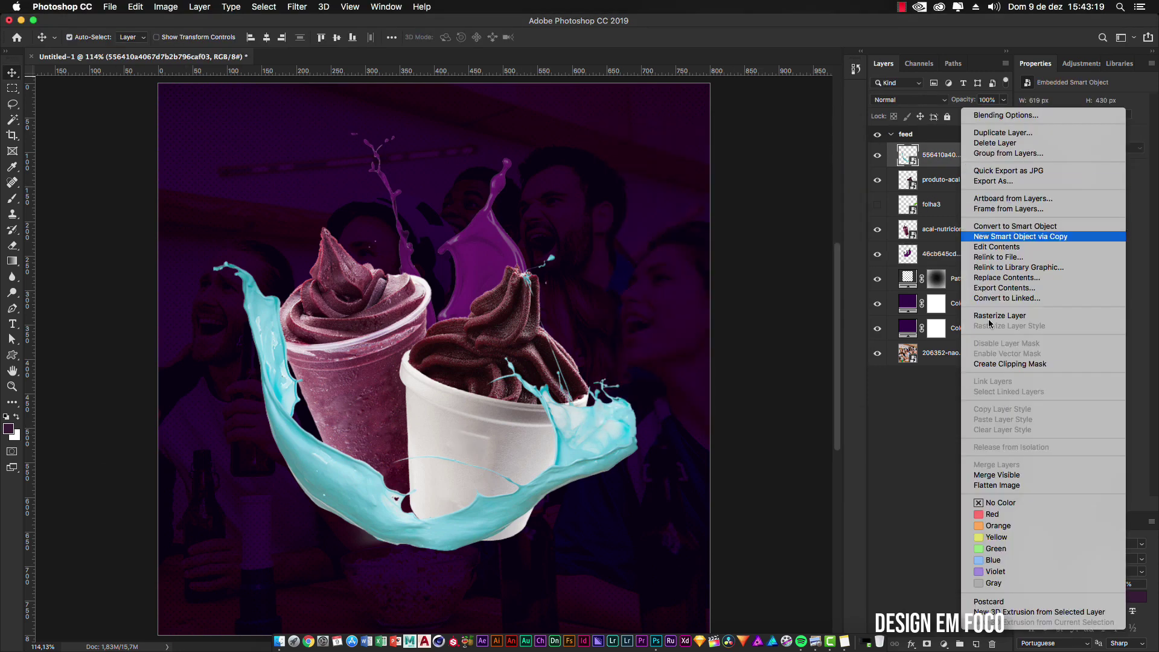
{"action": "left_click", "coordinate": [1007, 316]}
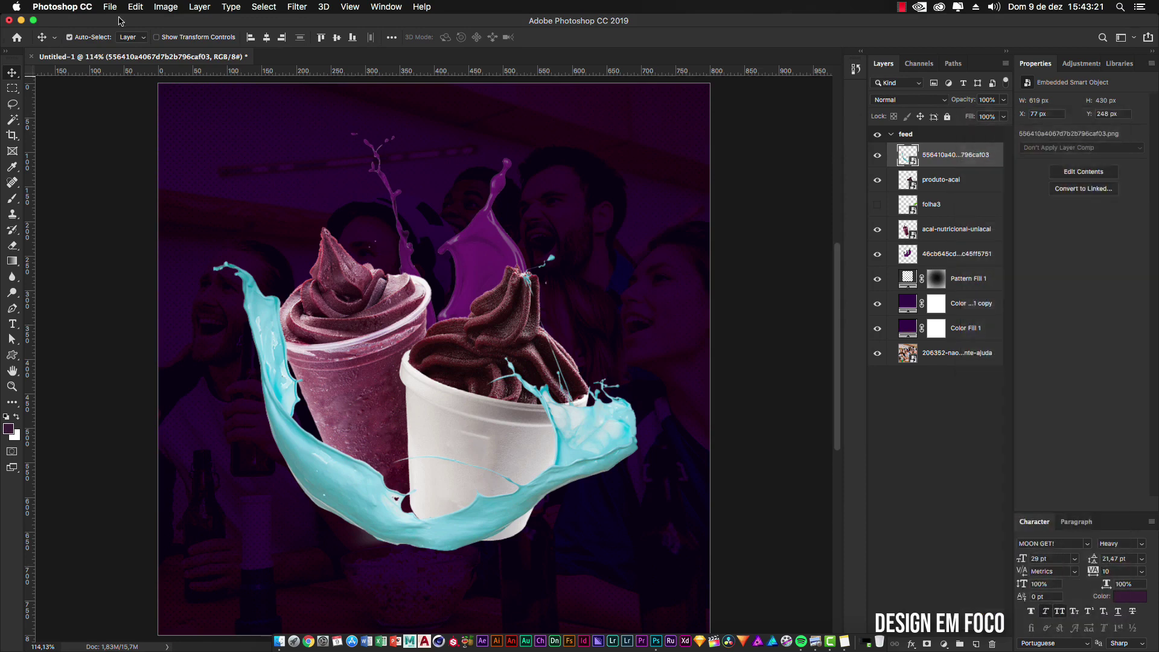
Step: Try recolouring the cyan splash using Replace Color with hue +120 and saturation -45, and undo it
{"action": "left_click", "coordinate": [166, 7]}
{"action": "mouse_move", "coordinate": [283, 40]}
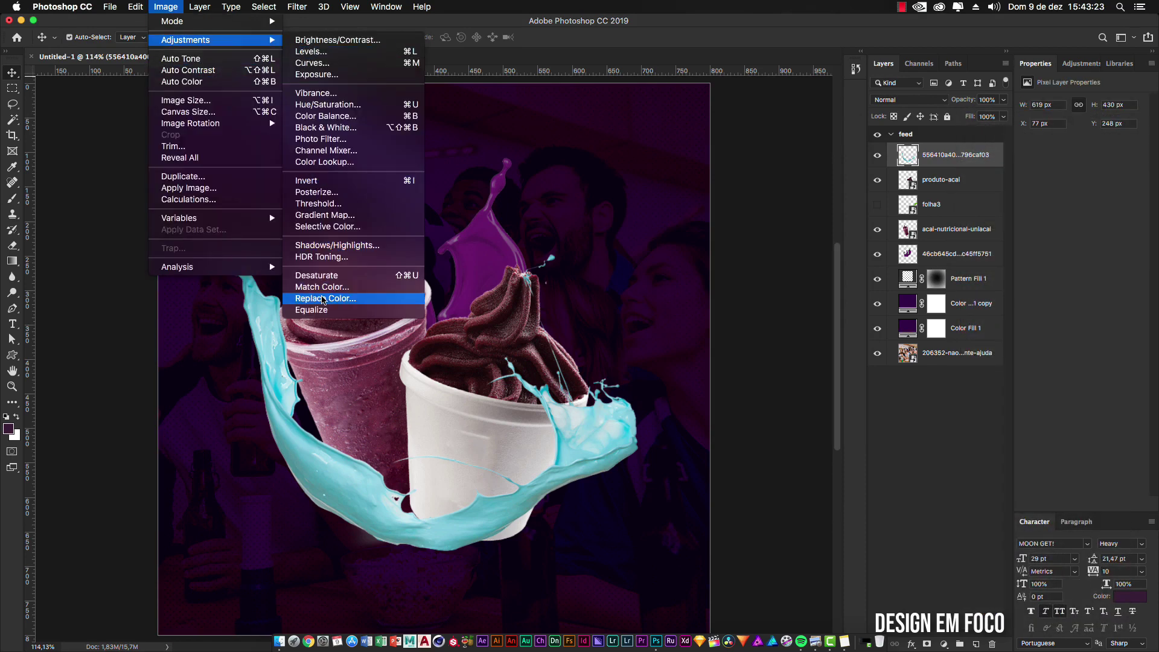
{"action": "left_click", "coordinate": [347, 302]}
{"action": "left_click", "coordinate": [755, 361]}
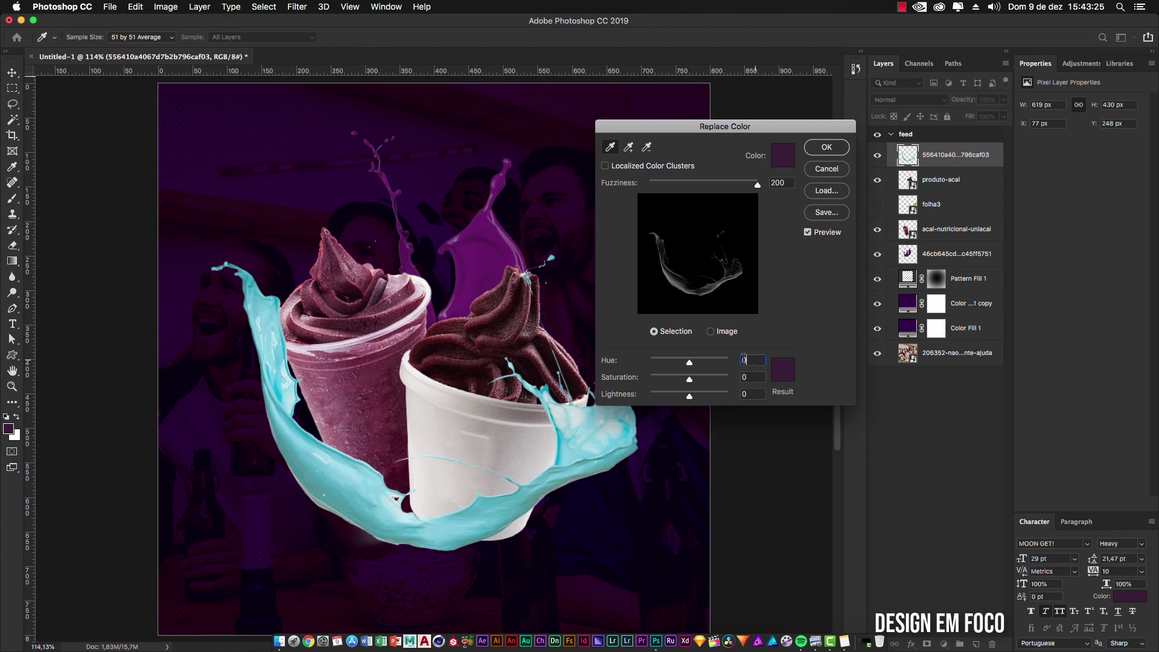
{"action": "type", "text": "120-45"}
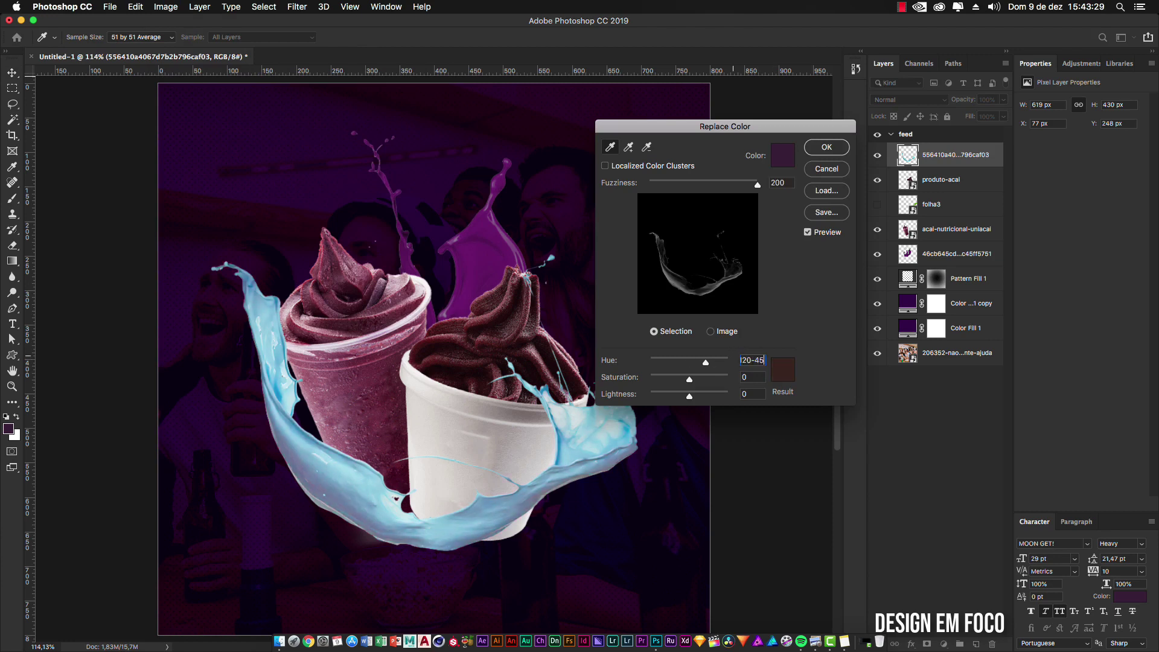
{"action": "type", "text": "-33"}
{"action": "left_click_drag", "start_coordinate": [694, 127], "coordinate": [711, 131]}
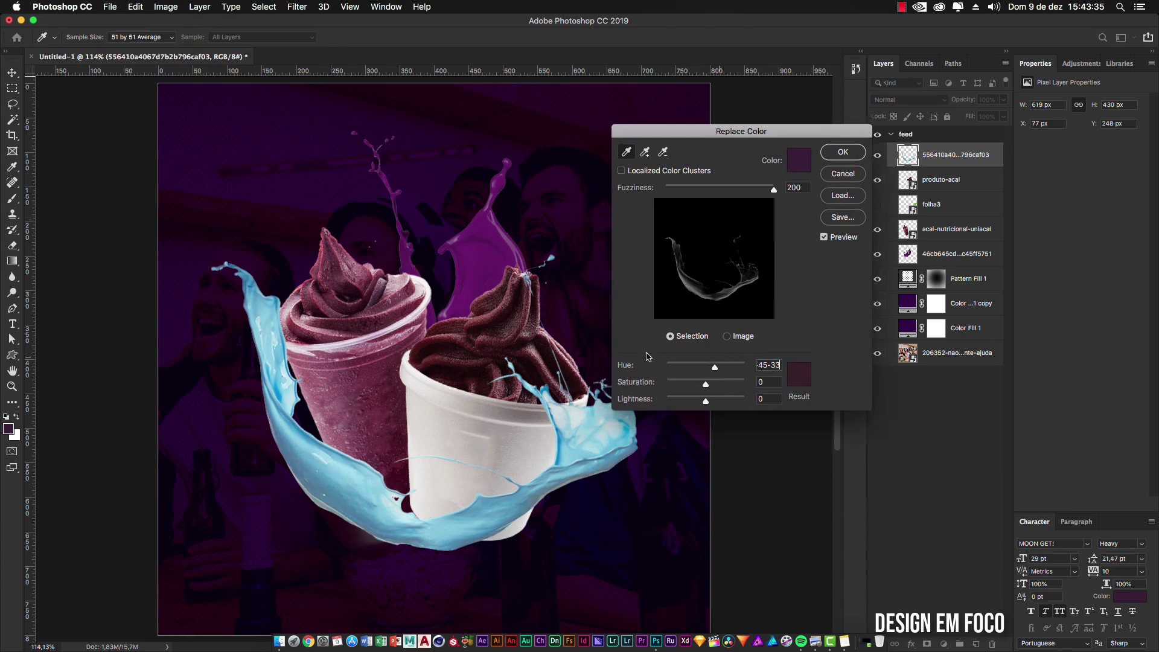
{"action": "double_click", "coordinate": [761, 365]}
{"action": "type", "text": "12"}
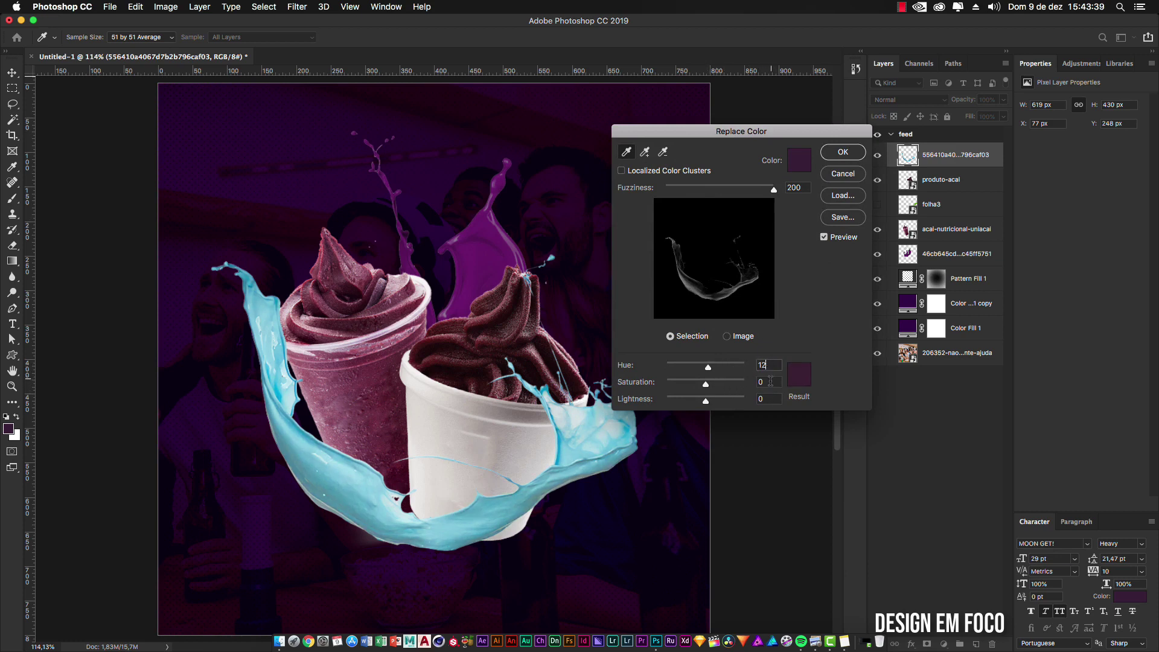
{"action": "type", "text": "0"}
{"action": "key", "text": "Tab"}
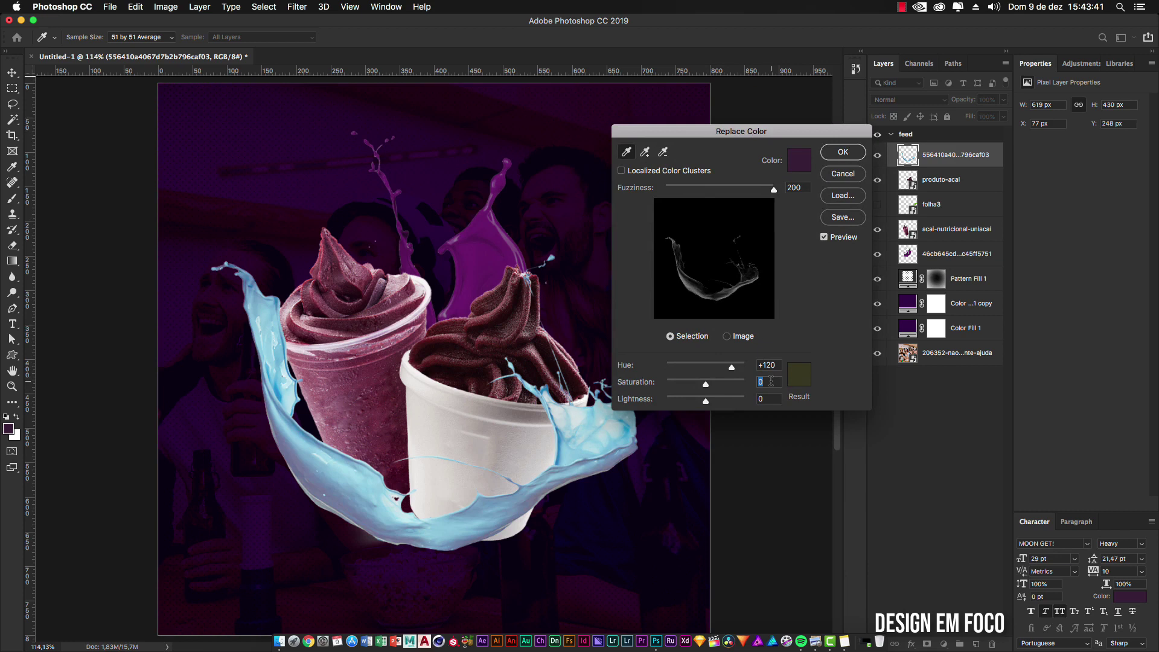
{"action": "type", "text": "-45"}
{"action": "key", "text": "Return"}
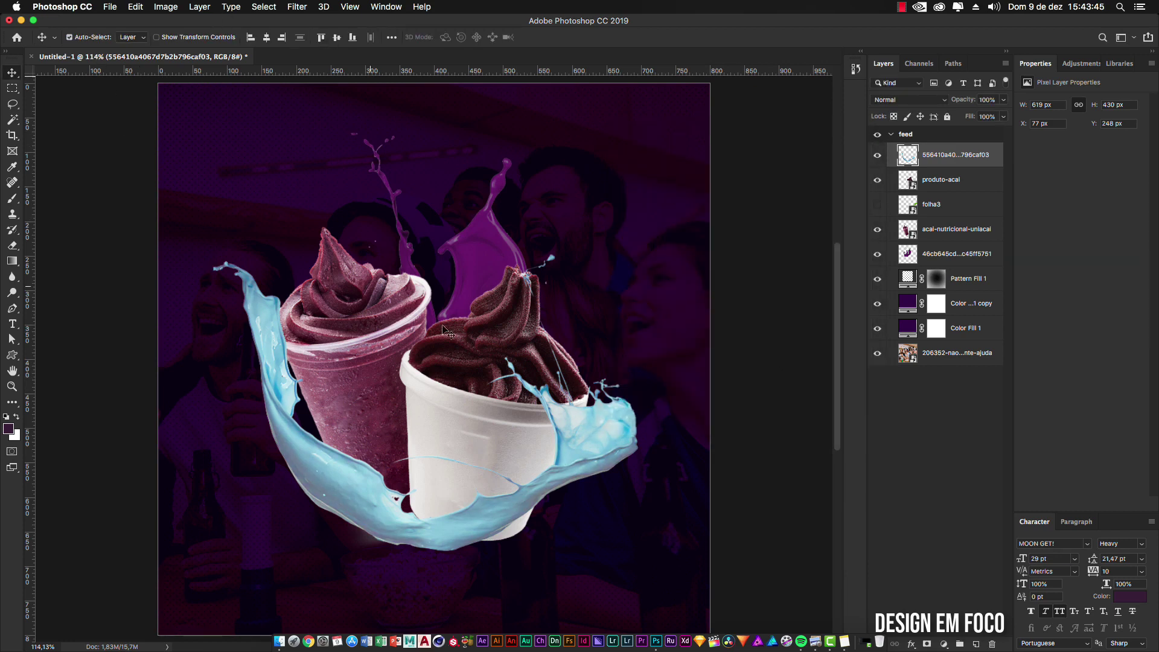
{"action": "key", "text": "super+z"}
Step: Try Replace Color on the cyan splash again with hue +120, saturation -45 and lightness -33
{"action": "left_click", "coordinate": [166, 7]}
{"action": "mouse_move", "coordinate": [185, 40]}
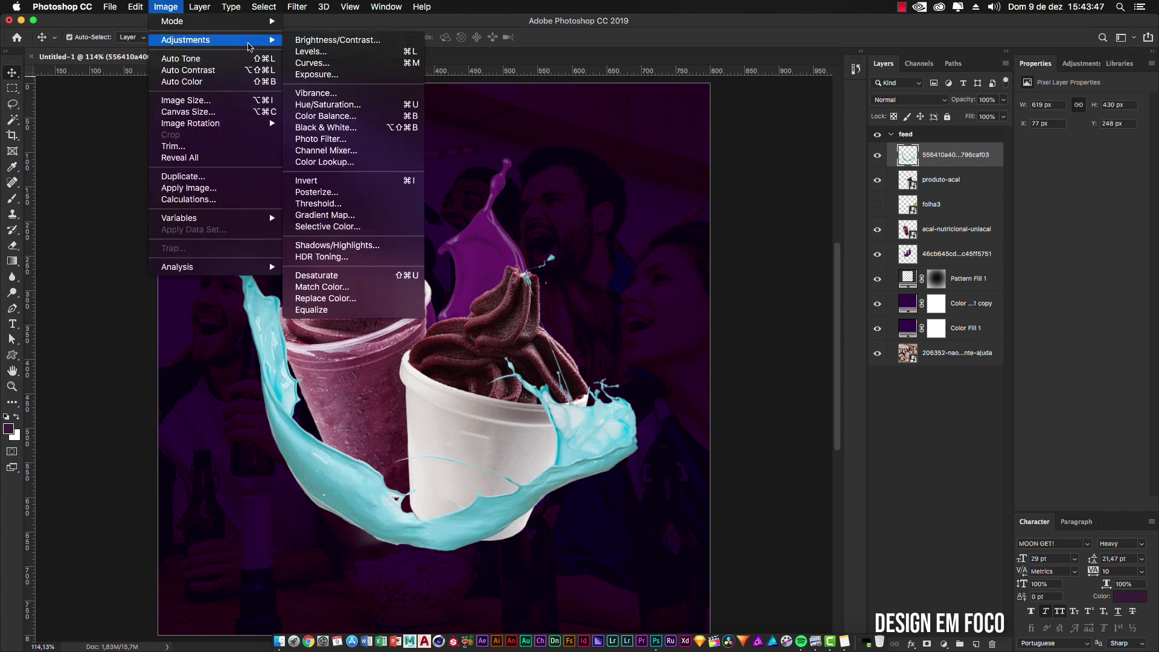
{"action": "left_click", "coordinate": [349, 298]}
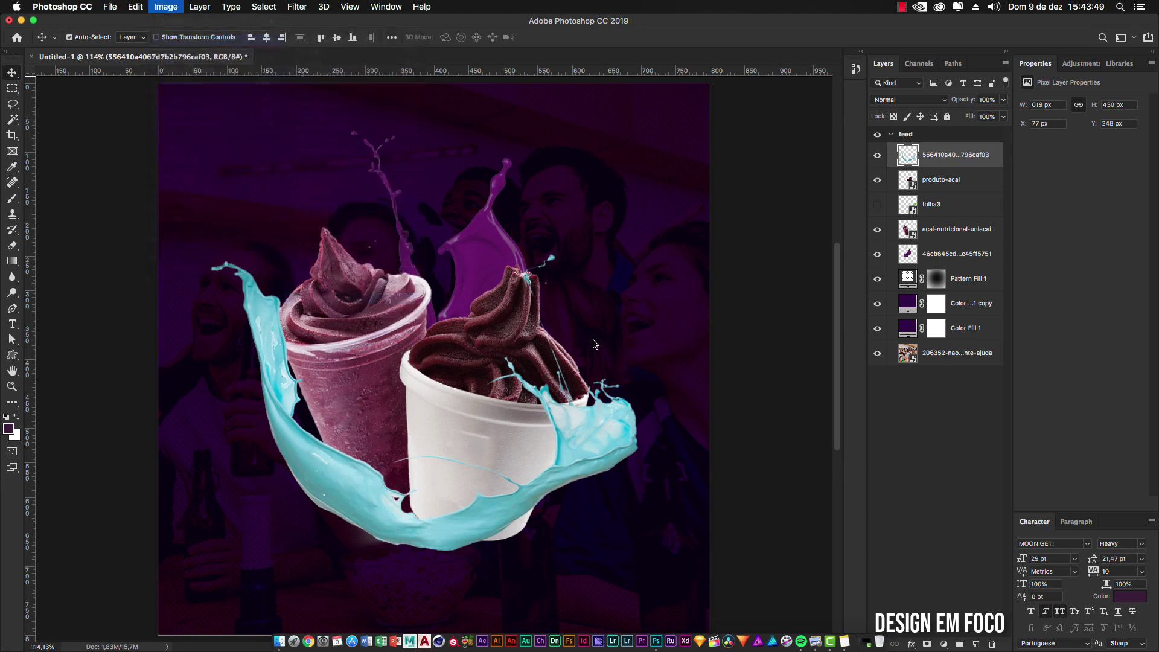
{"action": "left_click", "coordinate": [764, 365]}
{"action": "type", "text": "12"}
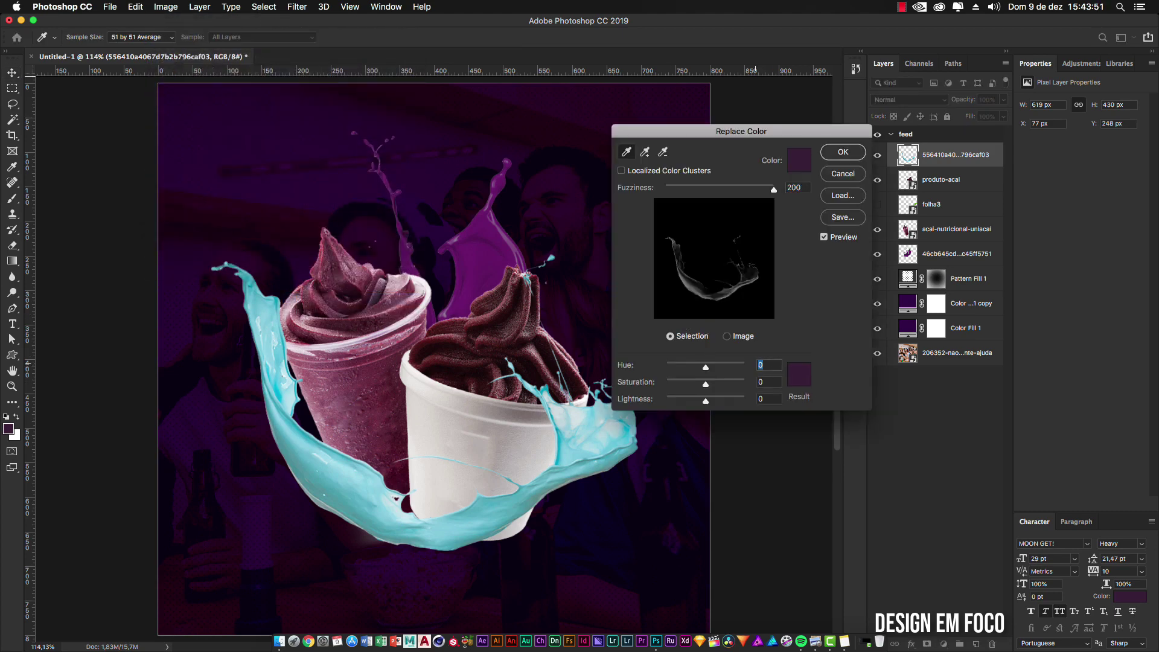
{"action": "type", "text": "0"}
{"action": "key", "text": "Tab"}
{"action": "type", "text": "-"}
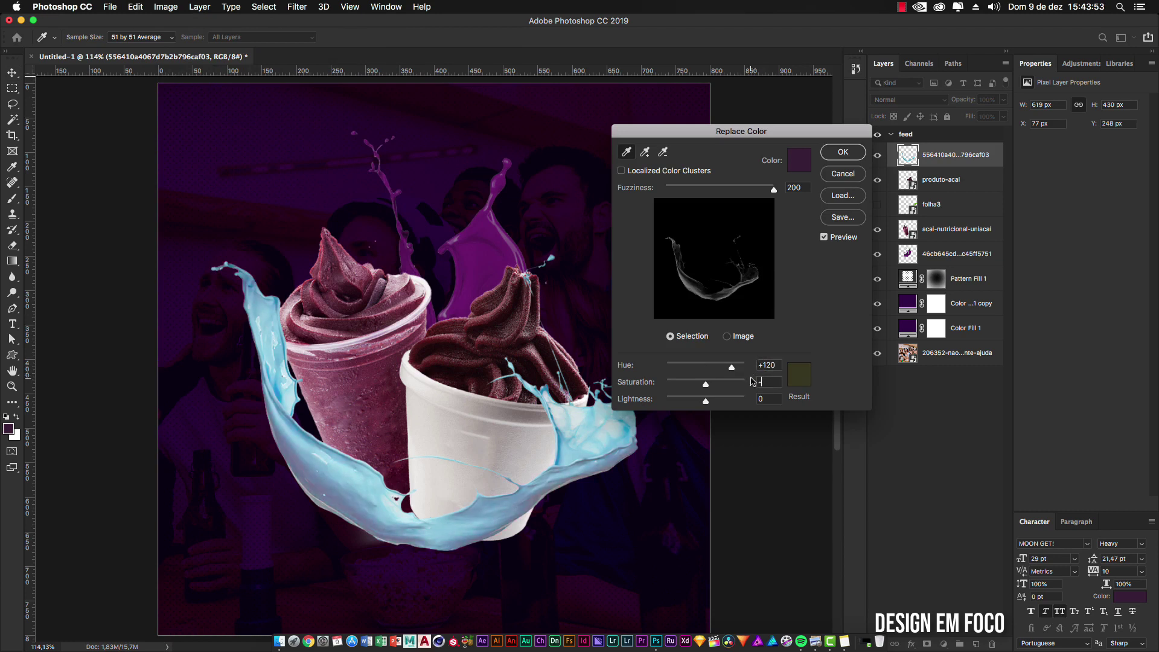
{"action": "type", "text": "45"}
{"action": "key", "text": "Tab"}
{"action": "type", "text": "-33"}
Step: Try adding the splash's cyan to the sampled colours with hue +78, saturation +16 and lightness -1, and cancel Replace Color
{"action": "left_click", "coordinate": [772, 364]}
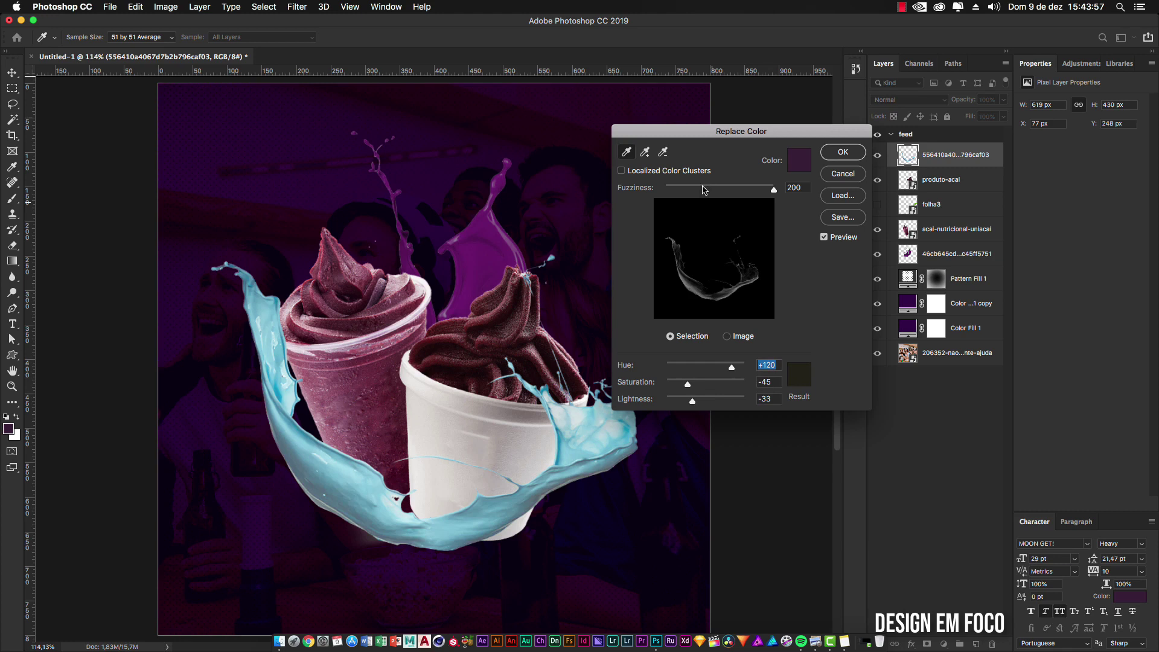
{"action": "left_click", "coordinate": [792, 188]}
{"action": "left_click", "coordinate": [764, 367]}
{"action": "left_click", "coordinate": [774, 382]}
{"action": "left_click", "coordinate": [645, 153]}
{"action": "left_click", "coordinate": [391, 510]}
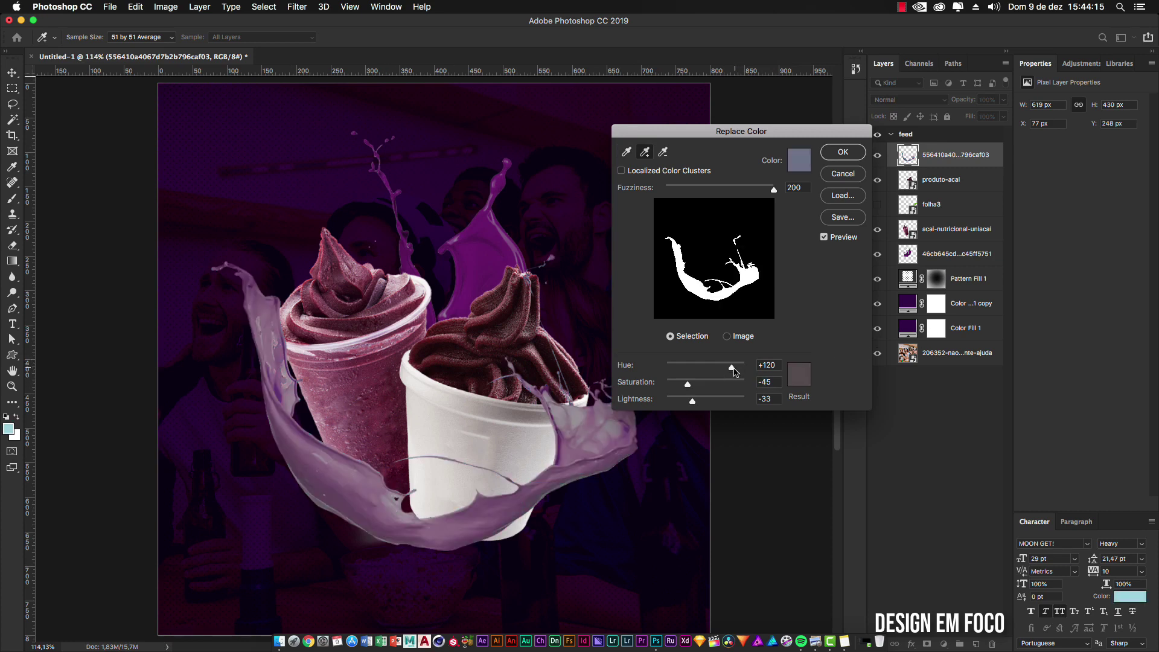
{"action": "mouse_move", "coordinate": [732, 370]}
{"action": "left_mouse_down"}
{"action": "mouse_move", "coordinate": [692, 387]}
{"action": "mouse_move", "coordinate": [712, 386]}
{"action": "mouse_move", "coordinate": [699, 403]}
{"action": "mouse_move", "coordinate": [712, 404]}
{"action": "mouse_move", "coordinate": [736, 371]}
{"action": "mouse_move", "coordinate": [696, 366]}
{"action": "mouse_move", "coordinate": [736, 367]}
{"action": "mouse_move", "coordinate": [723, 370]}
{"action": "left_mouse_up"}
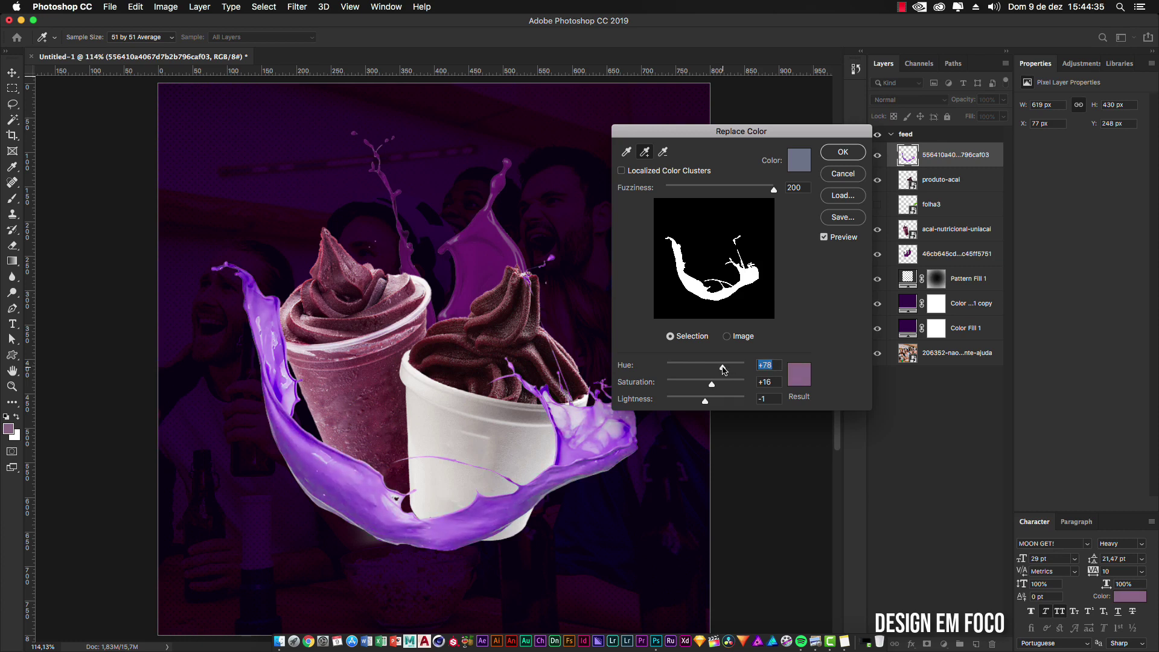
{"action": "left_click", "coordinate": [843, 174]}
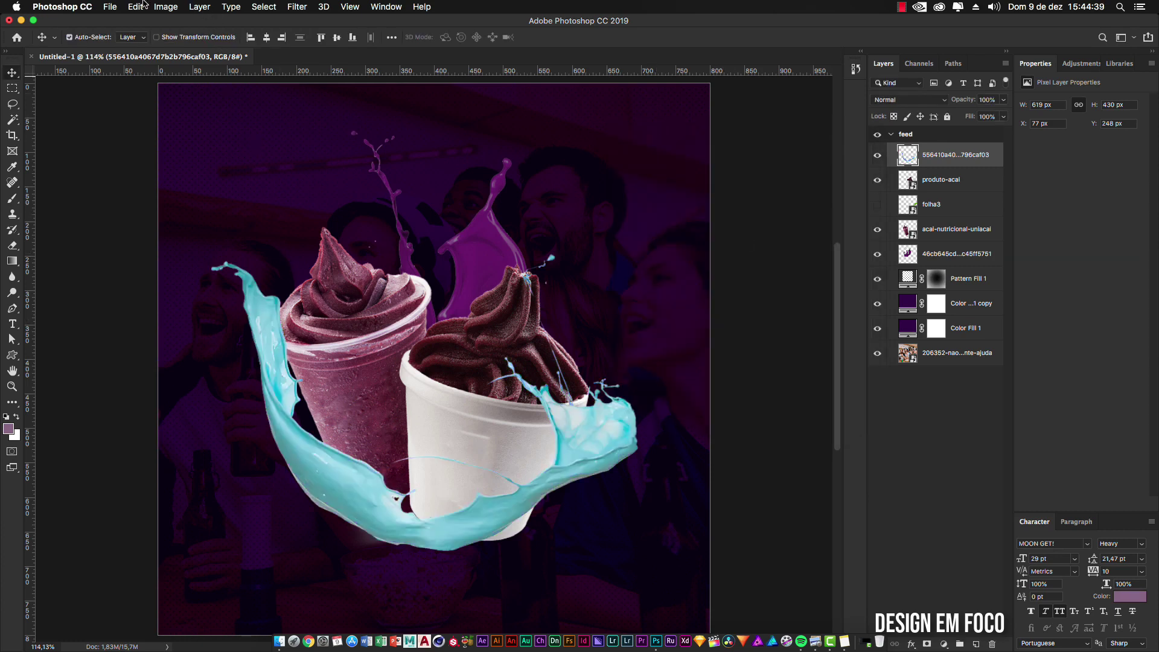
Step: Colorize the cyan splash purple using Hue/Saturation with hue 288, saturation 41 and lightness -36
{"action": "key", "text": "super+u"}
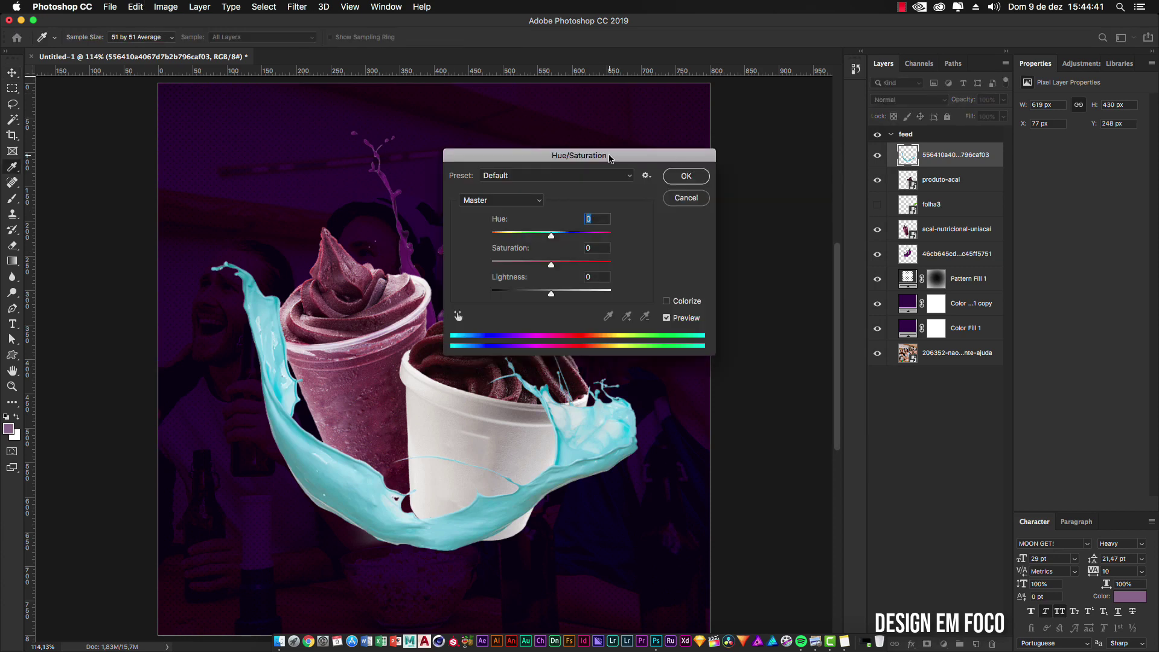
{"action": "left_click_drag", "start_coordinate": [609, 158], "coordinate": [771, 147]}
{"action": "left_click", "coordinate": [848, 290]}
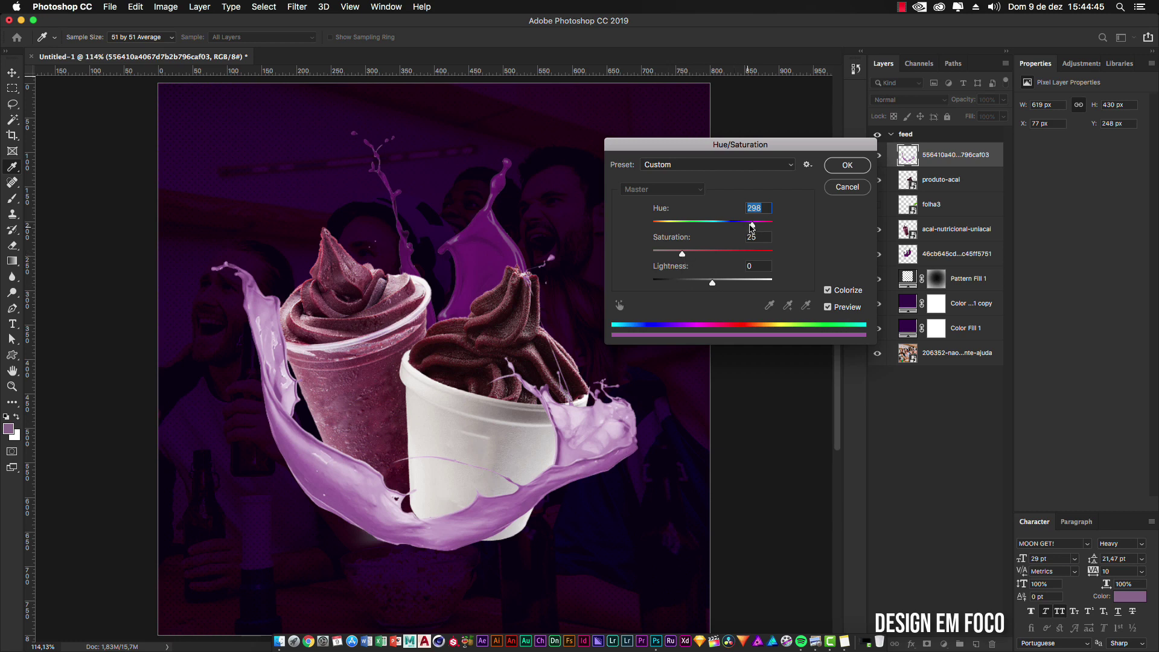
{"action": "mouse_move", "coordinate": [750, 228]}
{"action": "left_mouse_down"}
{"action": "mouse_move", "coordinate": [766, 227]}
{"action": "mouse_move", "coordinate": [696, 225]}
{"action": "mouse_move", "coordinate": [756, 228]}
{"action": "left_mouse_up"}
{"action": "mouse_move", "coordinate": [682, 253]}
{"action": "left_mouse_down"}
{"action": "mouse_move", "coordinate": [700, 254]}
{"action": "mouse_move", "coordinate": [692, 285]}
{"action": "mouse_move", "coordinate": [698, 257]}
{"action": "left_mouse_up"}
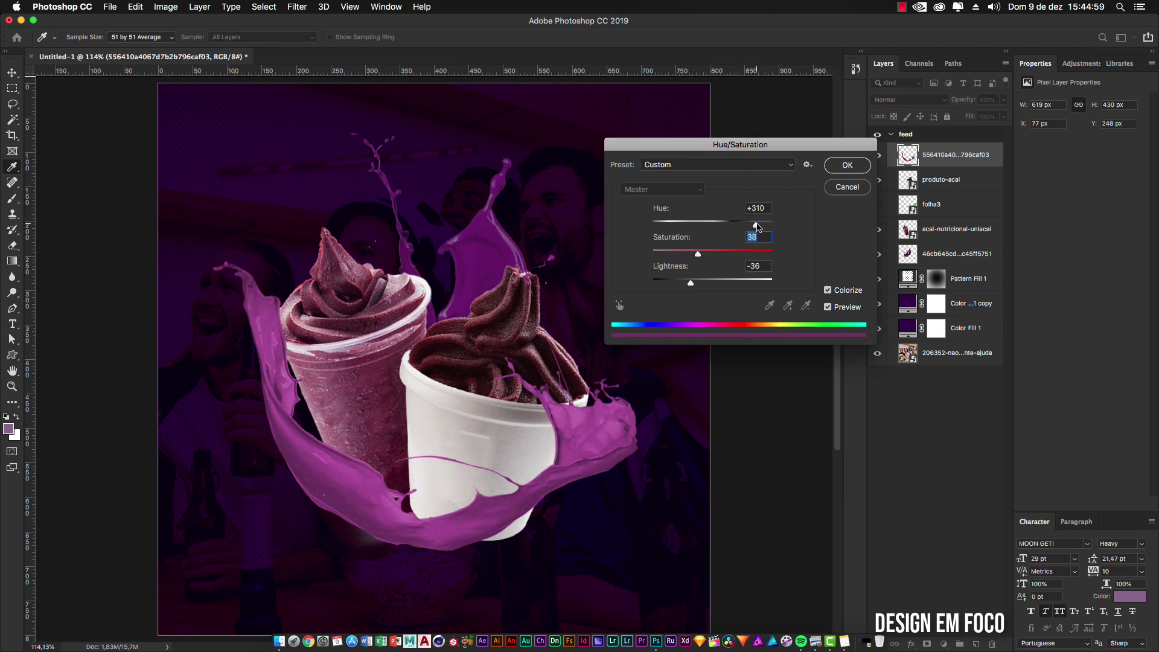
{"action": "left_click_drag", "start_coordinate": [757, 225], "coordinate": [753, 227]}
{"action": "left_click_drag", "start_coordinate": [751, 227], "coordinate": [748, 228]}
{"action": "left_click_drag", "start_coordinate": [699, 253], "coordinate": [702, 253]}
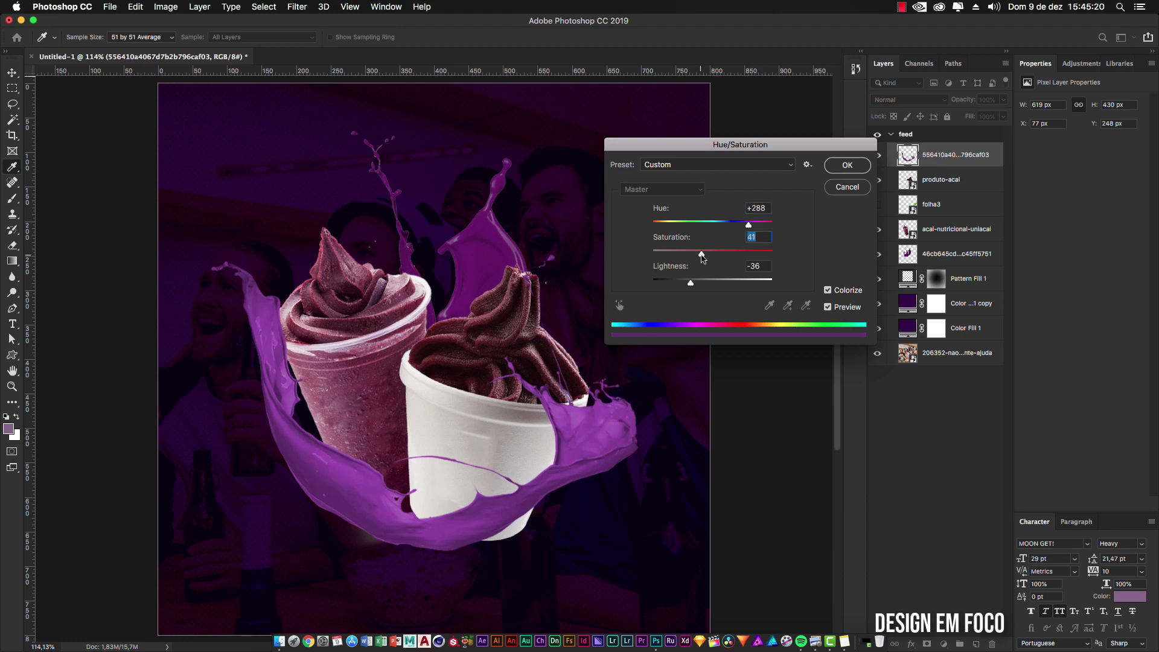
{"action": "left_click", "coordinate": [840, 171]}
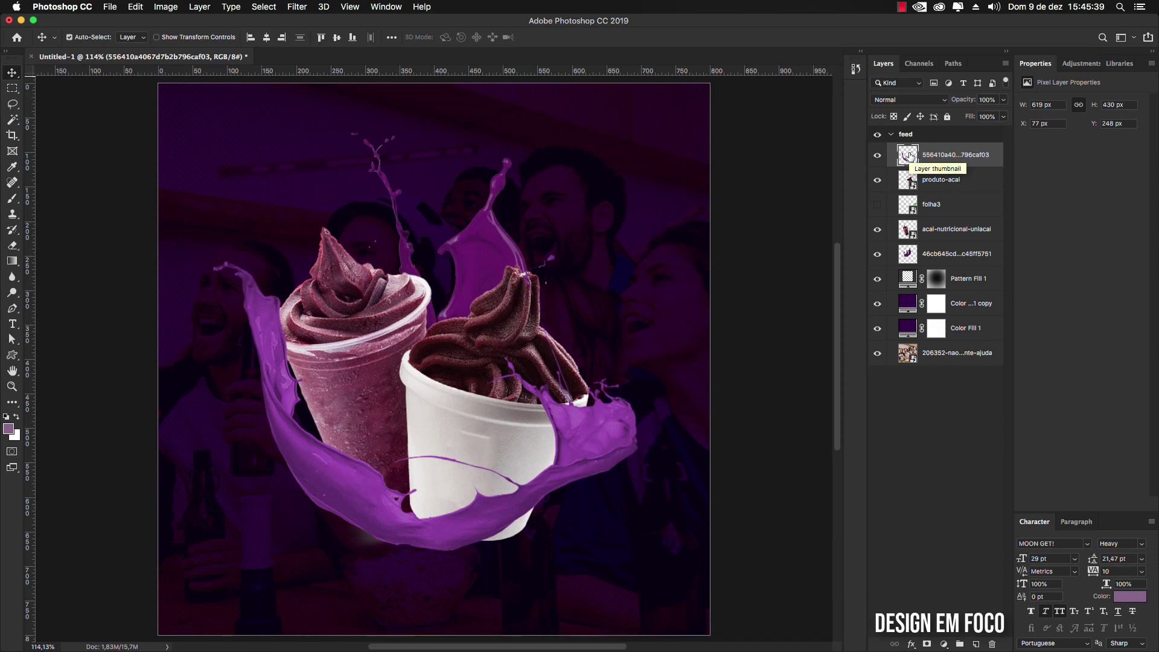
Step: Add a layer mask to the front splash and load the white cup's outline as a selection
{"action": "left_click", "coordinate": [927, 644]}
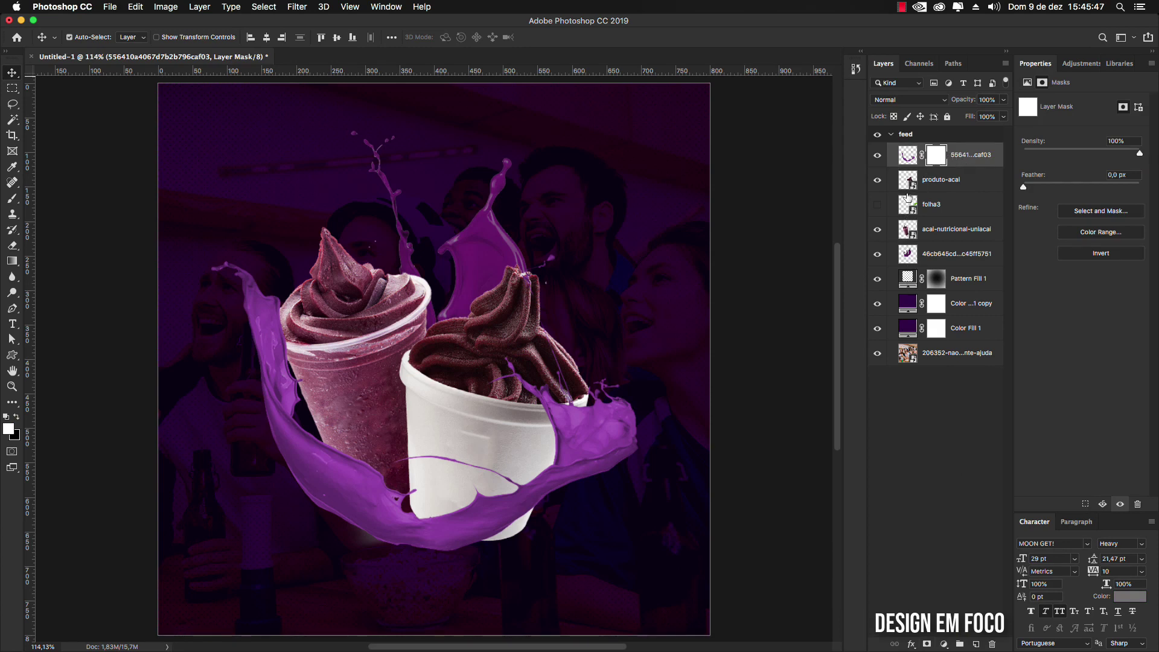
{"action": "key", "text": "super"}
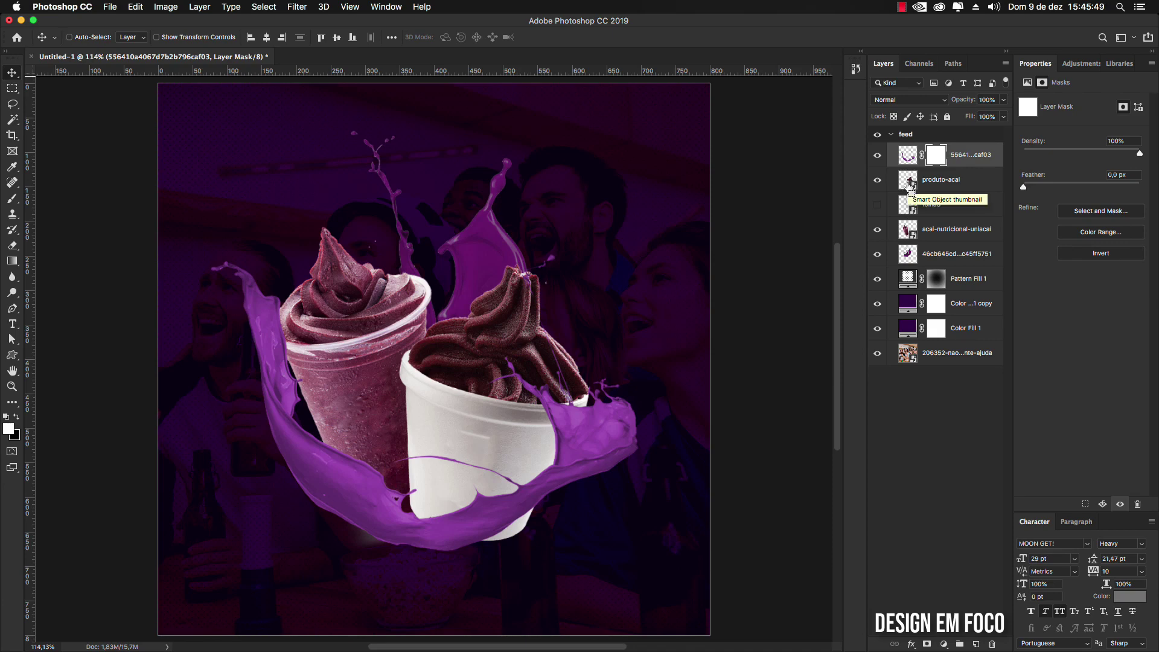
{"action": "left_click", "coordinate": [911, 188], "text": "super"}
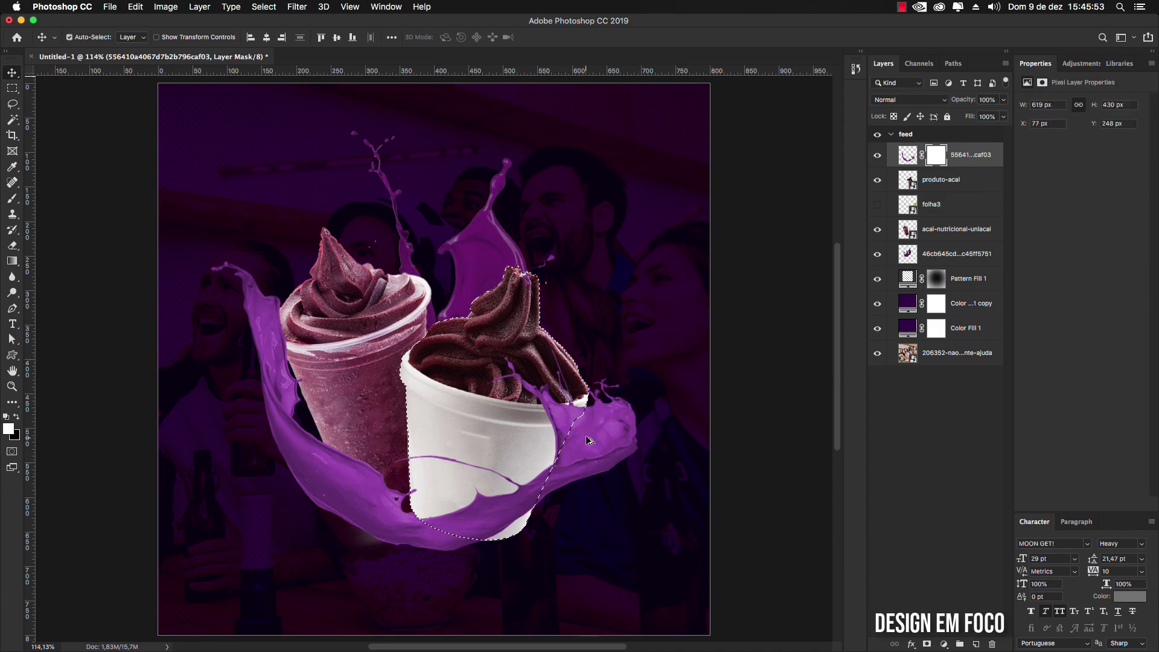
Step: Paint black on the splash's mask within the selection to hide the liquid over the white cup's açaí and upper edge, and deselect
{"action": "scroll", "coordinate": [582, 435], "scroll_direction": "up", "scroll_amount": 5}
{"action": "scroll", "coordinate": [614, 419], "scroll_direction": "down", "scroll_amount": 5}
{"action": "scroll", "coordinate": [614, 419], "scroll_direction": "up", "scroll_amount": 2}
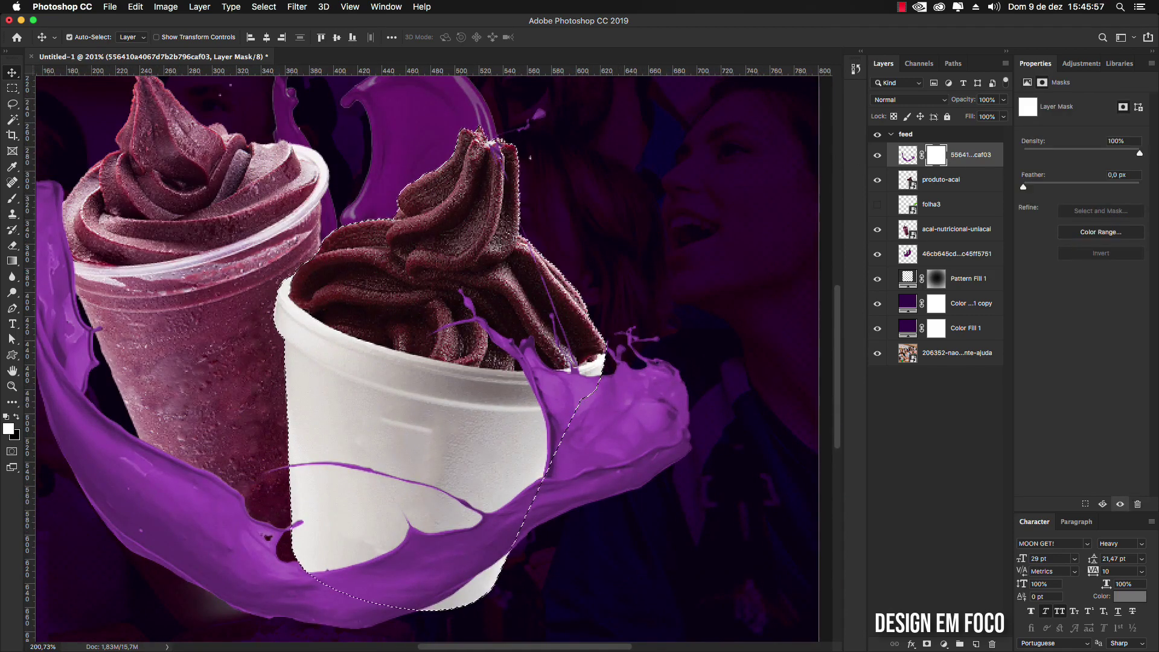
{"action": "left_click", "coordinate": [12, 199]}
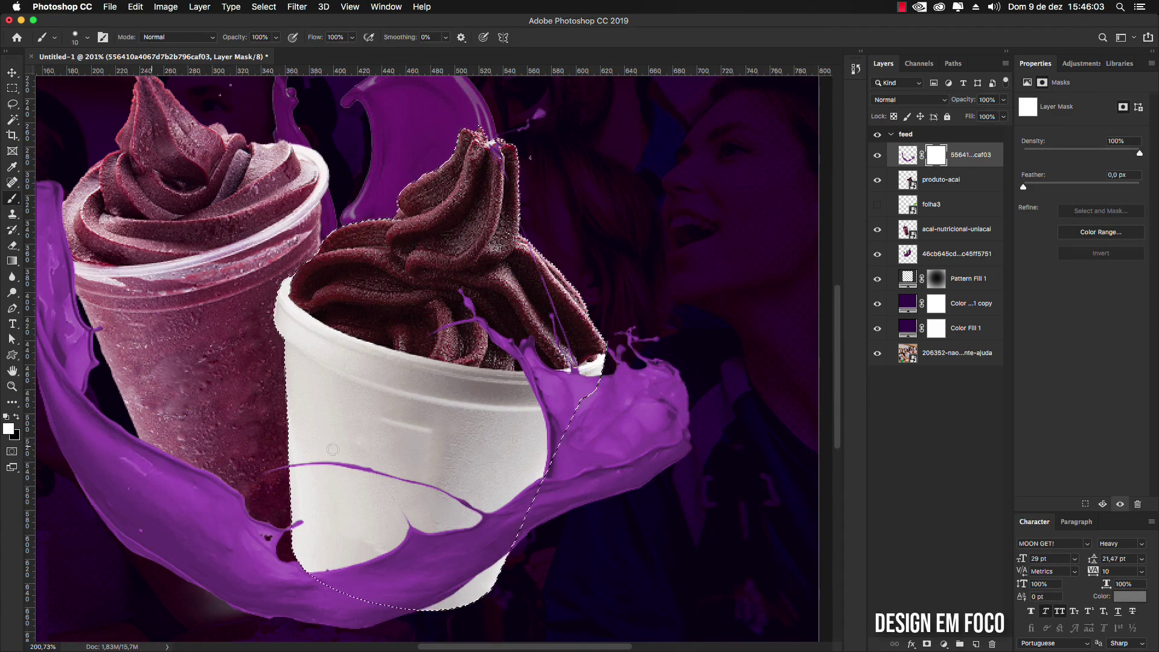
{"action": "key", "text": "x"}
{"action": "mouse_move", "coordinate": [566, 393]}
{"action": "left_mouse_down"}
{"action": "mouse_move", "coordinate": [533, 408]}
{"action": "mouse_move", "coordinate": [549, 368]}
{"action": "mouse_move", "coordinate": [534, 363]}
{"action": "mouse_move", "coordinate": [542, 348]}
{"action": "mouse_move", "coordinate": [523, 379]}
{"action": "mouse_move", "coordinate": [515, 365]}
{"action": "mouse_move", "coordinate": [548, 336]}
{"action": "mouse_move", "coordinate": [513, 323]}
{"action": "mouse_move", "coordinate": [484, 332]}
{"action": "mouse_move", "coordinate": [492, 247]}
{"action": "mouse_move", "coordinate": [488, 313]}
{"action": "left_mouse_up"}
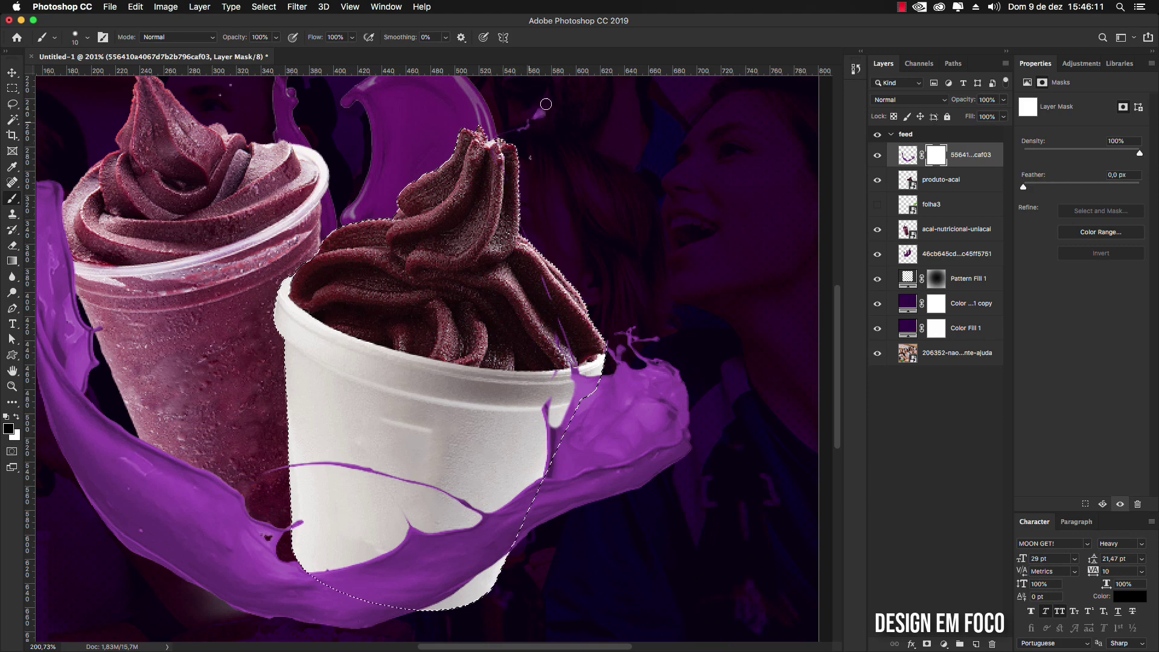
{"action": "mouse_move", "coordinate": [527, 259]}
{"action": "left_mouse_down"}
{"action": "mouse_move", "coordinate": [538, 287]}
{"action": "mouse_move", "coordinate": [549, 278]}
{"action": "mouse_move", "coordinate": [587, 324]}
{"action": "mouse_move", "coordinate": [585, 406]}
{"action": "mouse_move", "coordinate": [588, 382]}
{"action": "mouse_move", "coordinate": [543, 471]}
{"action": "mouse_move", "coordinate": [557, 445]}
{"action": "mouse_move", "coordinate": [555, 392]}
{"action": "mouse_move", "coordinate": [545, 407]}
{"action": "mouse_move", "coordinate": [553, 414]}
{"action": "mouse_move", "coordinate": [575, 388]}
{"action": "mouse_move", "coordinate": [583, 352]}
{"action": "left_mouse_up"}
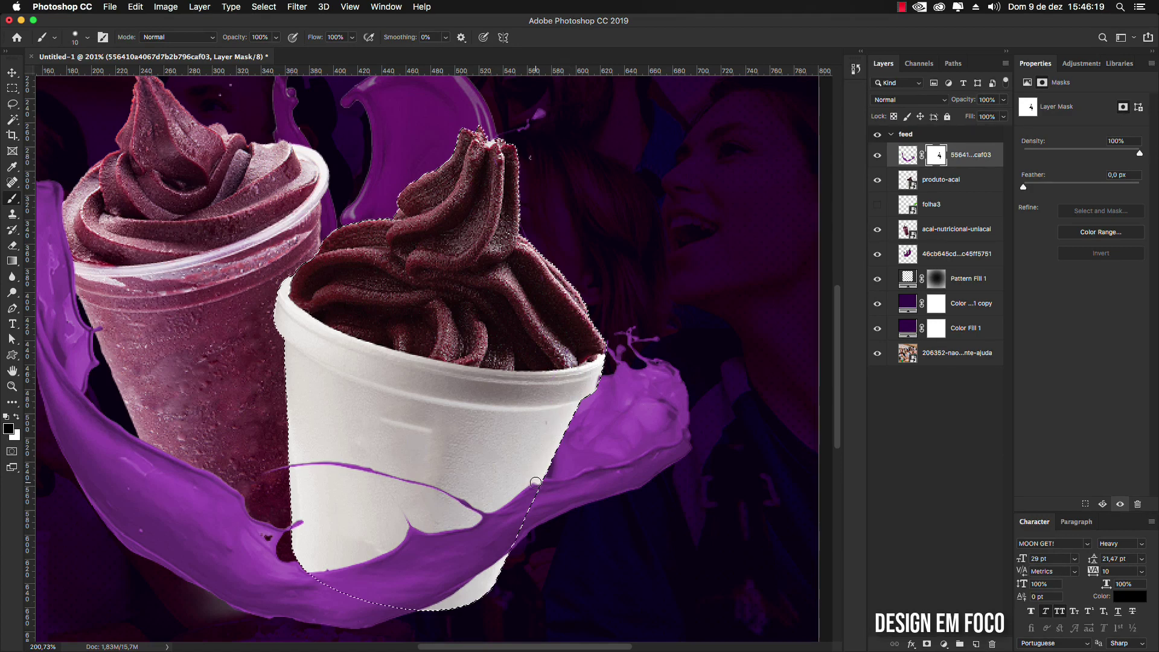
{"action": "key", "text": "x"}
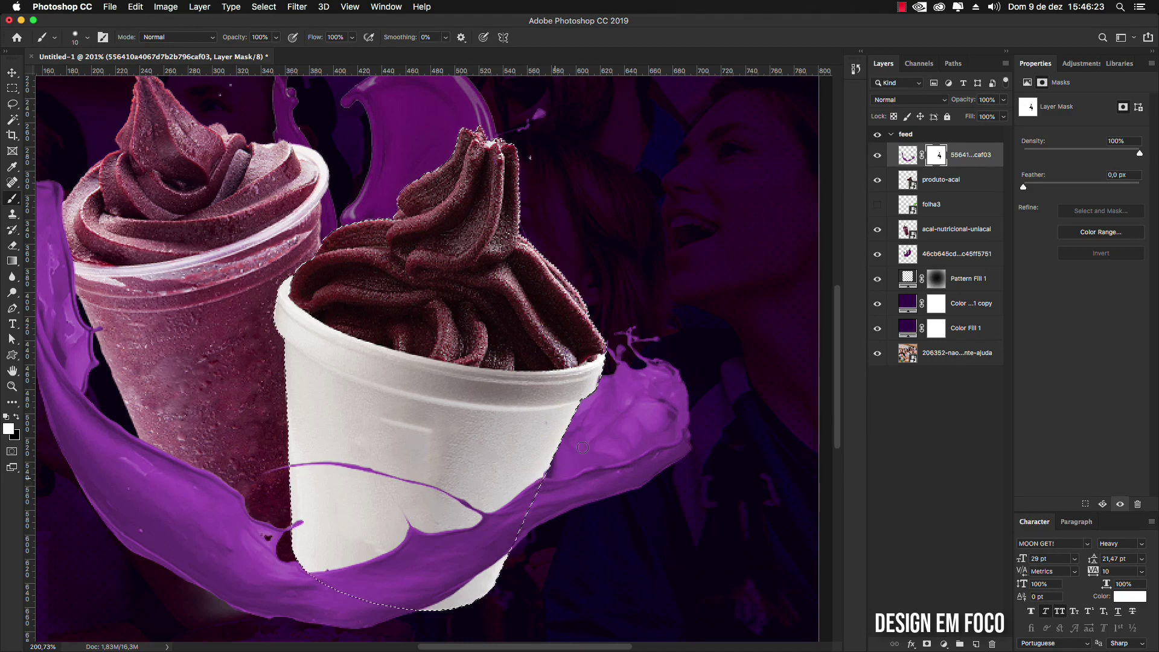
{"action": "key", "text": "x"}
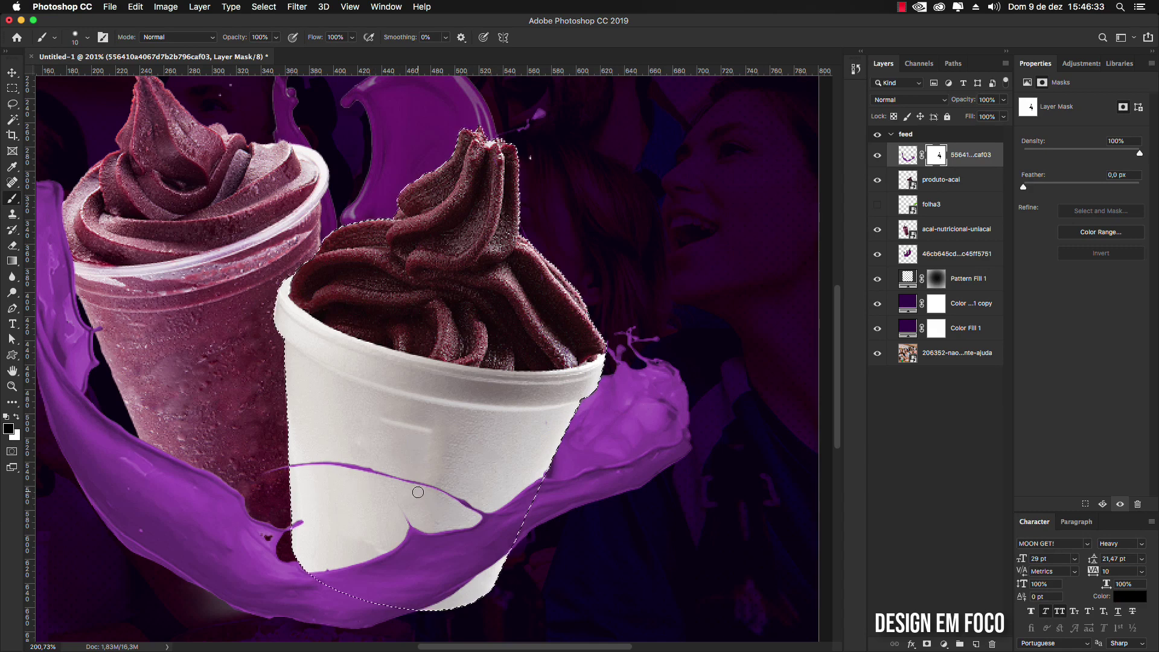
{"action": "key", "text": "super+d"}
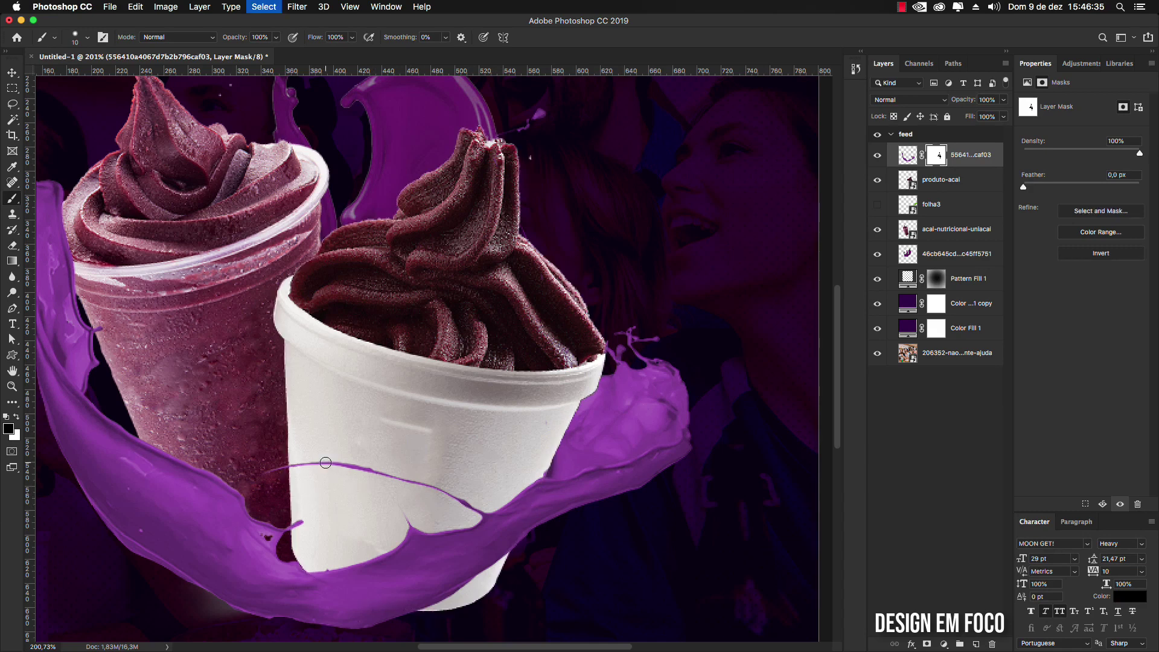
{"action": "scroll", "coordinate": [383, 455], "scroll_direction": "down", "scroll_amount": 6}
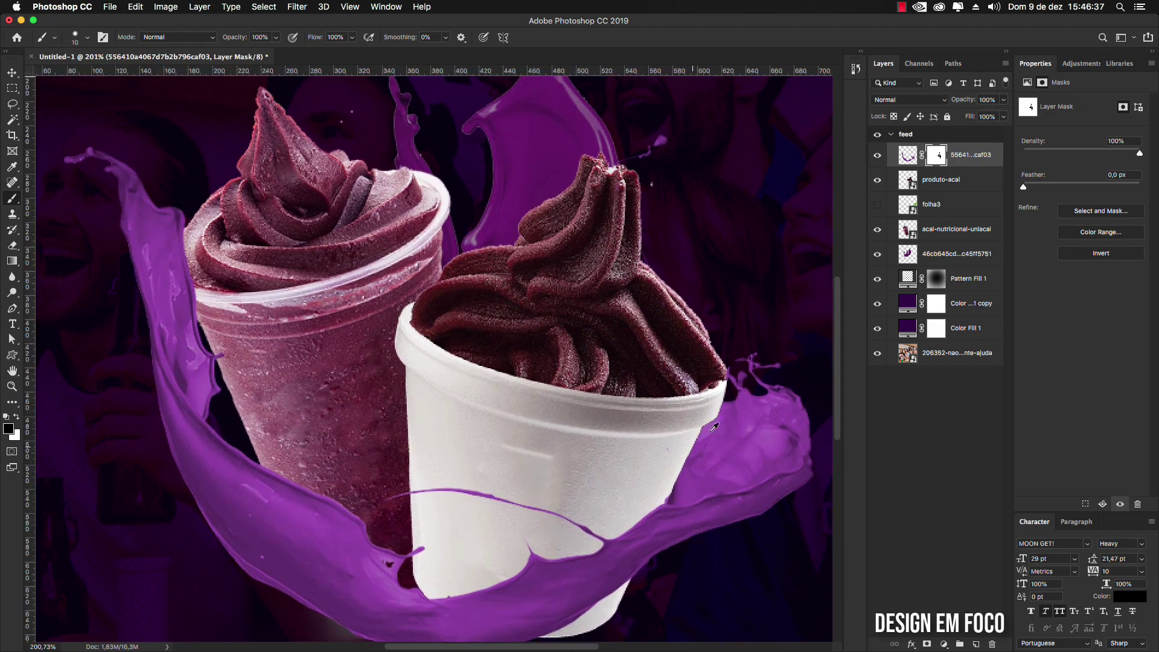
{"action": "scroll", "coordinate": [737, 414], "scroll_direction": "up", "scroll_amount": 15}
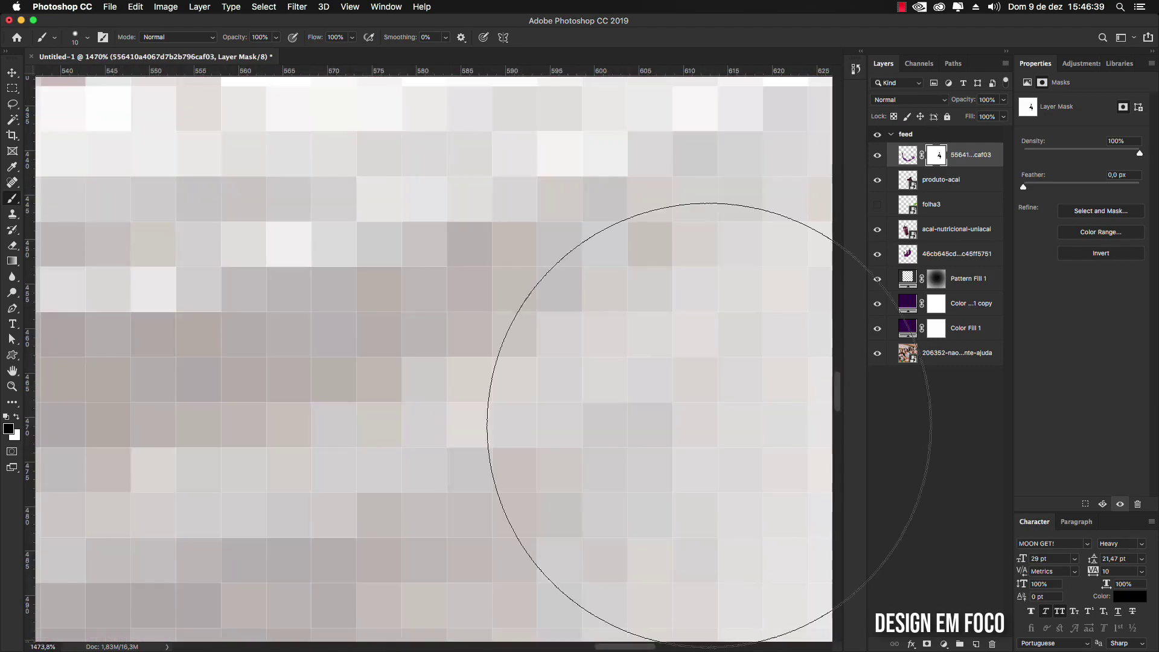
Step: Paint out the remaining liquid beside the white cup's rim on the front splash's layer mask
{"action": "scroll", "coordinate": [643, 407], "scroll_direction": "down", "scroll_amount": 10}
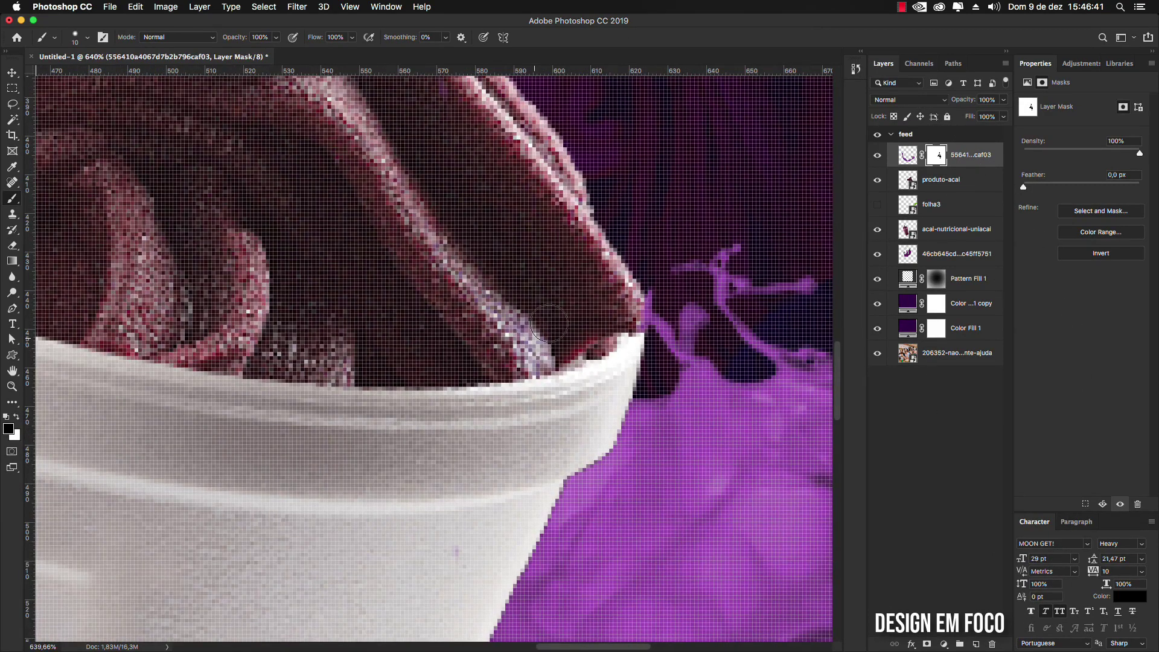
{"action": "mouse_move", "coordinate": [621, 307]}
{"action": "left_mouse_down"}
{"action": "mouse_move", "coordinate": [631, 328]}
{"action": "mouse_move", "coordinate": [628, 296]}
{"action": "left_mouse_up"}
{"action": "scroll", "coordinate": [628, 296], "scroll_direction": "down", "scroll_amount": 10}
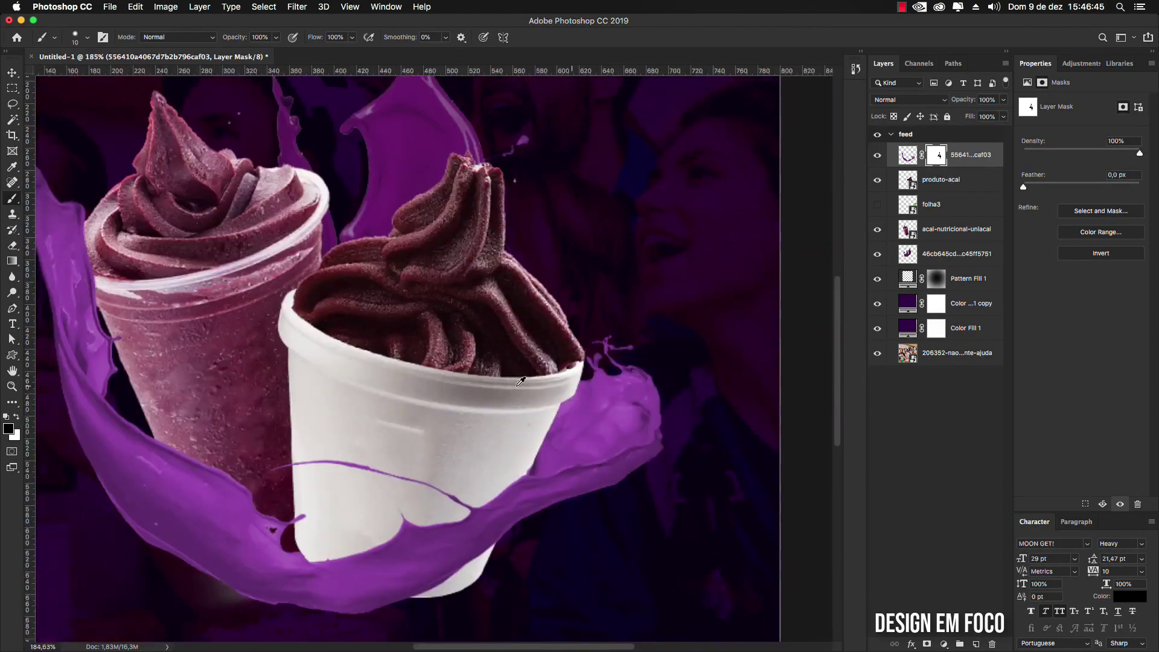
Step: Load the pink cup's outline, try masking the front splash over its rim and lower body, then undo the strokes and deselect
{"action": "scroll", "coordinate": [317, 337], "scroll_direction": "up", "scroll_amount": 10}
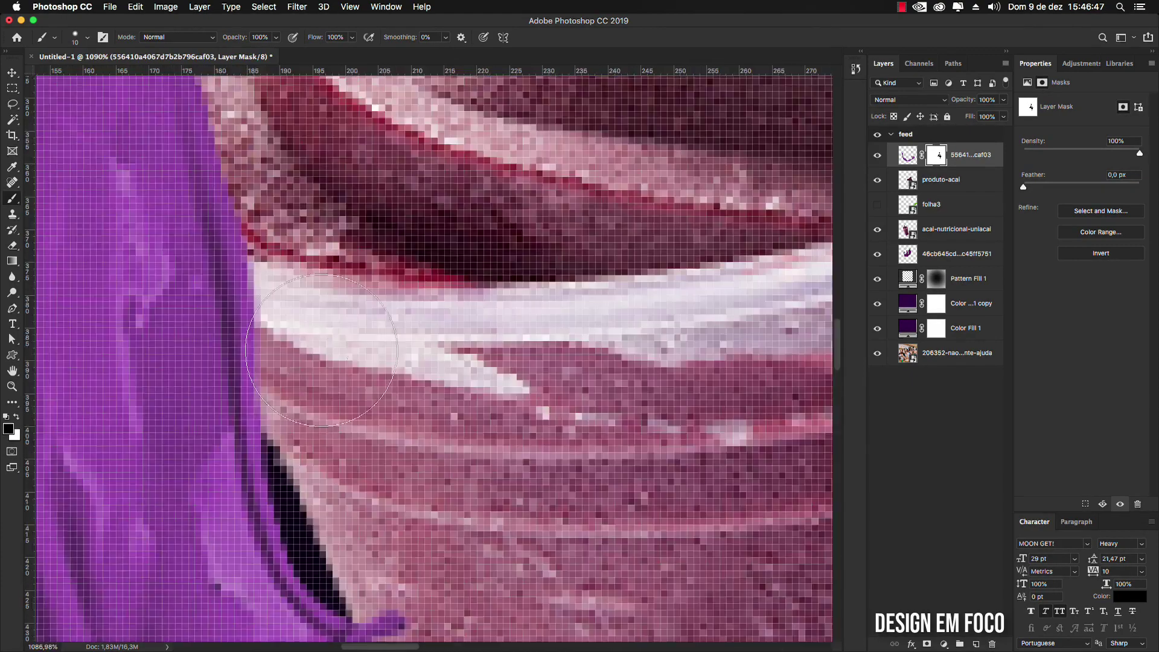
{"action": "scroll", "coordinate": [294, 373], "scroll_direction": "down", "scroll_amount": 10}
{"action": "scroll", "coordinate": [433, 333], "scroll_direction": "up", "scroll_amount": 6}
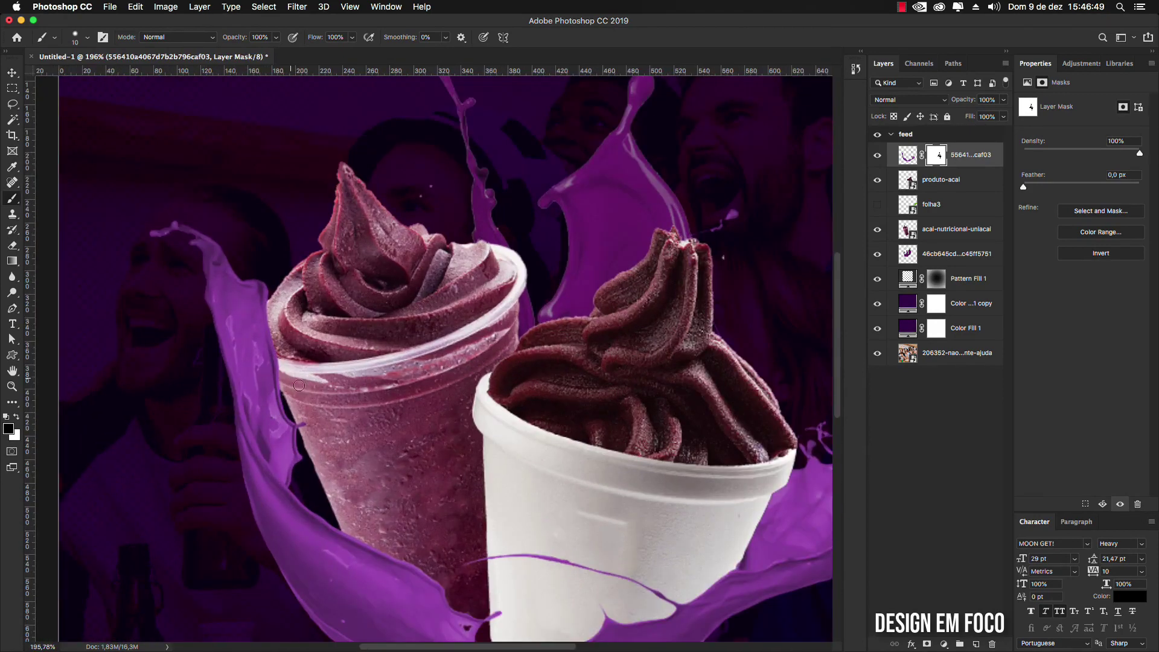
{"action": "scroll", "coordinate": [433, 334], "scroll_direction": "down", "scroll_amount": 3}
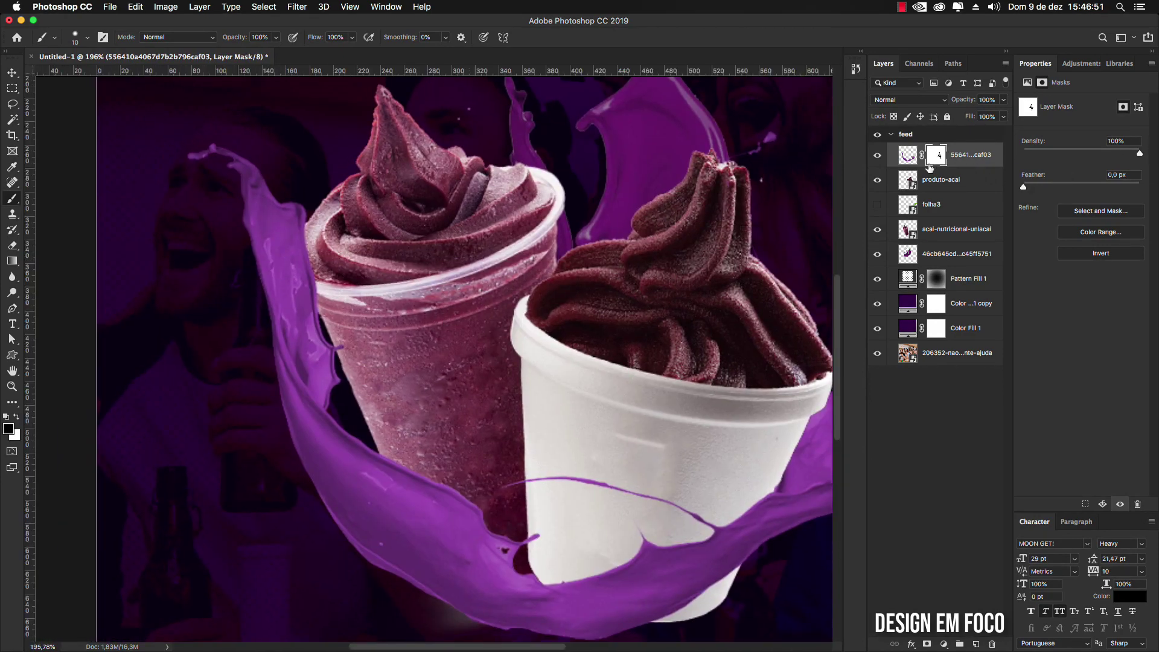
{"action": "left_click", "coordinate": [907, 230], "text": "super"}
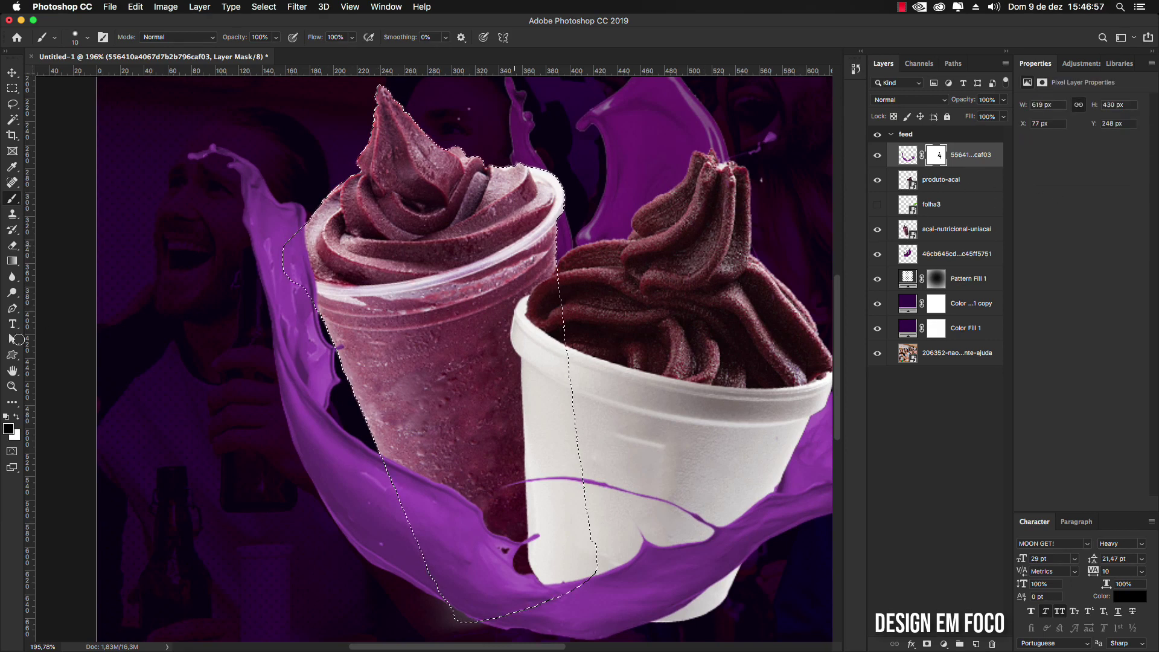
{"action": "mouse_move", "coordinate": [302, 250]}
{"action": "left_mouse_down"}
{"action": "mouse_move", "coordinate": [342, 363]}
{"action": "mouse_move", "coordinate": [296, 245]}
{"action": "mouse_move", "coordinate": [300, 277]}
{"action": "mouse_move", "coordinate": [291, 258]}
{"action": "mouse_move", "coordinate": [299, 284]}
{"action": "mouse_move", "coordinate": [292, 247]}
{"action": "mouse_move", "coordinate": [340, 200]}
{"action": "mouse_move", "coordinate": [301, 237]}
{"action": "mouse_move", "coordinate": [303, 266]}
{"action": "left_mouse_up"}
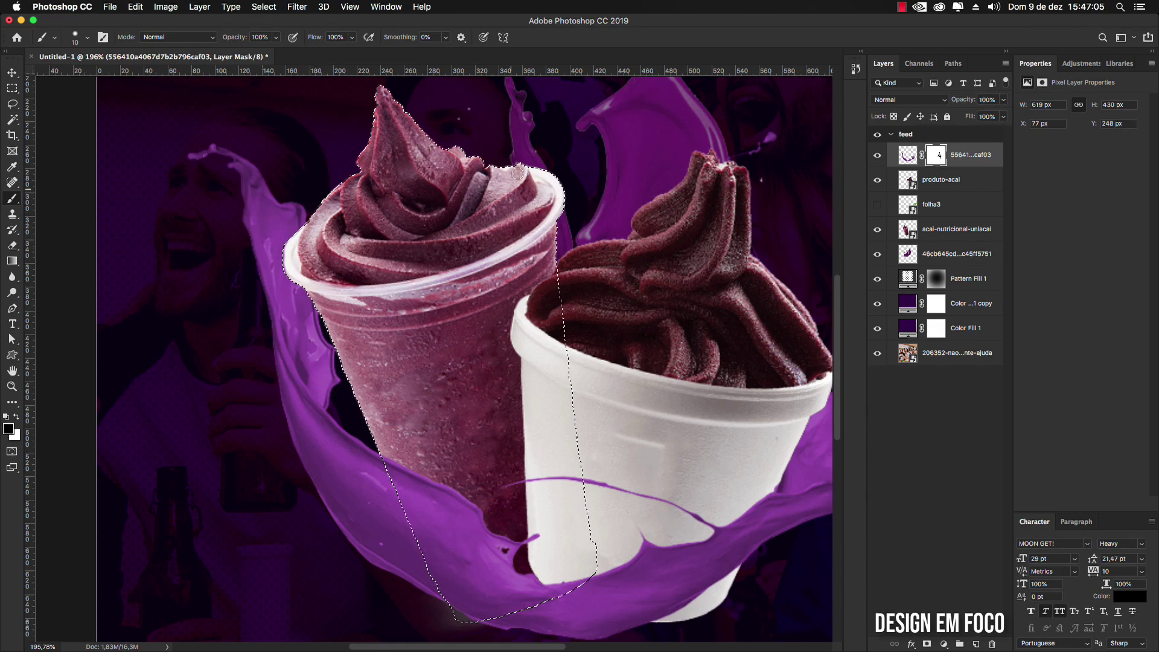
{"action": "mouse_move", "coordinate": [547, 498]}
{"action": "left_mouse_down"}
{"action": "mouse_move", "coordinate": [535, 486]}
{"action": "mouse_move", "coordinate": [514, 498]}
{"action": "left_mouse_up"}
{"action": "key", "text": "super+z"}
{"action": "key", "text": "super+z"}
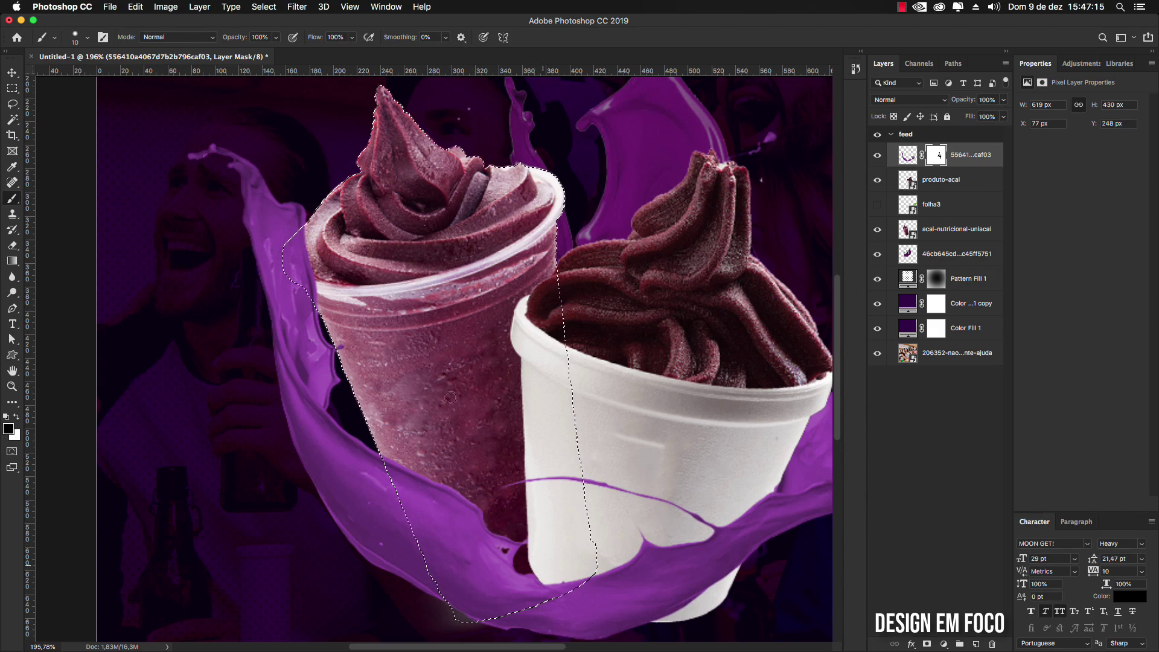
{"action": "key", "text": "super+d"}
Step: Load the pink cup's outline, paint black on the front splash's mask to uncover the cup's rim and upper side, and deselect
{"action": "scroll", "coordinate": [567, 378], "scroll_direction": "down", "scroll_amount": 2}
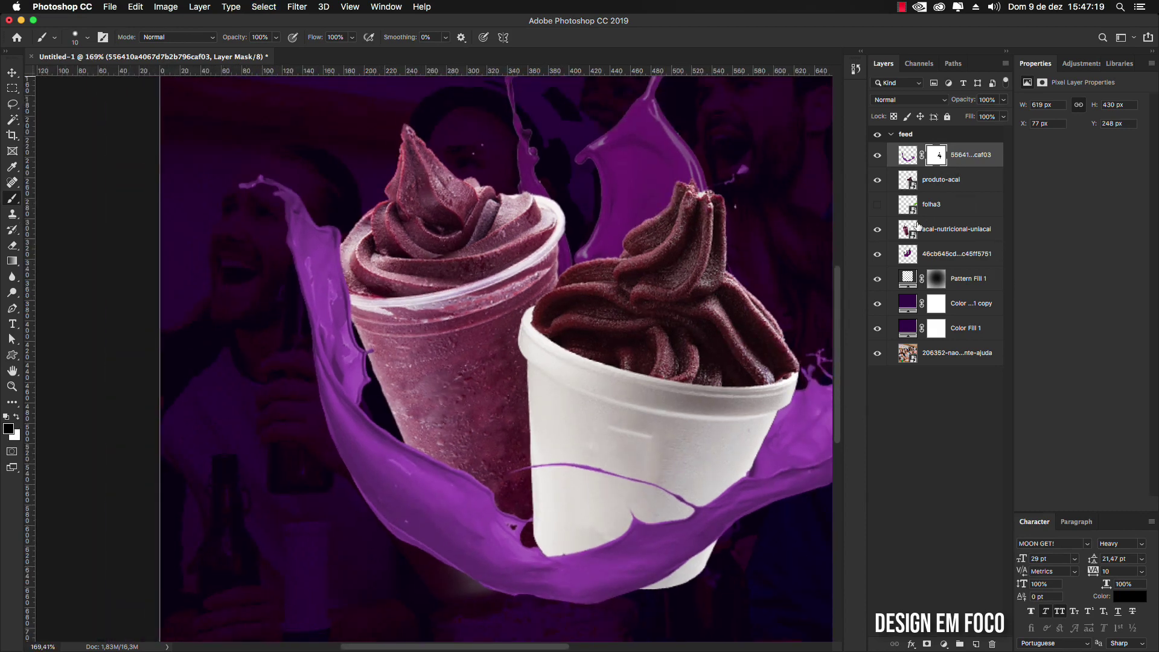
{"action": "scroll", "coordinate": [345, 297], "scroll_direction": "down", "scroll_amount": 1}
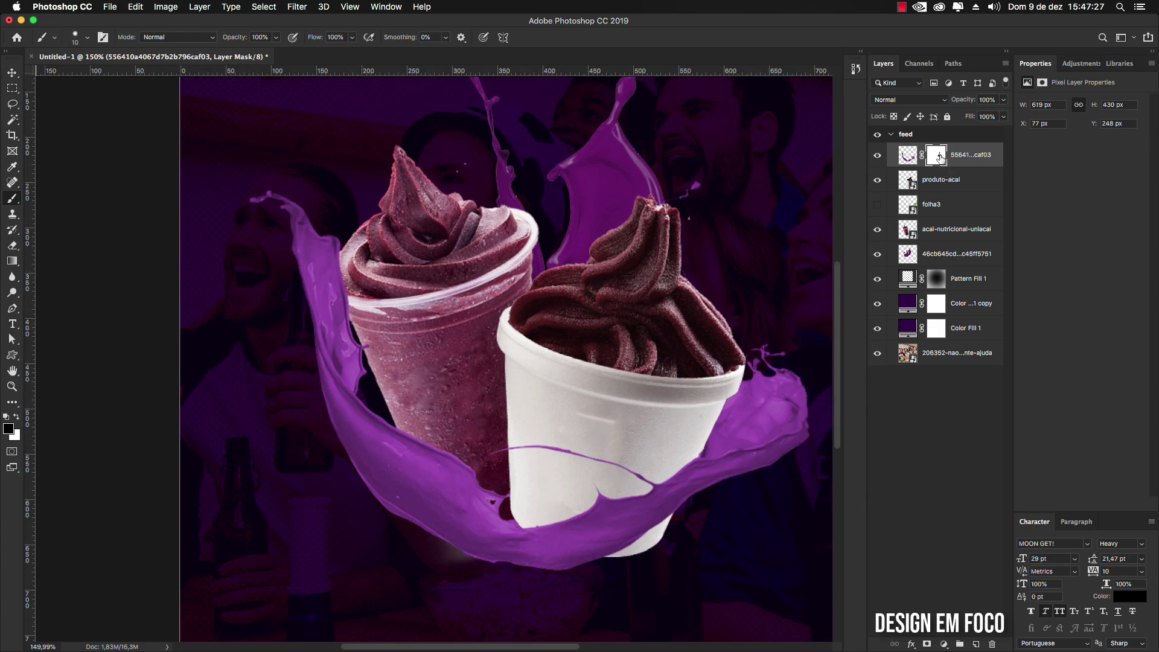
{"action": "left_click", "coordinate": [909, 229], "text": "super"}
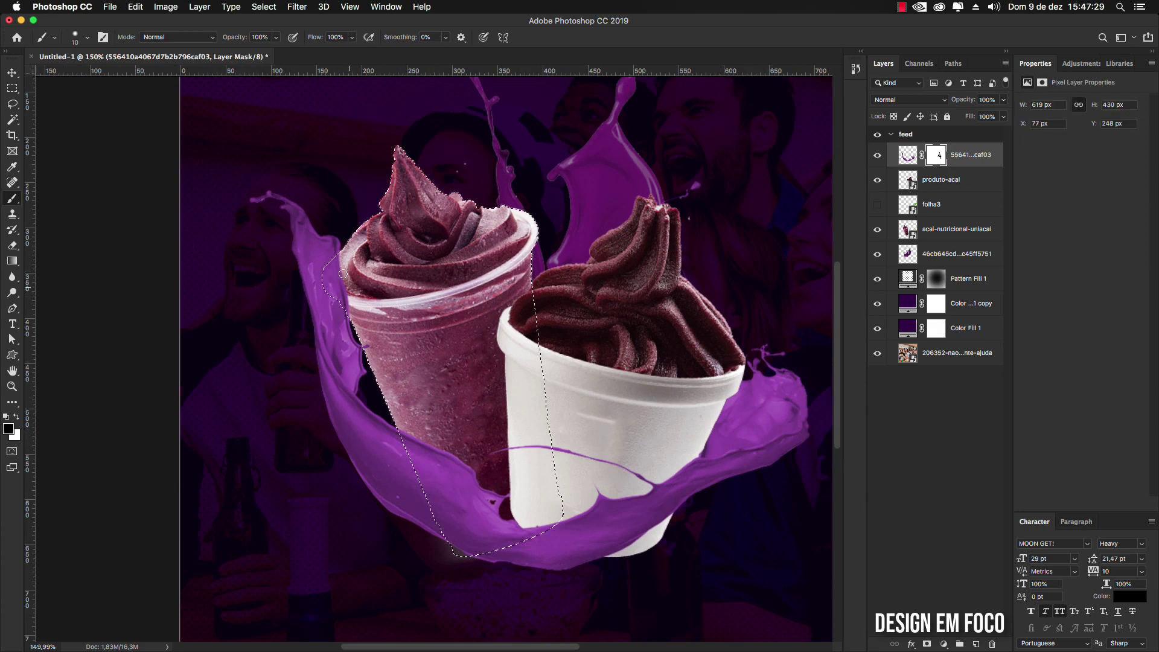
{"action": "mouse_move", "coordinate": [343, 273]}
{"action": "left_mouse_down"}
{"action": "mouse_move", "coordinate": [330, 266]}
{"action": "mouse_move", "coordinate": [329, 287]}
{"action": "mouse_move", "coordinate": [338, 297]}
{"action": "mouse_move", "coordinate": [340, 285]}
{"action": "mouse_move", "coordinate": [368, 349]}
{"action": "left_mouse_up"}
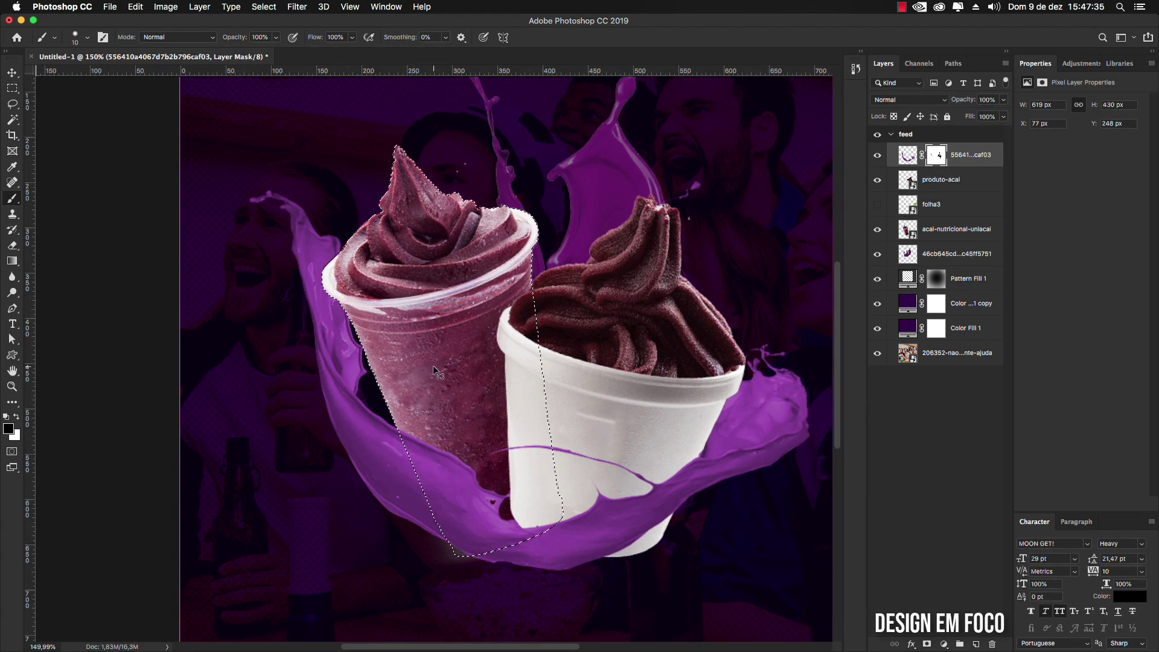
{"action": "key", "text": "super+d"}
Step: Add a layer mask to the rear splash and paint out its stray droplets above the pink cup and beside the thin splash tip
{"action": "left_click_drag", "start_coordinate": [572, 254], "coordinate": [517, 297]}
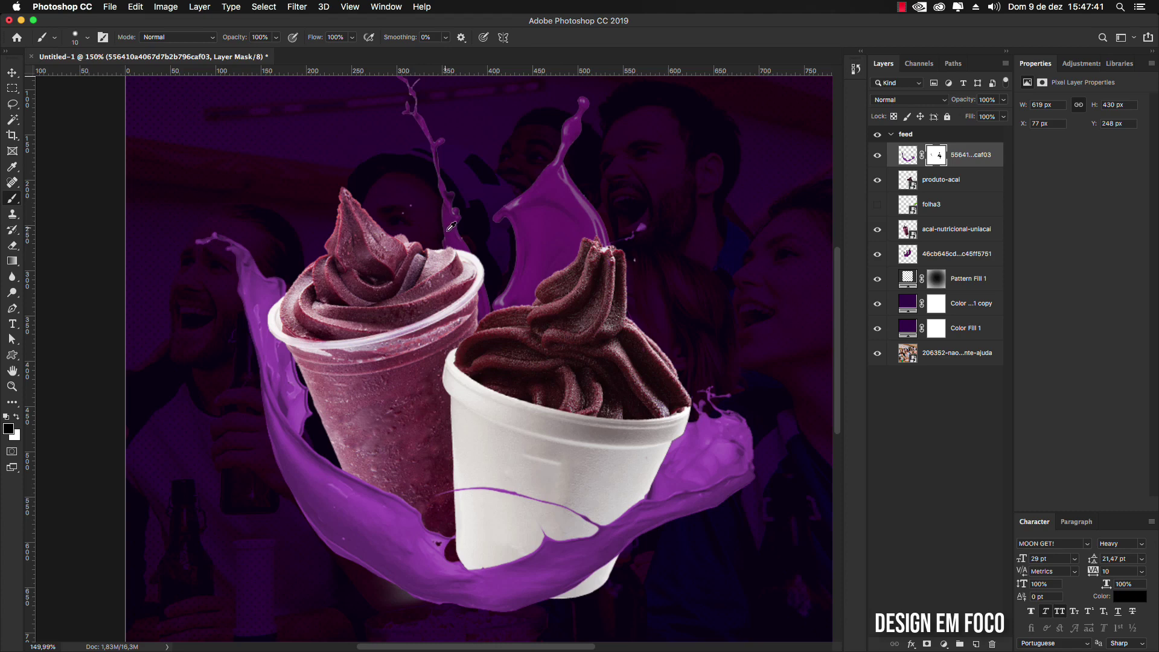
{"action": "scroll", "coordinate": [452, 226], "scroll_direction": "down", "scroll_amount": 2}
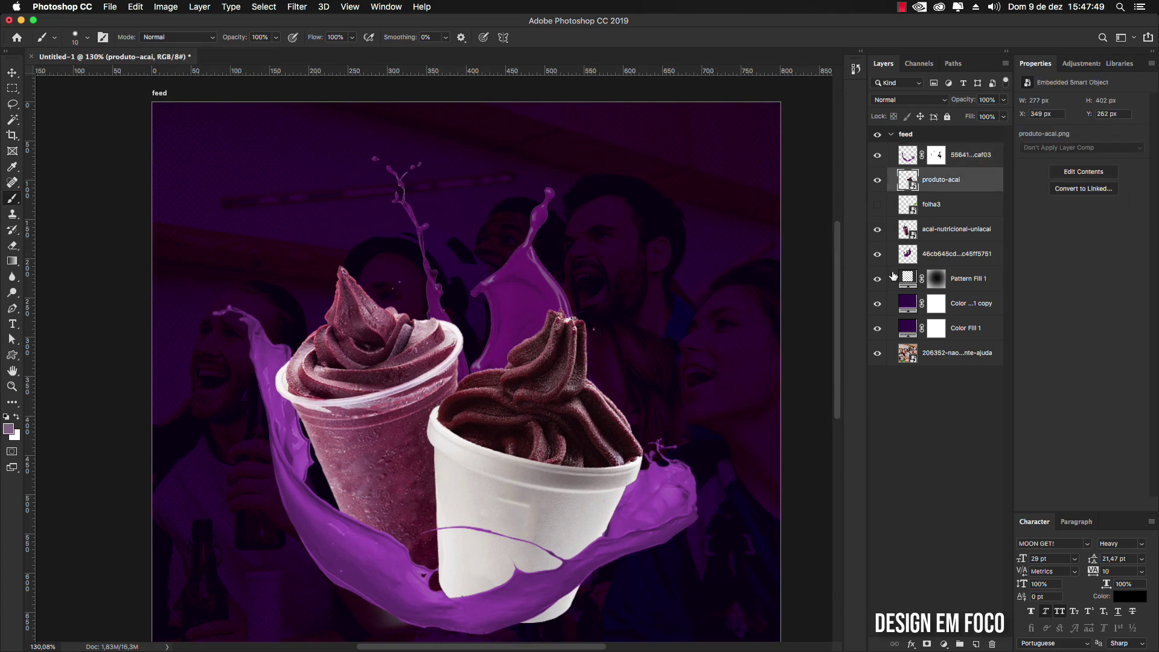
{"action": "left_click", "coordinate": [907, 260]}
{"action": "left_click", "coordinate": [927, 645]}
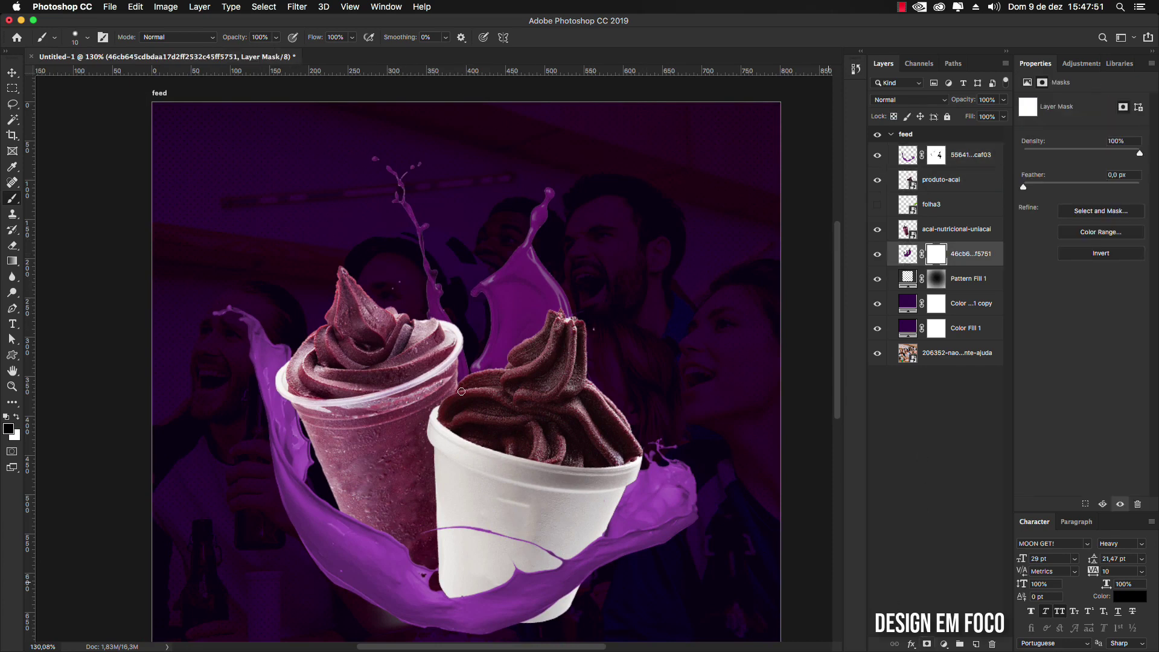
{"action": "left_click_drag", "start_coordinate": [406, 278], "coordinate": [397, 270]}
{"action": "left_click_drag", "start_coordinate": [379, 196], "coordinate": [379, 195]}
{"action": "left_click", "coordinate": [12, 72]}
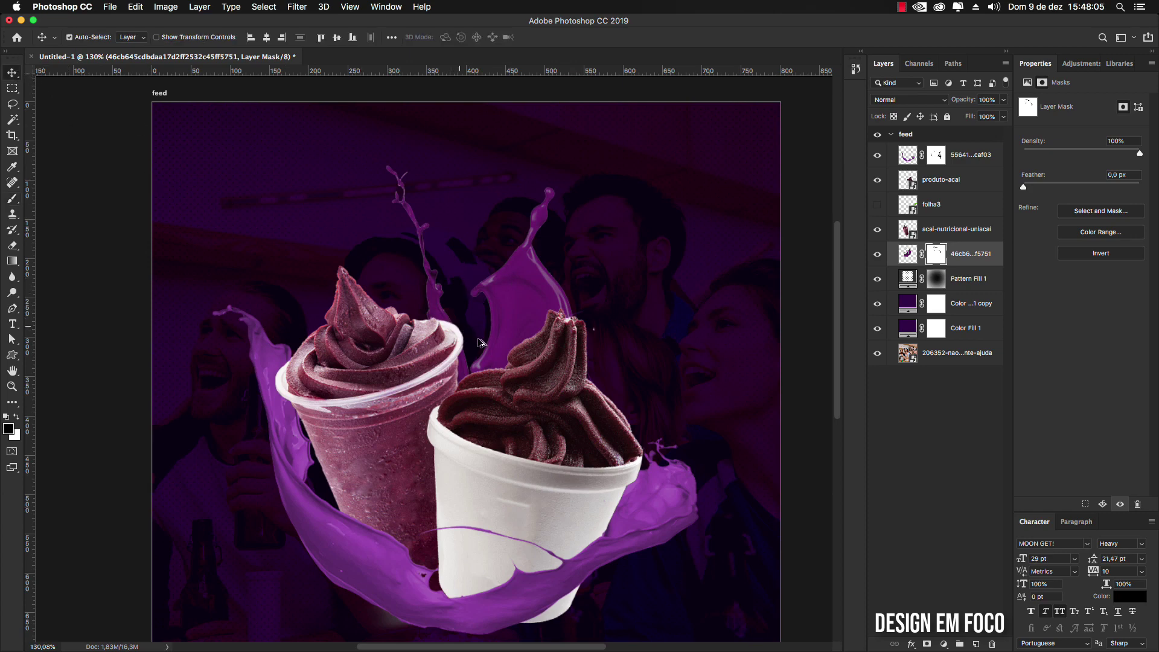
Step: Group the pattern fill, both purple colour fills and the people photo, and name the group BG
{"action": "scroll", "coordinate": [481, 343], "scroll_direction": "down", "scroll_amount": 2}
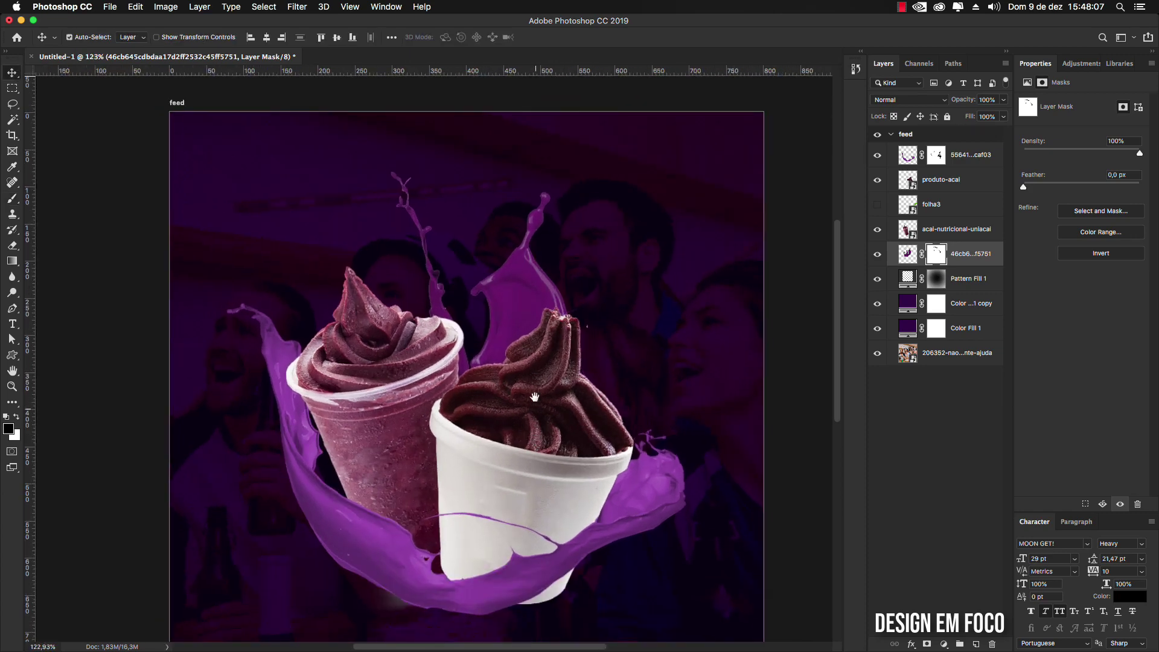
{"action": "scroll", "coordinate": [535, 397], "scroll_direction": "down", "scroll_amount": 2}
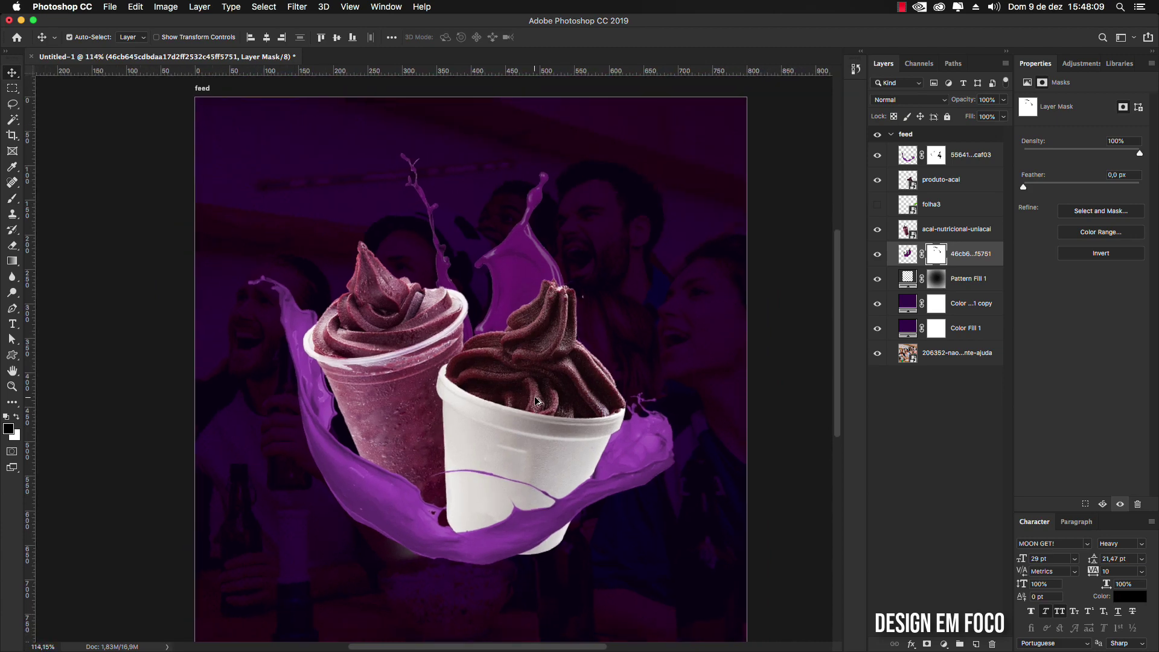
{"action": "scroll", "coordinate": [535, 402], "scroll_direction": "down", "scroll_amount": 5}
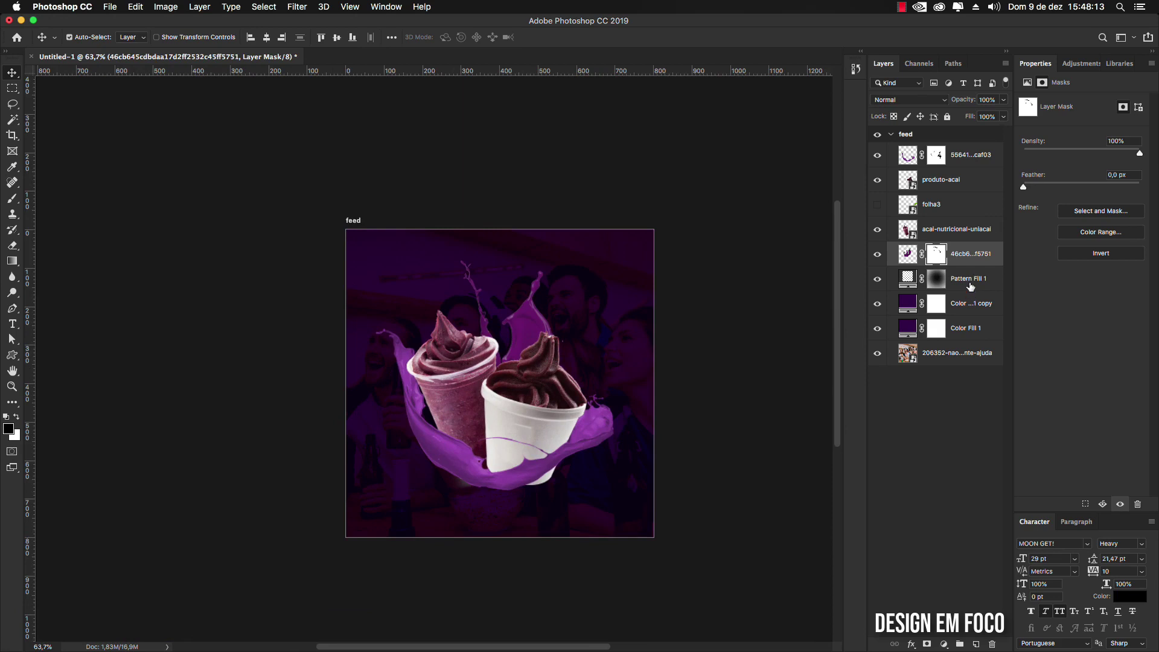
{"action": "left_click", "coordinate": [970, 286]}
{"action": "left_click", "coordinate": [962, 355], "text": "shift"}
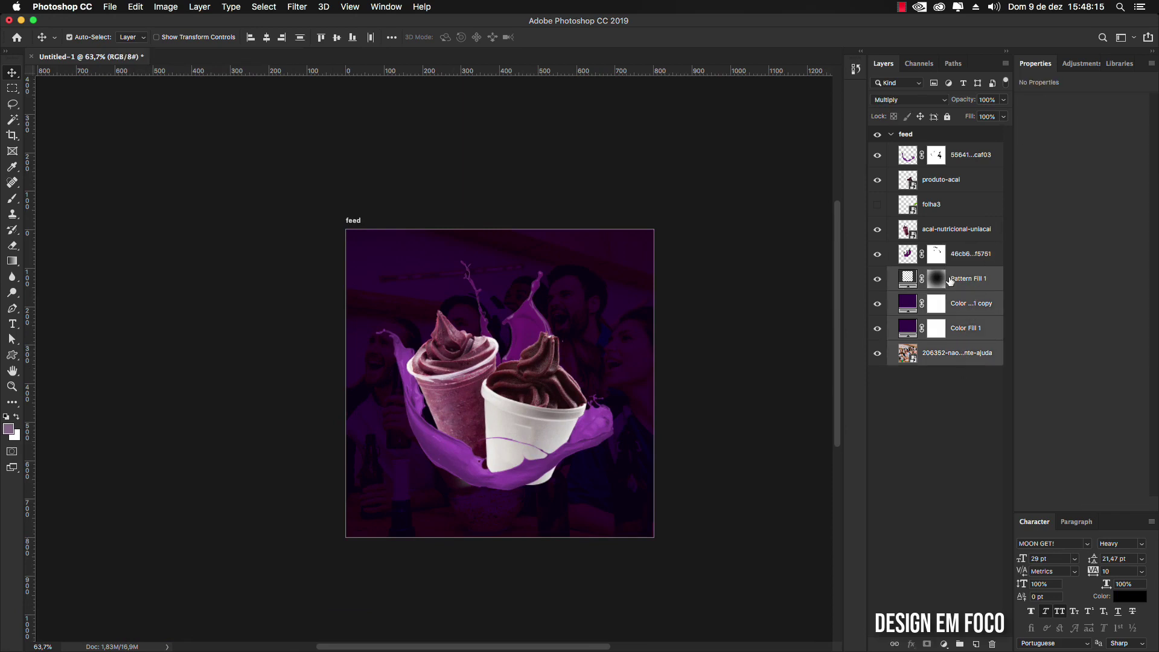
{"action": "key", "text": "super+g"}
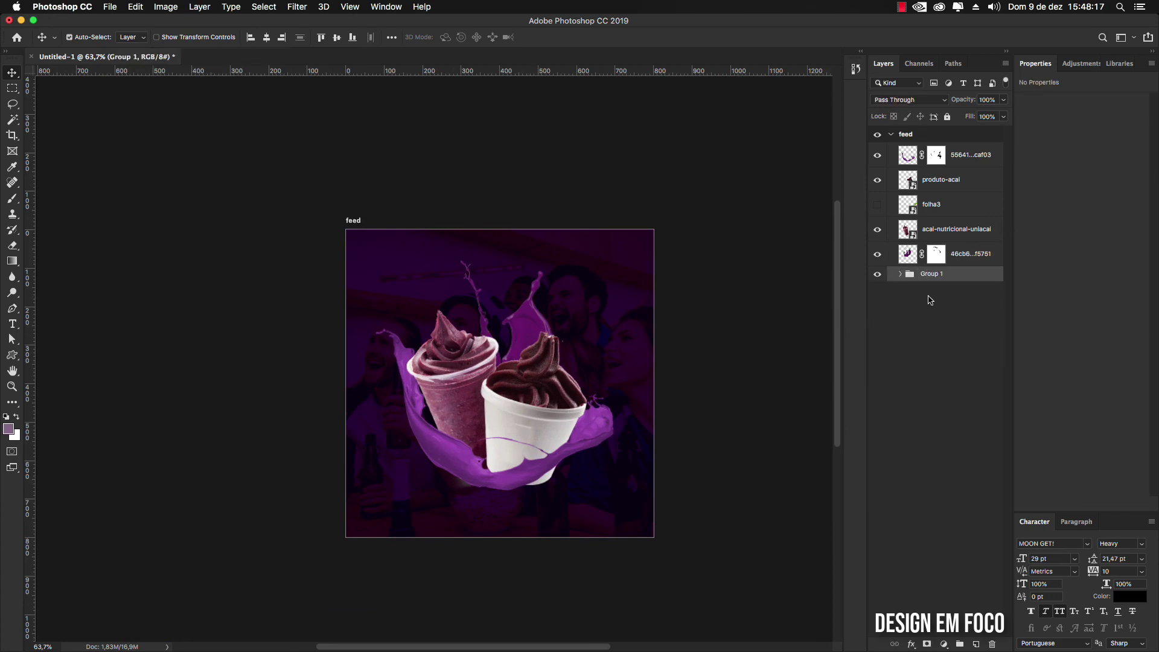
{"action": "double_click", "coordinate": [931, 275]}
{"action": "type", "text": "BG"}
{"action": "key", "text": "Return"}
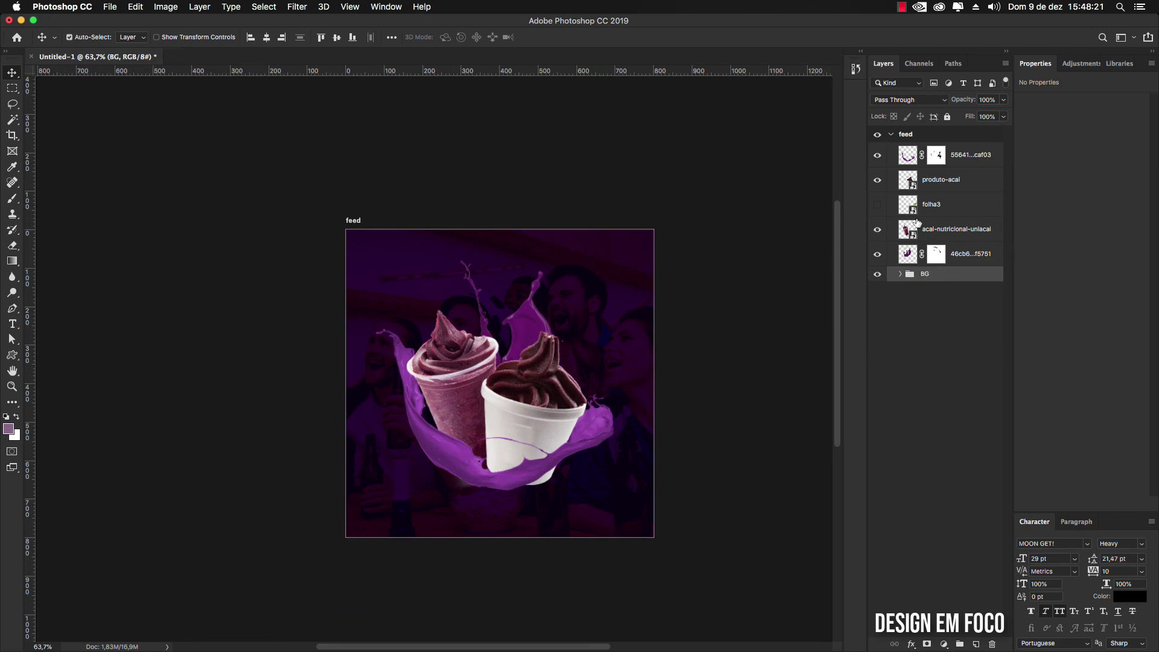
Step: Move the folha3 layer above the other layers and group the two cups with both splashes as produto
{"action": "left_click_drag", "start_coordinate": [935, 206], "coordinate": [937, 146]}
{"action": "left_click", "coordinate": [961, 180]}
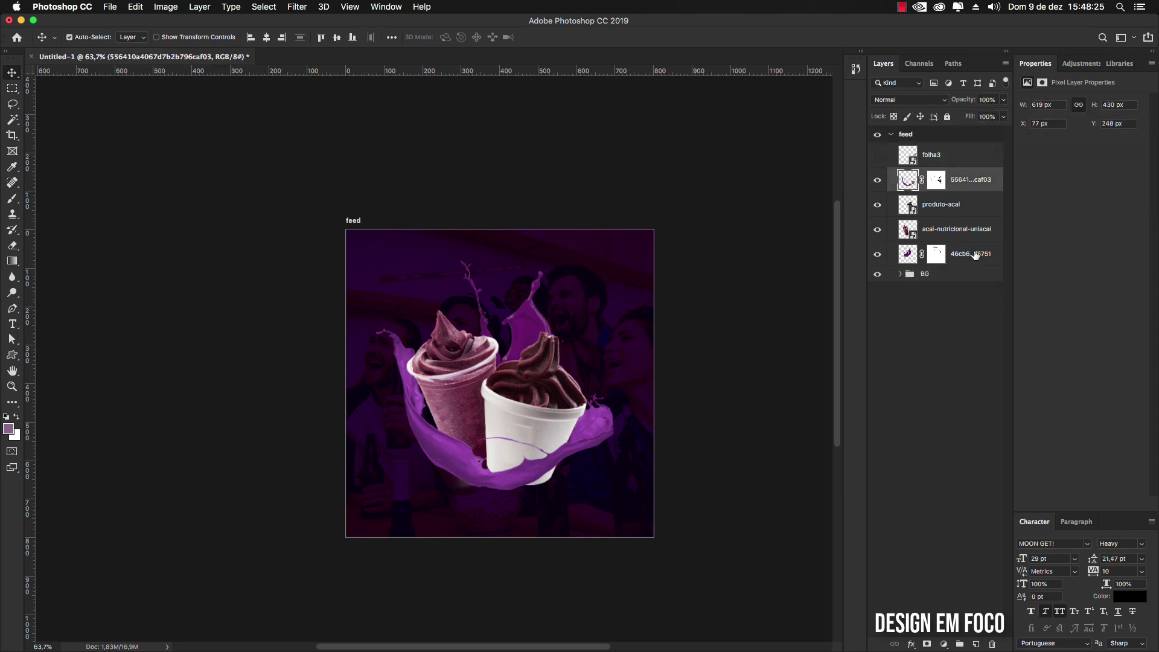
{"action": "left_click", "coordinate": [976, 254], "text": "shift"}
{"action": "key", "text": "super+g"}
{"action": "double_click", "coordinate": [943, 174]}
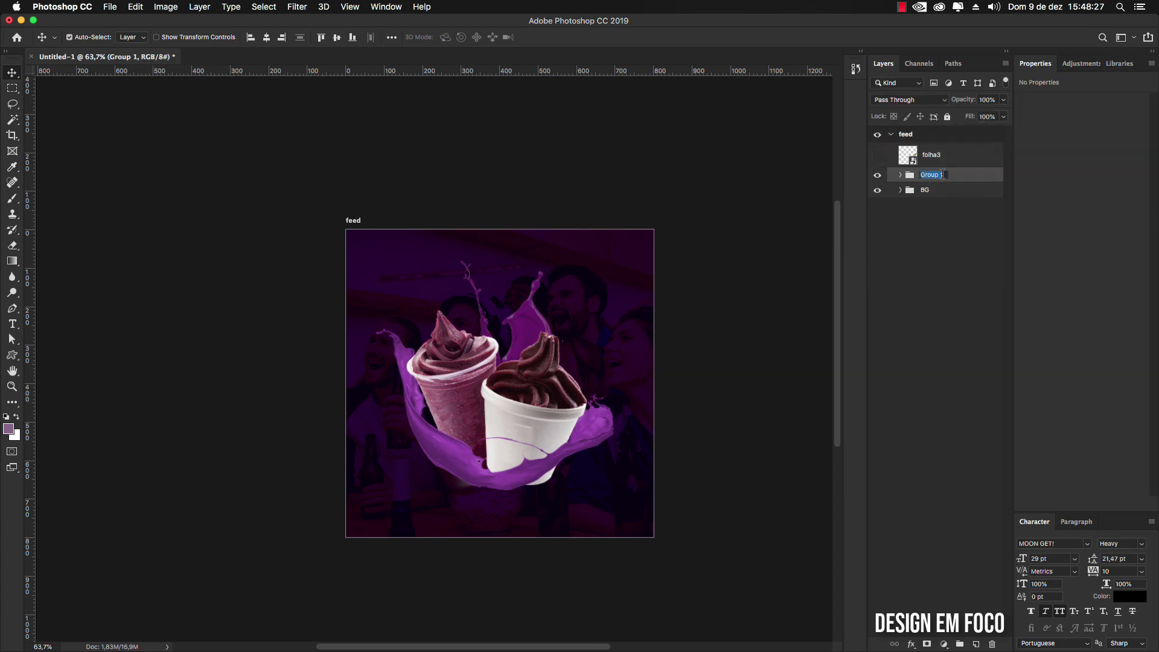
{"action": "type", "text": "ptoduto"}
{"action": "key", "text": "Return"}
Step: Check the leaf layer's placement, then scale the produto group down around its centre, leaving about 123 px above it
{"action": "left_click", "coordinate": [880, 154]}
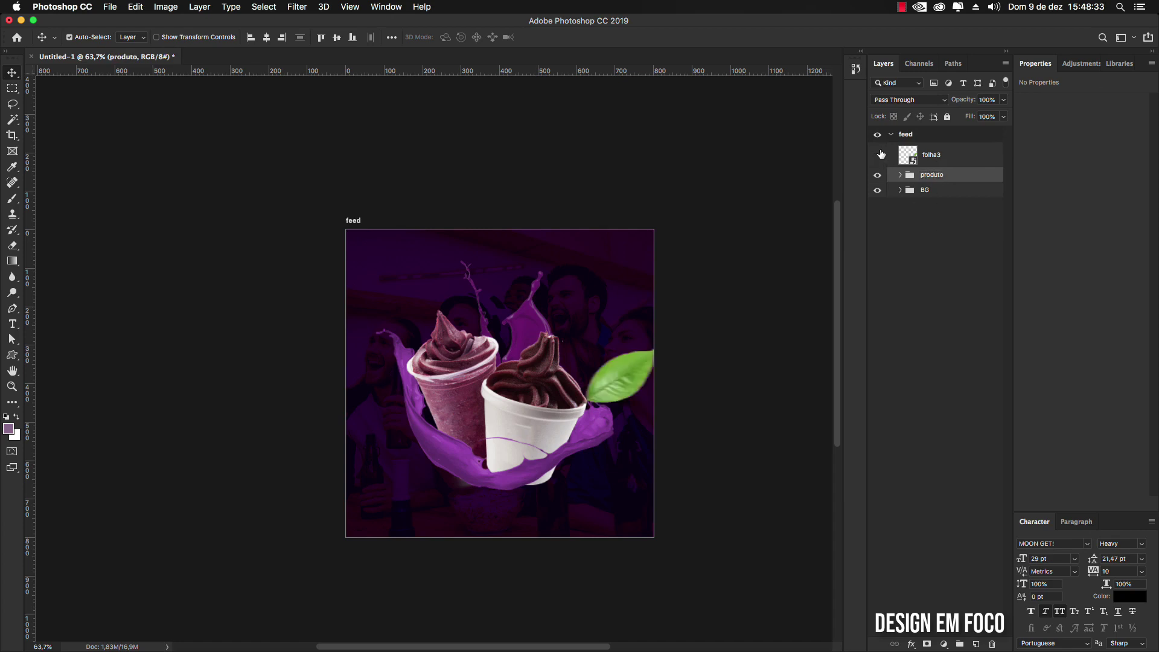
{"action": "left_click", "coordinate": [880, 155]}
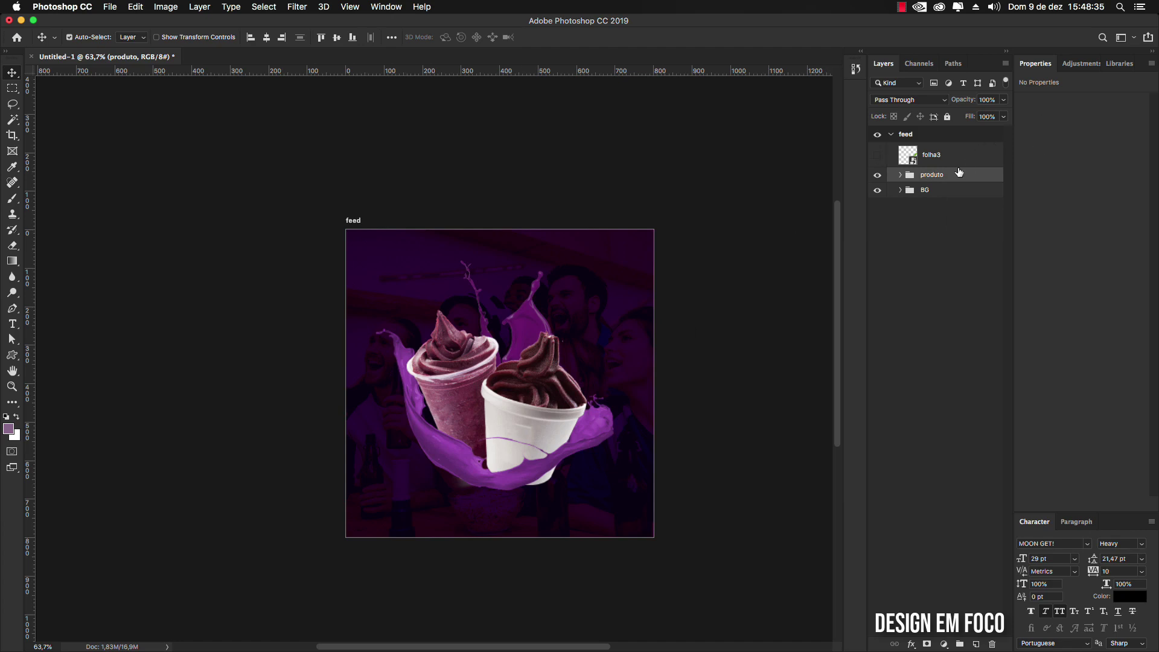
{"action": "key", "text": "super+t"}
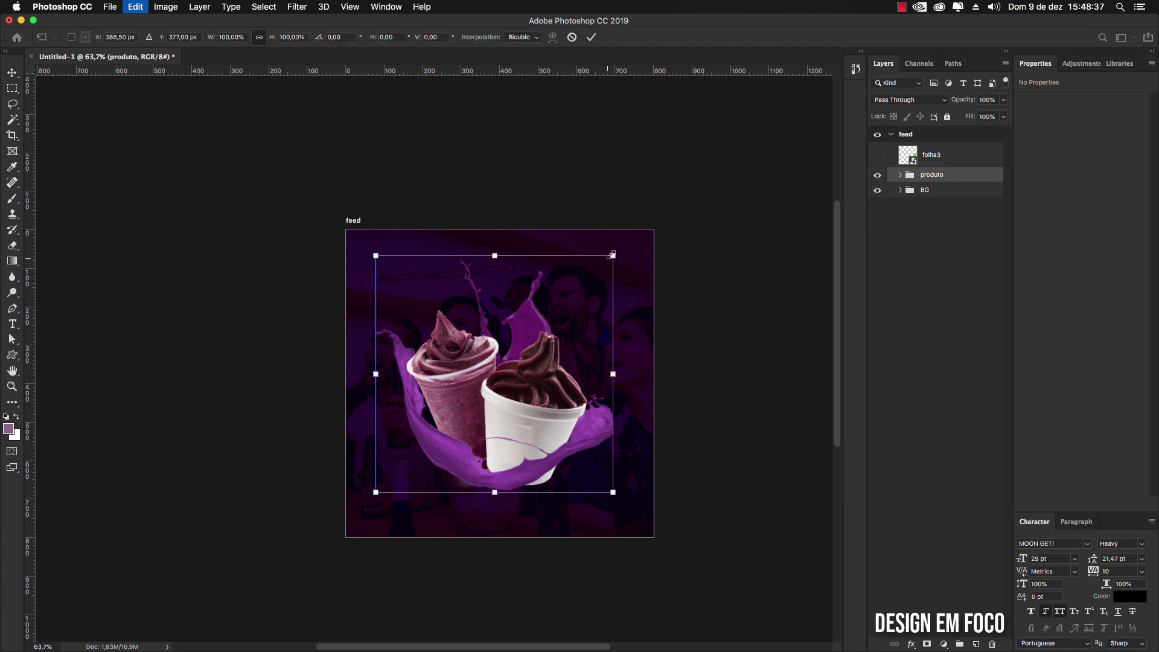
{"action": "left_click_drag", "start_coordinate": [612, 256], "coordinate": [590, 272]}
{"action": "key", "text": "Return"}
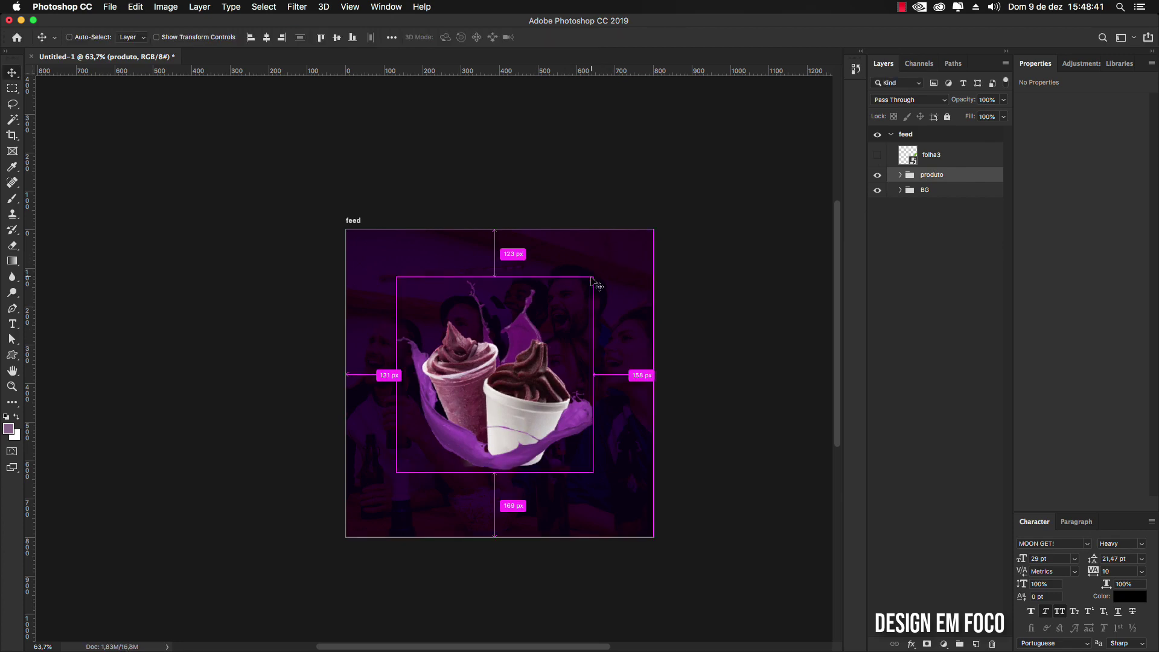
{"action": "scroll", "coordinate": [594, 281], "scroll_direction": "up", "scroll_amount": 5}
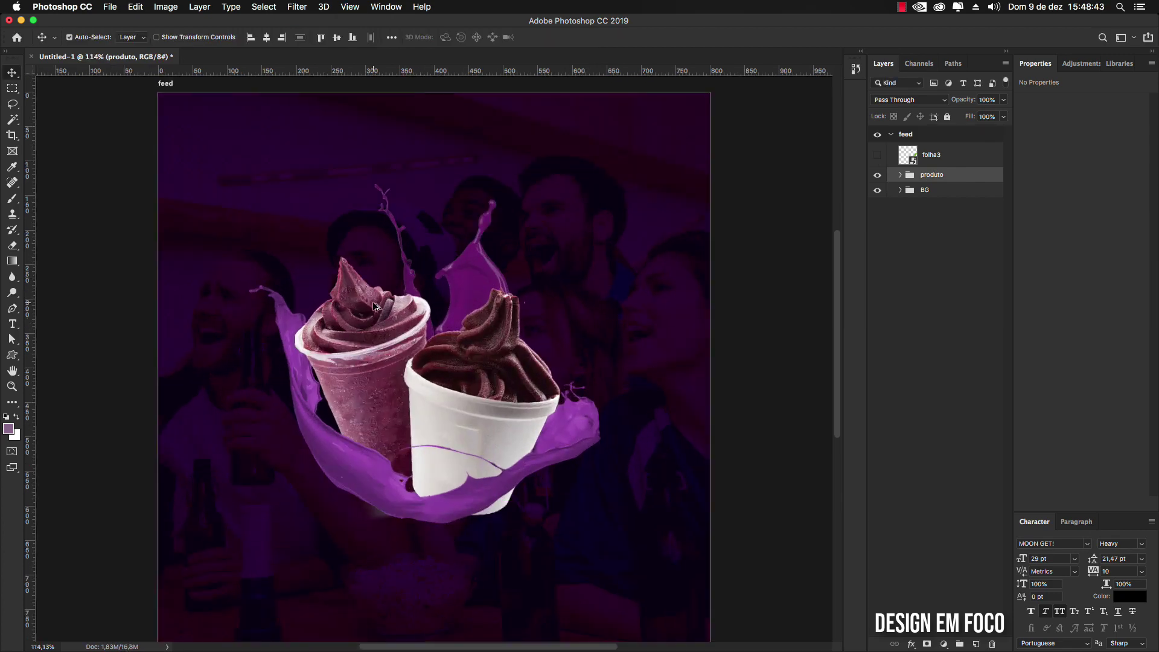
{"action": "scroll", "coordinate": [380, 299], "scroll_direction": "down", "scroll_amount": 1}
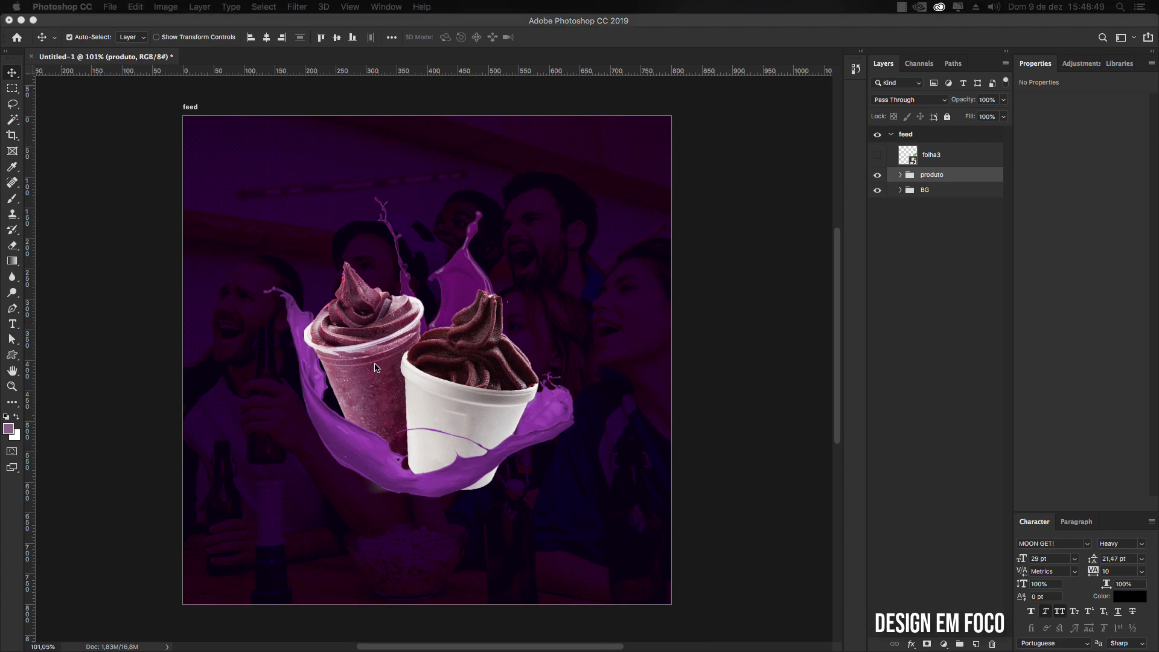
Step: Hide the produto group and add the text "Aqui o" in black 29 pt MOON GET! Heavy near the artboard's upper edge
{"action": "left_click", "coordinate": [878, 177]}
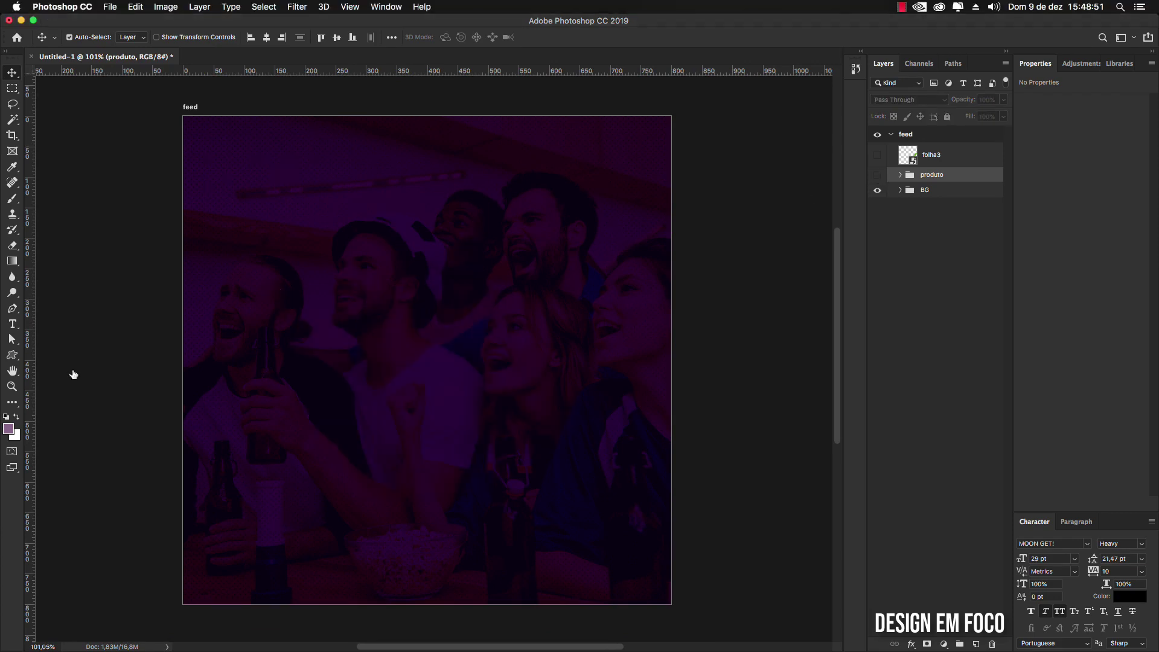
{"action": "left_click", "coordinate": [15, 325]}
{"action": "left_click_drag", "start_coordinate": [197, 162], "coordinate": [347, 189]}
{"action": "type", "text": "AQUI!"}
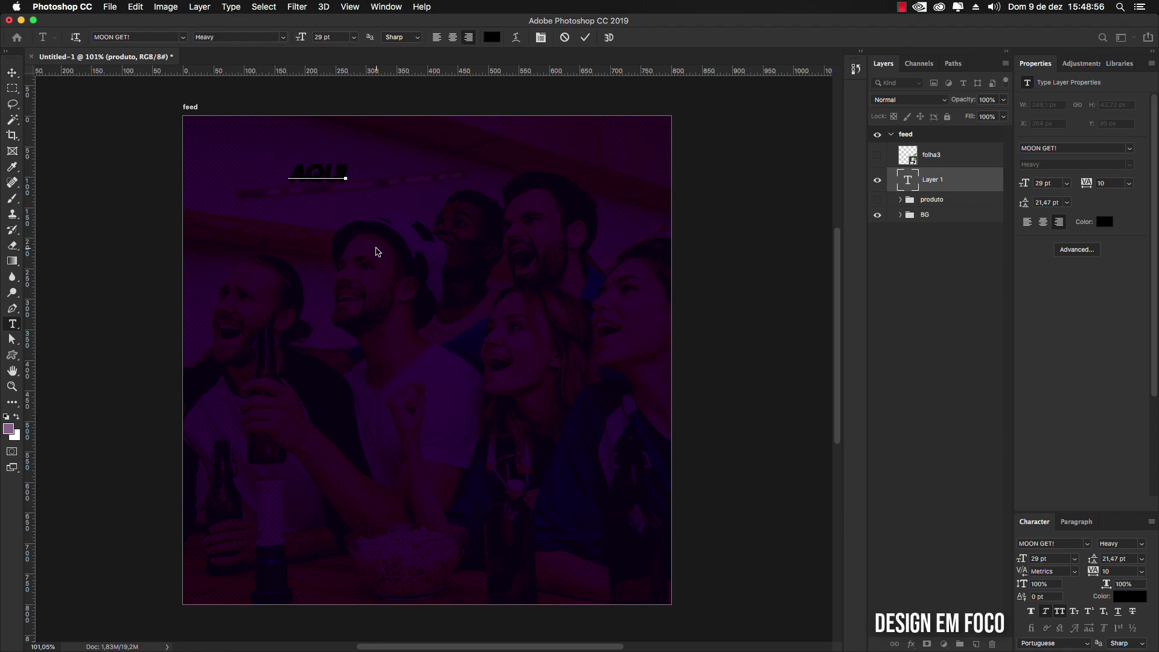
{"action": "key", "text": "BackSpace"}
{"action": "type", "text": "O"}
{"action": "key", "text": "super+Return"}
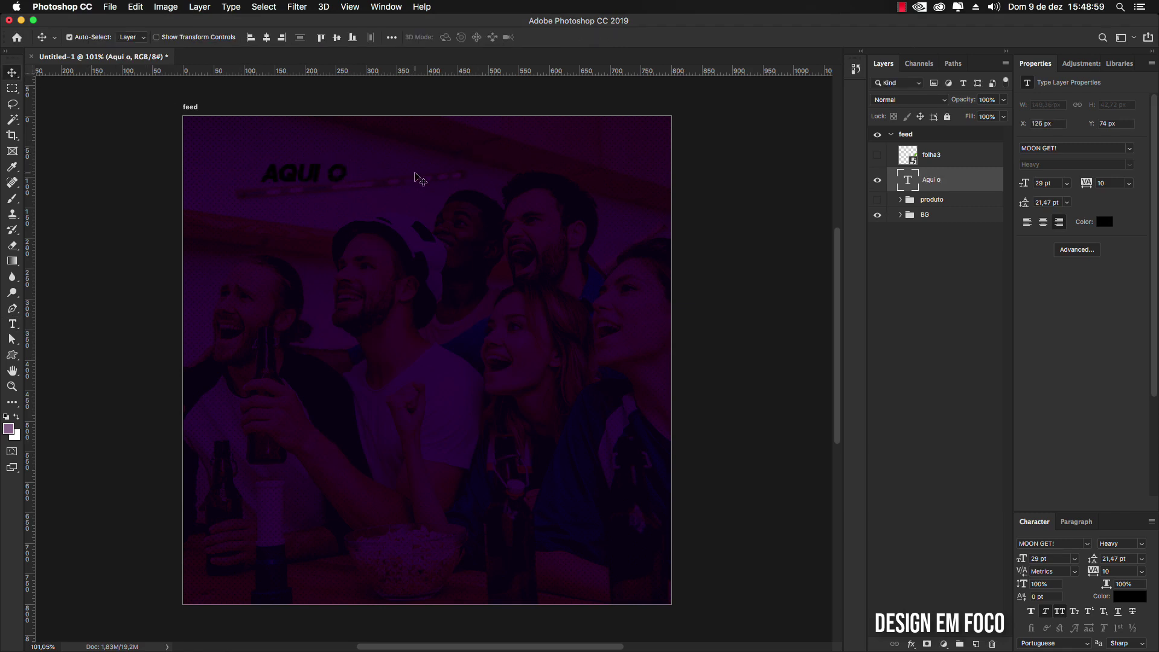
Step: Enlarge the "Aqui o" text to 44.28 pt and move it to X 186 px, Y 51 px
{"action": "key", "text": "super+t"}
{"action": "left_click_drag", "start_coordinate": [348, 195], "coordinate": [405, 180]}
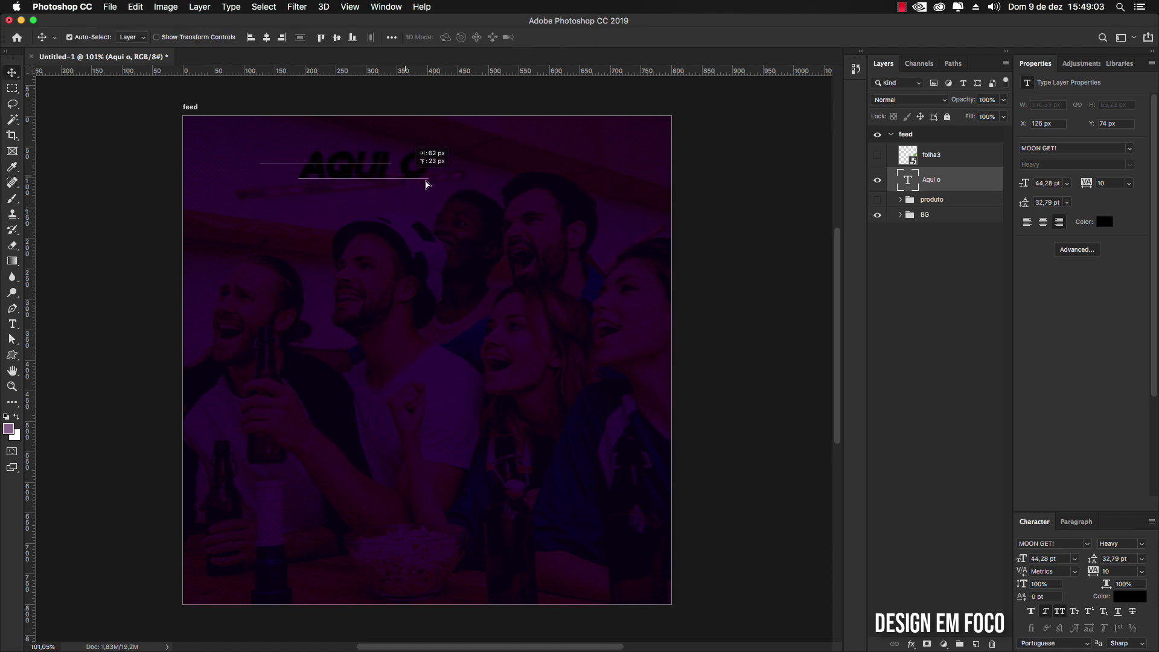
{"action": "key", "text": "Return"}
{"action": "mouse_move", "coordinate": [945, 179]}
{"action": "left_mouse_down"}
{"action": "mouse_move", "coordinate": [941, 154]}
{"action": "mouse_move", "coordinate": [966, 187]}
{"action": "left_mouse_up"}
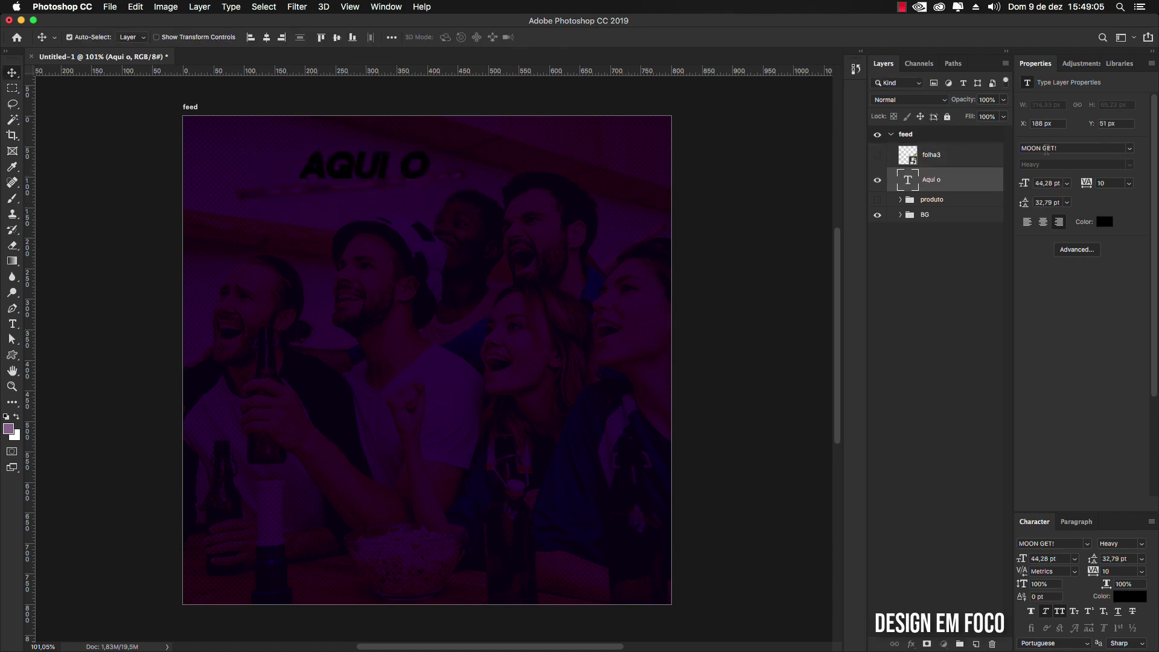
Step: Change the colour of the "Aqui o" text to white
{"action": "left_click", "coordinate": [1105, 221]}
{"action": "left_click_drag", "start_coordinate": [202, 284], "coordinate": [141, 172]}
{"action": "left_click", "coordinate": [424, 175]}
{"action": "key", "text": "v"}
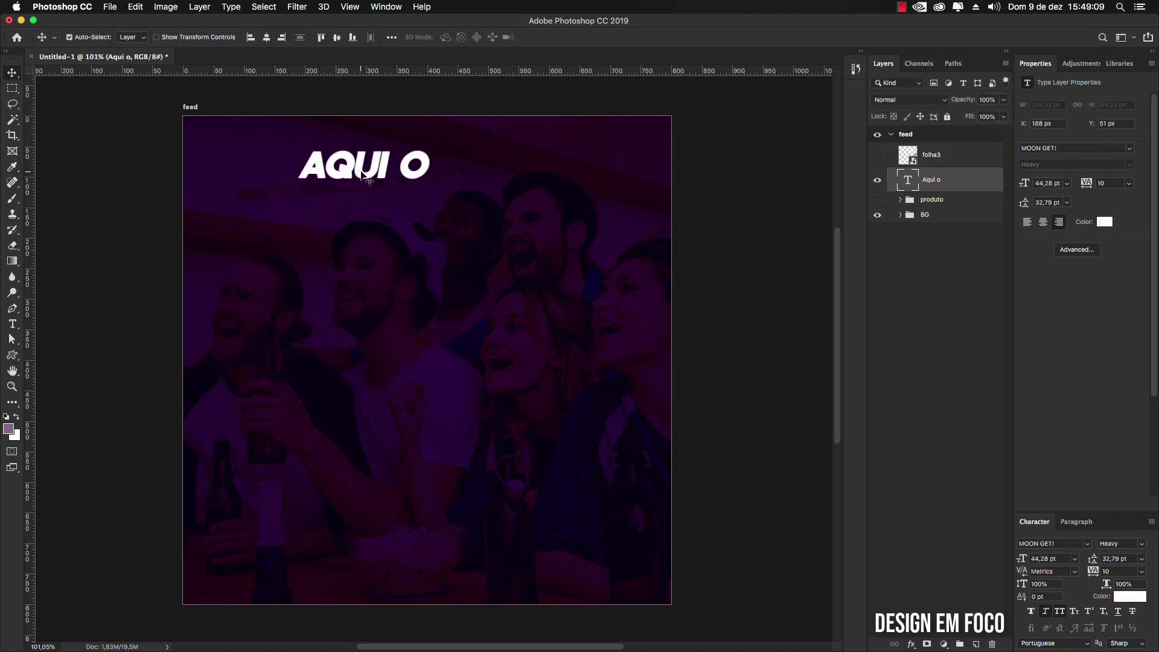
Step: Raise the "Aqui o" text to Y 28 px, duplicate it just below and change the copy's wording to "AÇAÍ"
{"action": "left_click_drag", "start_coordinate": [360, 175], "coordinate": [386, 196]}
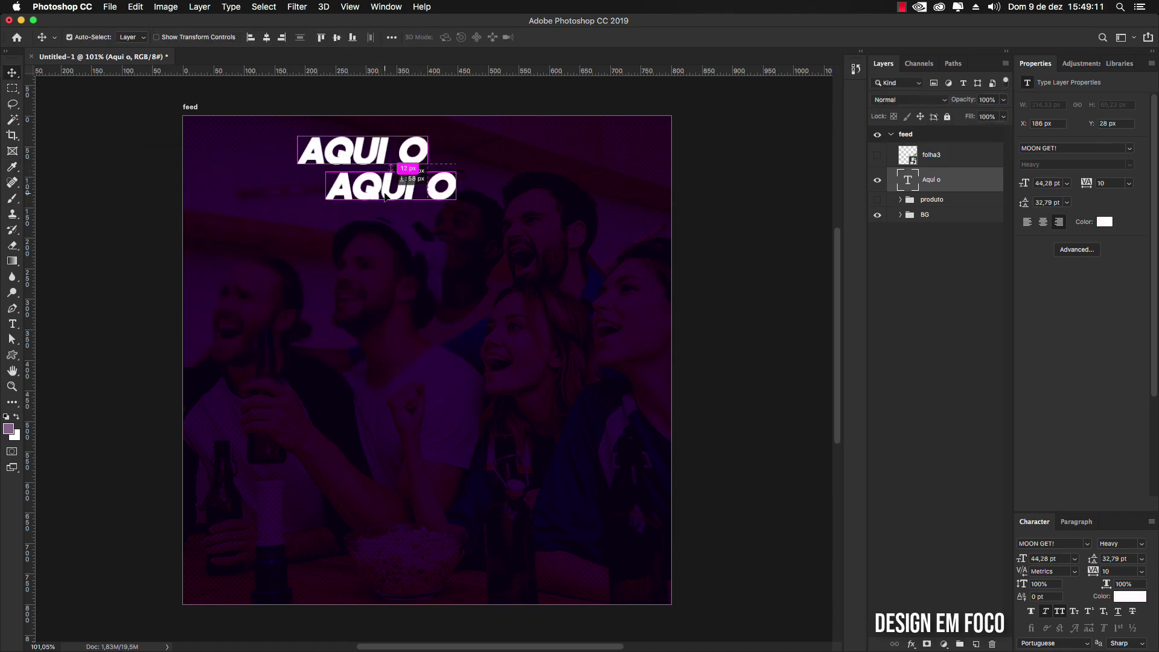
{"action": "key", "text": "t"}
{"action": "triple_click", "coordinate": [384, 190]}
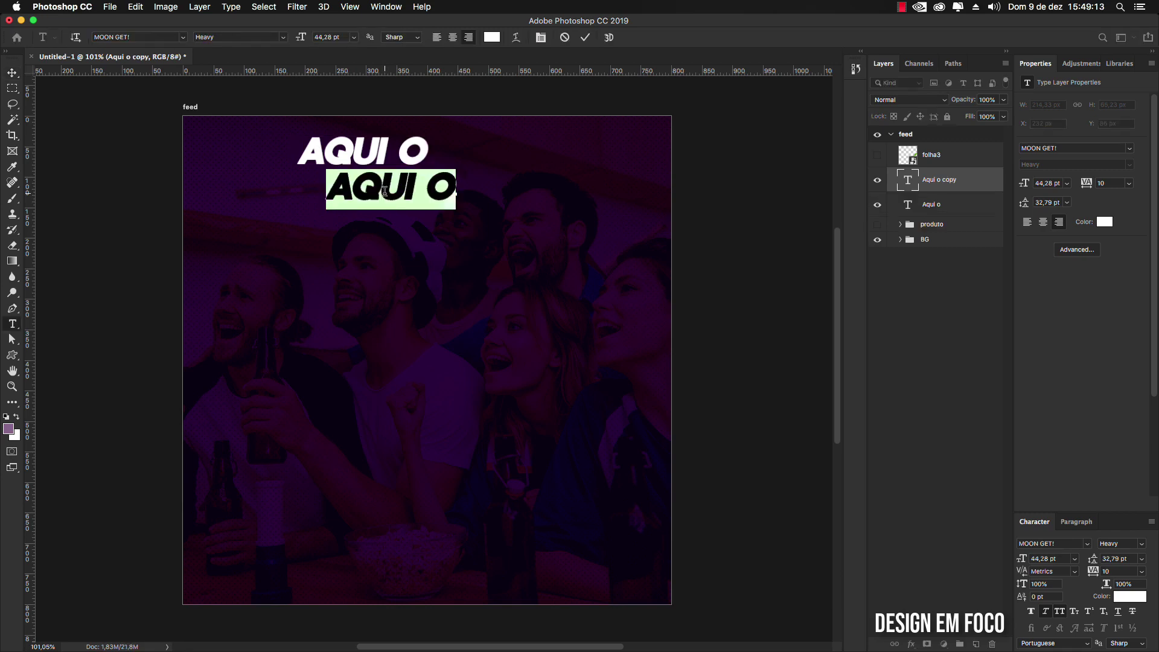
{"action": "type", "text": "AÇÇÃ"}
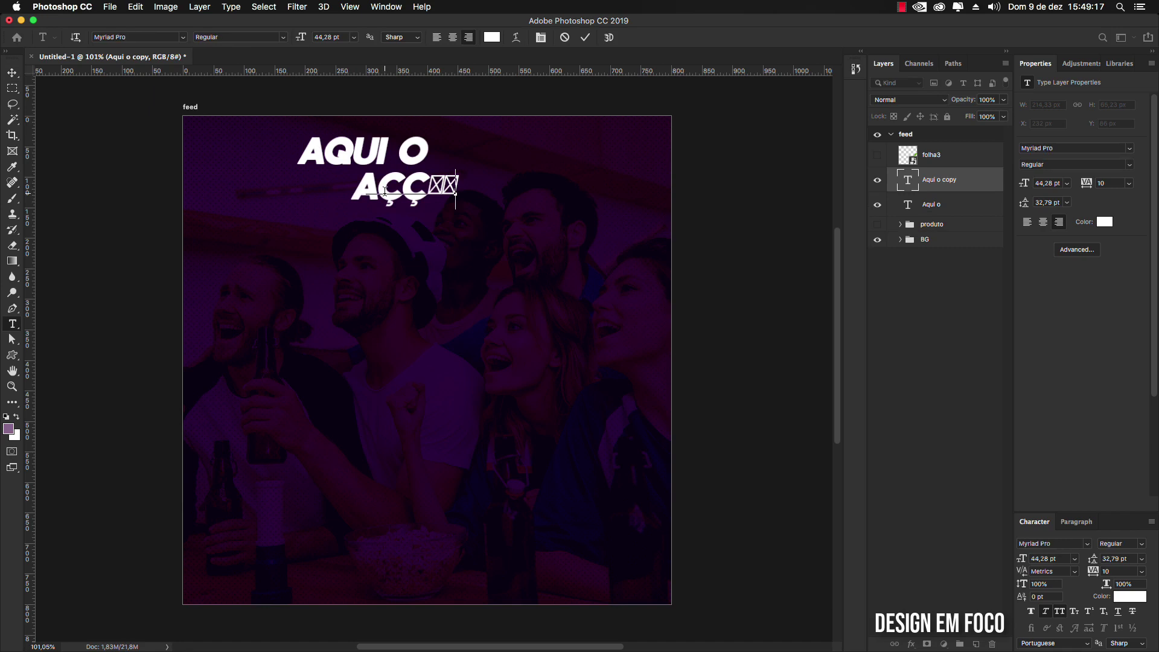
{"action": "key", "text": "BackSpace"}
{"action": "key", "text": "BackSpace"}
{"action": "type", "text": "AÍ"}
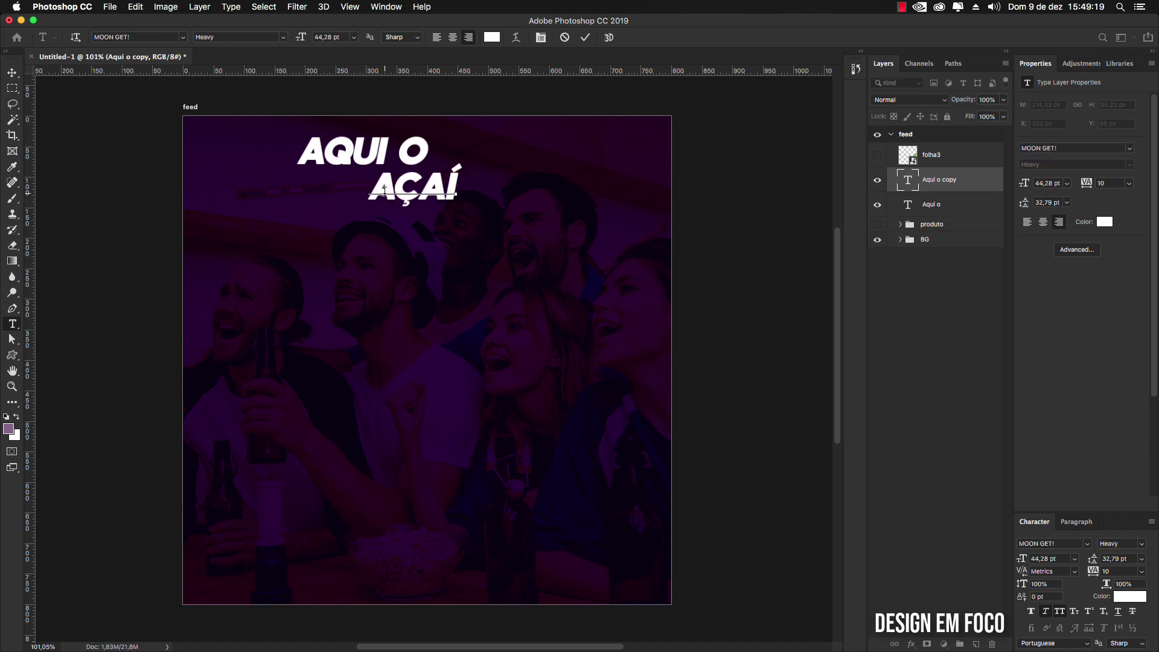
{"action": "left_click", "coordinate": [12, 73]}
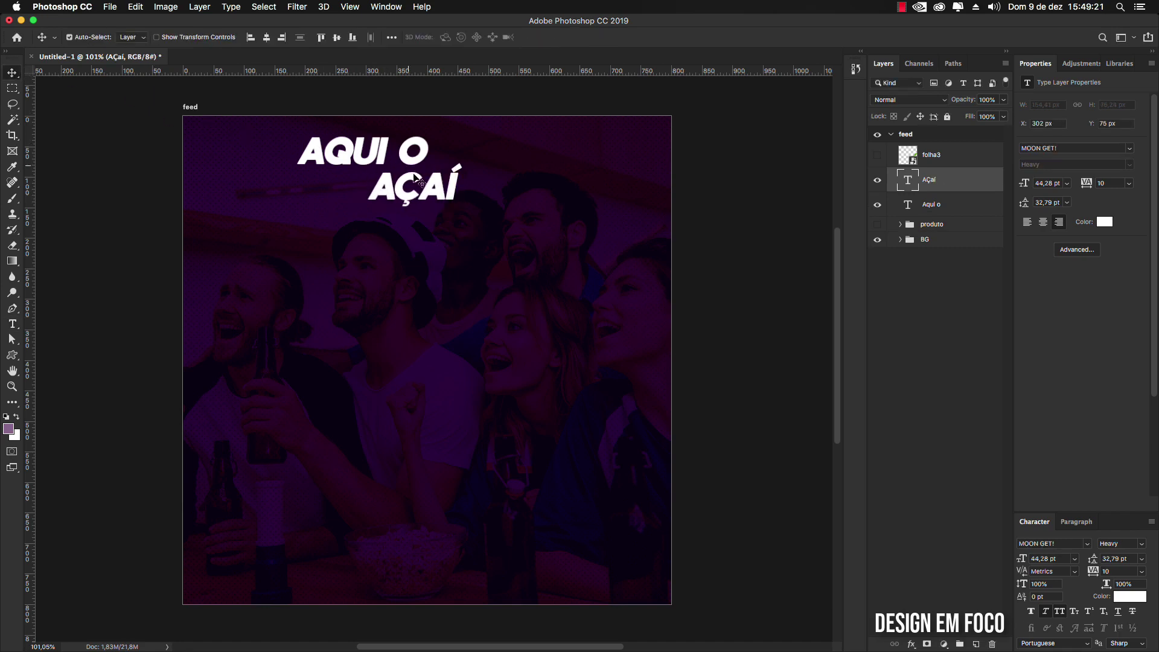
Step: Enlarge the "AÇAÍ" text to 91.82 pt and align it under "Aqui o" at X 186 px, Y 53 px
{"action": "key", "text": "ctrl+t"}
{"action": "left_click_drag", "start_coordinate": [451, 201], "coordinate": [555, 257]}
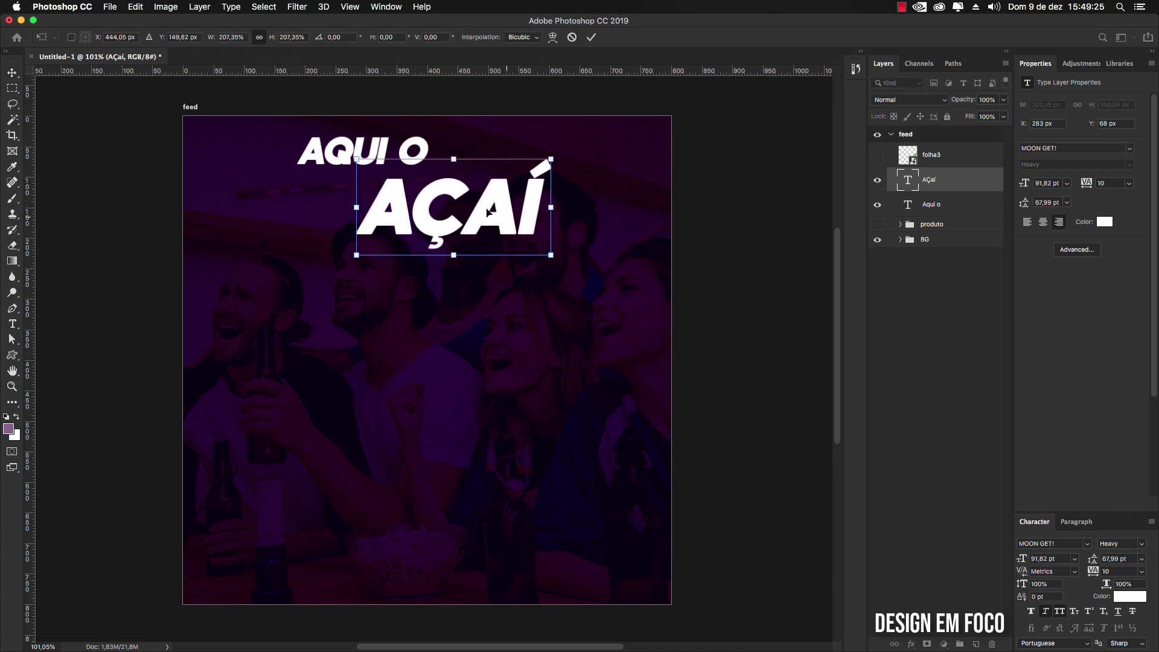
{"action": "left_click_drag", "start_coordinate": [494, 214], "coordinate": [436, 205]}
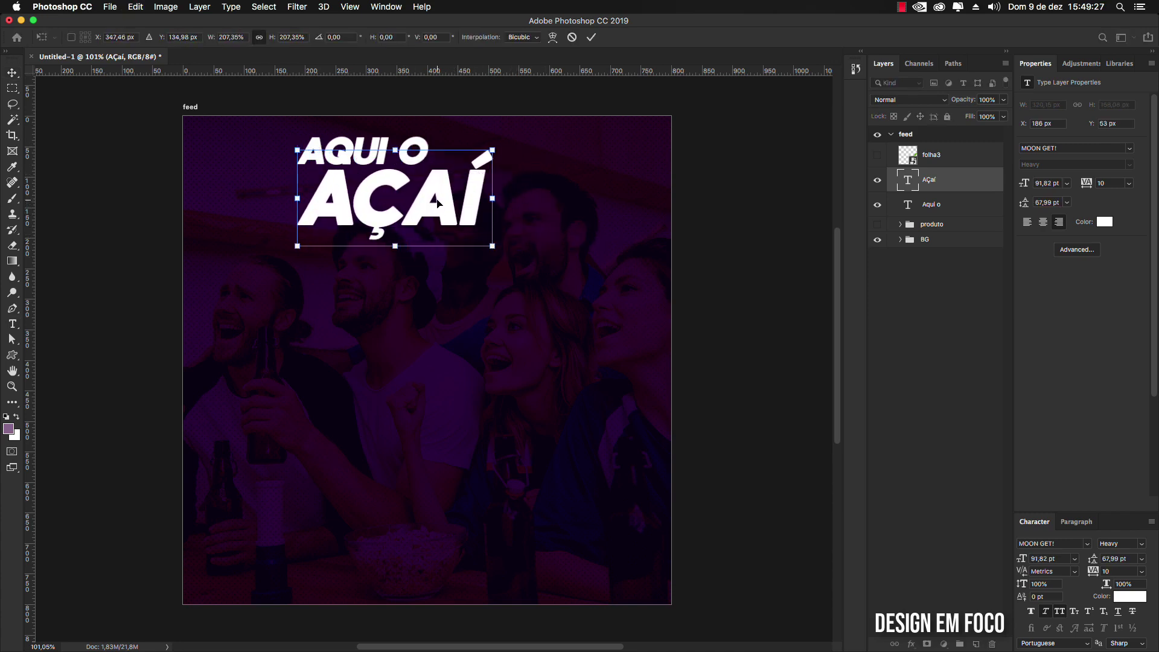
{"action": "key", "text": "Return"}
Step: Add the text "é nossa" in white 29 pt MOON GET! Heavy and place it below and left of "AÇAÍ"
{"action": "left_click", "coordinate": [354, 291]}
{"action": "key", "text": "t"}
{"action": "left_click", "coordinate": [350, 289]}
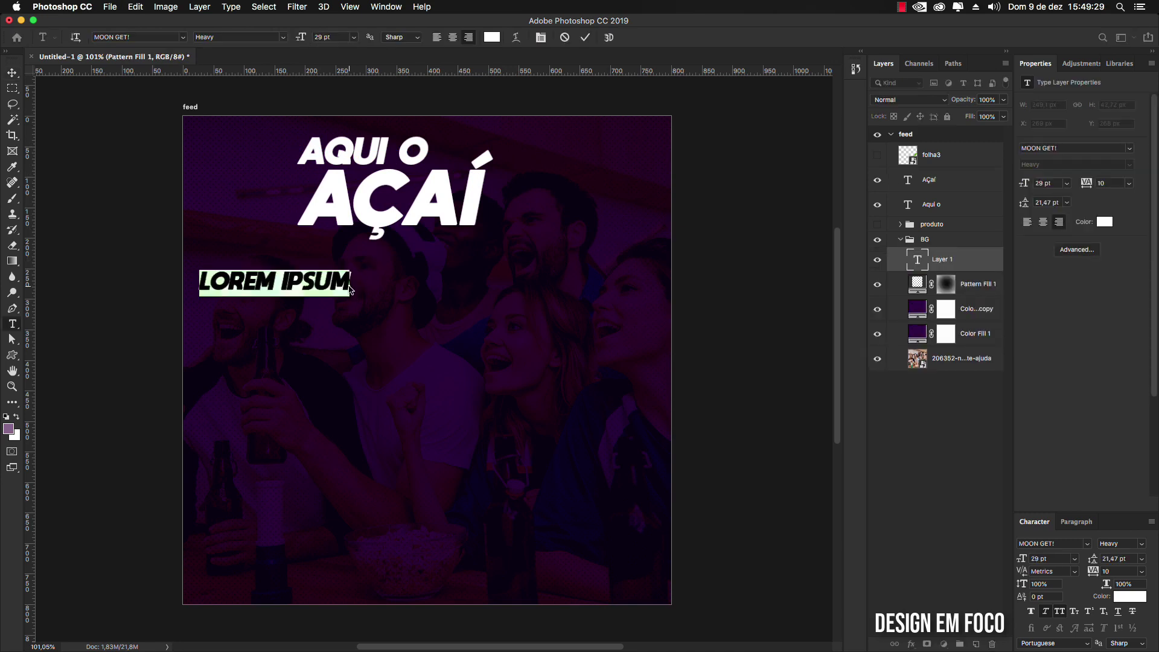
{"action": "type", "text": "É NOSSA"}
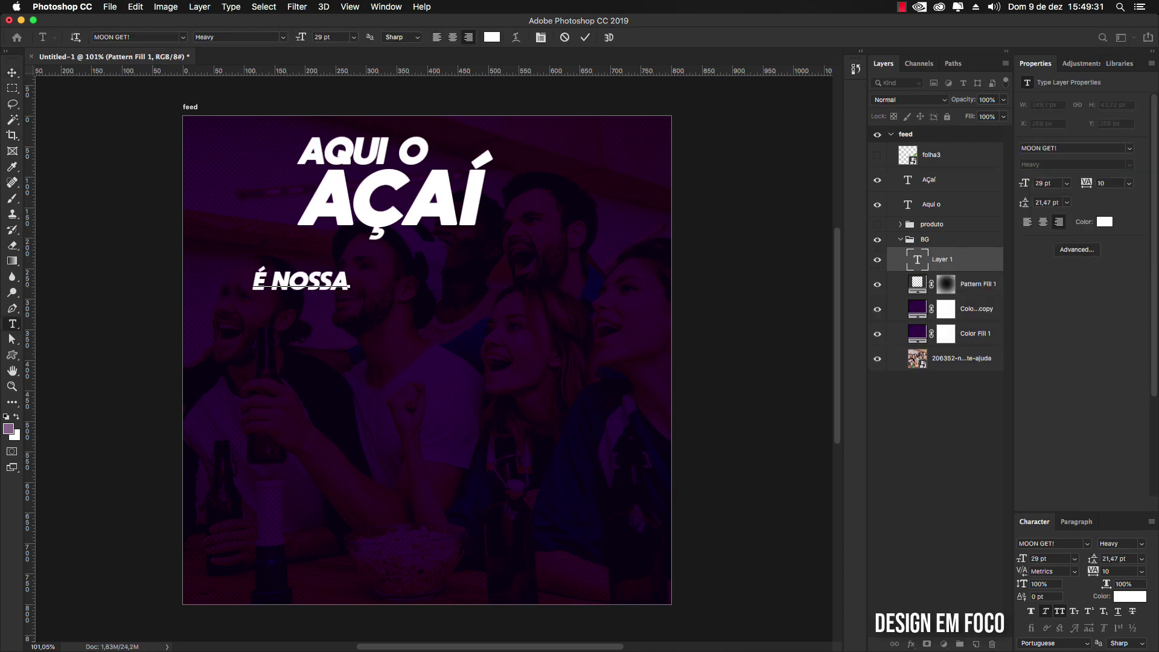
{"action": "left_click", "coordinate": [13, 73]}
{"action": "left_click_drag", "start_coordinate": [309, 281], "coordinate": [302, 247]}
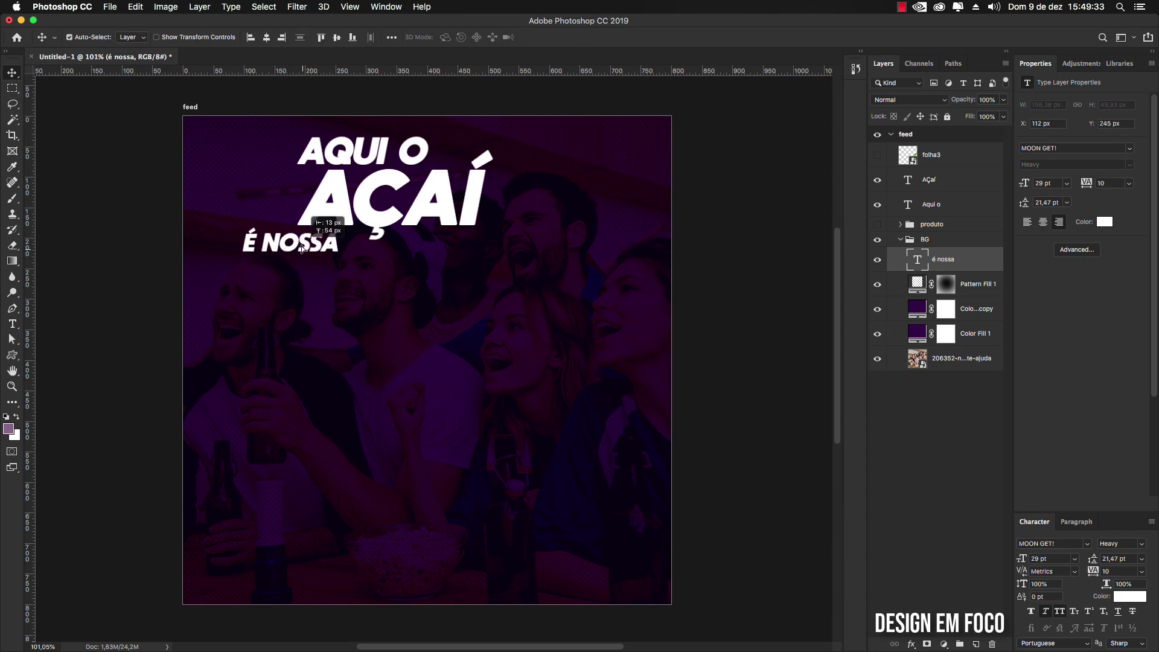
Step: Add the text "estrela" in white 29 pt MOON GET! Heavy below the other headline words
{"action": "left_click", "coordinate": [362, 303]}
{"action": "key", "text": "t"}
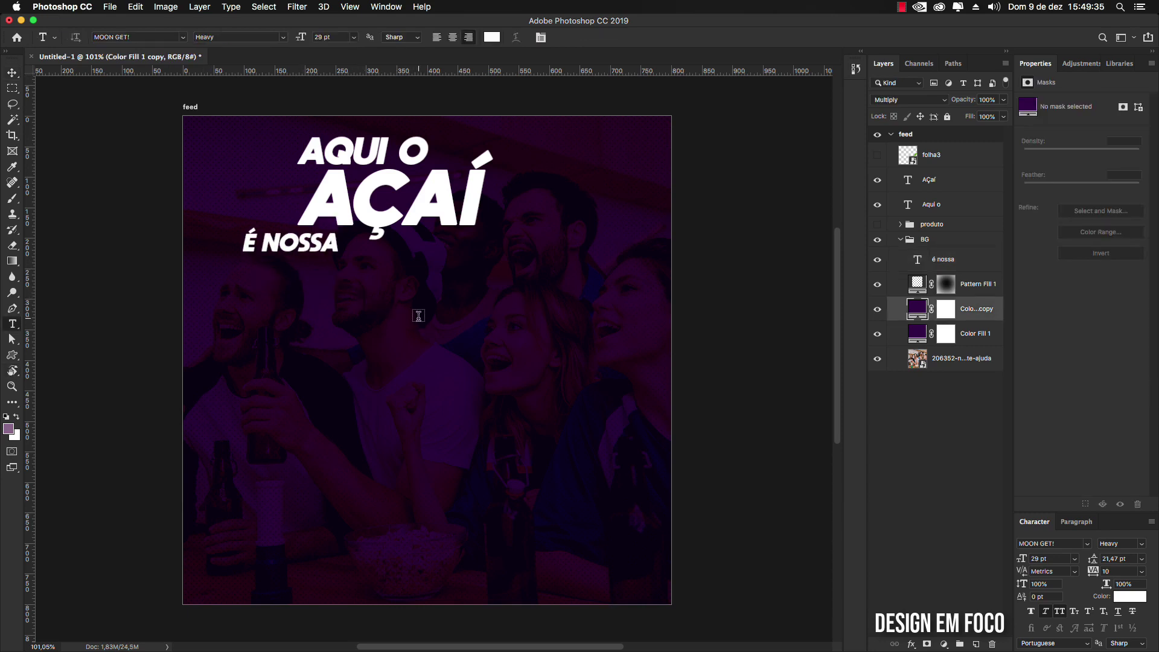
{"action": "left_click", "coordinate": [418, 316]}
{"action": "type", "text": "ESTRELA"}
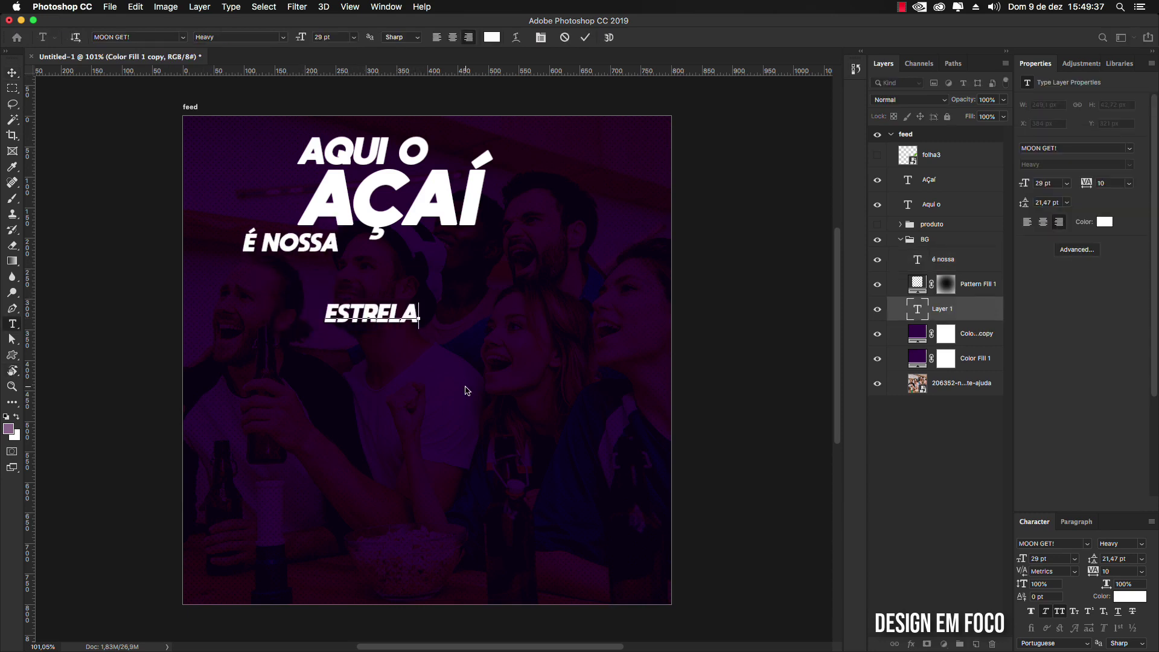
{"action": "left_click", "coordinate": [12, 73]}
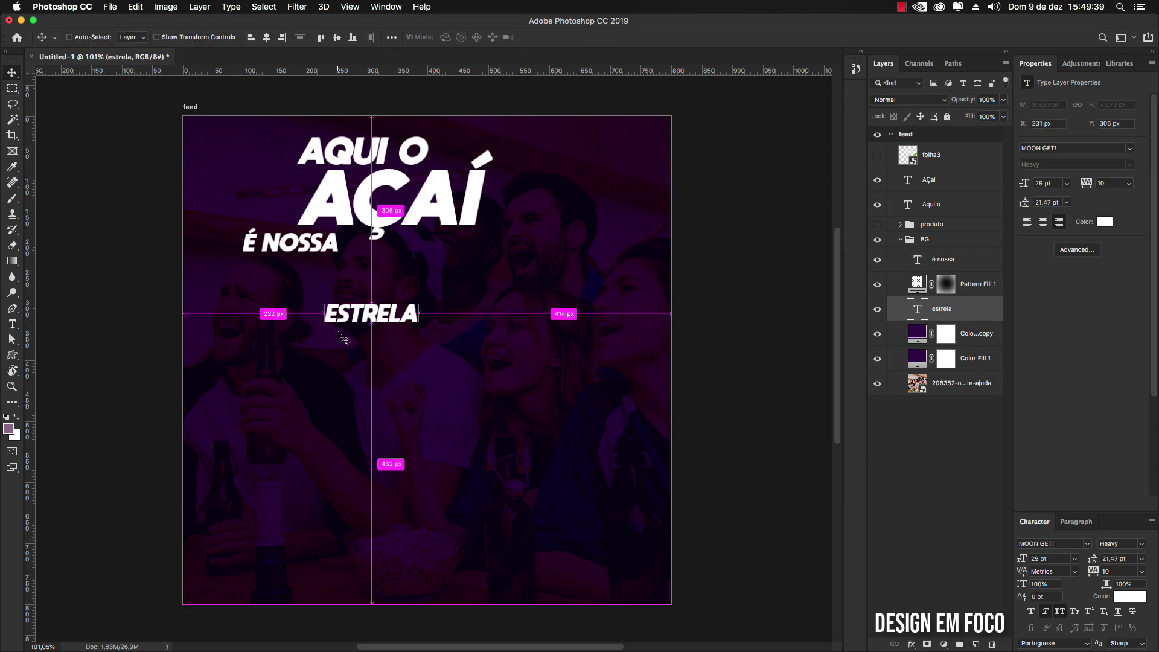
Step: Enlarge the "estrela" text to 48.85 pt and move it to X 348 px, Y 227 px
{"action": "key", "text": "ctrl+t"}
{"action": "left_click_drag", "start_coordinate": [419, 303], "coordinate": [508, 268]}
{"action": "key", "text": "Return"}
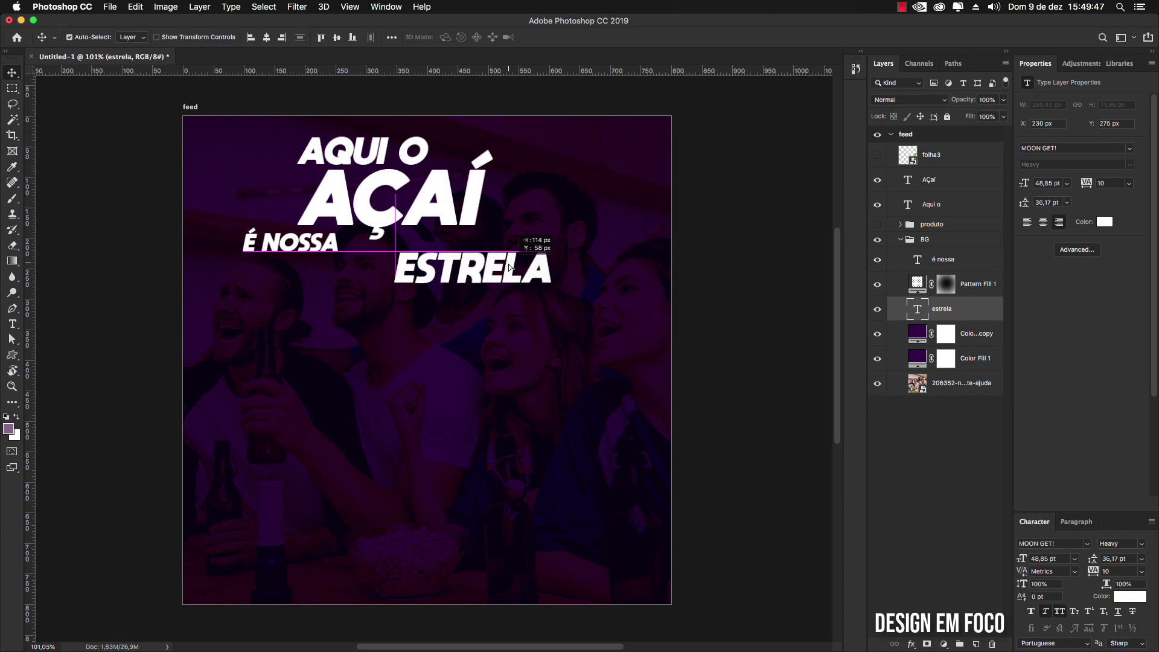
{"action": "left_click_drag", "start_coordinate": [509, 268], "coordinate": [510, 270]}
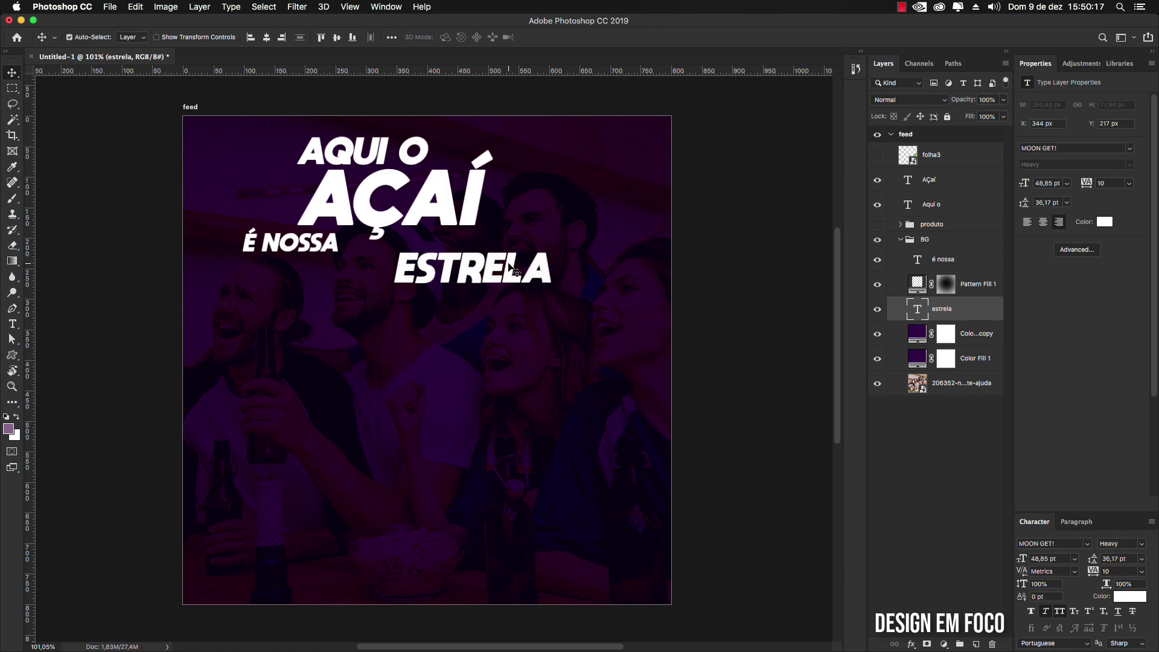
{"action": "left_click_drag", "start_coordinate": [512, 271], "coordinate": [514, 275]}
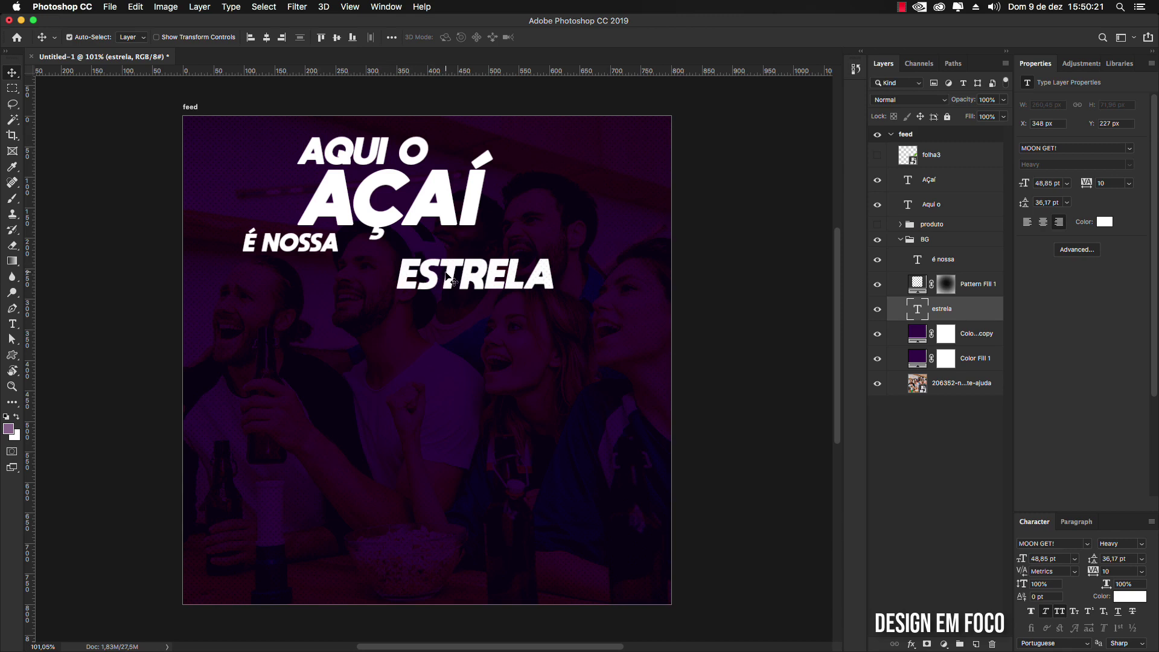
Step: Set the font of the "estrela" text to Billy The Gang Regular
{"action": "left_click", "coordinate": [1057, 148]}
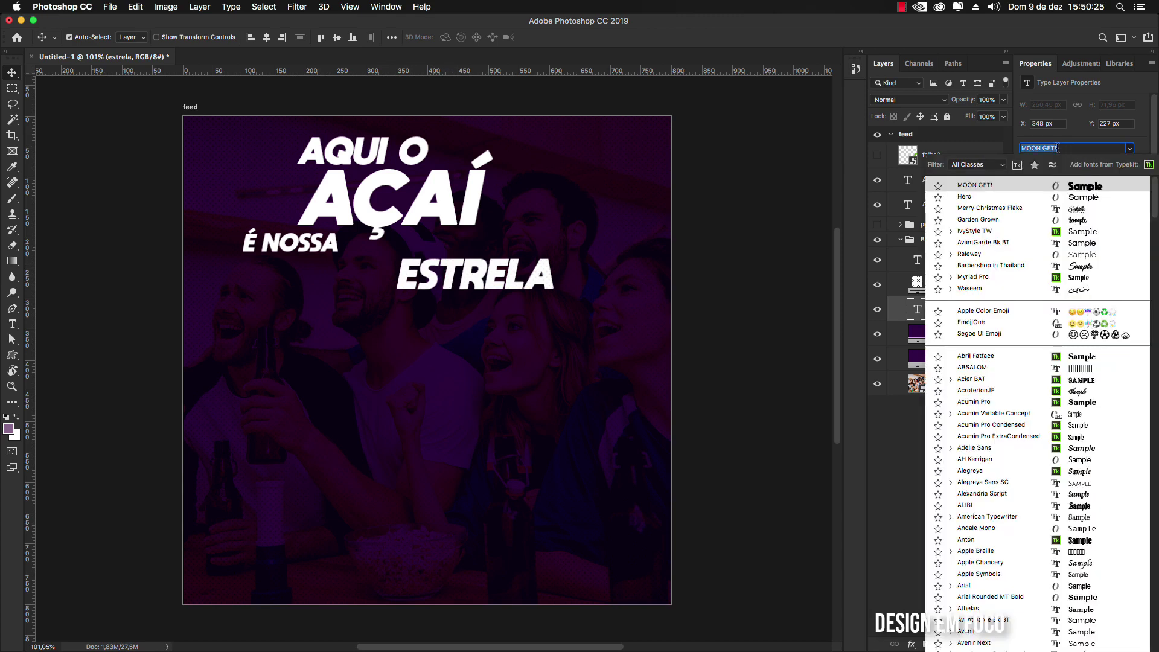
{"action": "type", "text": "bil"}
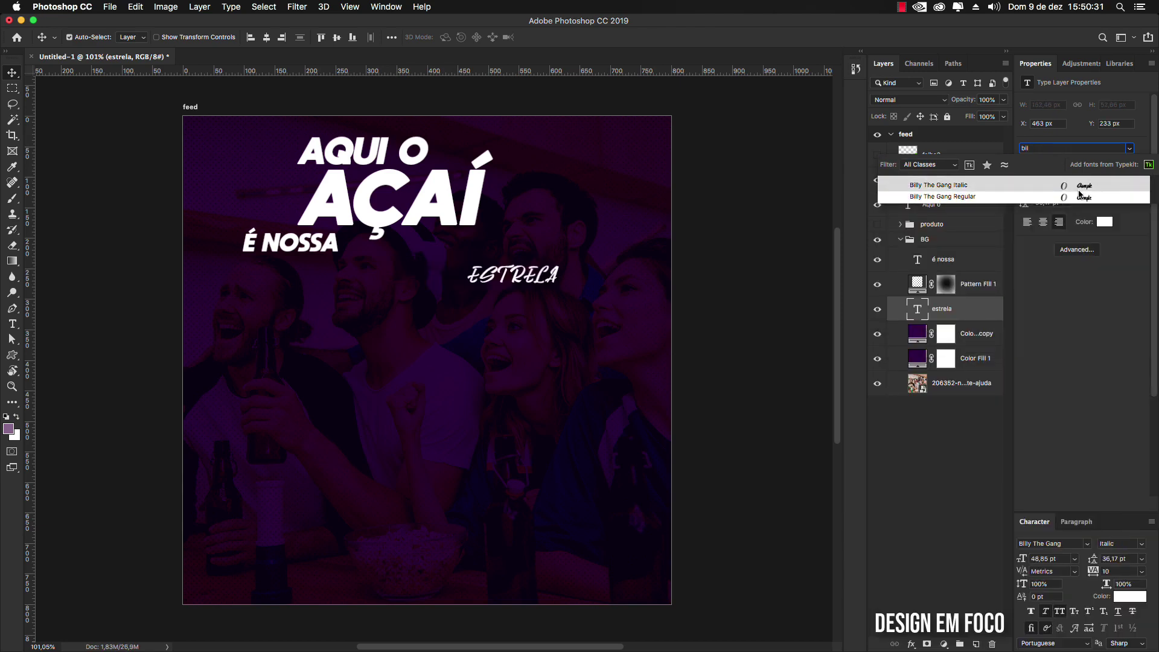
{"action": "left_click", "coordinate": [1081, 198]}
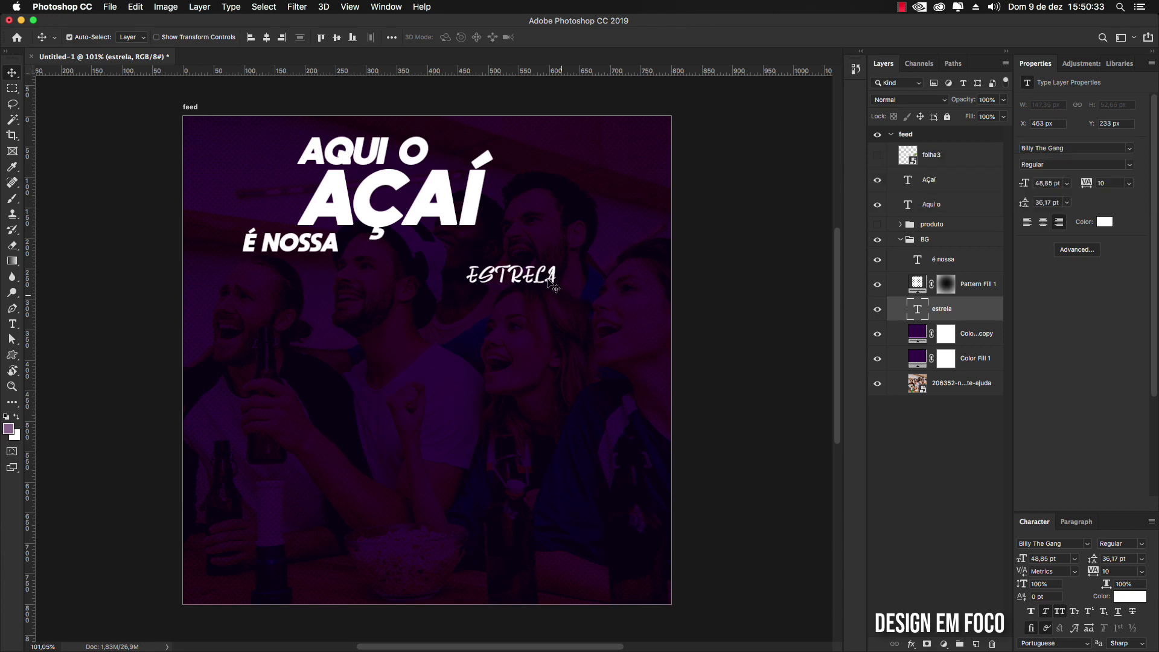
Step: Try to retype the word "estrela" in lowercase letters
{"action": "double_click", "coordinate": [530, 275]}
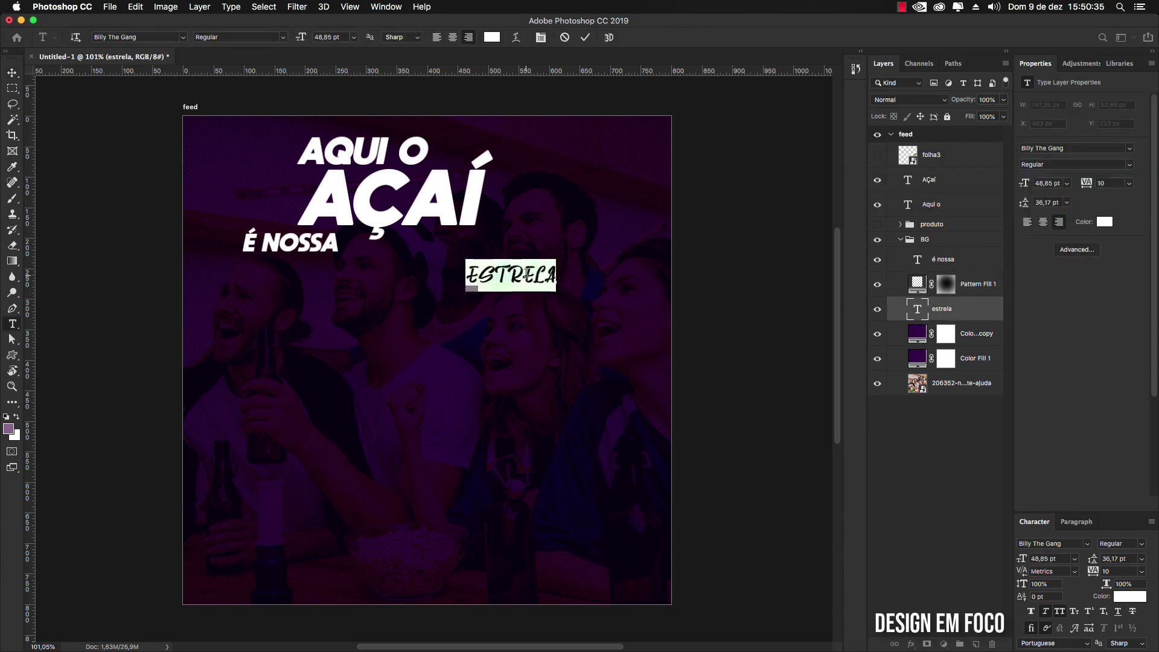
{"action": "type", "text": "ESTREL"}
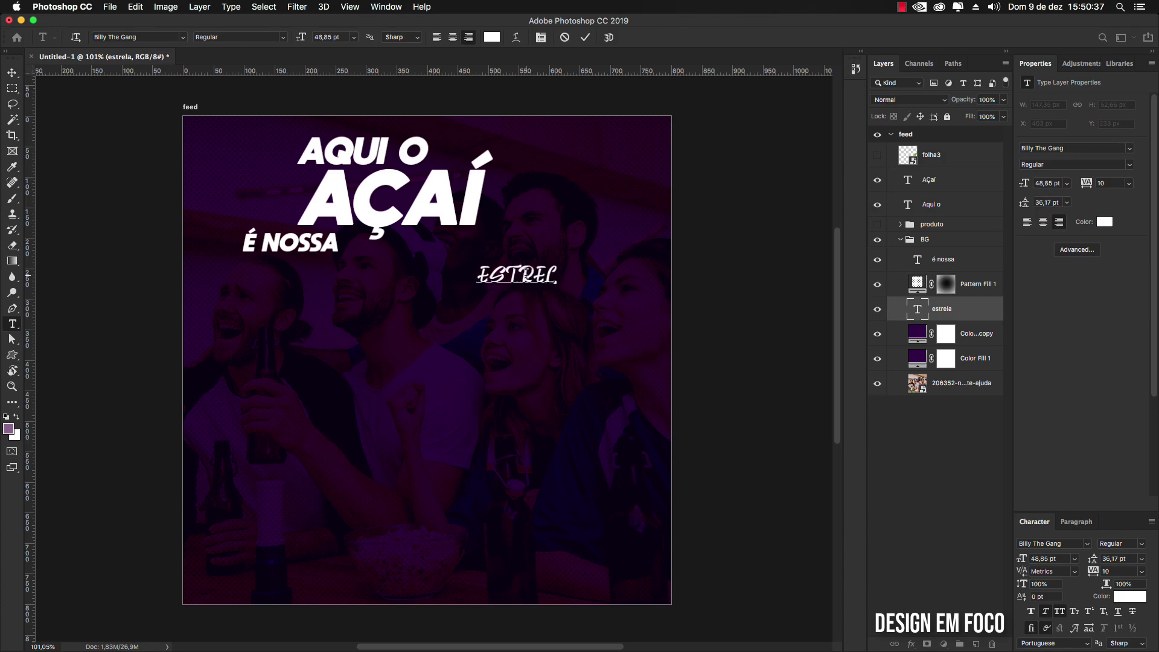
{"action": "key", "text": "BackSpace"}
{"action": "key", "text": "BackSpace"}
{"action": "key", "text": "BackSpace"}
{"action": "key", "text": "BackSpace"}
{"action": "key", "text": "BackSpace"}
{"action": "type", "text": "STRE"}
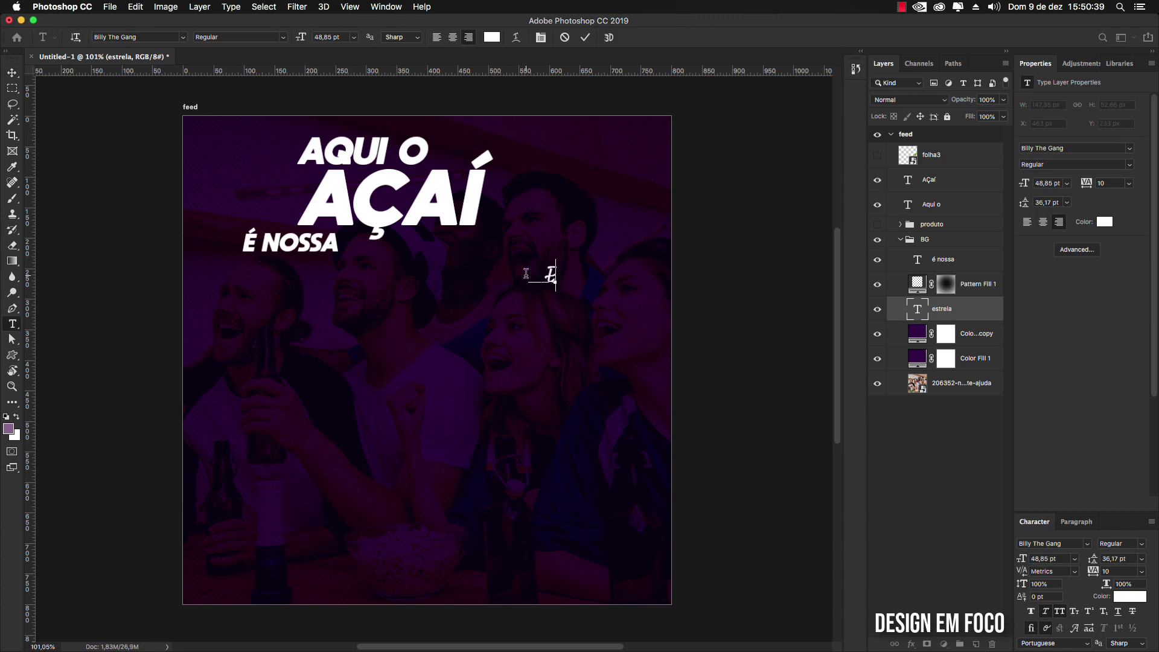
{"action": "type", "text": "LA"}
Step: Turn off the all-caps formatting of the "estrela" text
{"action": "double_click", "coordinate": [527, 275]}
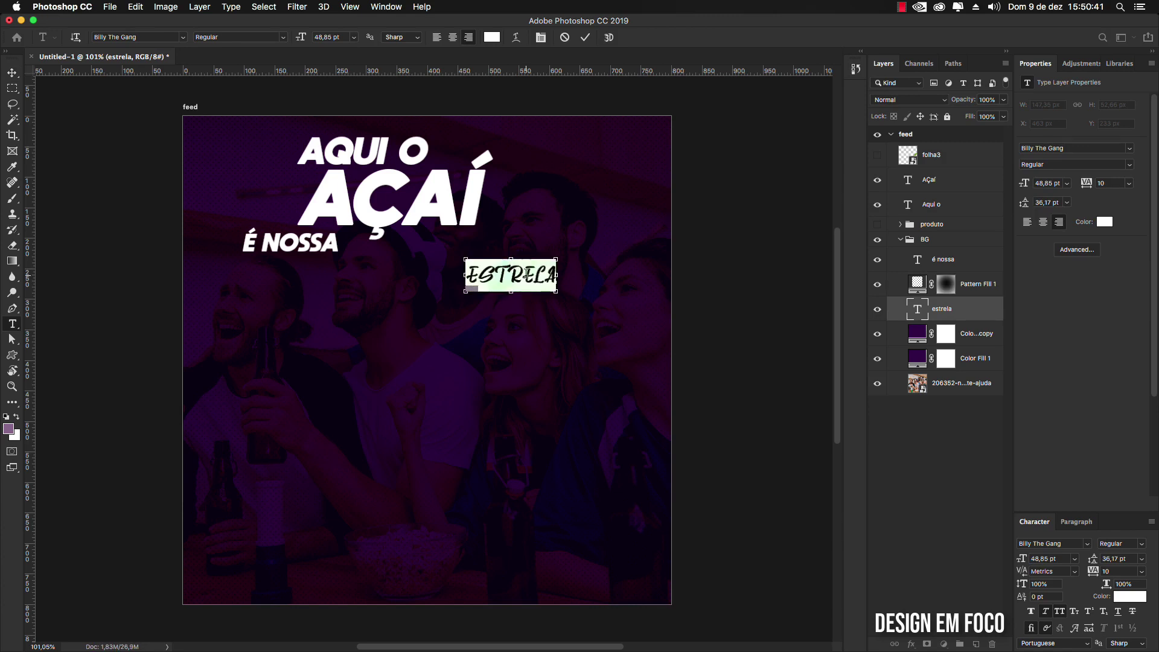
{"action": "left_click", "coordinate": [1060, 611]}
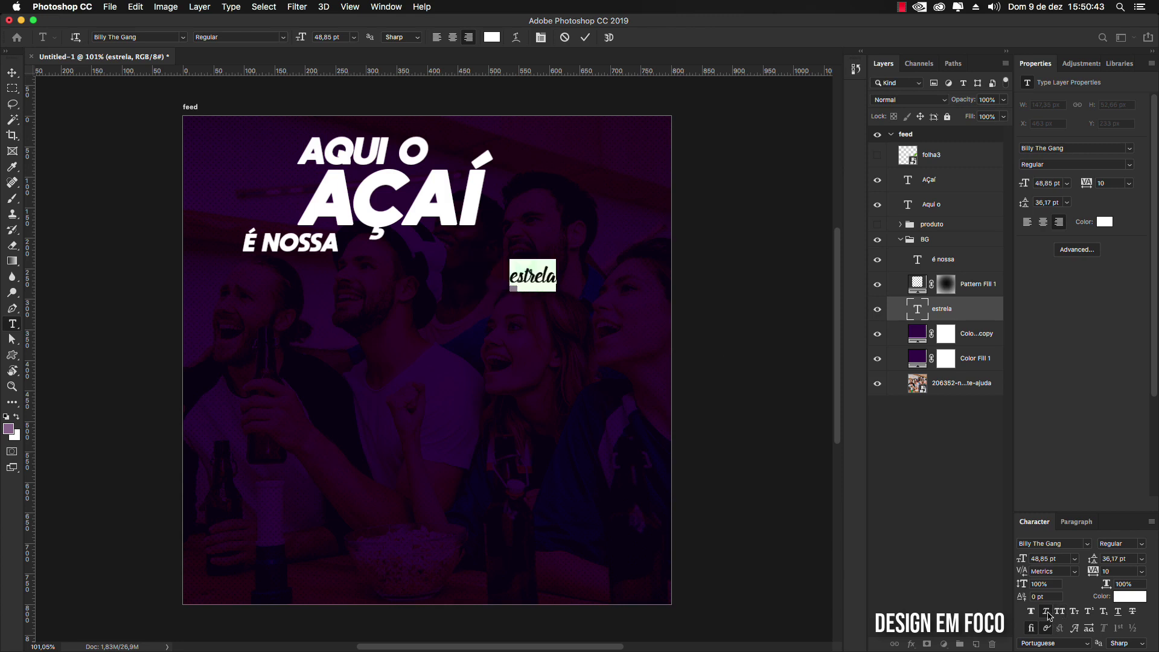
{"action": "left_click", "coordinate": [12, 73]}
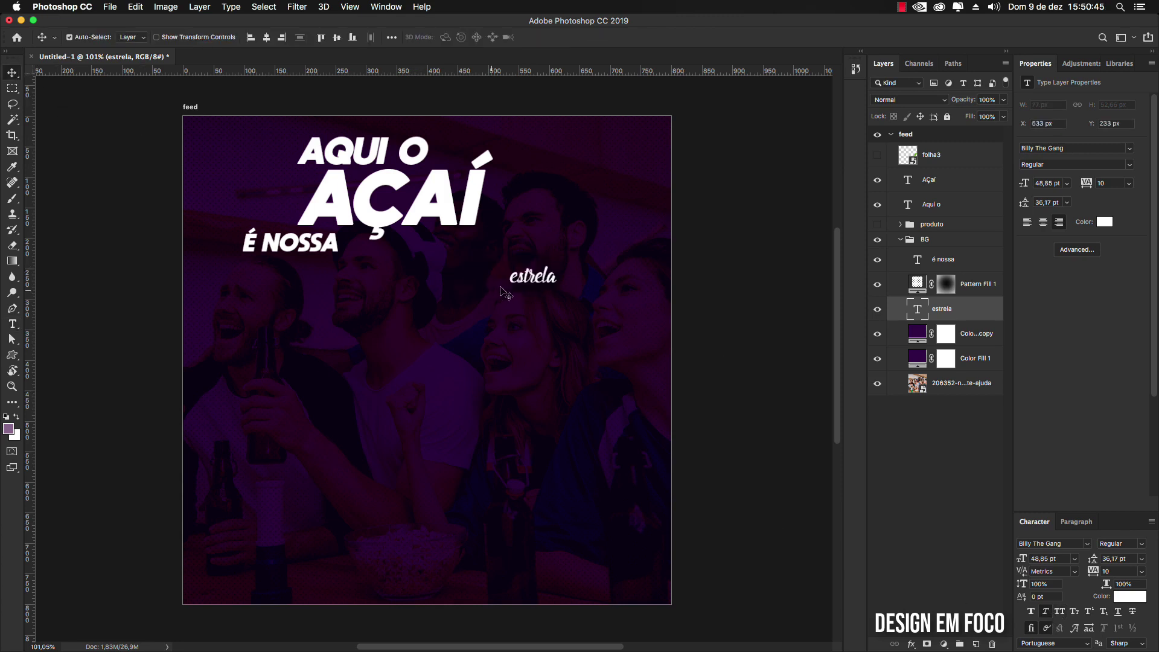
Step: Enlarge the "estrela" text to 218.44 pt and move it to X 317 px, Y 251 px
{"action": "key", "text": "ctrl+t"}
{"action": "left_click_drag", "start_coordinate": [507, 293], "coordinate": [346, 399]}
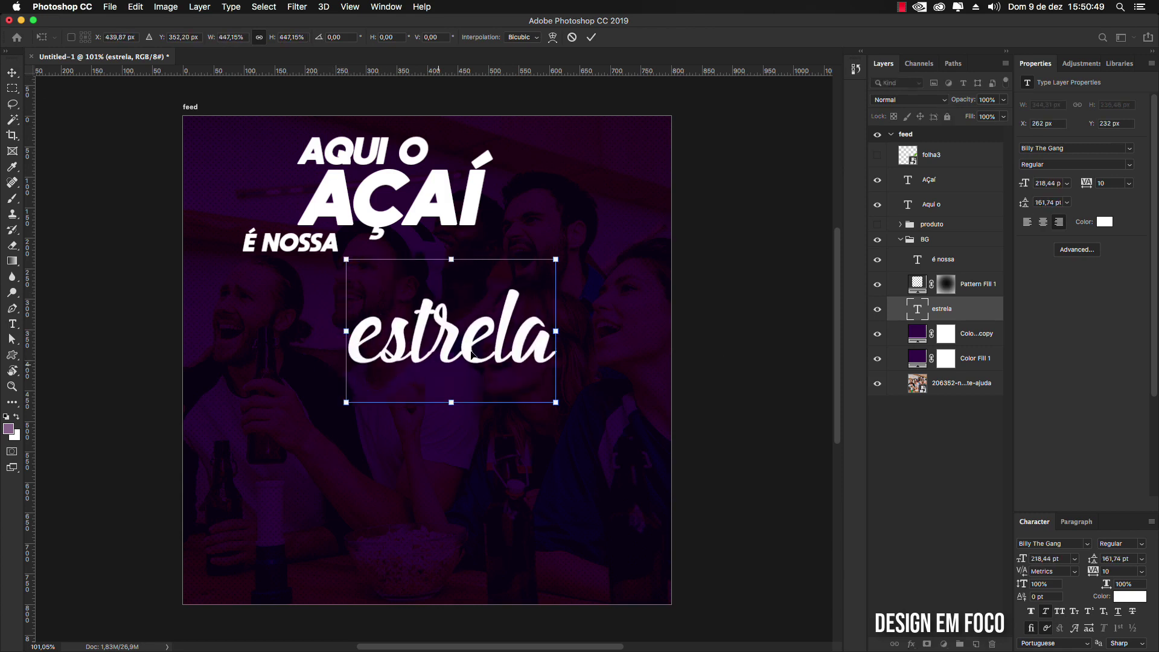
{"action": "key", "text": "Return"}
{"action": "left_click_drag", "start_coordinate": [478, 348], "coordinate": [511, 359]}
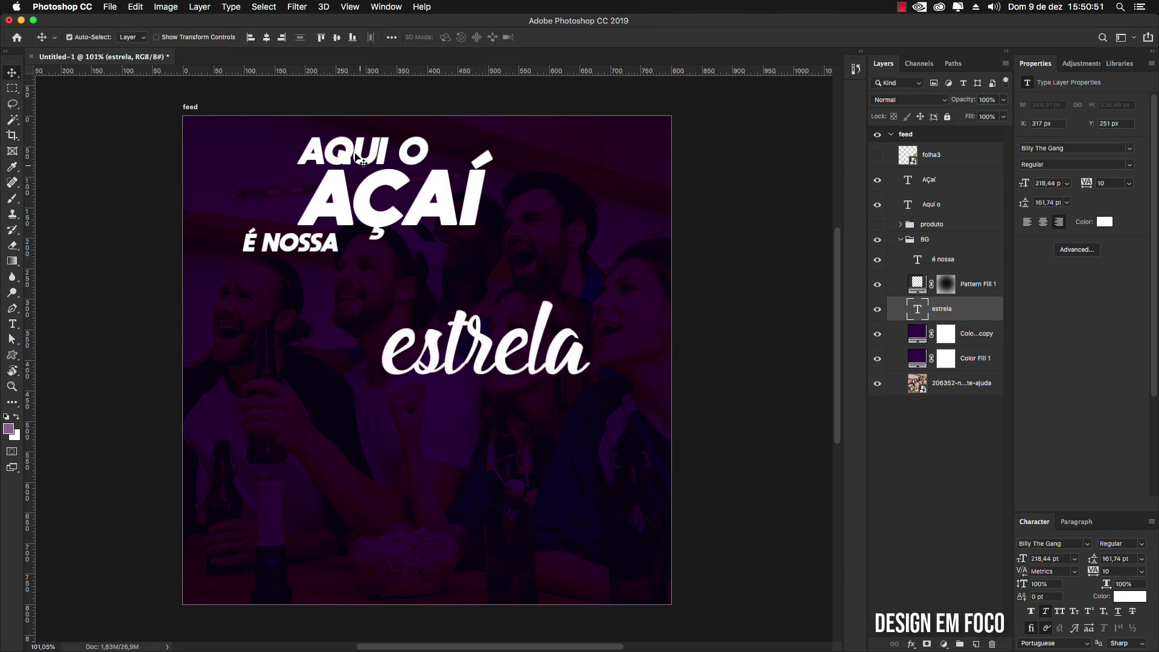
Step: Shift the "AÇAÍ" text to X 209 px, Y 55 px
{"action": "left_click_drag", "start_coordinate": [367, 148], "coordinate": [376, 154]}
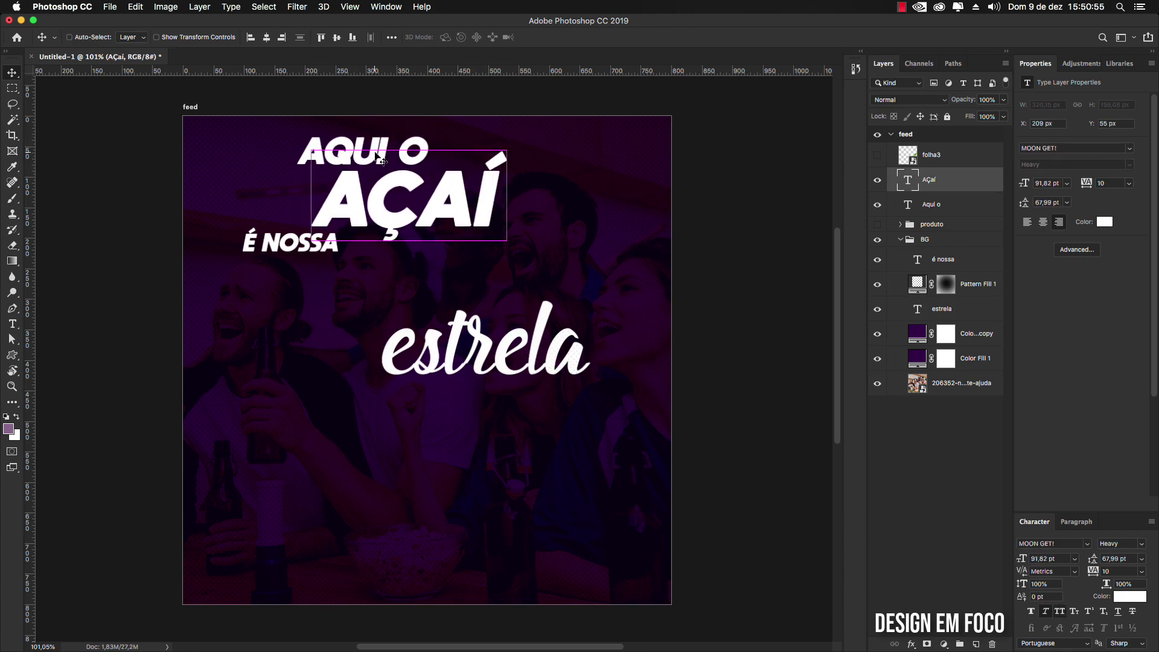
{"action": "key", "text": "super+t"}
{"action": "key", "text": "Return"}
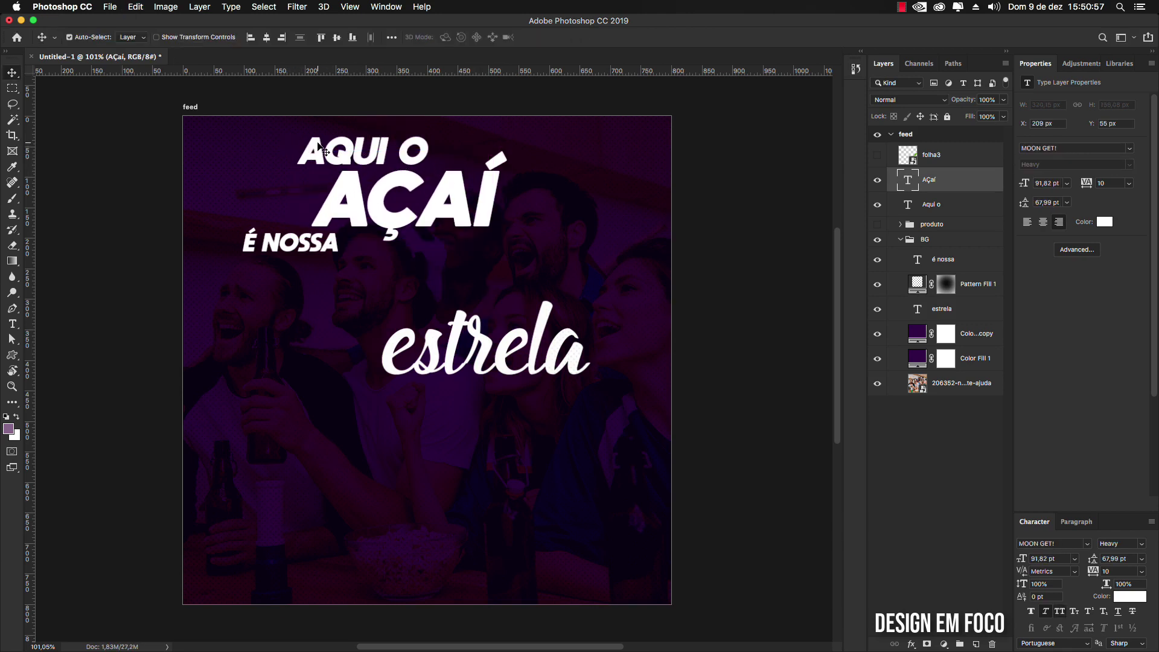
Step: Scale the "Aqui o" text down to 28.64 pt at X 262 px, Y 51 px, just above "AÇAÍ"
{"action": "left_click", "coordinate": [320, 147]}
{"action": "key", "text": "super+t"}
{"action": "left_click_drag", "start_coordinate": [298, 137], "coordinate": [341, 153]}
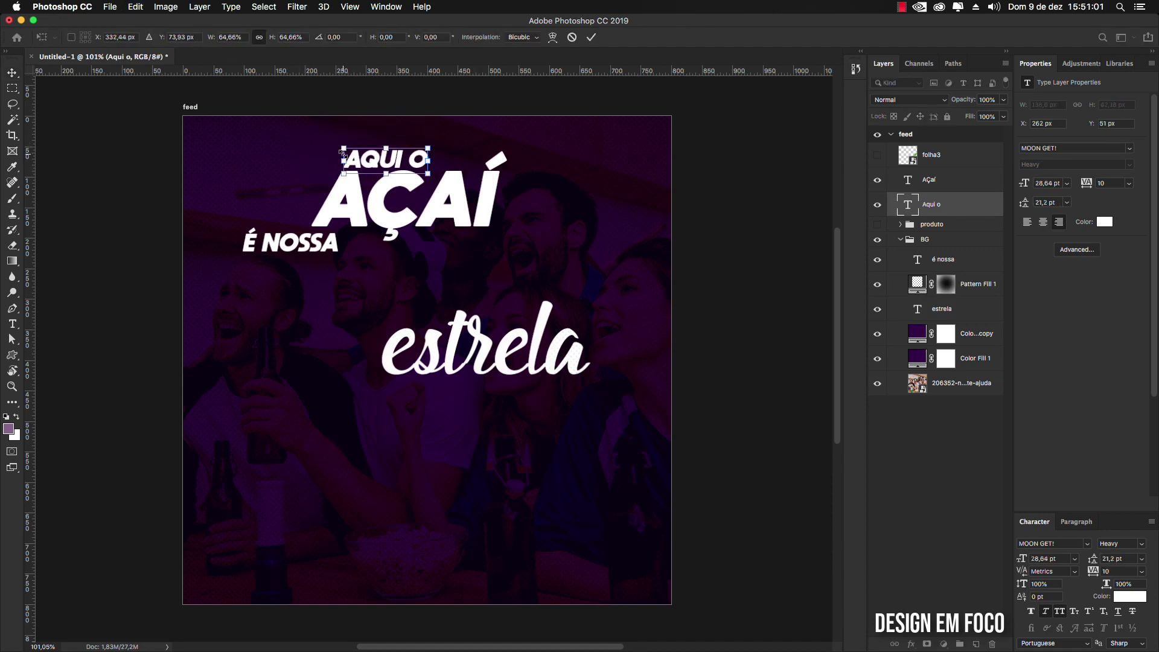
{"action": "key", "text": "Return"}
Step: Move "é nossa" to X 170 px, Y 185 px under "AÇAÍ" and tuck "estrela" closely beneath and beside it
{"action": "scroll", "coordinate": [349, 175], "scroll_direction": "up", "scroll_amount": 15}
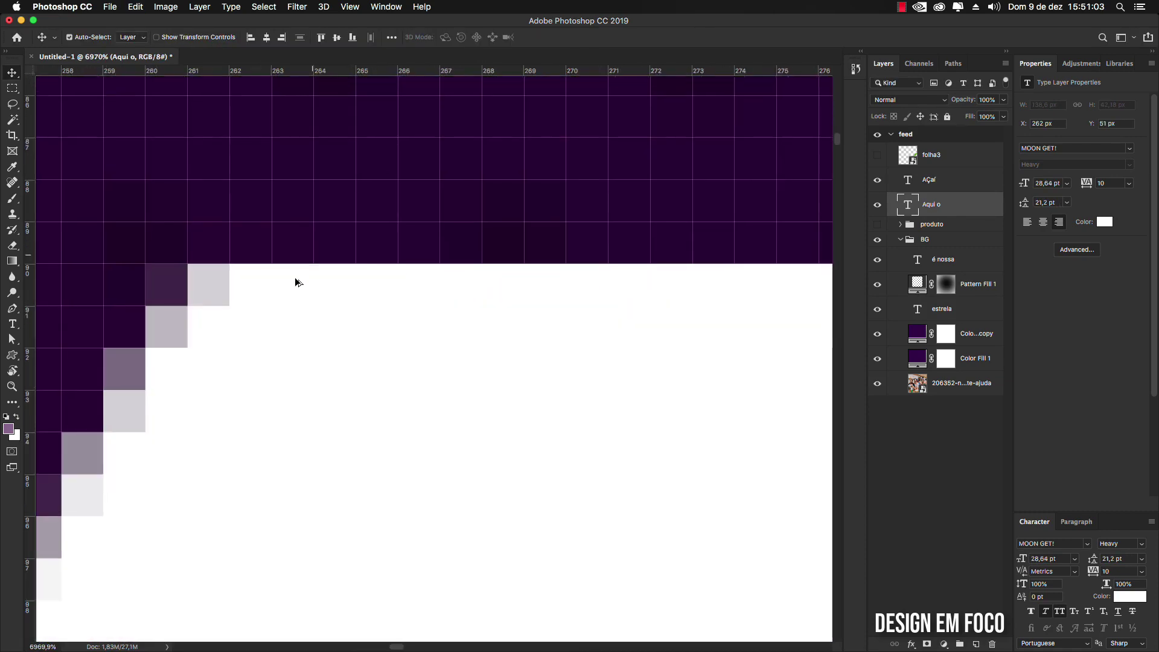
{"action": "scroll", "coordinate": [295, 279], "scroll_direction": "down", "scroll_amount": 12}
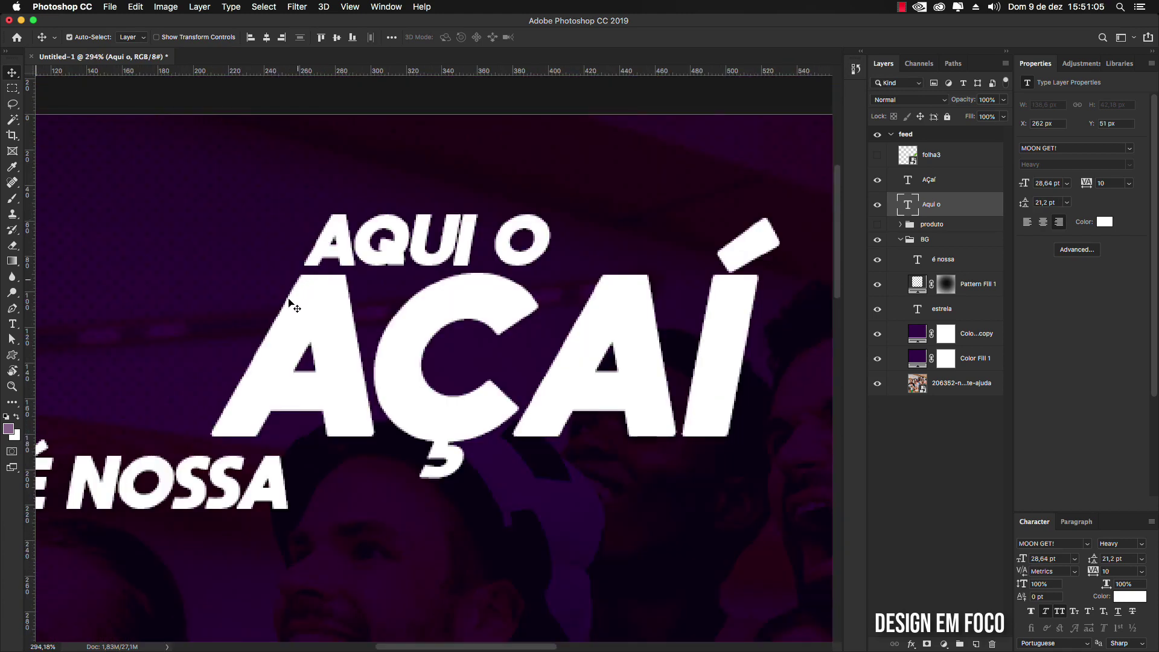
{"action": "scroll", "coordinate": [337, 445], "scroll_direction": "down", "scroll_amount": 5}
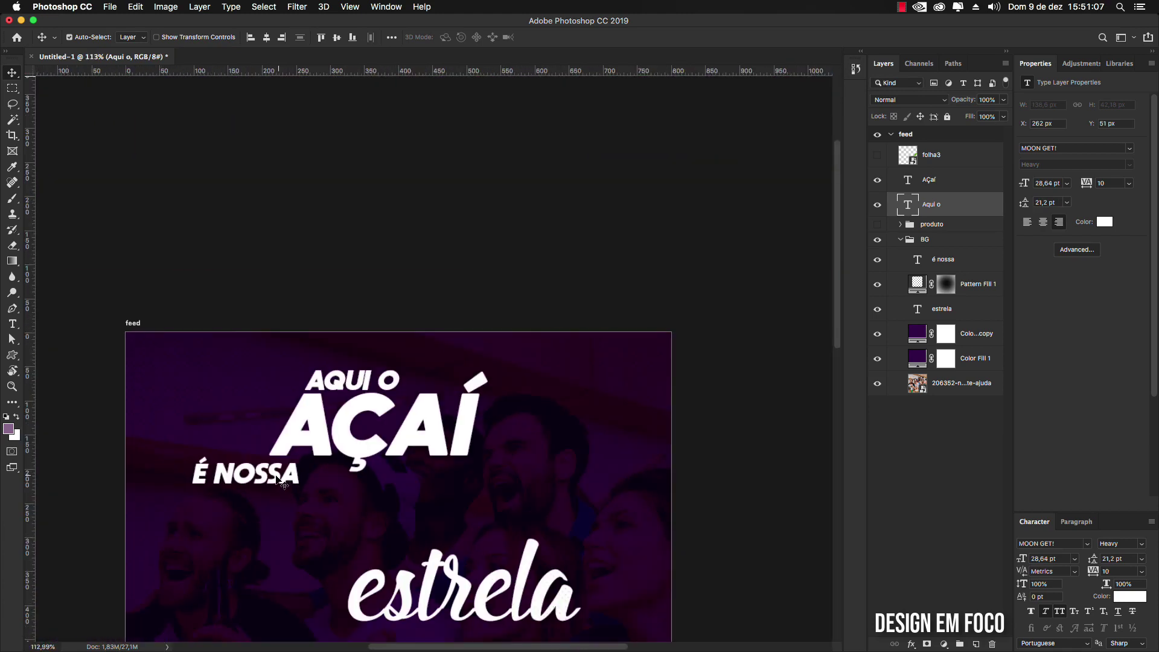
{"action": "left_click_drag", "start_coordinate": [280, 481], "coordinate": [329, 483]}
{"action": "left_click_drag", "start_coordinate": [438, 574], "coordinate": [410, 491]}
{"action": "left_click_drag", "start_coordinate": [411, 491], "coordinate": [346, 488]}
{"action": "key", "text": "Up"}
{"action": "key", "text": "Up"}
{"action": "key", "text": "Up"}
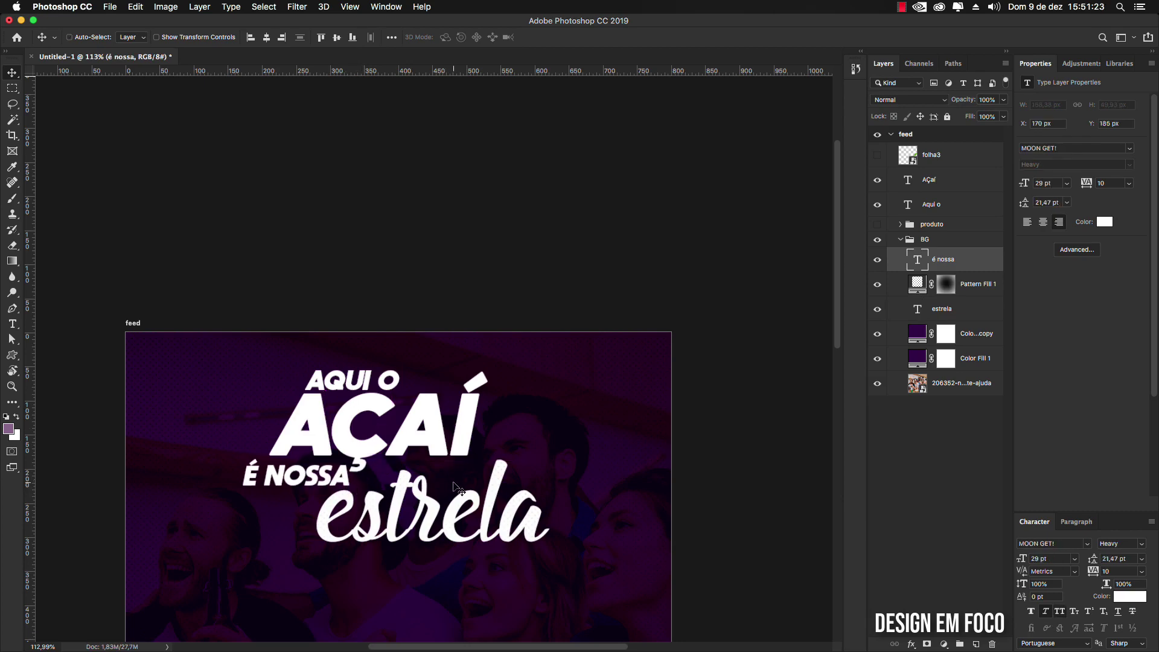
Step: Show the folha3 leaf layer on the canvas and select it
{"action": "scroll", "coordinate": [459, 487], "scroll_direction": "down", "scroll_amount": 5}
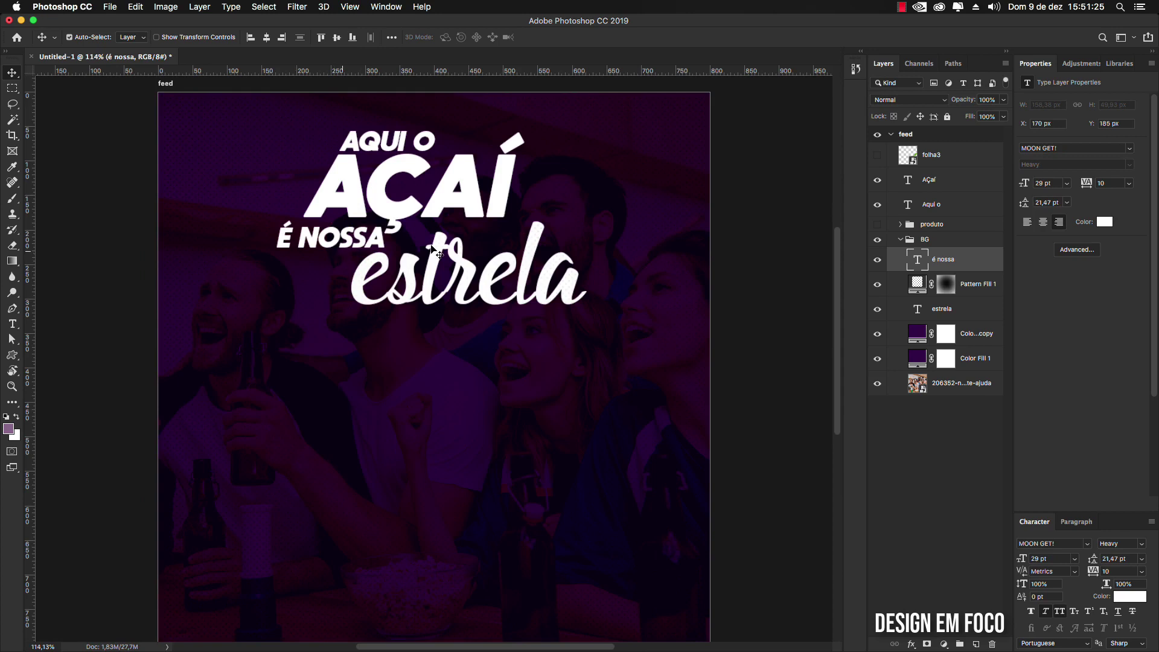
{"action": "left_click", "coordinate": [878, 155]}
{"action": "left_click", "coordinate": [670, 368]}
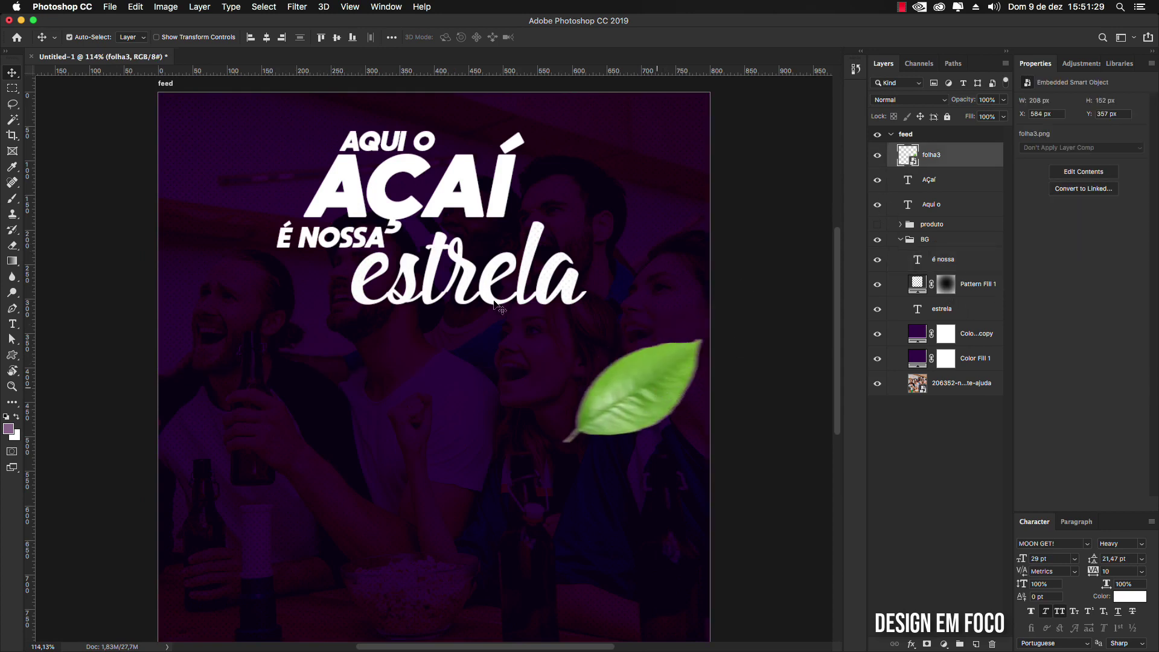
{"action": "left_click", "coordinate": [416, 176]}
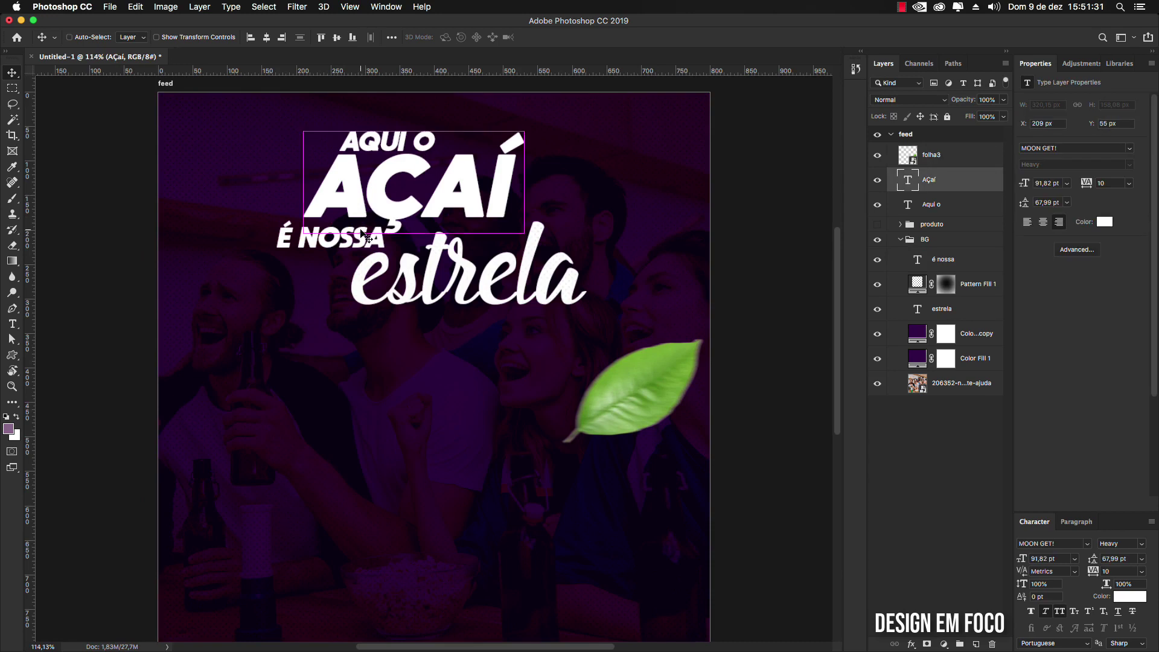
{"action": "key", "text": "super"}
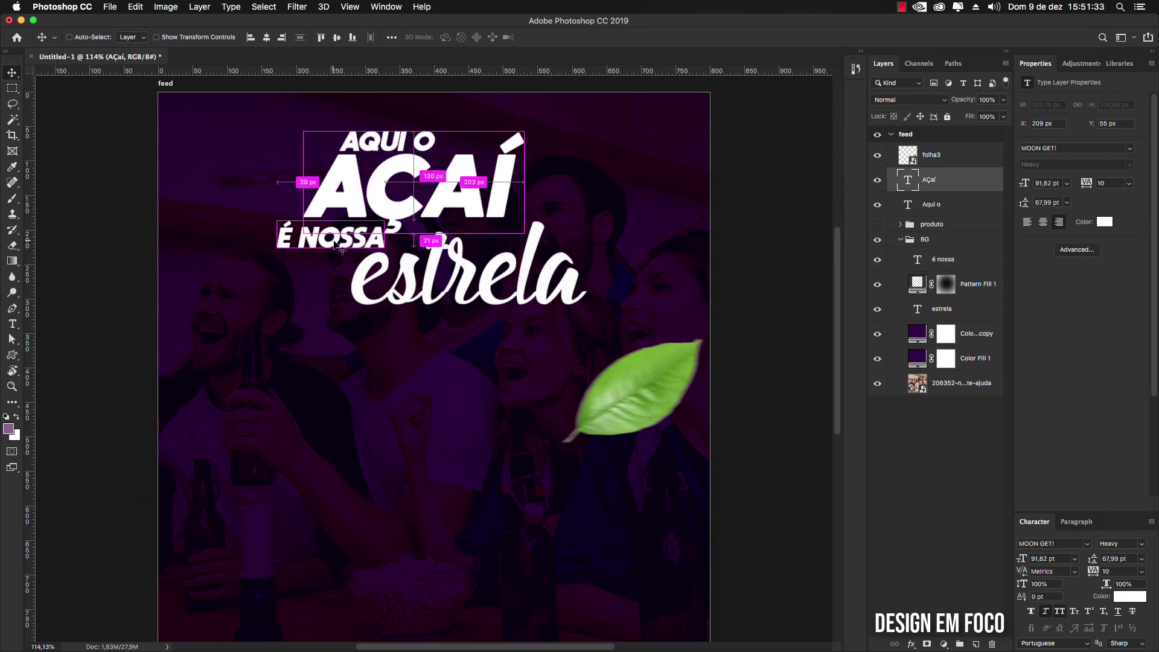
{"action": "left_click", "coordinate": [288, 243]}
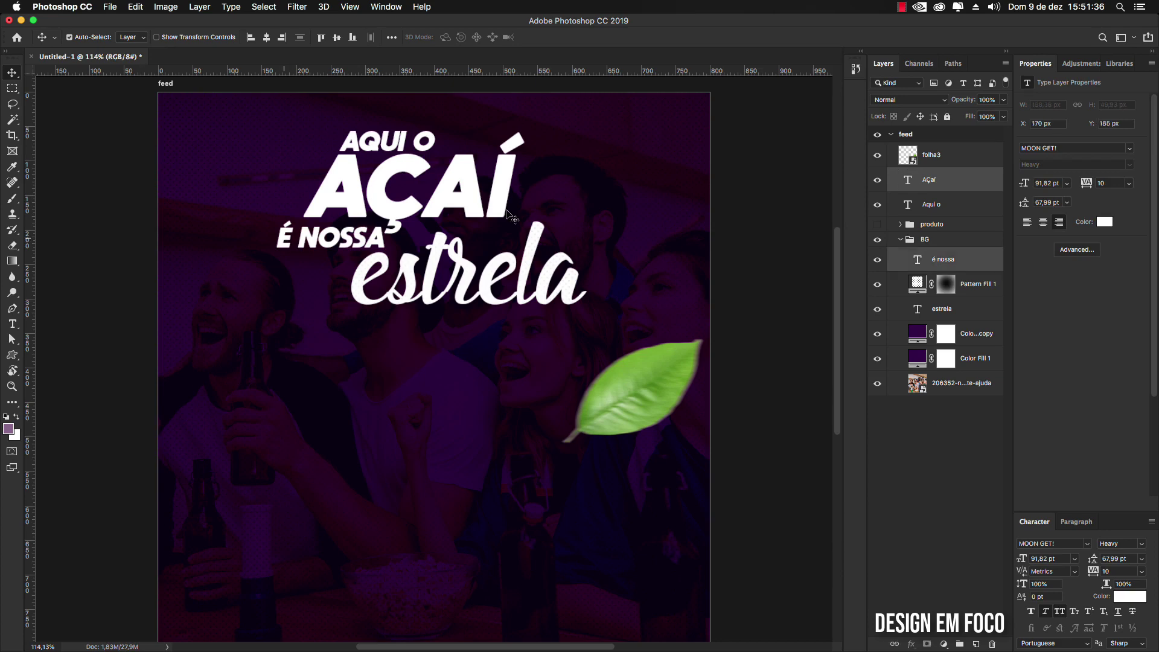
{"action": "left_click", "coordinate": [1105, 222]}
{"action": "type", "text": "71a12c"}
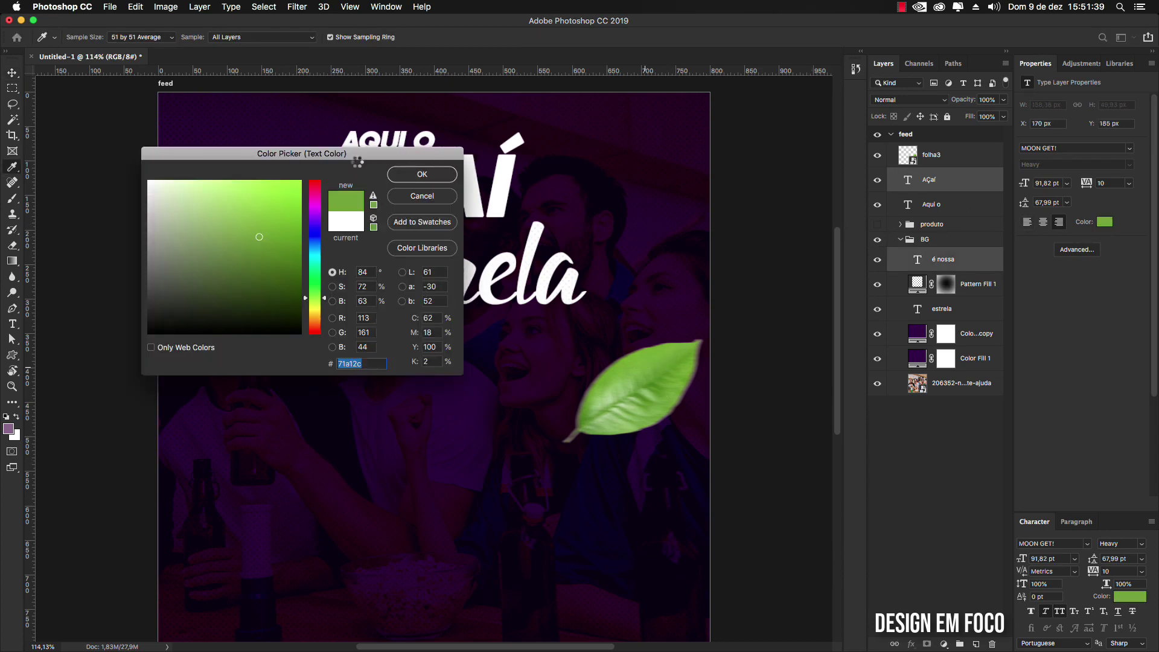
{"action": "left_click_drag", "start_coordinate": [354, 154], "coordinate": [266, 329]}
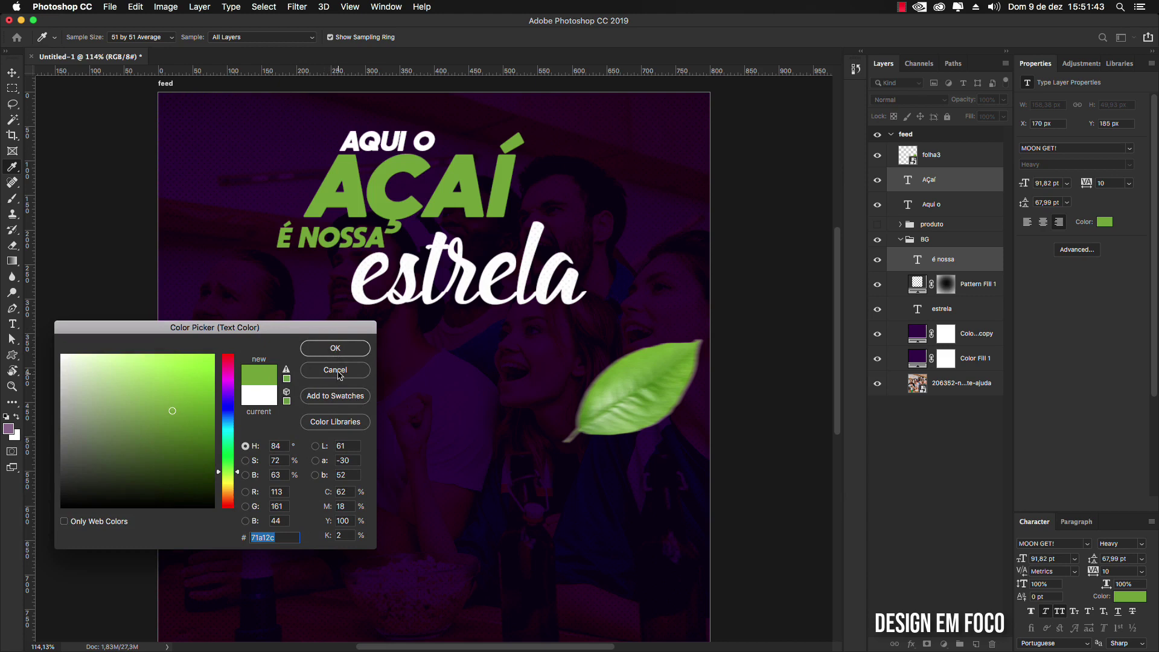
{"action": "left_click", "coordinate": [336, 372]}
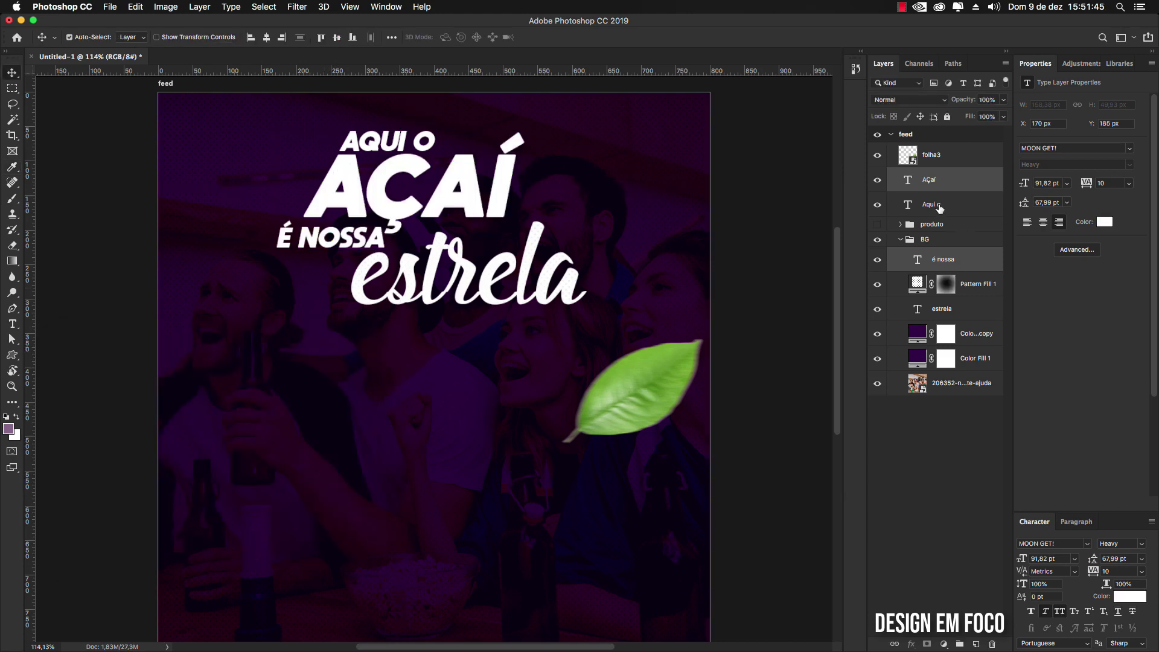
Step: Move the "é nossa" text layer out of the BG group to just below "Aqui o" and collapse BG
{"action": "left_click_drag", "start_coordinate": [942, 260], "coordinate": [916, 216]}
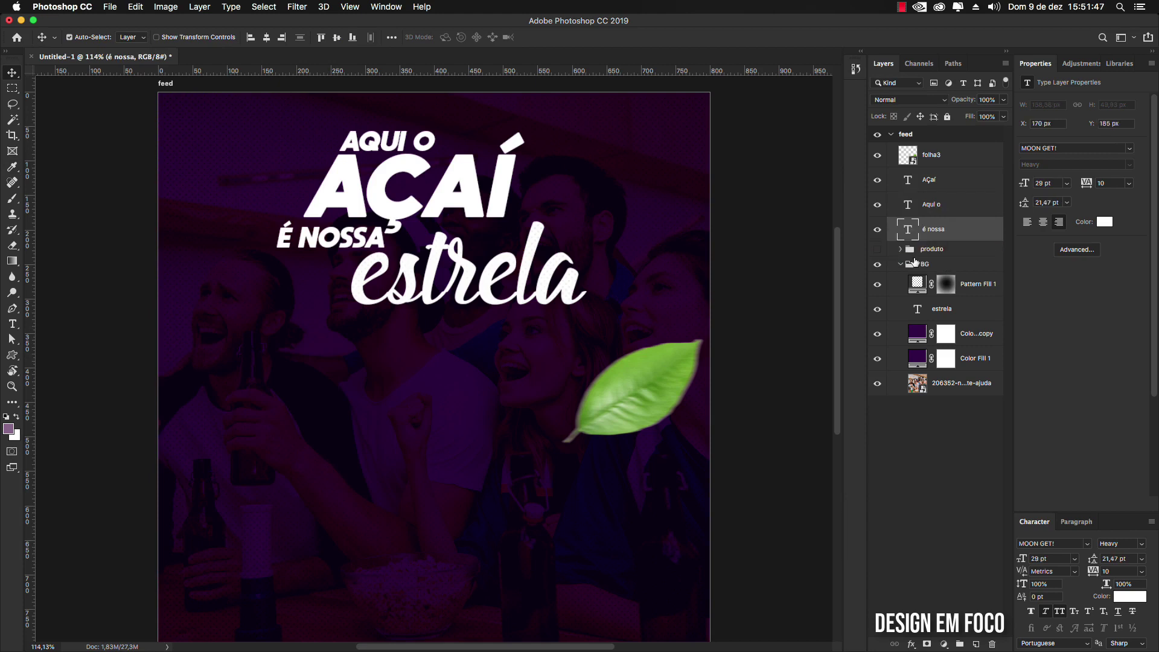
{"action": "left_click", "coordinate": [901, 263]}
Step: Recolour the "Aqui o" and "é nossa" texts together, sampling the leaf's green and brightening it to a vivid lime green
{"action": "left_click", "coordinate": [954, 206]}
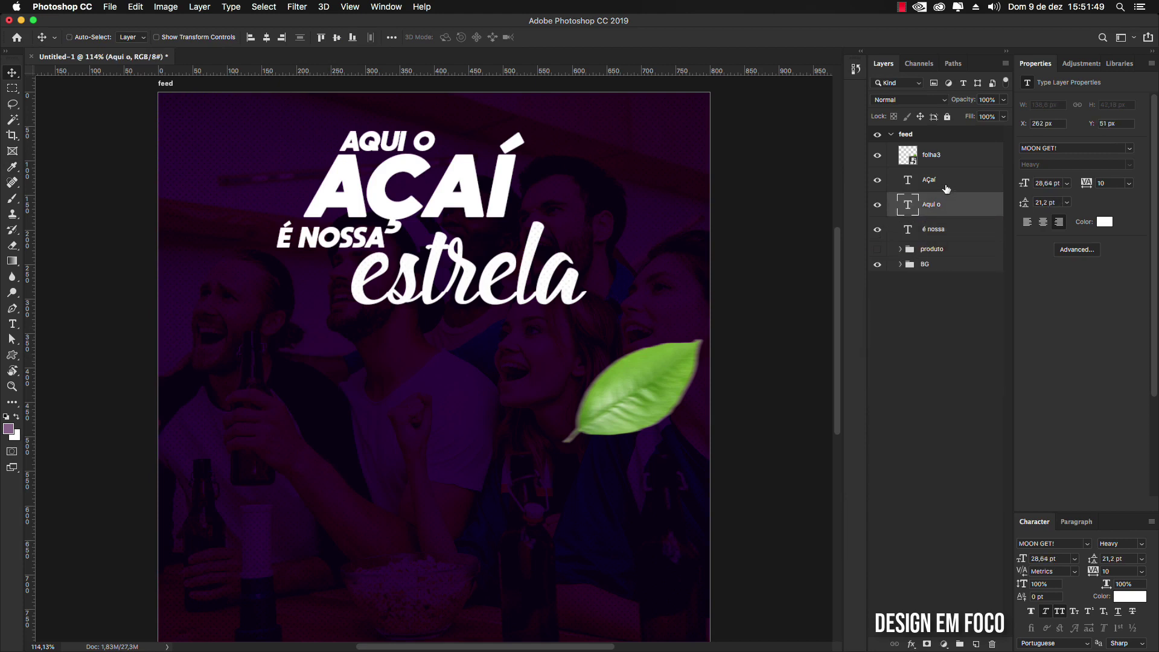
{"action": "left_click", "coordinate": [941, 230], "text": "super"}
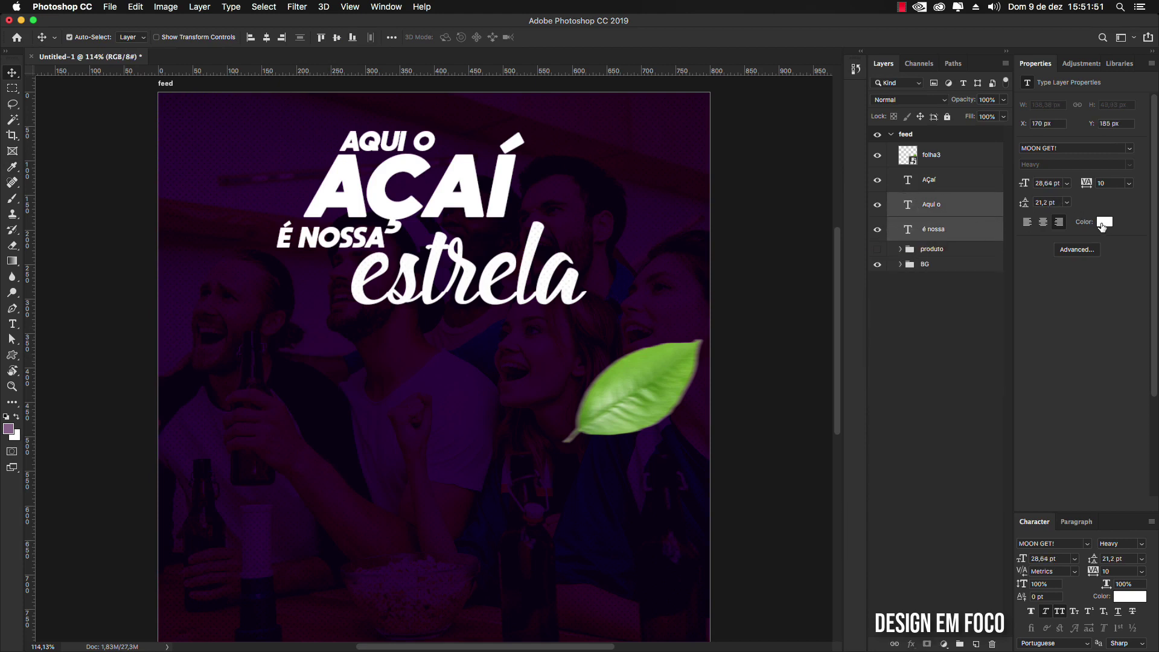
{"action": "left_click", "coordinate": [1103, 222]}
{"action": "left_click", "coordinate": [655, 376]}
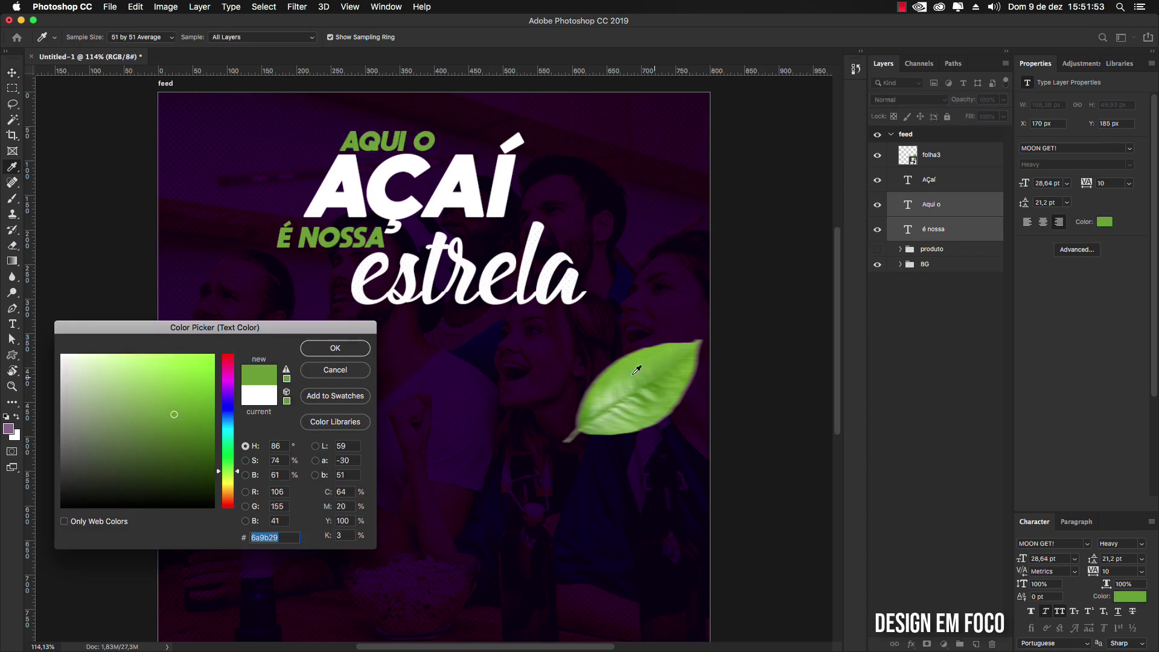
{"action": "key", "text": "Return"}
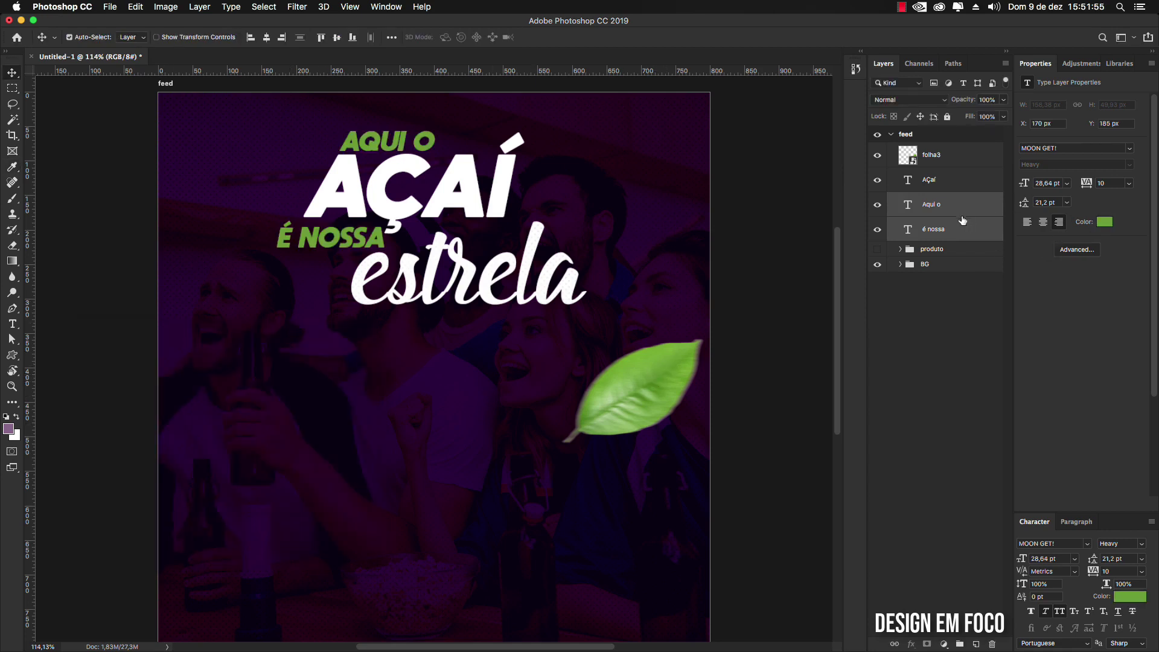
{"action": "left_click", "coordinate": [1109, 227]}
{"action": "left_click", "coordinate": [201, 360]}
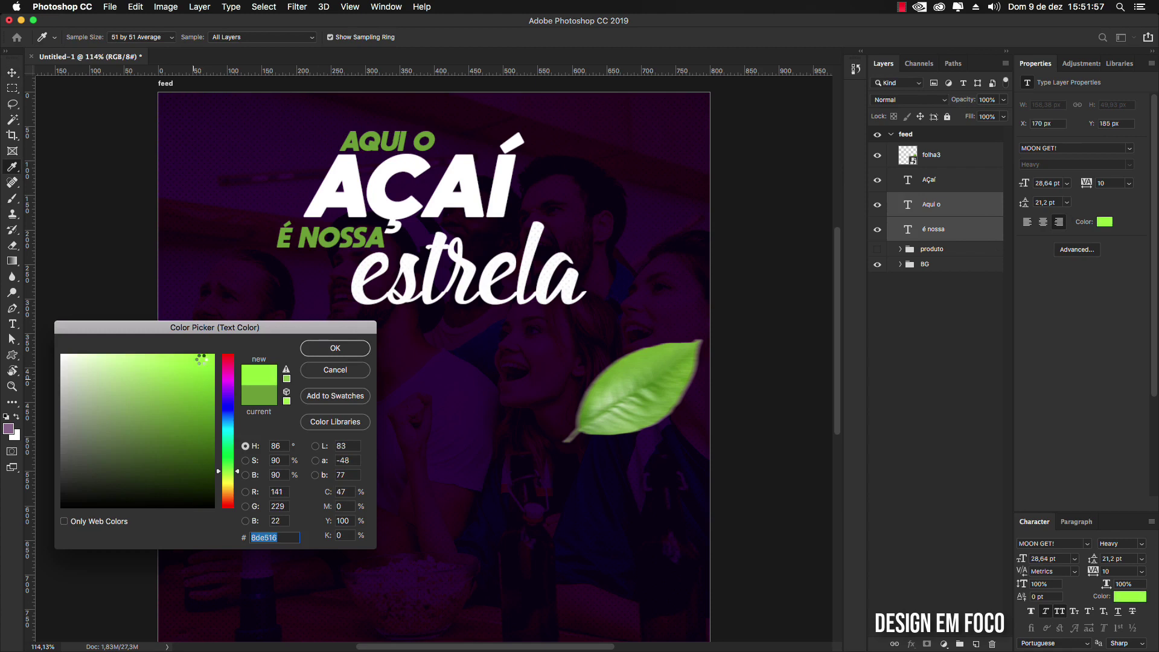
{"action": "key", "text": "Return"}
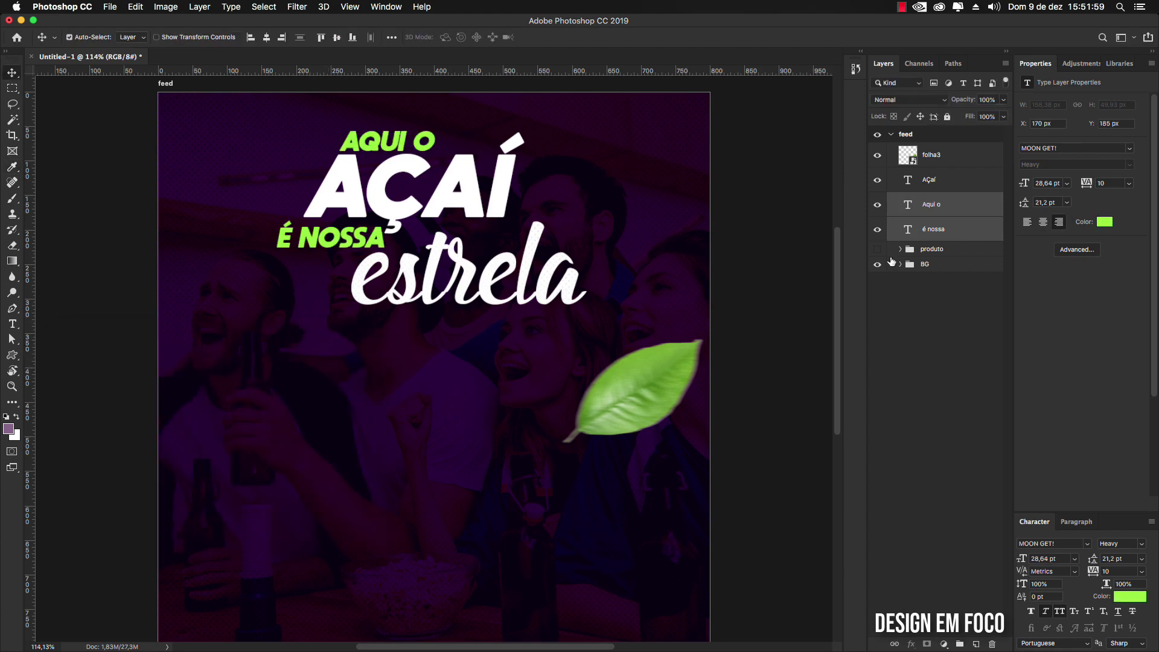
Step: Move the "estrela" text layer out of the BG group to just below "é nossa" and lock the BG group
{"action": "left_click", "coordinate": [900, 264]}
{"action": "left_click_drag", "start_coordinate": [949, 308], "coordinate": [939, 241]}
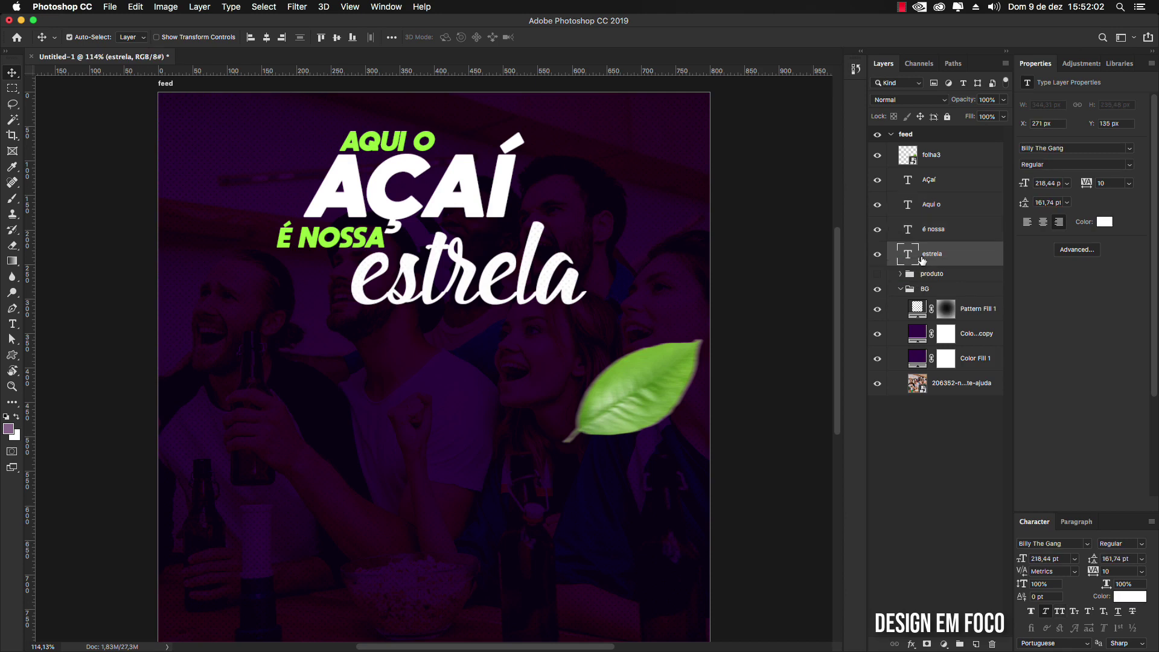
{"action": "left_click", "coordinate": [901, 293]}
{"action": "left_click", "coordinate": [900, 289]}
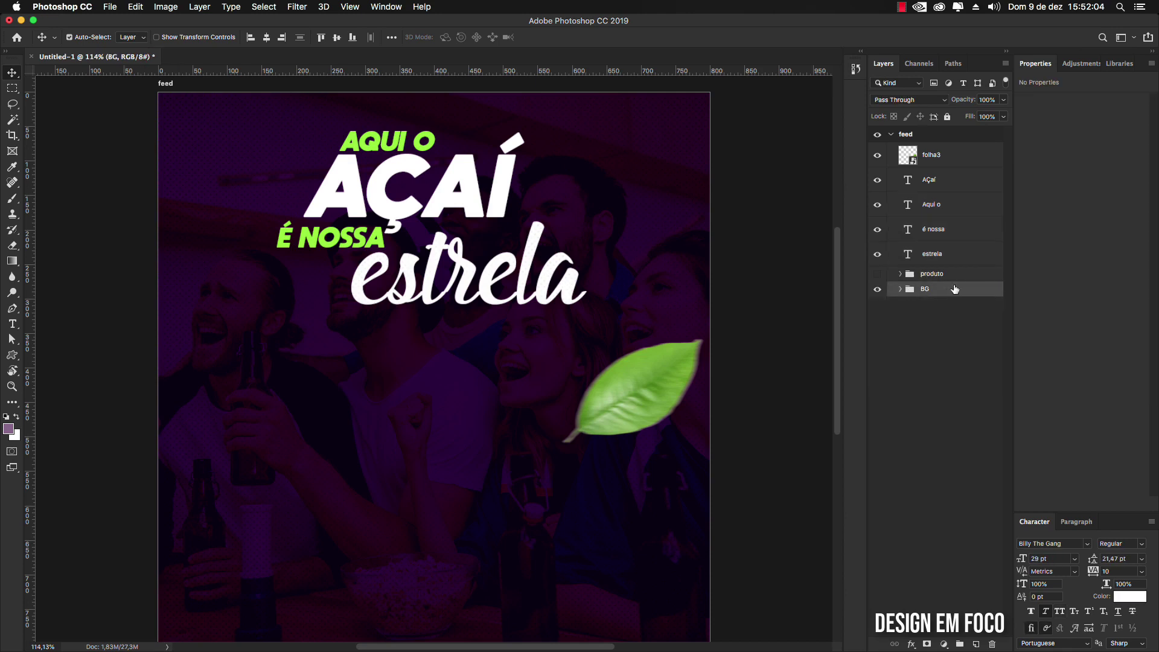
{"action": "left_click", "coordinate": [949, 117]}
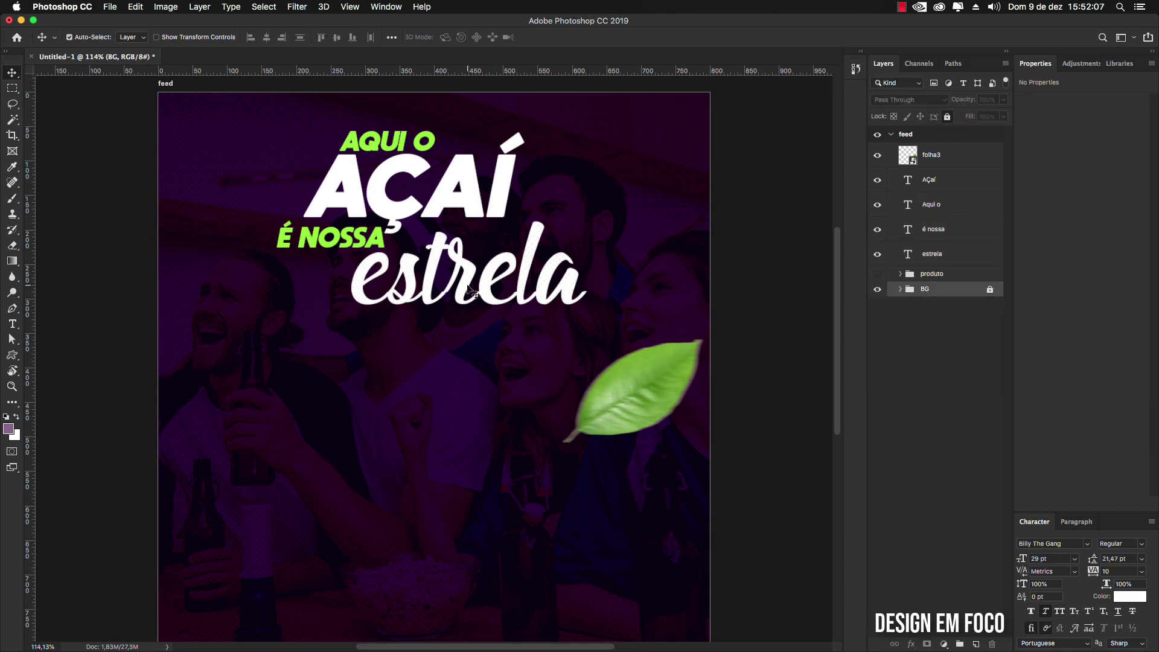
Step: Hide the folha3 leaf layer and show the produto group with the cups
{"action": "left_click", "coordinate": [878, 157]}
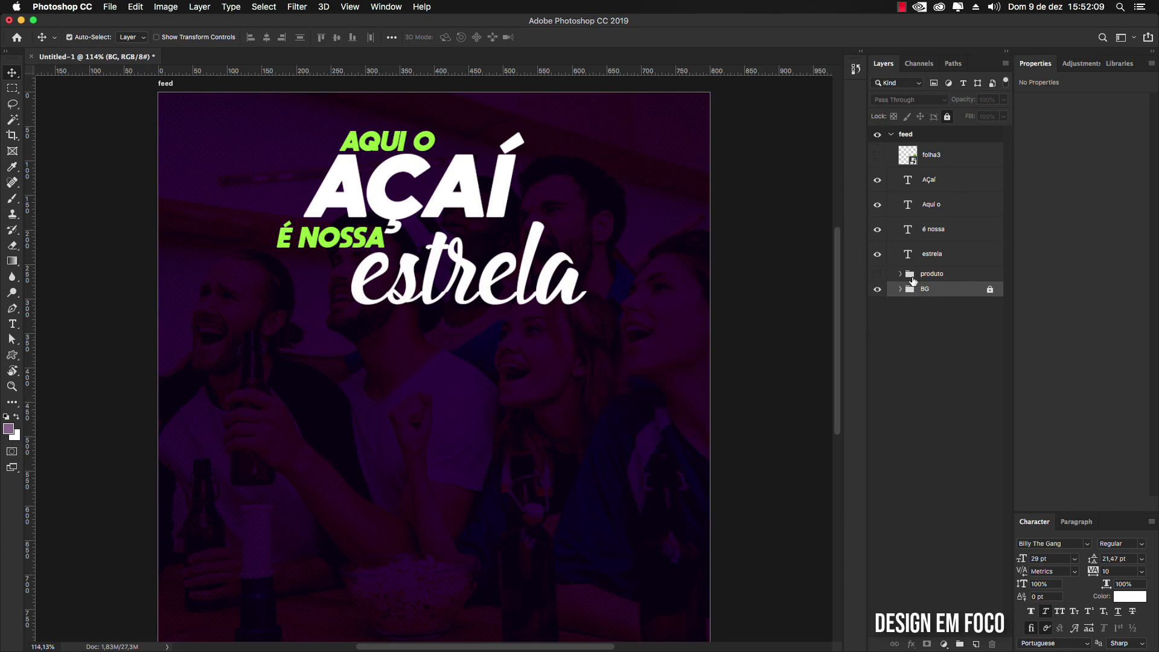
{"action": "left_click", "coordinate": [878, 274]}
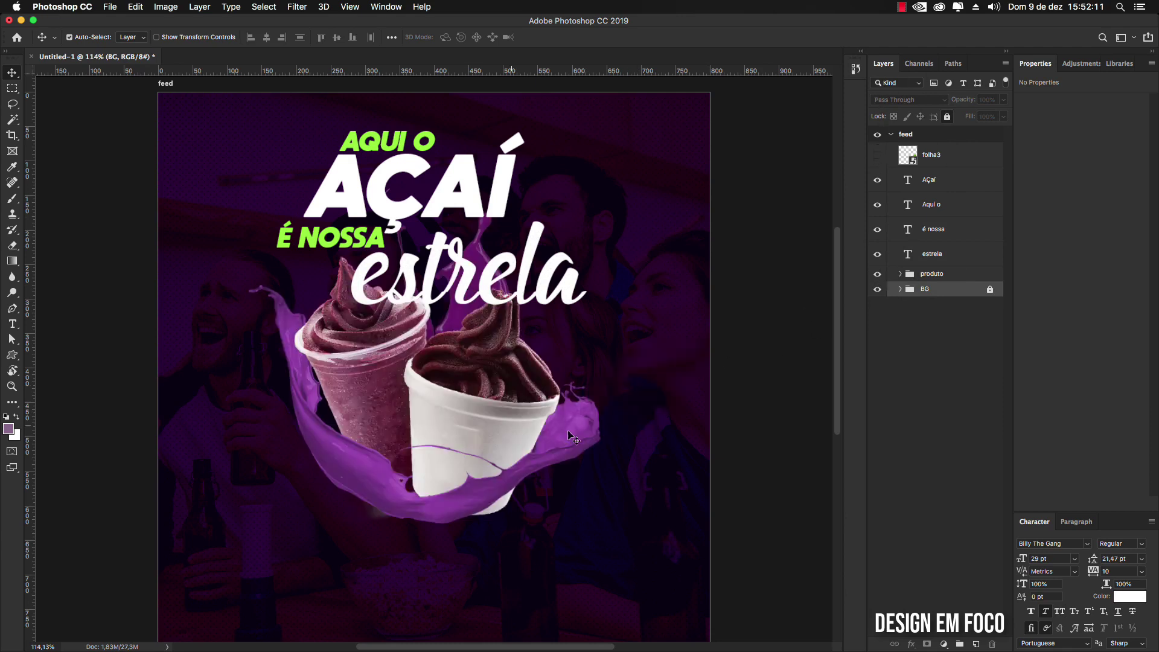
{"action": "scroll", "coordinate": [496, 364], "scroll_direction": "down", "scroll_amount": 3}
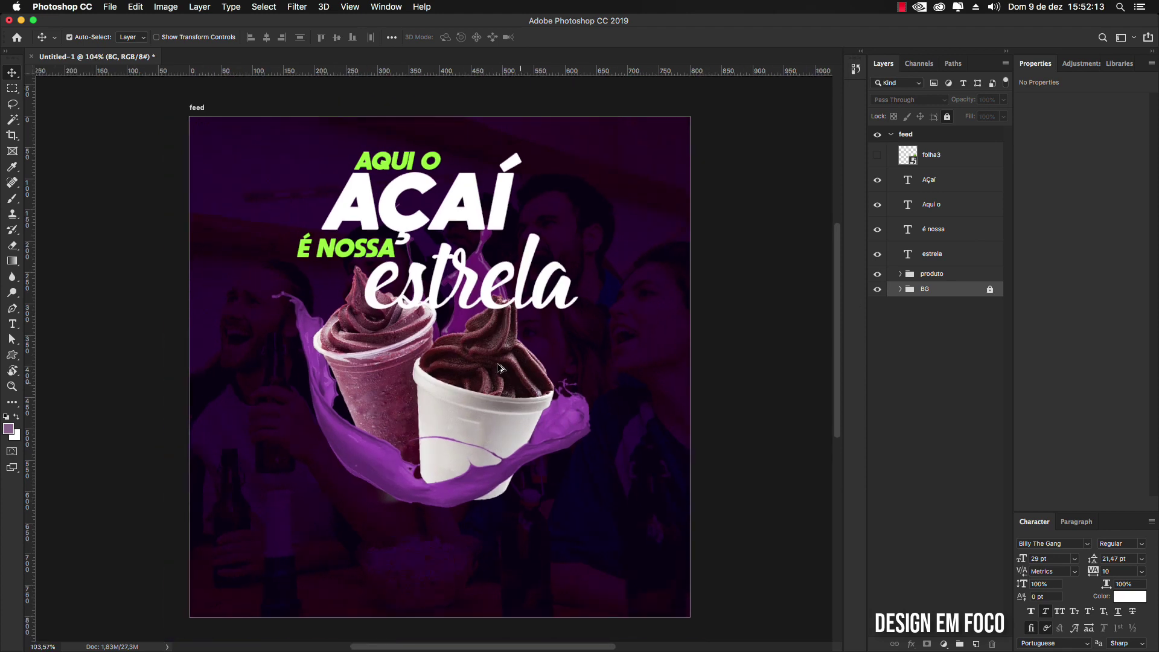
{"action": "key", "text": "super+r"}
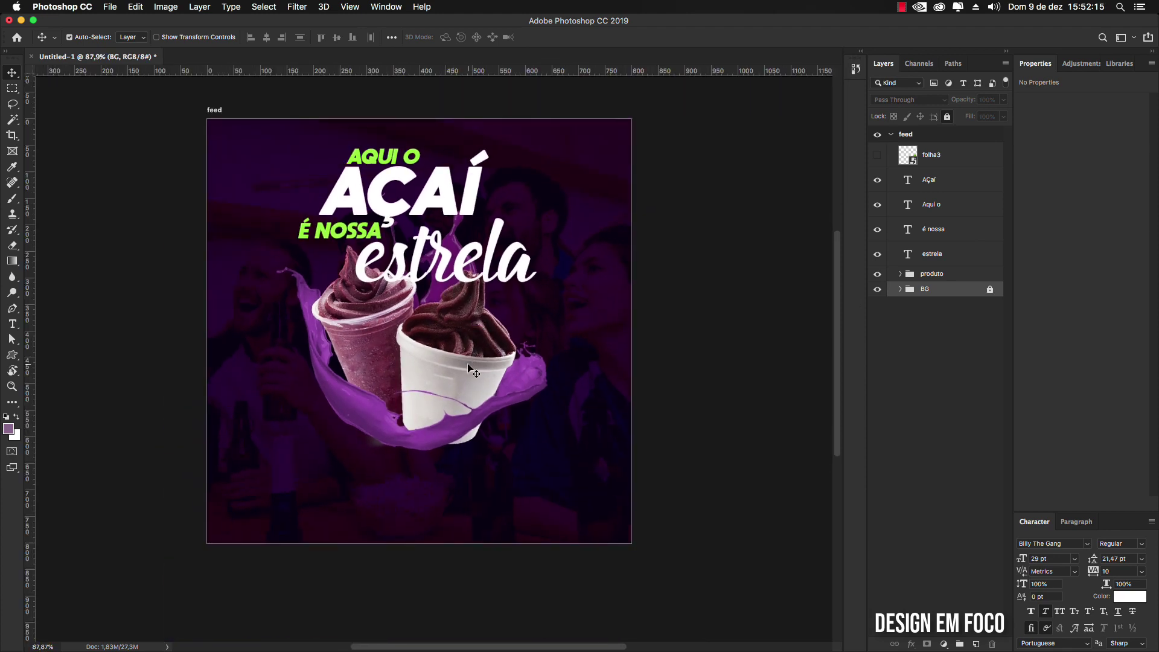
Step: Scale the produto group to 118.25% and move it to X 382.96 px, Y 400 px
{"action": "left_click", "coordinate": [900, 274]}
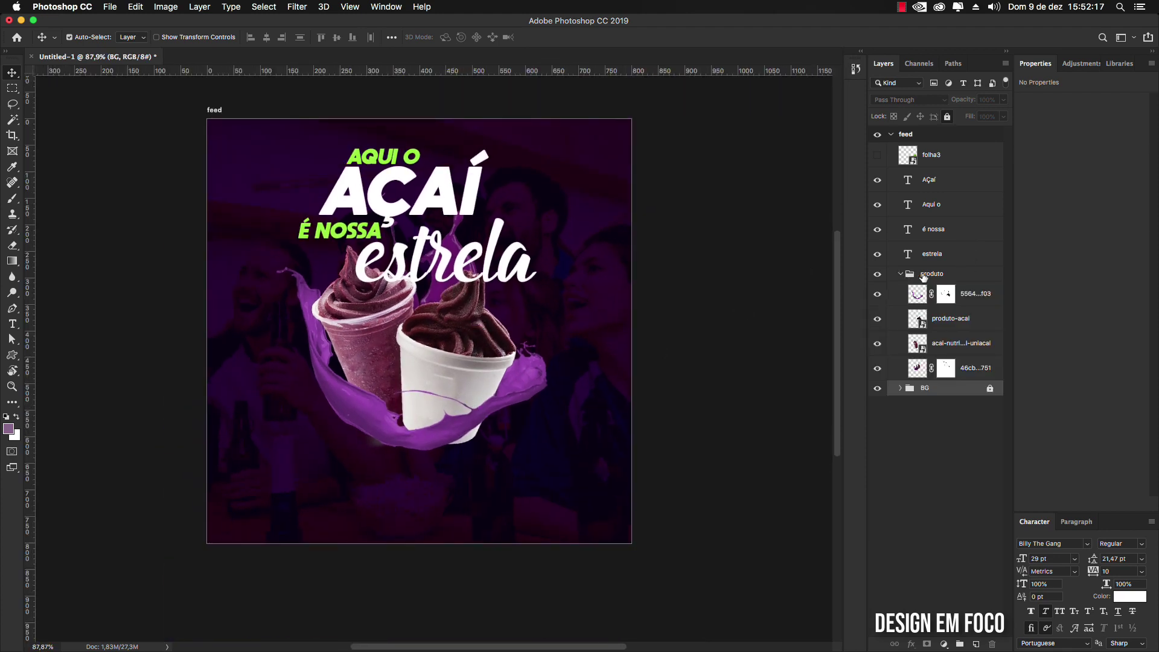
{"action": "left_click", "coordinate": [923, 274]}
{"action": "key", "text": "super+t"}
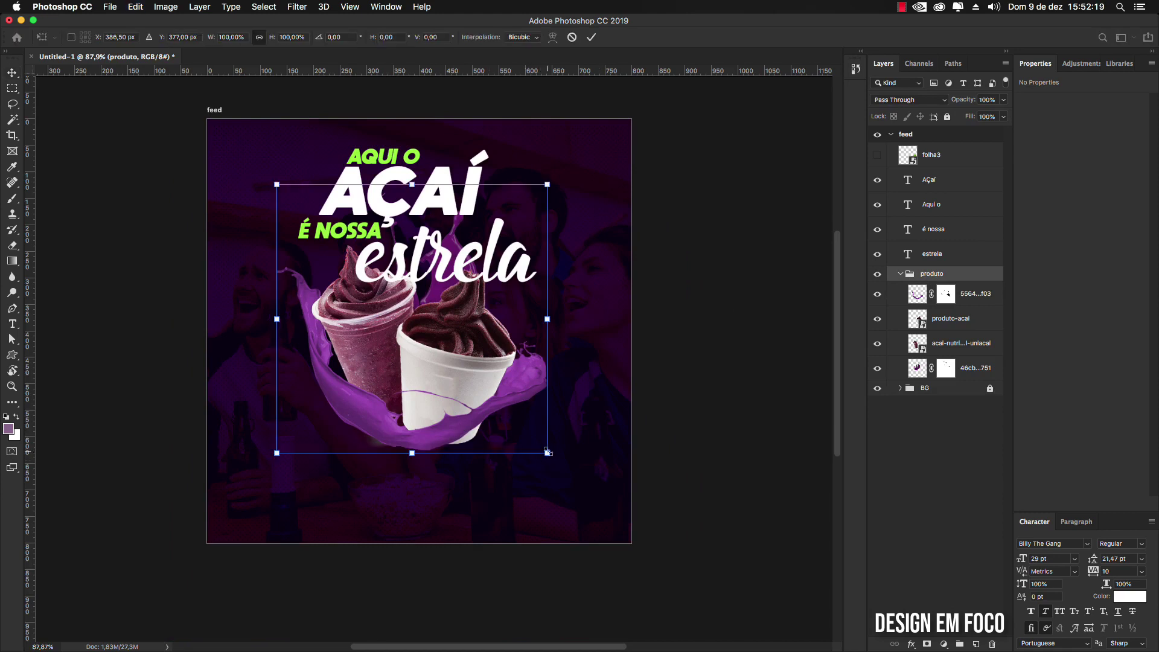
{"action": "left_click_drag", "start_coordinate": [547, 452], "coordinate": [572, 477]}
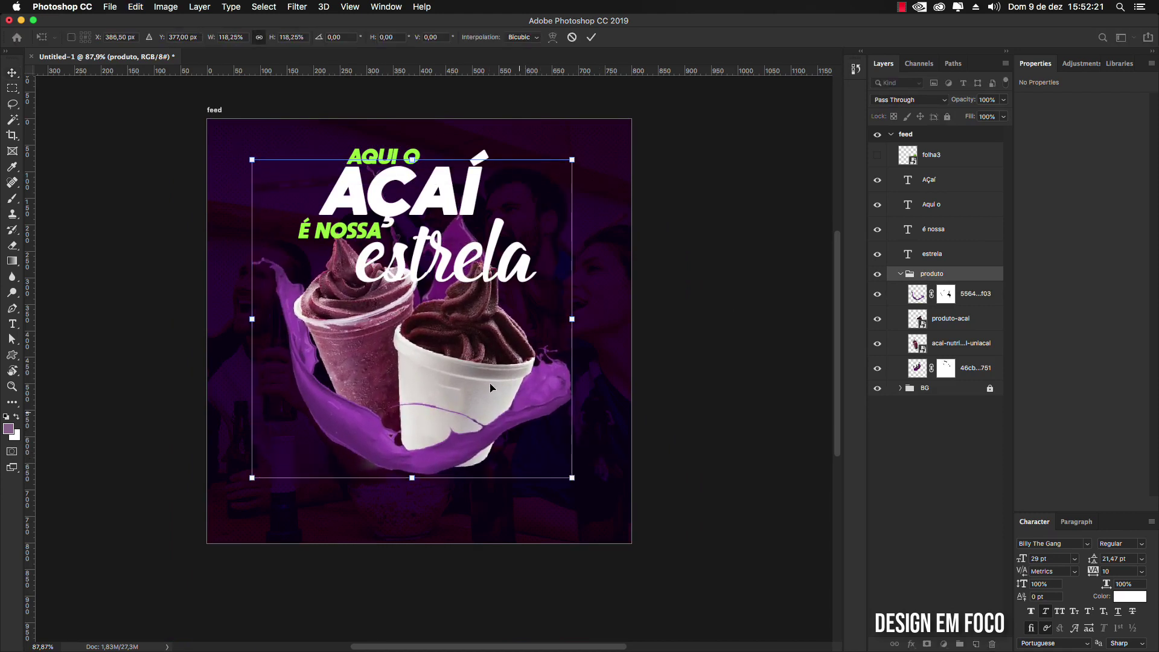
{"action": "left_click_drag", "start_coordinate": [490, 388], "coordinate": [490, 403]}
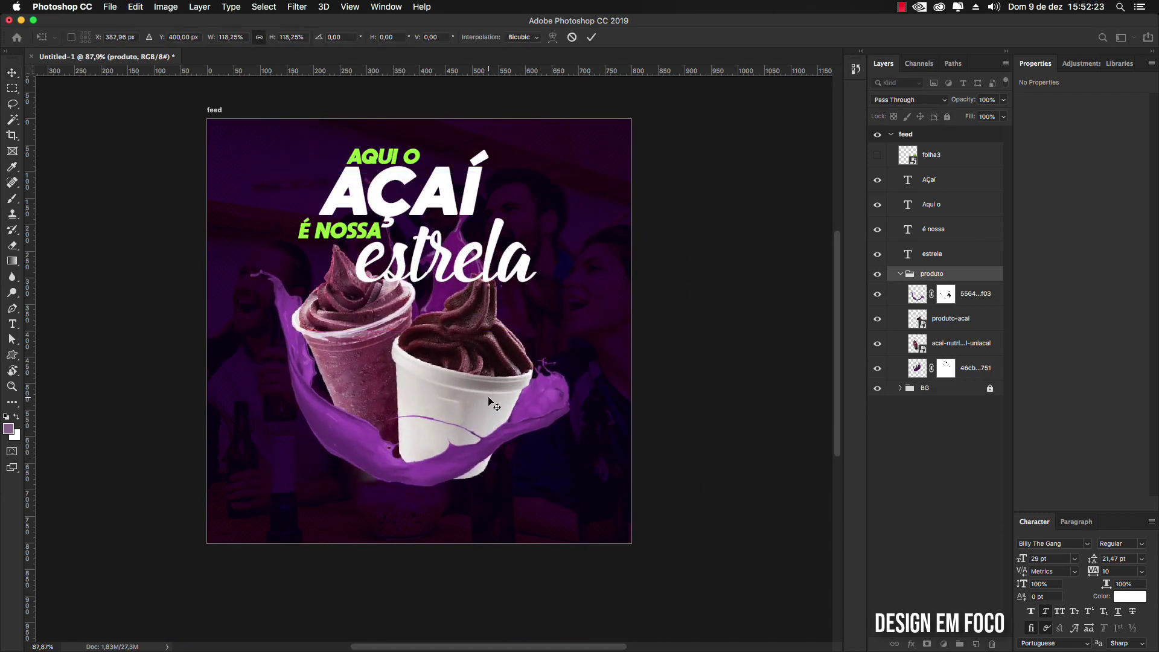
{"action": "key", "text": "Return"}
Step: Shift the "estrela" text horizontally to X 318 px, keeping Y at 135 px
{"action": "left_click_drag", "start_coordinate": [490, 266], "coordinate": [537, 282]}
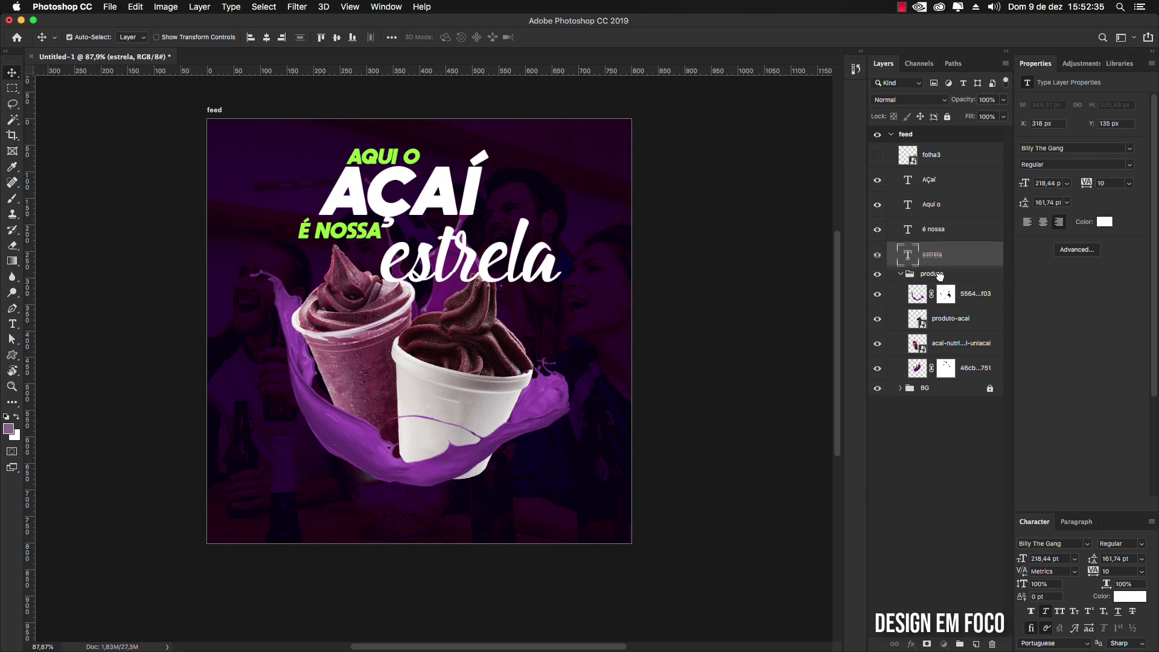
Step: Try placing the "estrela" text behind the cups inside the produto group, then return it above the group
{"action": "left_click_drag", "start_coordinate": [939, 256], "coordinate": [944, 356]}
{"action": "scroll", "coordinate": [486, 277], "scroll_direction": "up", "scroll_amount": 5}
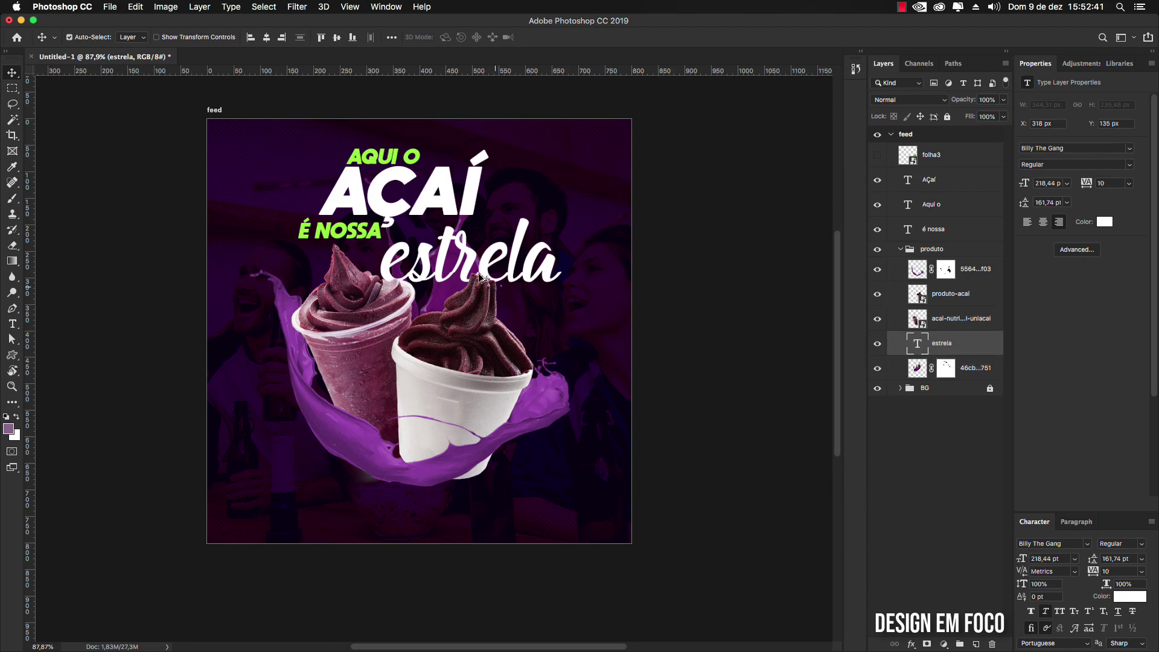
{"action": "scroll", "coordinate": [486, 277], "scroll_direction": "down", "scroll_amount": 4}
{"action": "scroll", "coordinate": [489, 284], "scroll_direction": "up", "scroll_amount": 4}
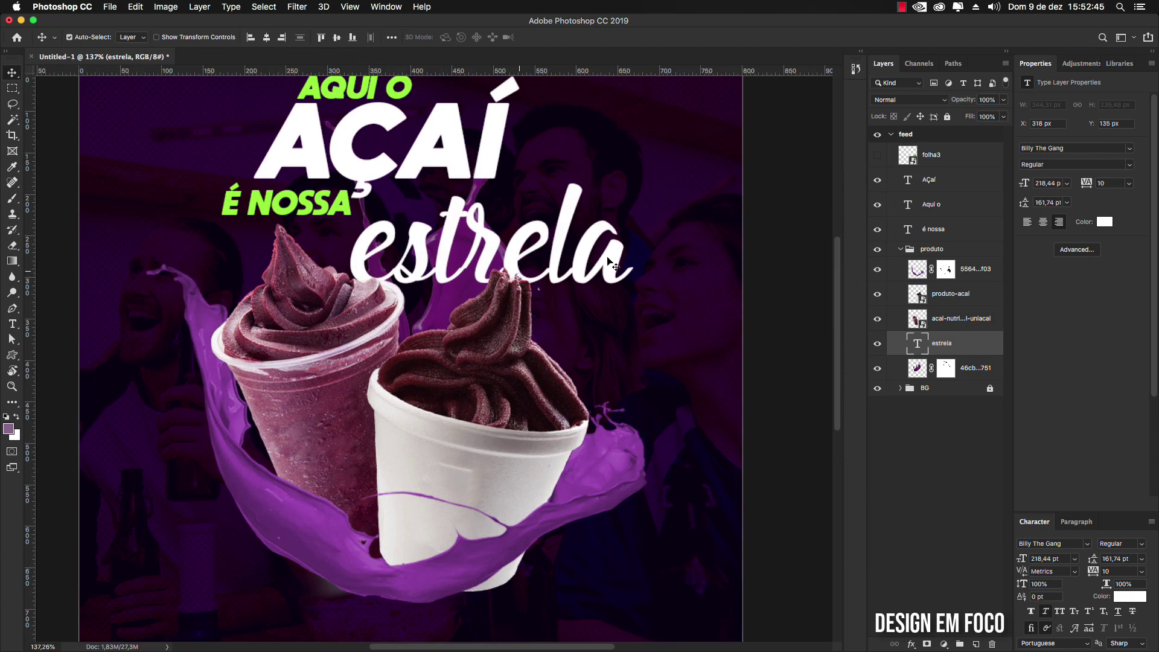
{"action": "left_click_drag", "start_coordinate": [942, 343], "coordinate": [913, 264]}
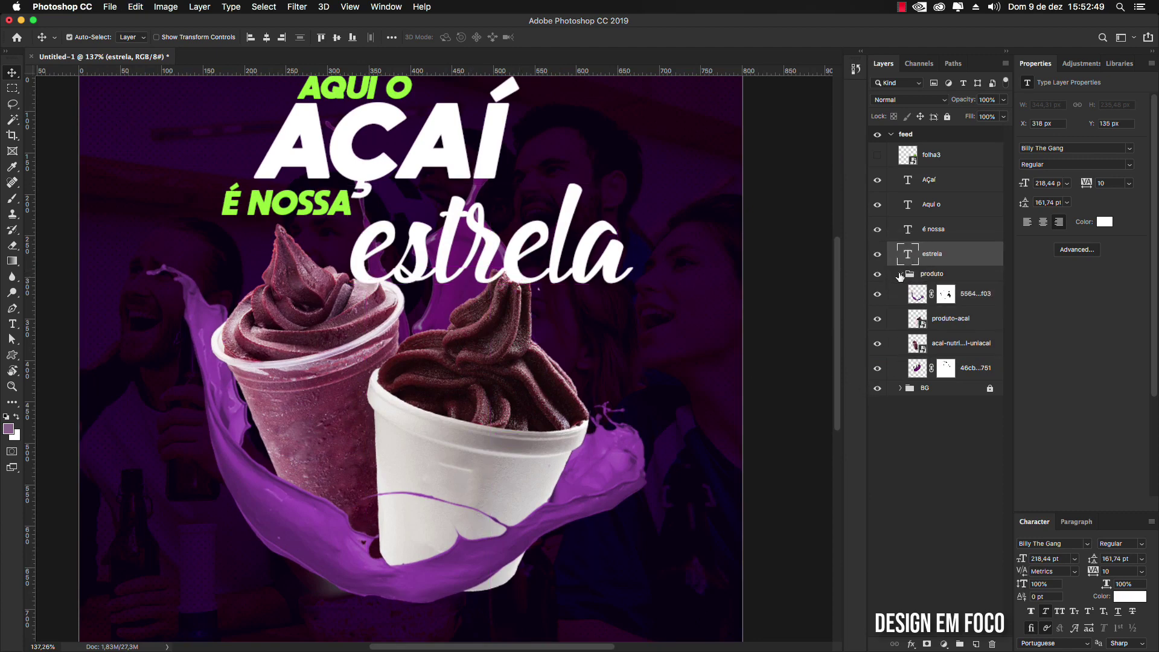
Step: Add a layer mask to "estrela" and, within the white cup's outline, brush away the text overlapping its açaí tip
{"action": "left_click", "coordinate": [900, 275]}
{"action": "left_click", "coordinate": [930, 644]}
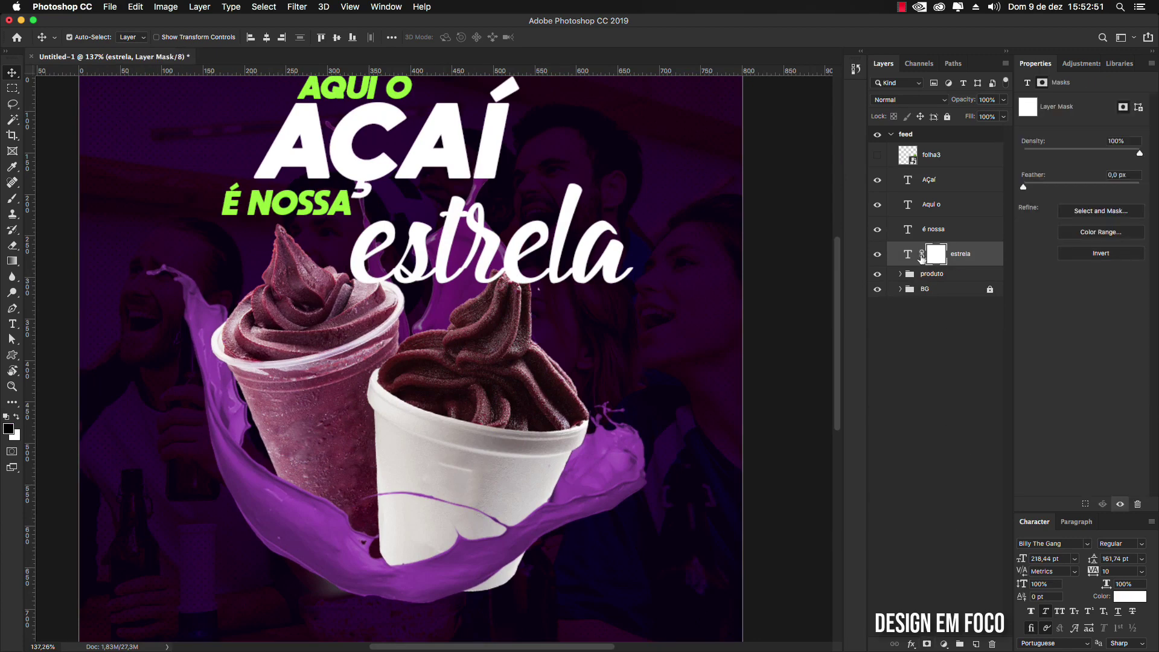
{"action": "left_click", "coordinate": [900, 274]}
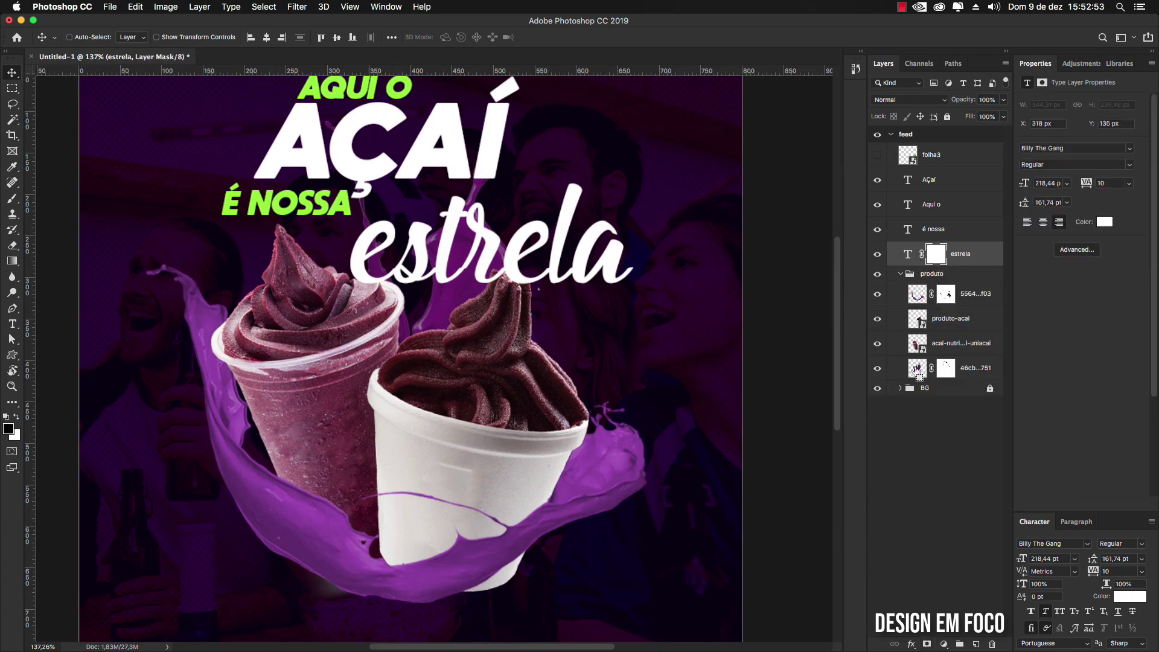
{"action": "left_click", "coordinate": [918, 321], "text": "super"}
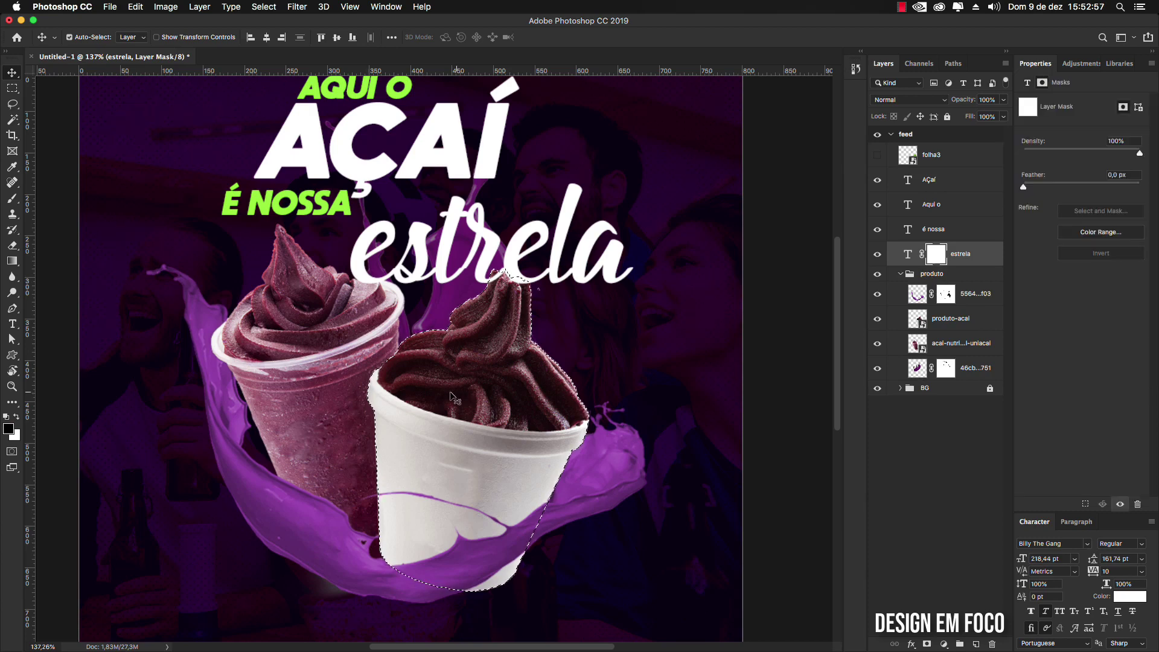
{"action": "key", "text": "b"}
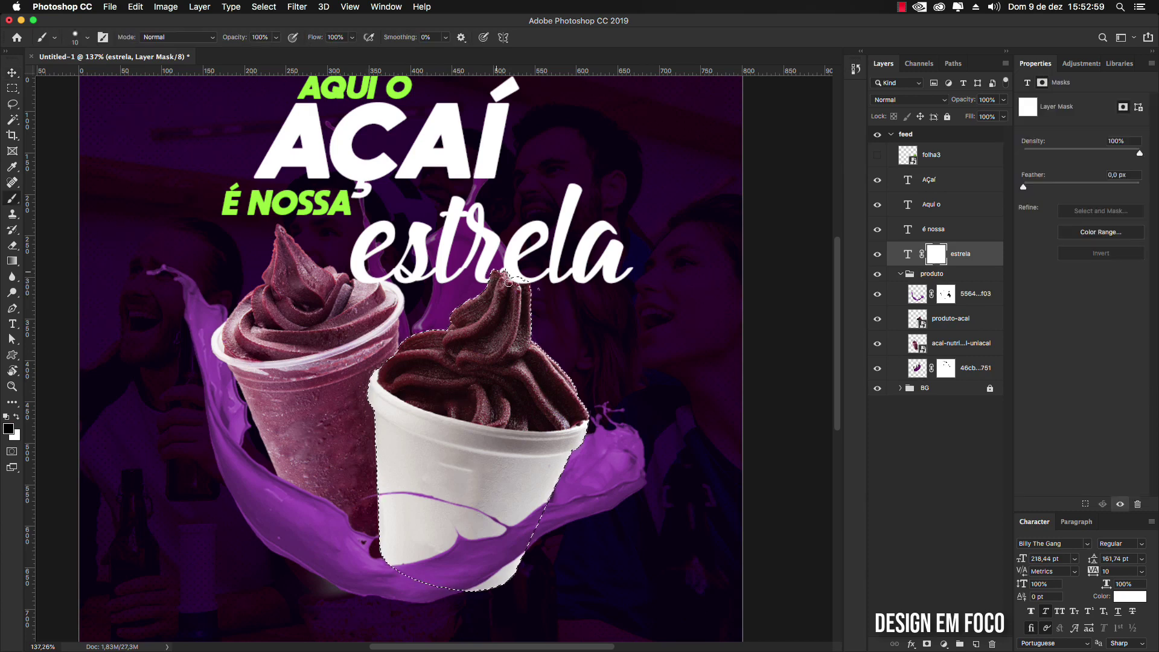
{"action": "left_click_drag", "start_coordinate": [509, 281], "coordinate": [520, 282]}
Step: On the "estrela" layer mask, brush away the text overlapping the pink cup within that cup's outline, and deselect
{"action": "left_click", "coordinate": [918, 345], "text": "super"}
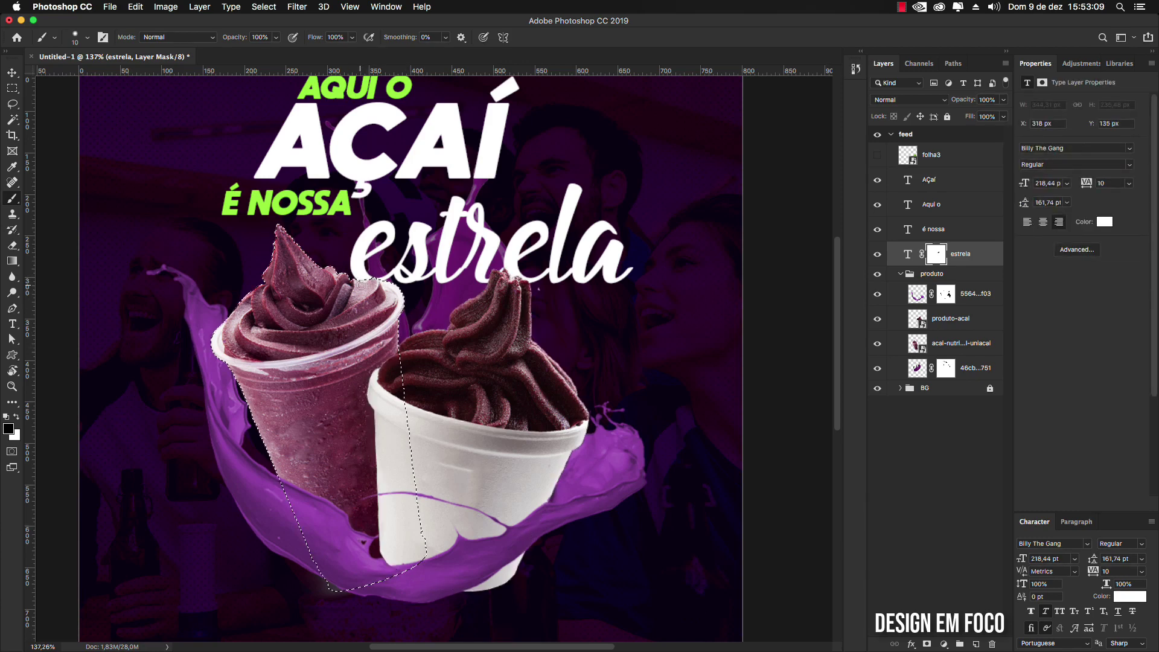
{"action": "key", "text": "v"}
{"action": "key", "text": "super+d"}
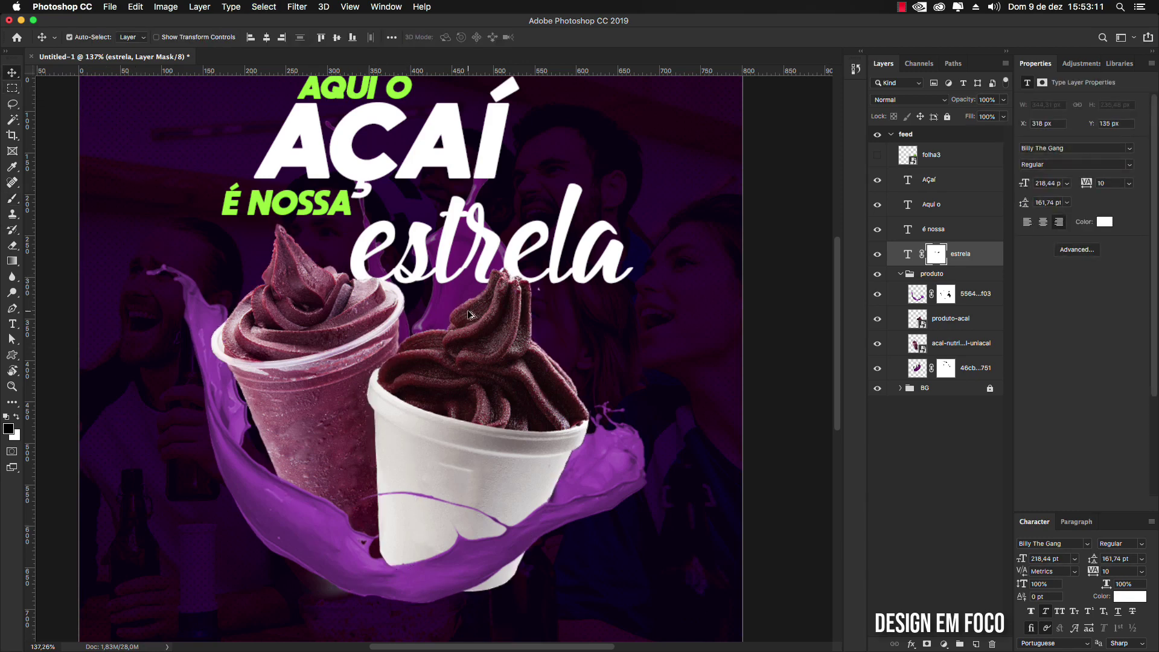
{"action": "scroll", "coordinate": [471, 315], "scroll_direction": "down", "scroll_amount": 4}
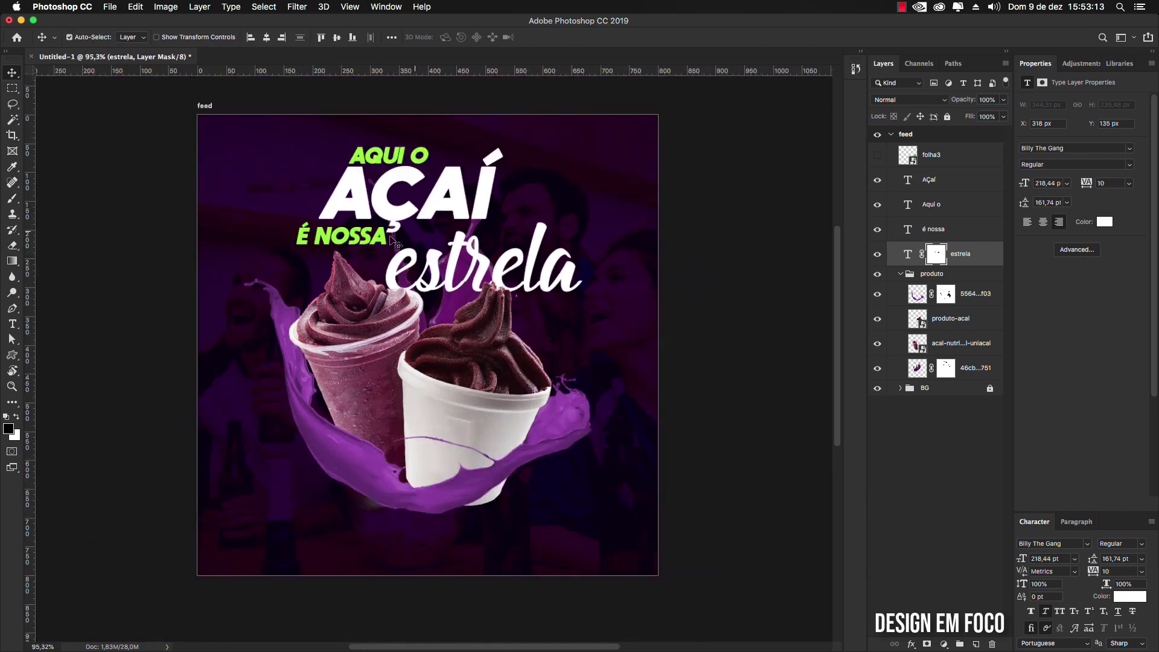
Step: Move "É NOSSA" and "AÇAÍ" slightly down toward "estrela" and place "AQUI O" at X 263 px, Y 75 px
{"action": "mouse_move", "coordinate": [381, 236]}
{"action": "left_mouse_down"}
{"action": "mouse_move", "coordinate": [385, 247]}
{"action": "mouse_move", "coordinate": [401, 226]}
{"action": "left_mouse_up"}
{"action": "left_click_drag", "start_coordinate": [395, 163], "coordinate": [396, 166]}
{"action": "left_click", "coordinate": [402, 160]}
{"action": "key", "text": "0"}
{"action": "key", "text": "0"}
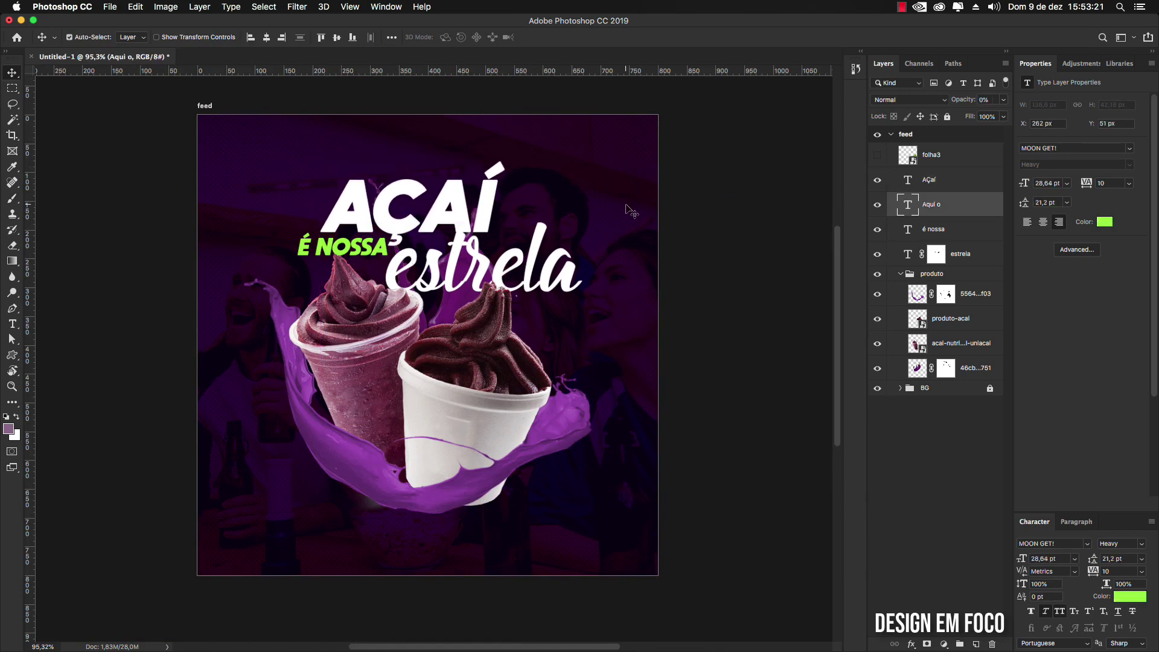
{"action": "key", "text": "super+z"}
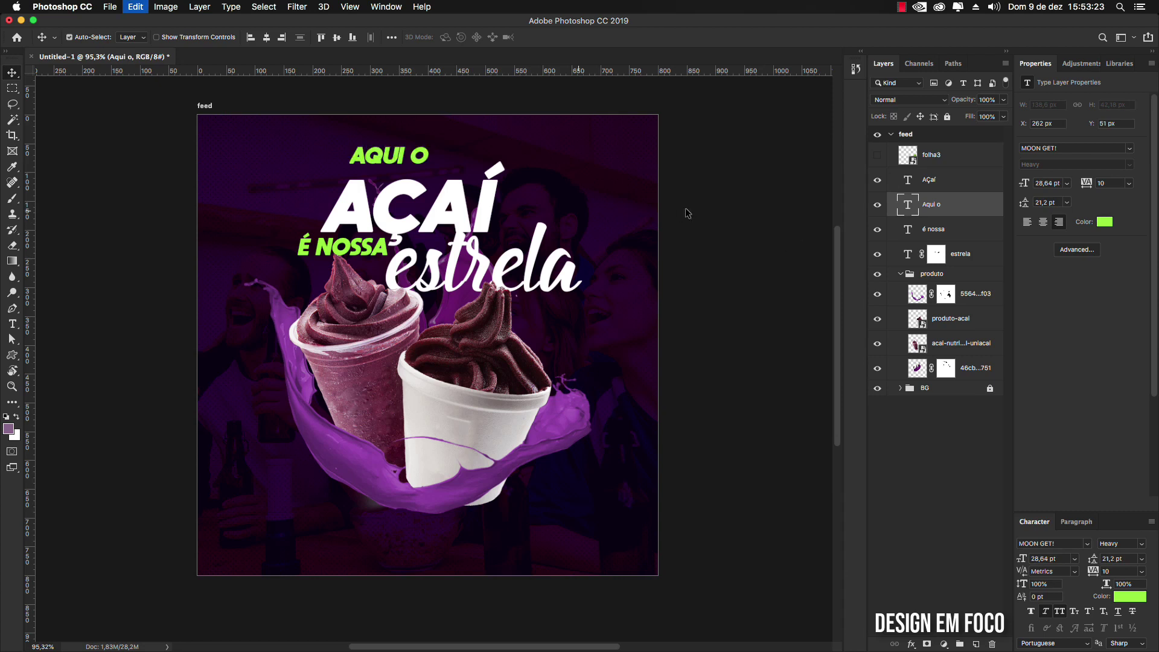
{"action": "left_click_drag", "start_coordinate": [398, 158], "coordinate": [400, 169]}
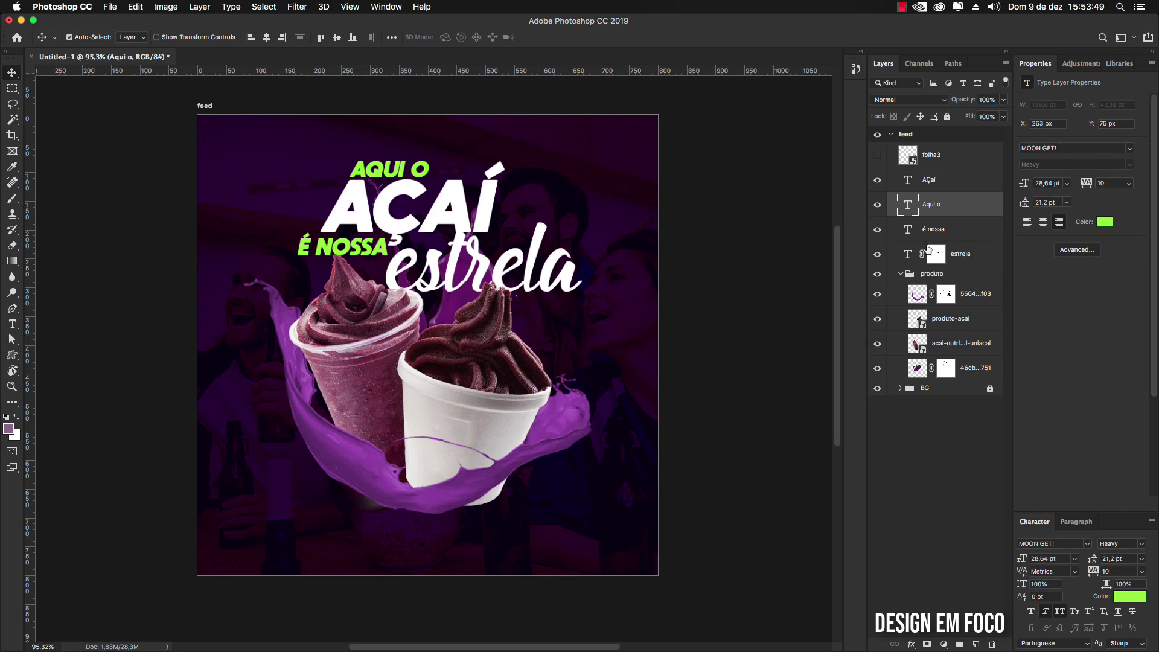
Step: Deepen the front purple splash with Hue/Saturation, using Saturation +27 and Lightness -34
{"action": "right_click", "coordinate": [922, 297]}
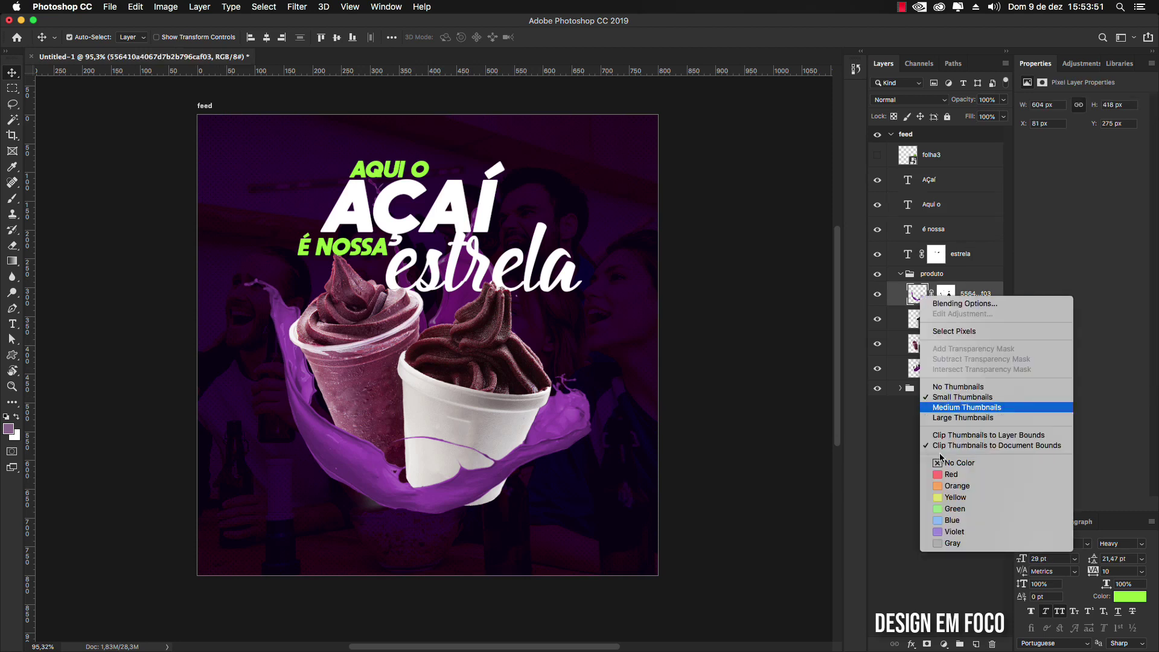
{"action": "key", "text": "Escape"}
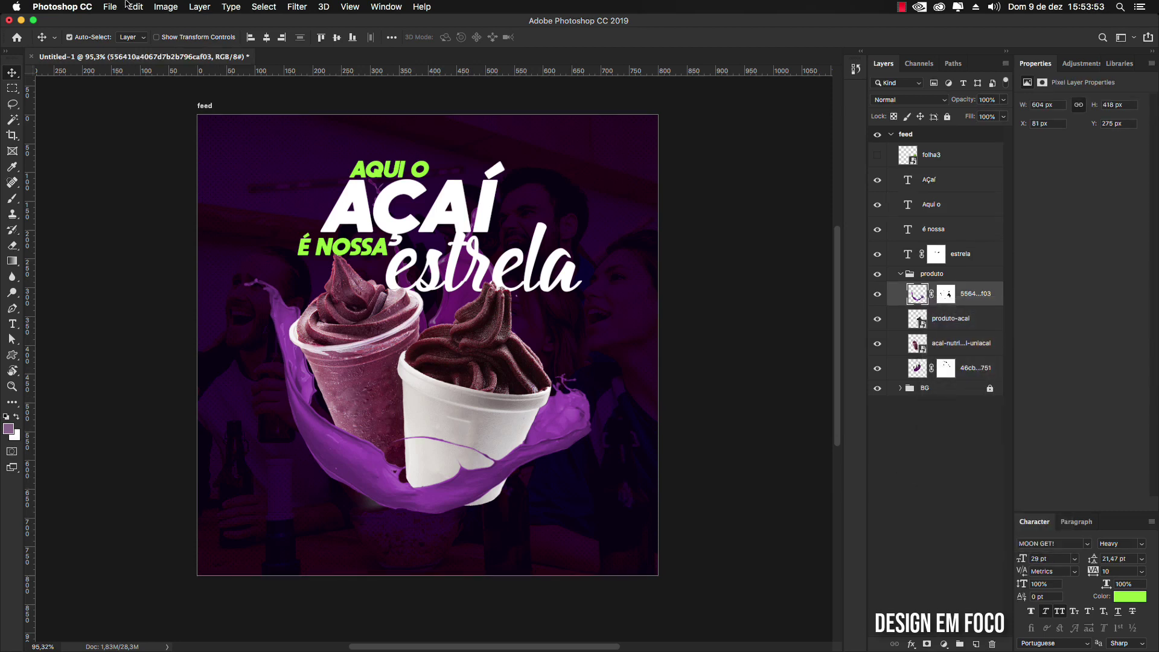
{"action": "left_click", "coordinate": [165, 7]}
{"action": "mouse_move", "coordinate": [266, 44]}
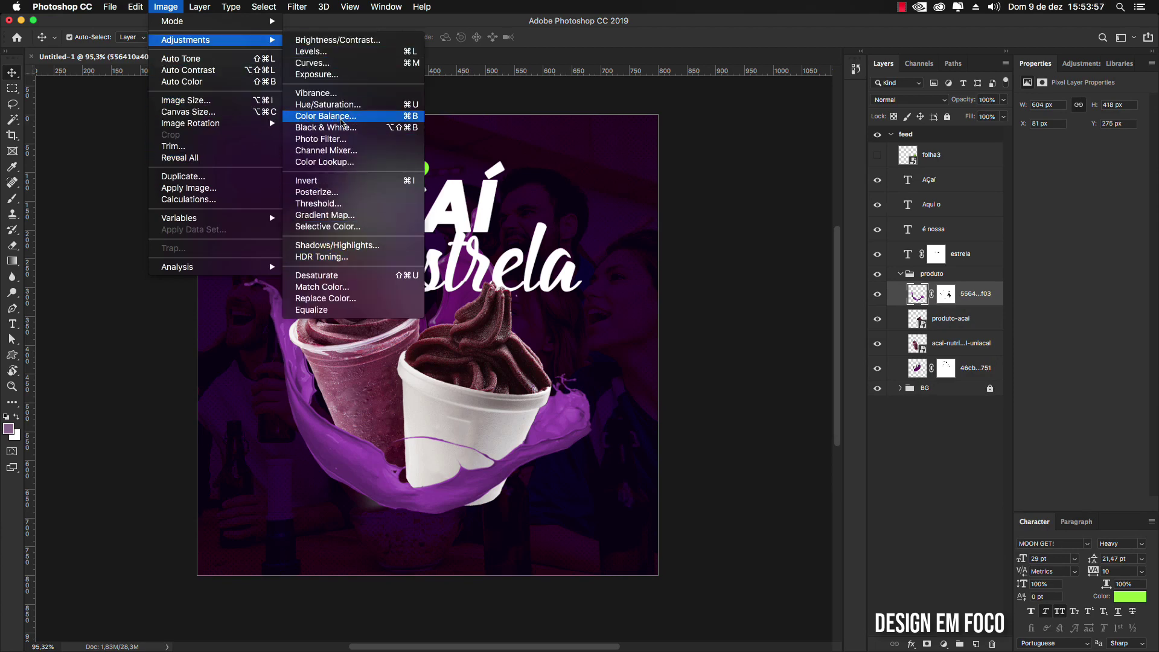
{"action": "left_click", "coordinate": [327, 105]}
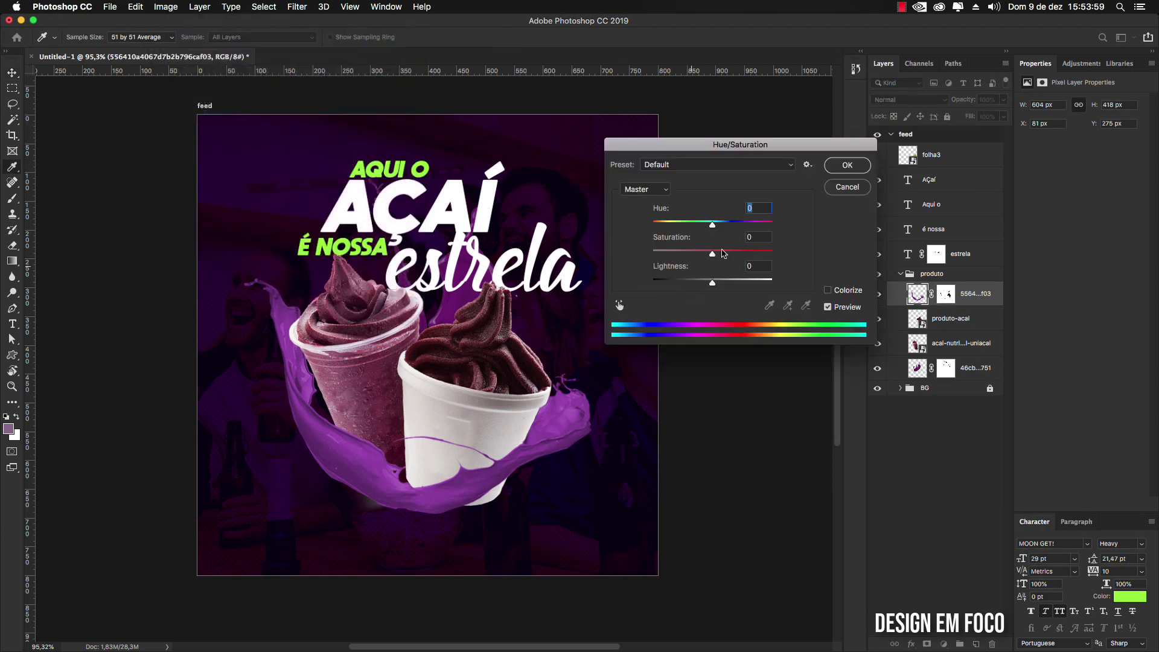
{"action": "mouse_move", "coordinate": [724, 253]}
{"action": "left_mouse_down"}
{"action": "mouse_move", "coordinate": [701, 255]}
{"action": "mouse_move", "coordinate": [722, 262]}
{"action": "mouse_move", "coordinate": [724, 290]}
{"action": "mouse_move", "coordinate": [691, 282]}
{"action": "mouse_move", "coordinate": [729, 257]}
{"action": "left_mouse_up"}
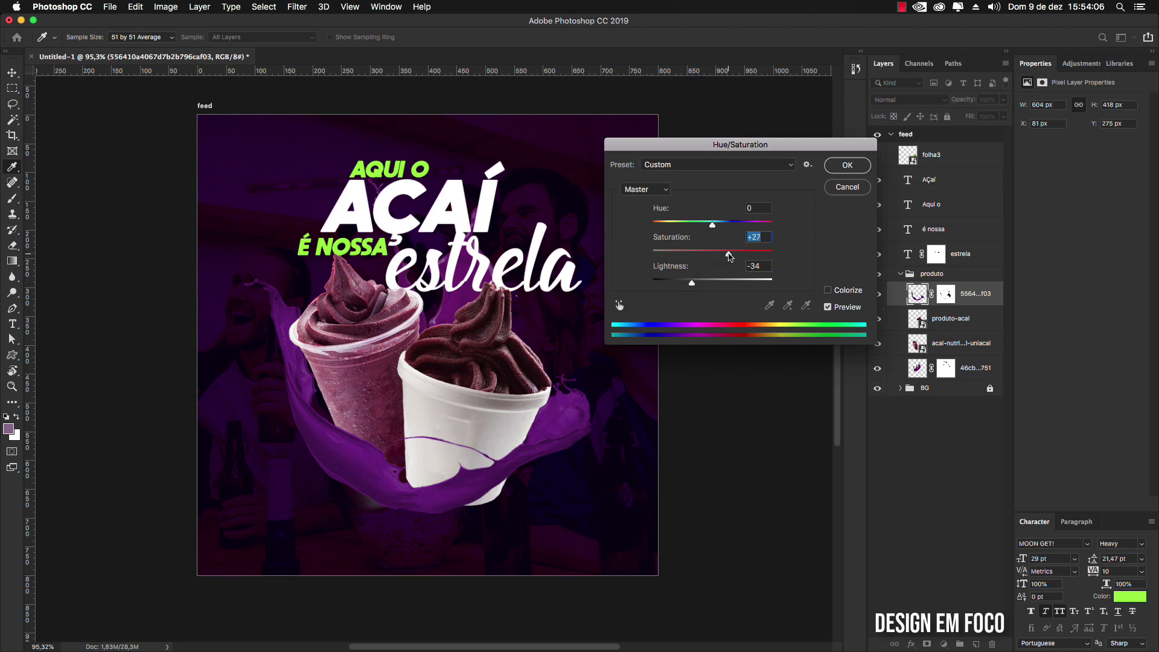
{"action": "left_click", "coordinate": [859, 174]}
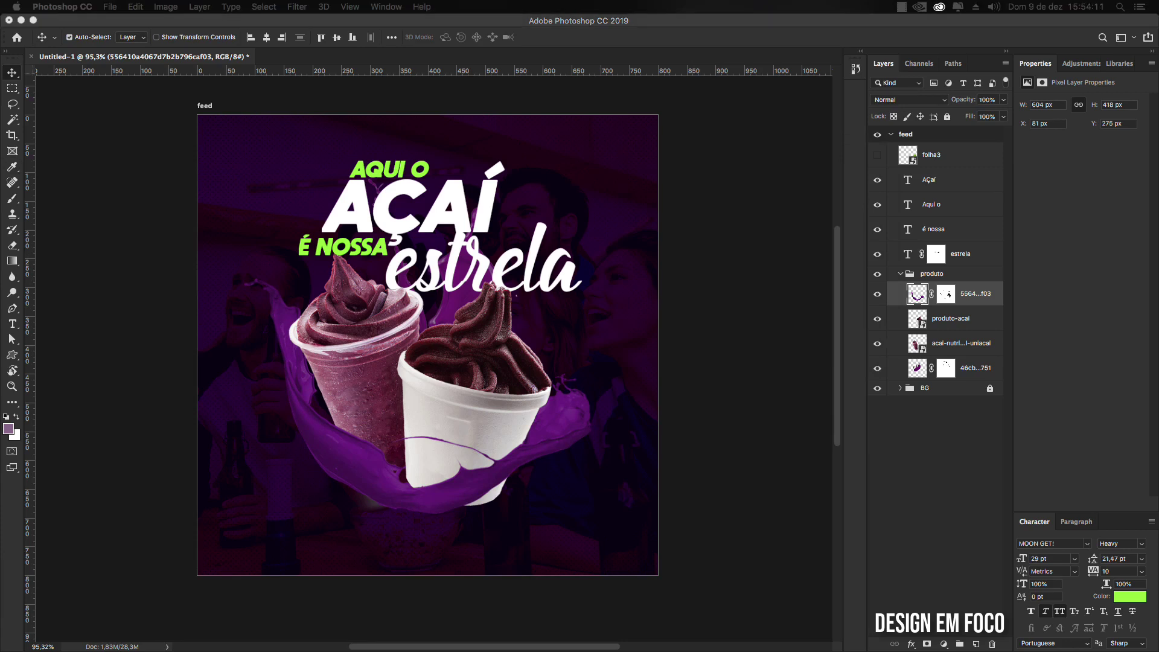
{"action": "left_click", "coordinate": [413, 216]}
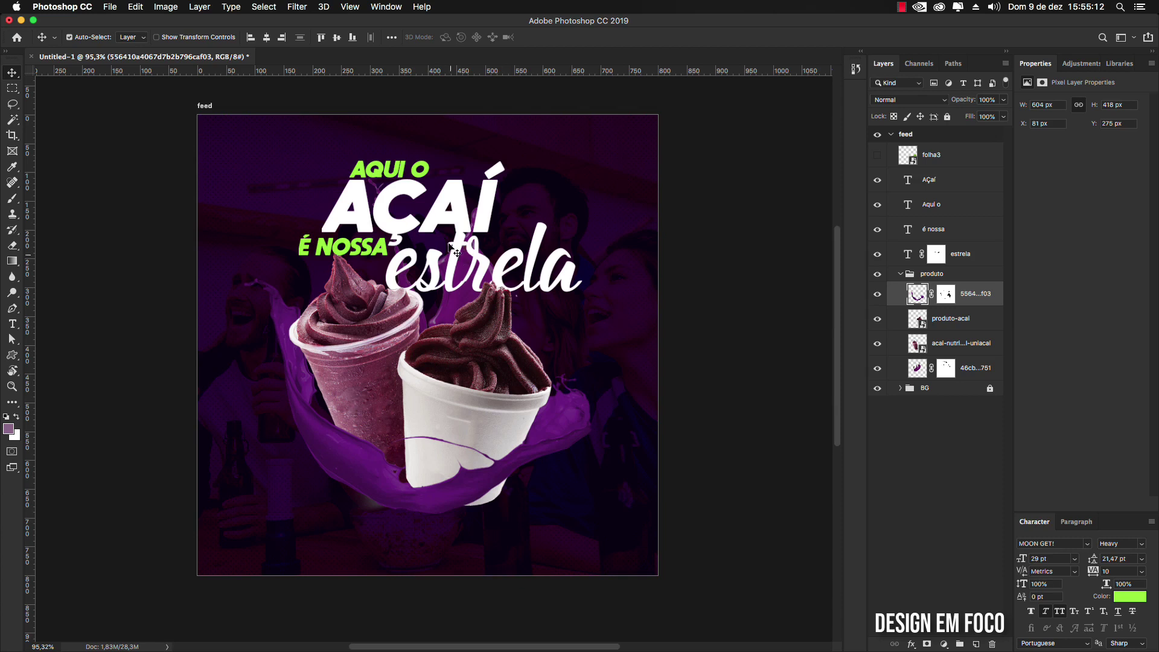
Step: Collapse the produto group and group the four headline text layers under the name "textos"
{"action": "left_click", "coordinate": [900, 275]}
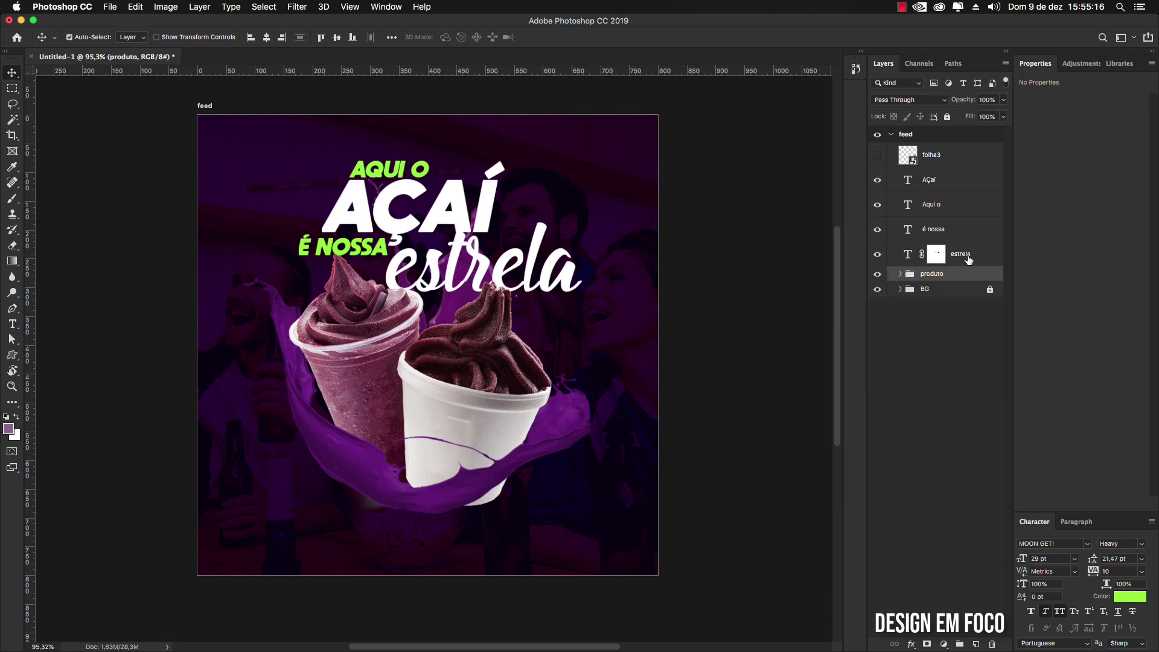
{"action": "left_click", "coordinate": [967, 256]}
{"action": "left_click", "coordinate": [943, 186], "text": "shift"}
{"action": "key", "text": "super+g"}
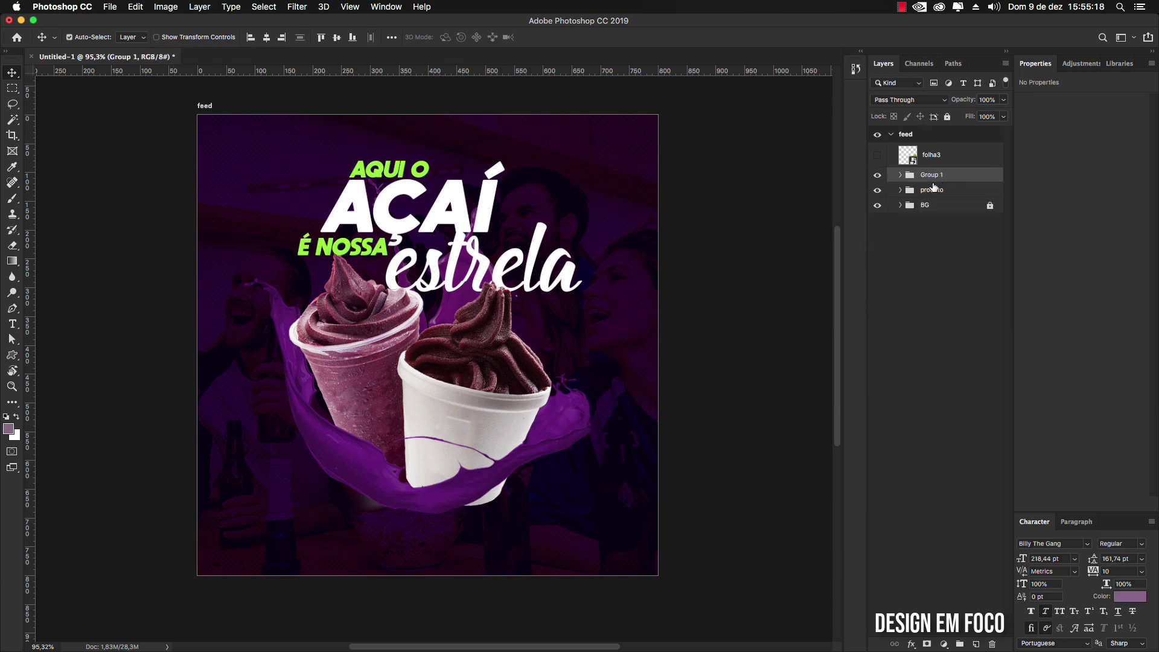
{"action": "double_click", "coordinate": [931, 175]}
{"action": "type", "text": "textos"}
{"action": "key", "text": "Return"}
Step: Show the folha3 leaf, rotate it about 51° in the artboard's upper-right corner, and duplicate it into the lower-left corner
{"action": "left_click", "coordinate": [877, 155]}
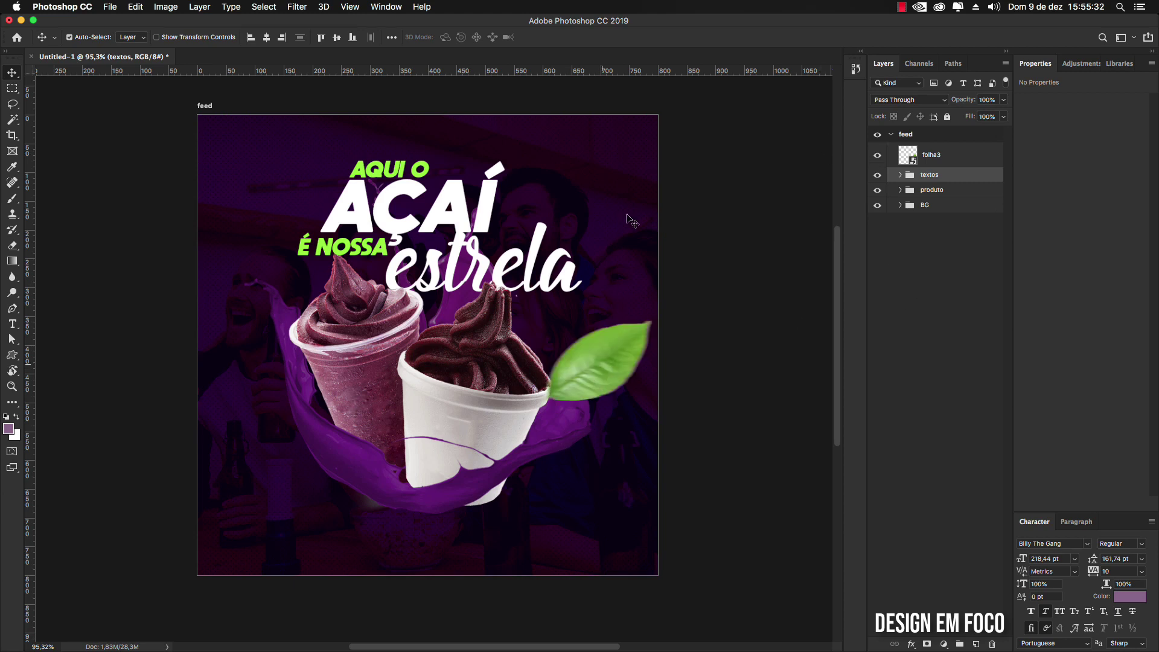
{"action": "left_click_drag", "start_coordinate": [616, 356], "coordinate": [645, 125]}
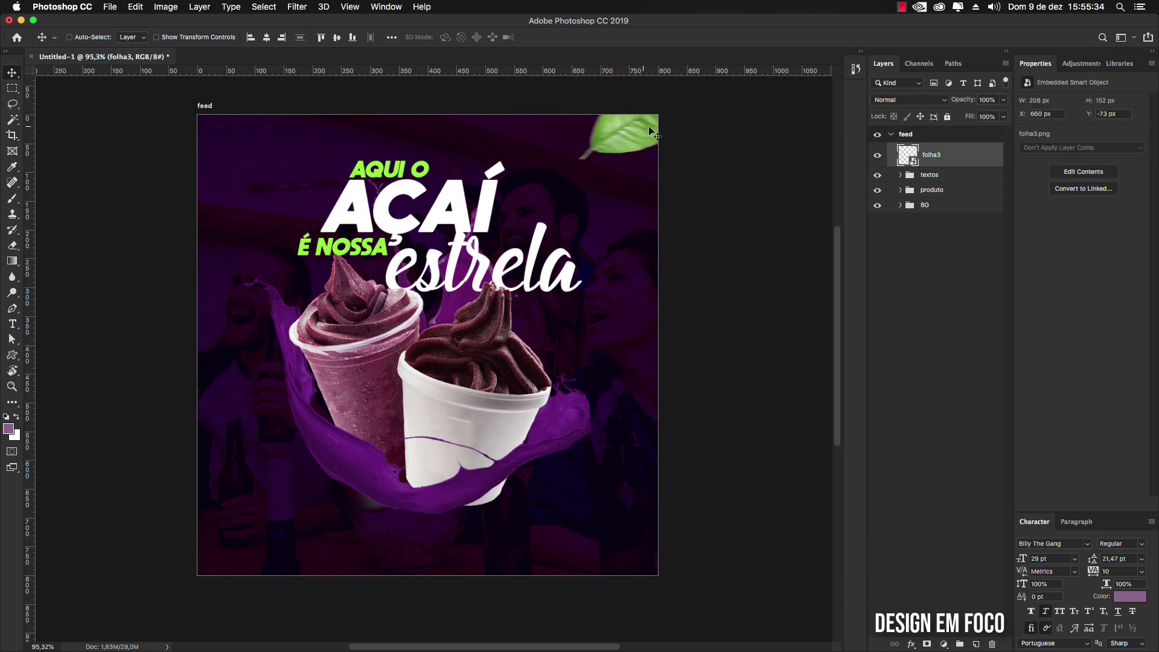
{"action": "key", "text": "super+t"}
{"action": "left_click_drag", "start_coordinate": [715, 138], "coordinate": [680, 207]}
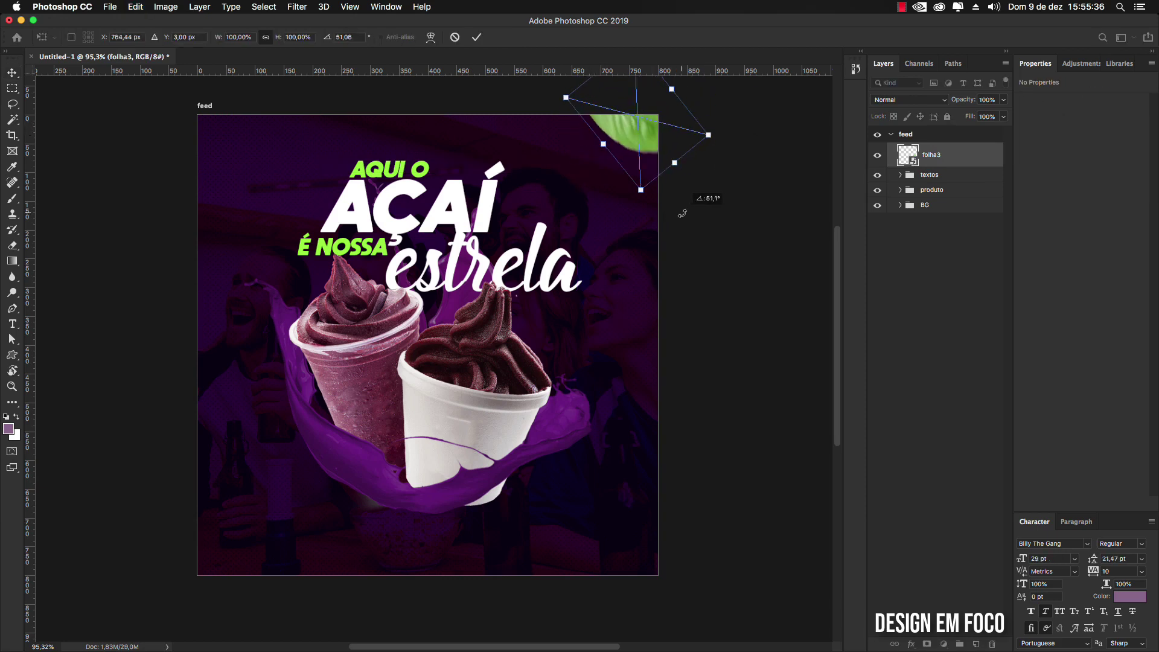
{"action": "double_click", "coordinate": [628, 142]}
{"action": "left_click_drag", "start_coordinate": [626, 137], "coordinate": [205, 585]}
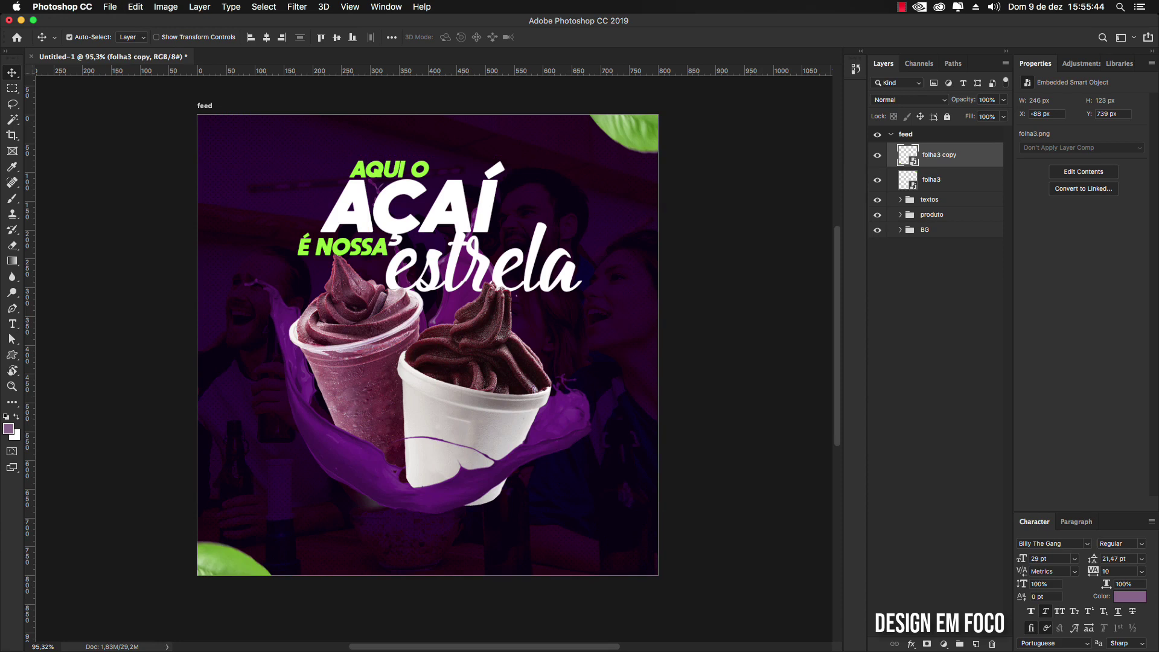
{"action": "key", "text": "super+Tab"}
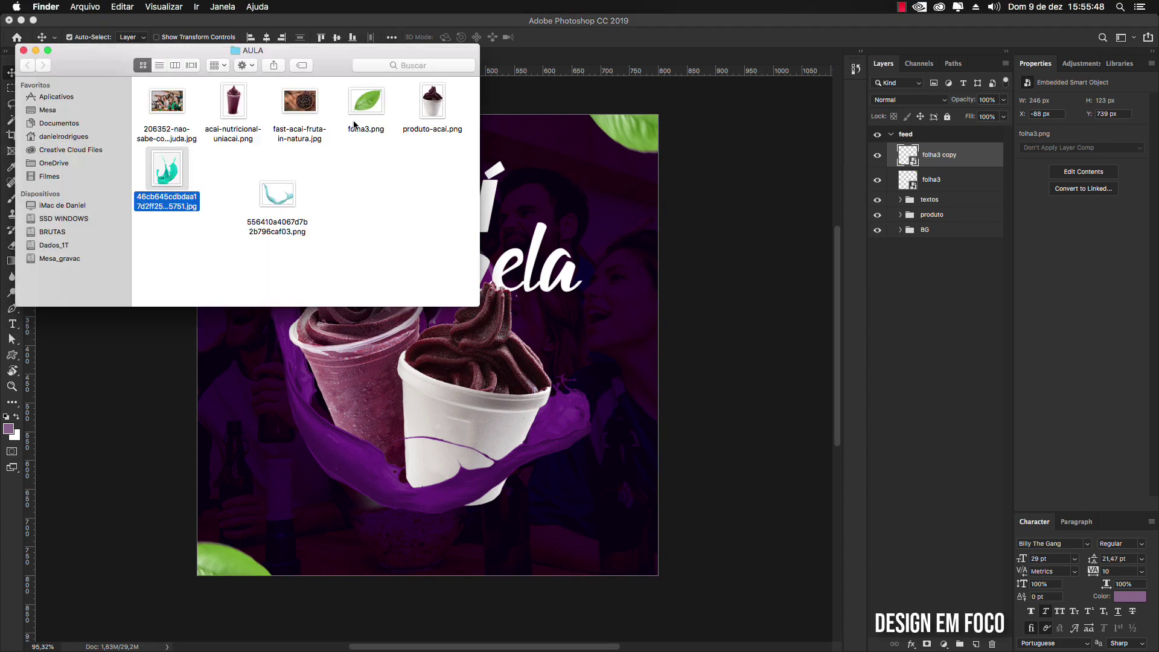
{"action": "left_click_drag", "start_coordinate": [333, 58], "coordinate": [238, 62]}
{"action": "key", "text": "super+w"}
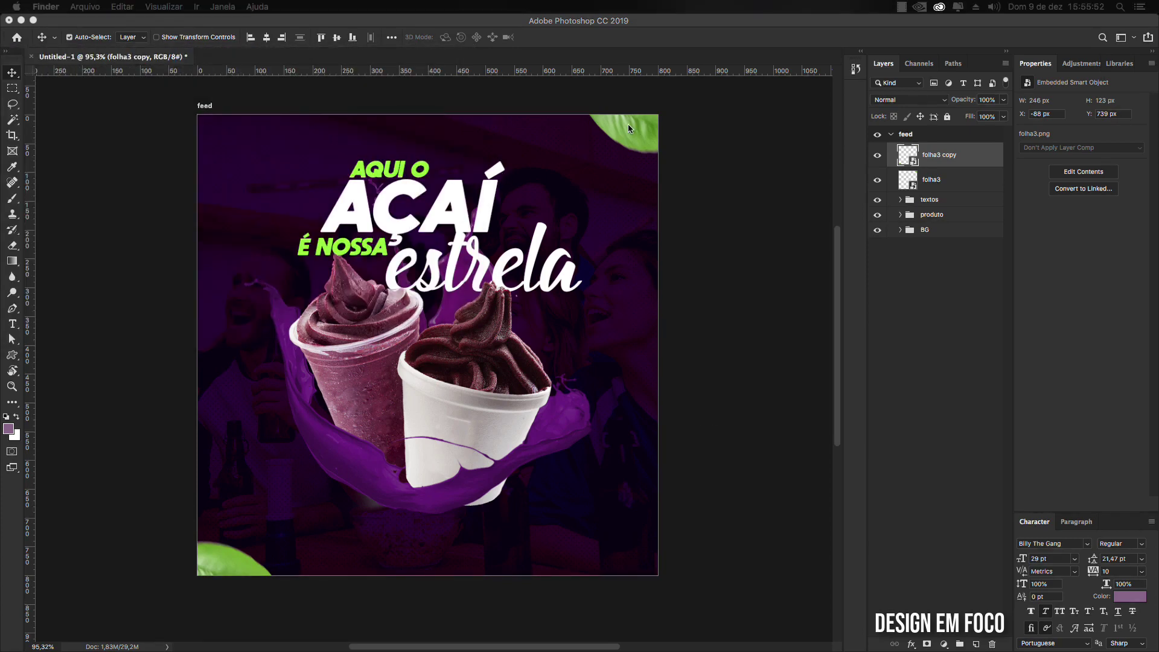
Step: Move the folha3 copy over the white cup's lower part at X 333 px, Y 539 px and add a layer mask
{"action": "left_click", "coordinate": [230, 561]}
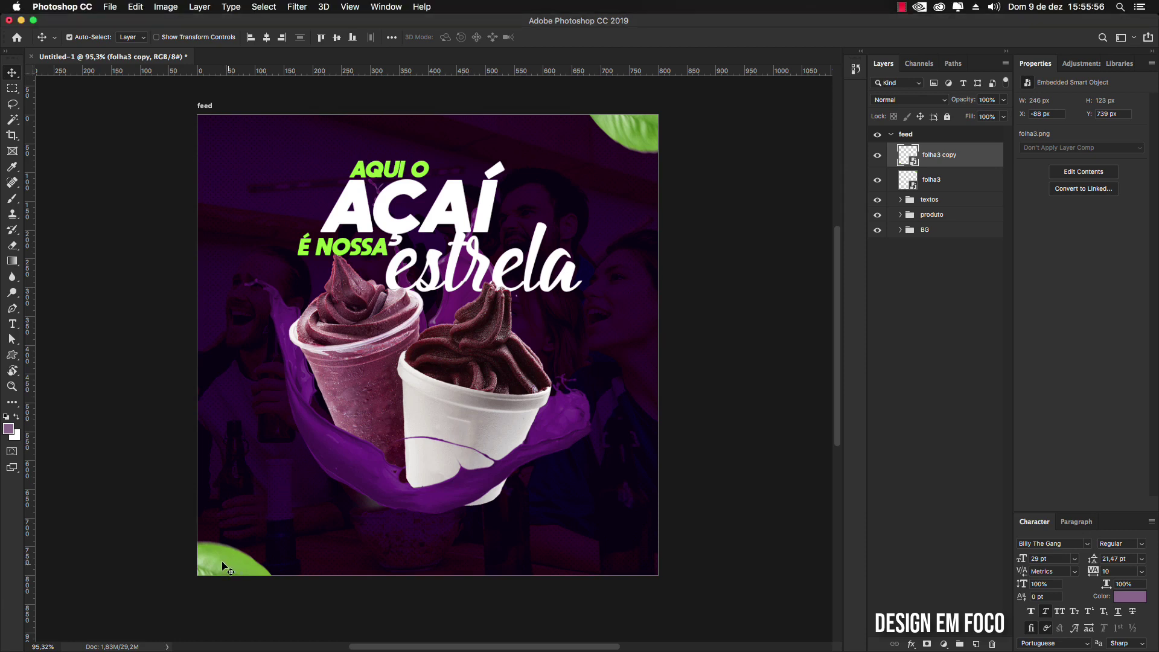
{"action": "left_click_drag", "start_coordinate": [227, 567], "coordinate": [467, 450]}
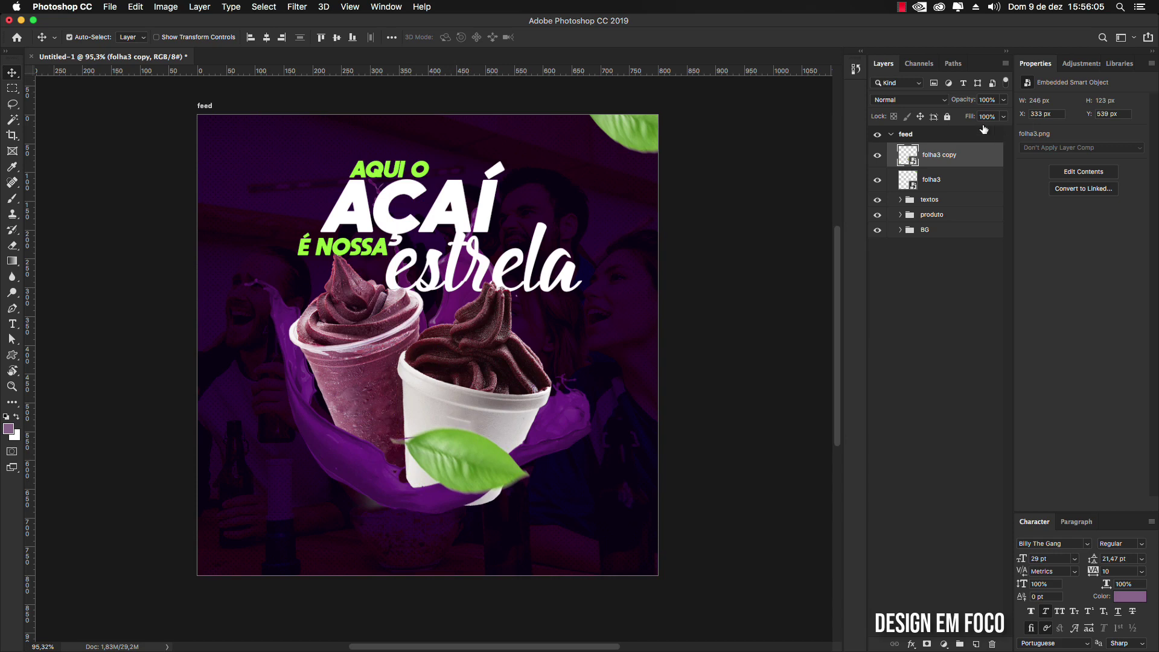
{"action": "left_click", "coordinate": [927, 645]}
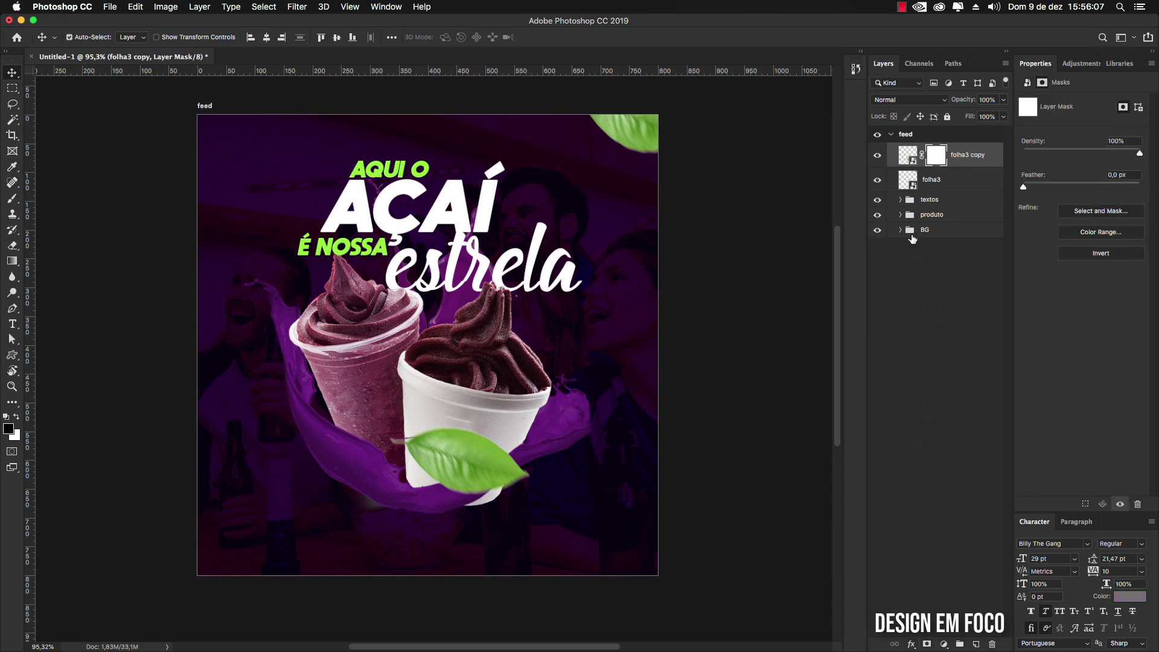
Step: On the folha3 copy's mask, brush away the leaf inside the white cup's outline and the front splash's outline
{"action": "left_click", "coordinate": [901, 215]}
{"action": "left_click", "coordinate": [919, 262], "text": "ctrl"}
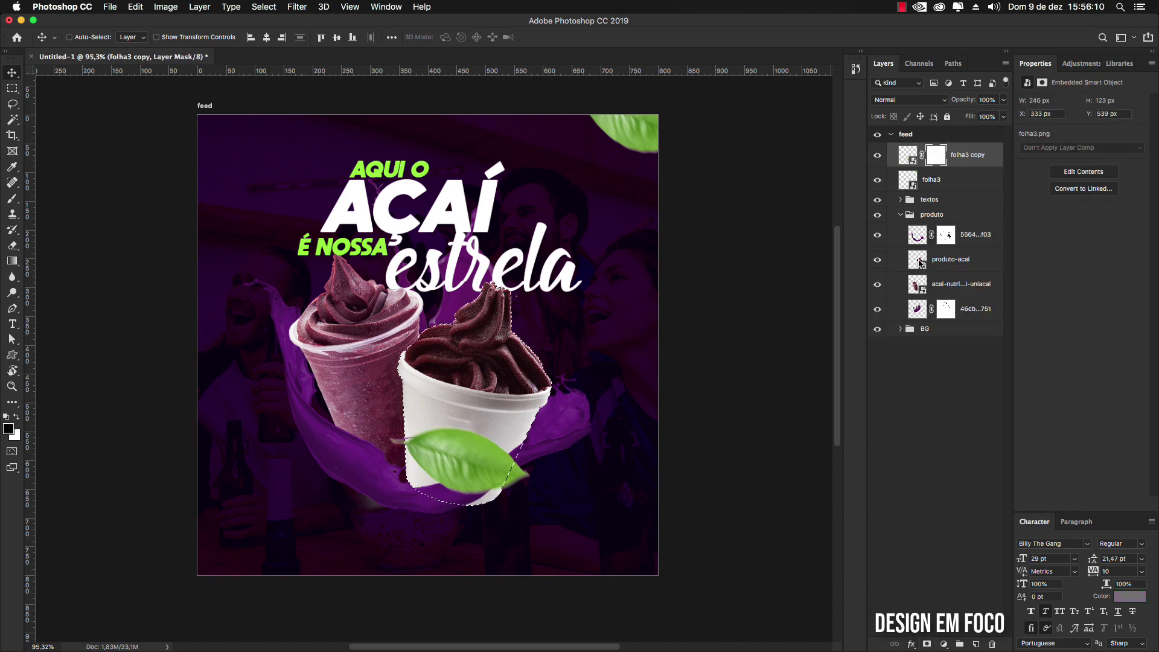
{"action": "left_click", "coordinate": [937, 156]}
{"action": "key", "text": "b"}
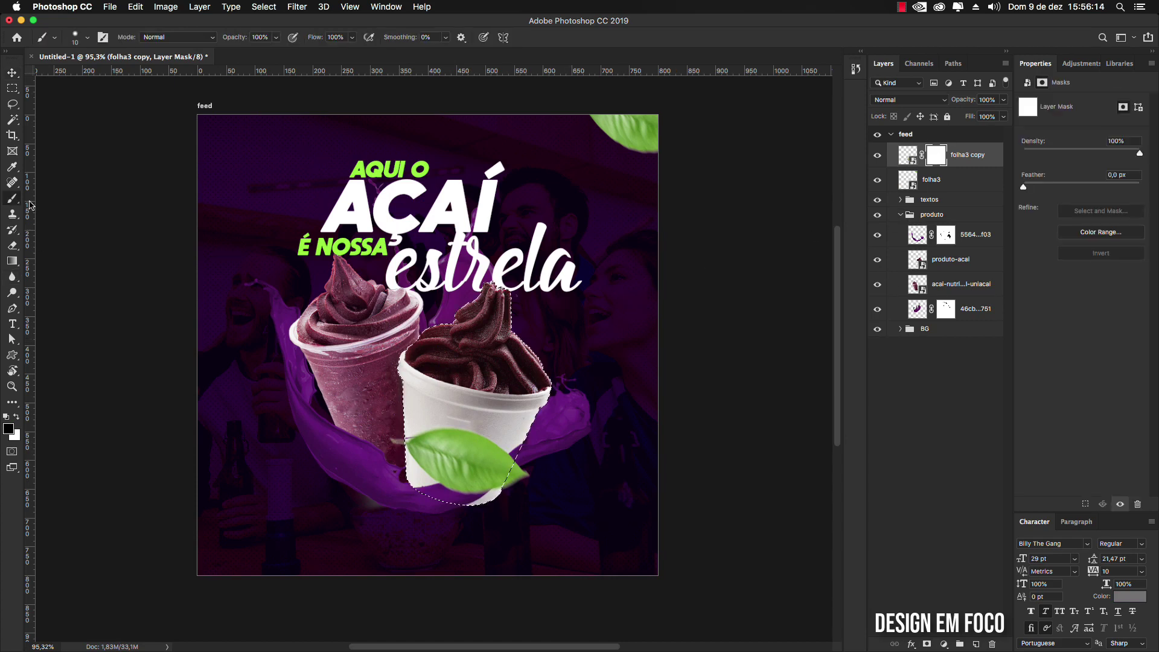
{"action": "mouse_move", "coordinate": [510, 450]}
{"action": "left_mouse_down"}
{"action": "mouse_move", "coordinate": [502, 488]}
{"action": "mouse_move", "coordinate": [503, 454]}
{"action": "mouse_move", "coordinate": [492, 483]}
{"action": "mouse_move", "coordinate": [457, 509]}
{"action": "mouse_move", "coordinate": [439, 445]}
{"action": "mouse_move", "coordinate": [418, 465]}
{"action": "mouse_move", "coordinate": [409, 434]}
{"action": "mouse_move", "coordinate": [437, 426]}
{"action": "mouse_move", "coordinate": [453, 440]}
{"action": "mouse_move", "coordinate": [462, 430]}
{"action": "mouse_move", "coordinate": [450, 431]}
{"action": "mouse_move", "coordinate": [446, 474]}
{"action": "left_mouse_up"}
{"action": "key", "text": "bracketright"}
{"action": "key", "text": "bracketright"}
{"action": "key", "text": "bracketright"}
{"action": "key", "text": "bracketright"}
{"action": "key", "text": "super+d"}
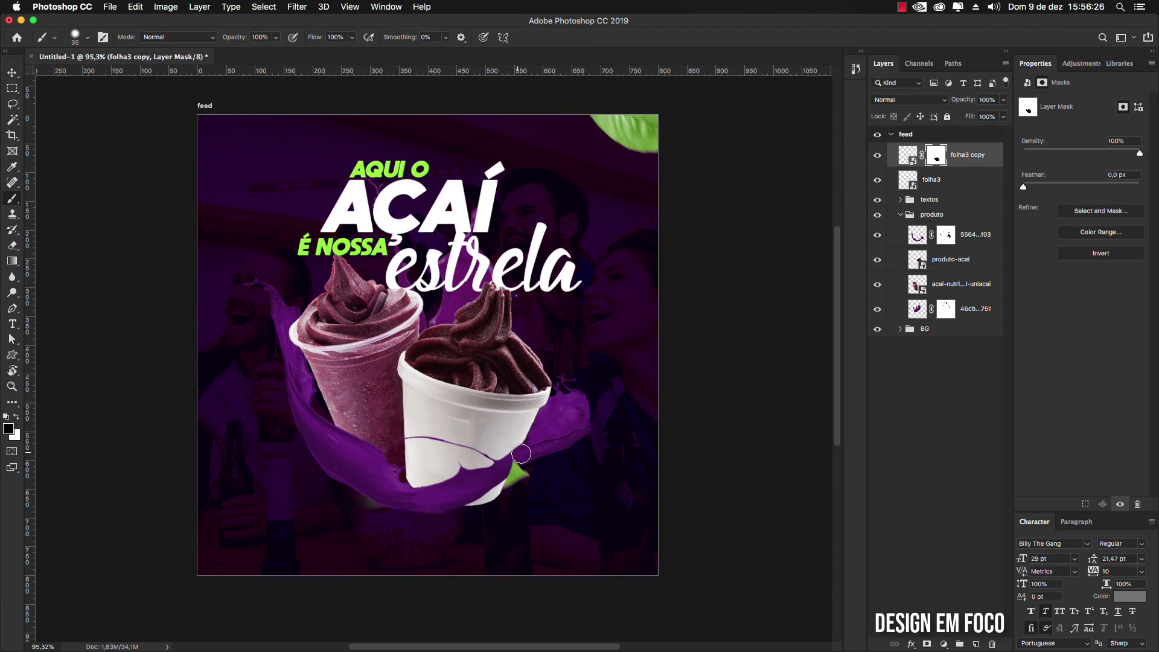
{"action": "left_click", "coordinate": [917, 237], "text": "super"}
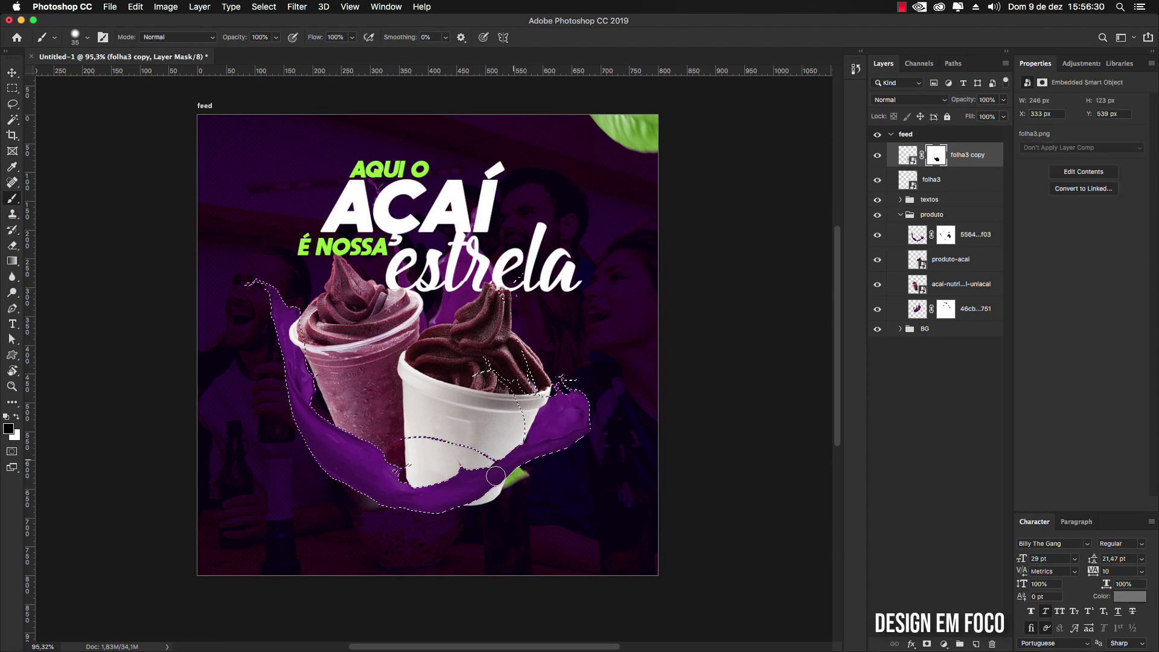
{"action": "key", "text": "super+d"}
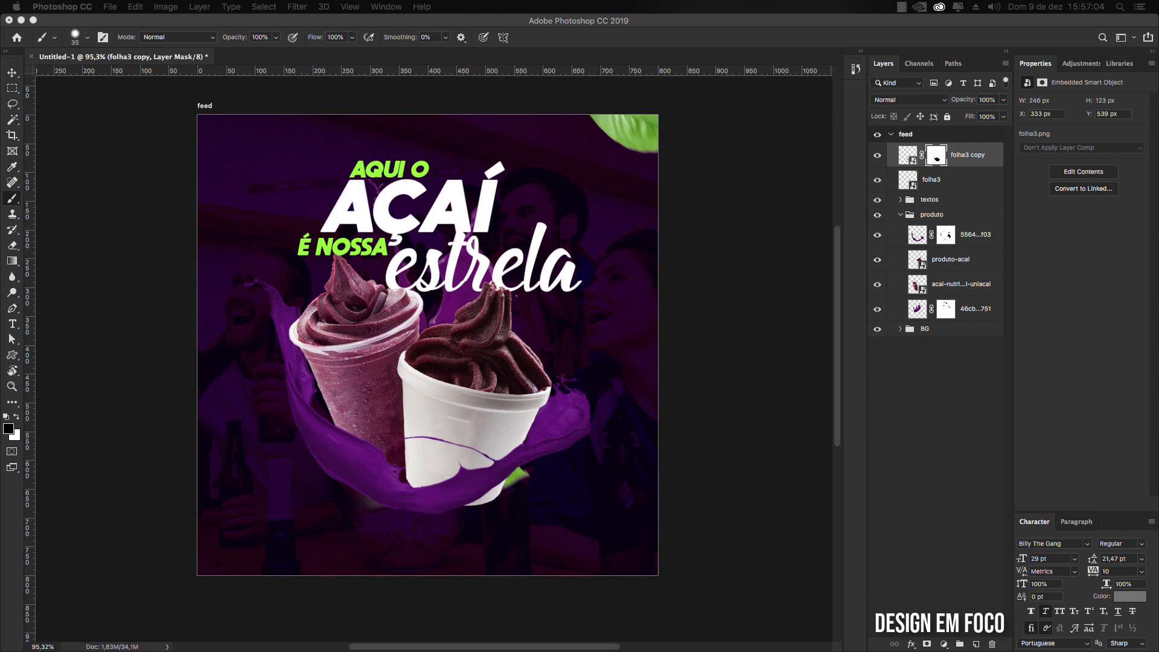
Step: Place leaf.png from the AULA folder in Finder, transform it to 294 x 260 px at X 624 px, Y 637 px, and rasterize it
{"action": "key", "text": "super+Tab"}
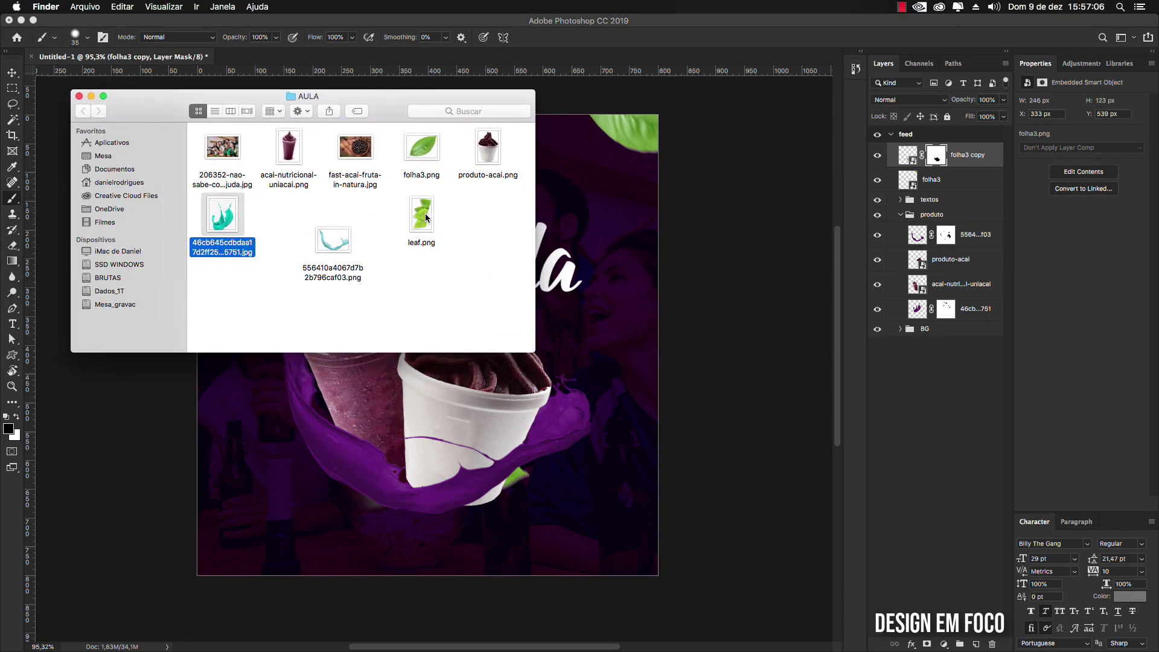
{"action": "left_click_drag", "start_coordinate": [421, 216], "coordinate": [603, 492]}
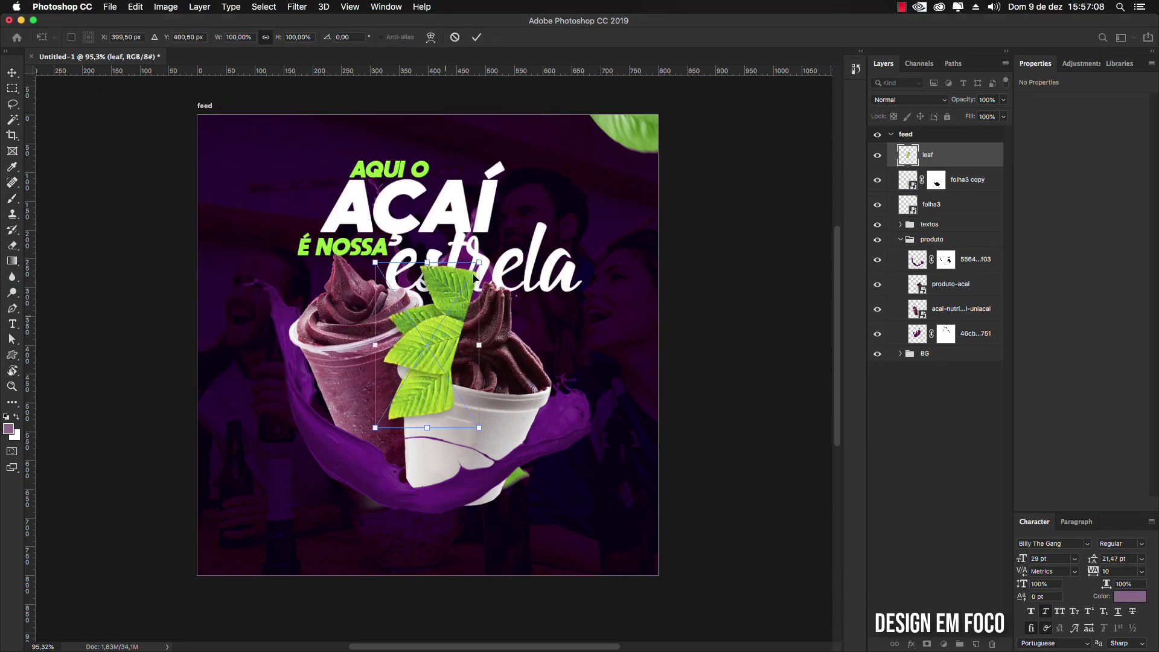
{"action": "left_click_drag", "start_coordinate": [492, 254], "coordinate": [537, 382]}
{"action": "mouse_move", "coordinate": [472, 326]}
{"action": "left_mouse_down"}
{"action": "mouse_move", "coordinate": [704, 555]}
{"action": "mouse_move", "coordinate": [664, 546]}
{"action": "mouse_move", "coordinate": [637, 558]}
{"action": "left_mouse_up"}
{"action": "key", "text": "Return"}
{"action": "key", "text": "b"}
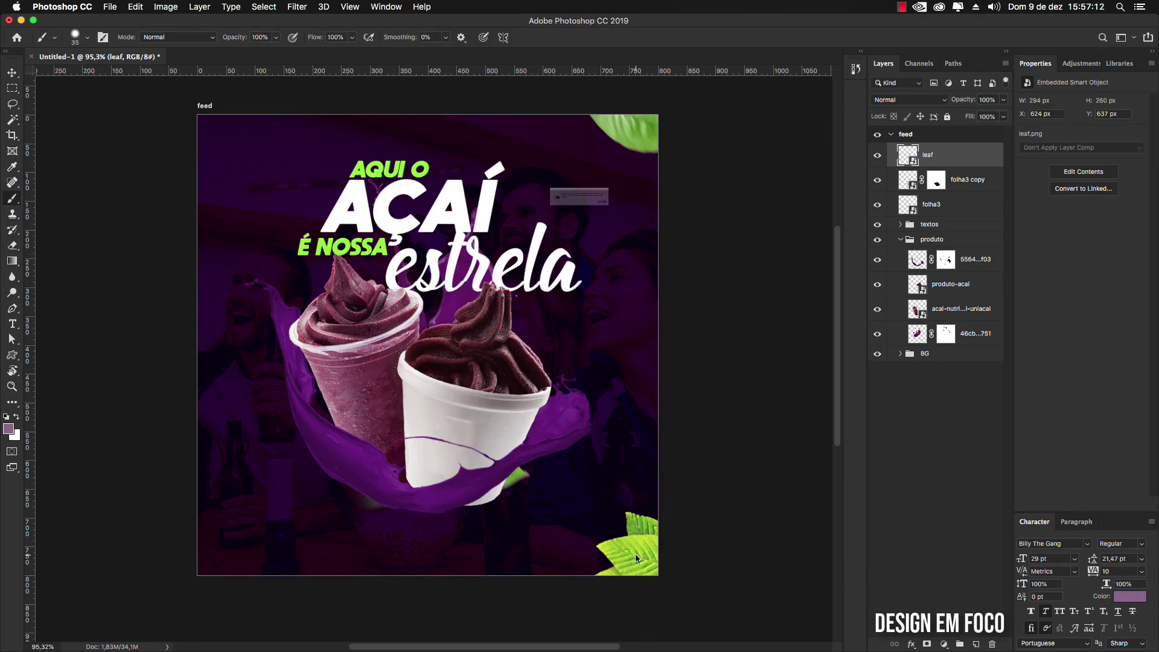
{"action": "left_click", "coordinate": [698, 225]}
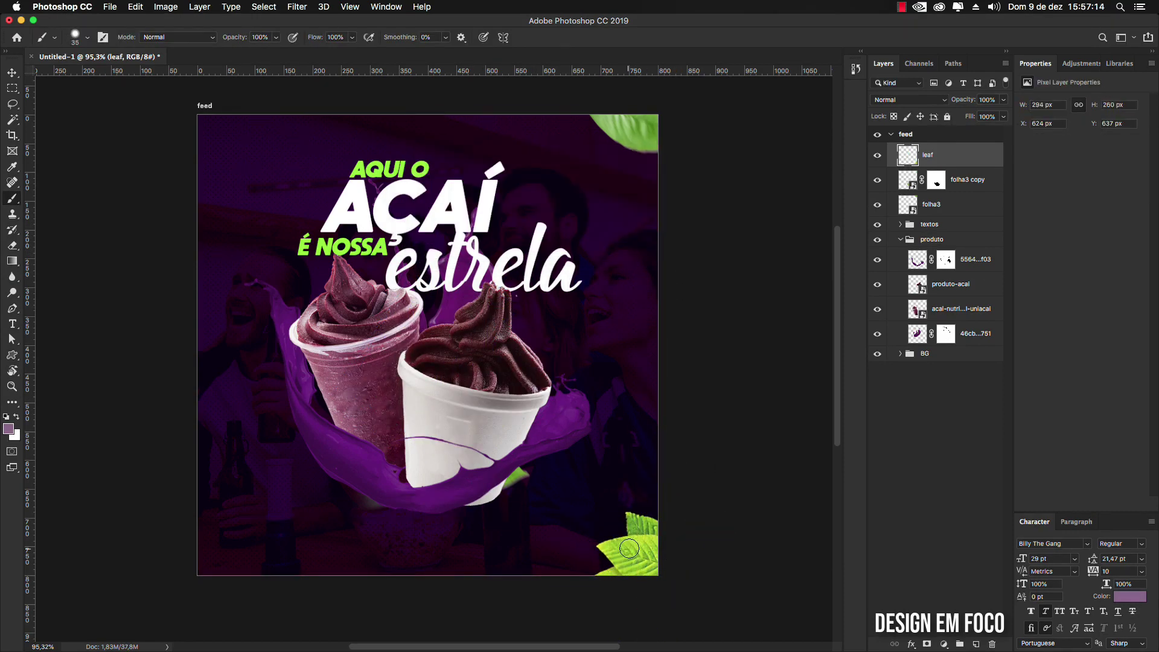
Step: Apply a Gaussian Blur with a 2.9 px radius to the leaf layer
{"action": "left_click", "coordinate": [12, 73]}
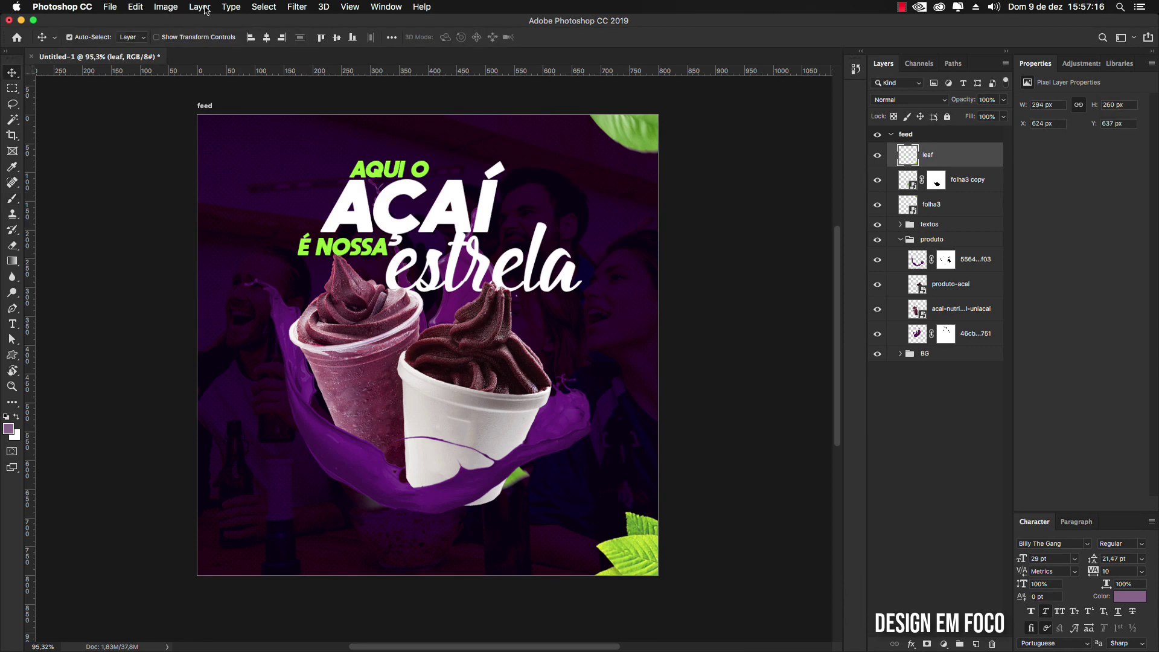
{"action": "left_click", "coordinate": [299, 7]}
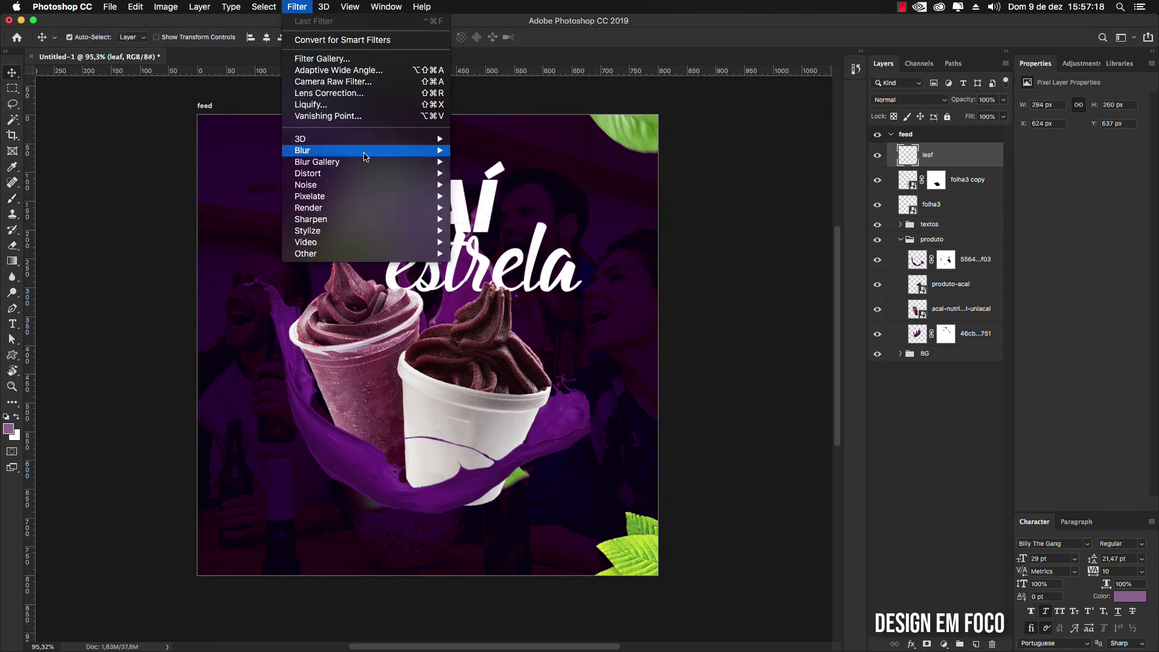
{"action": "mouse_move", "coordinate": [365, 156]}
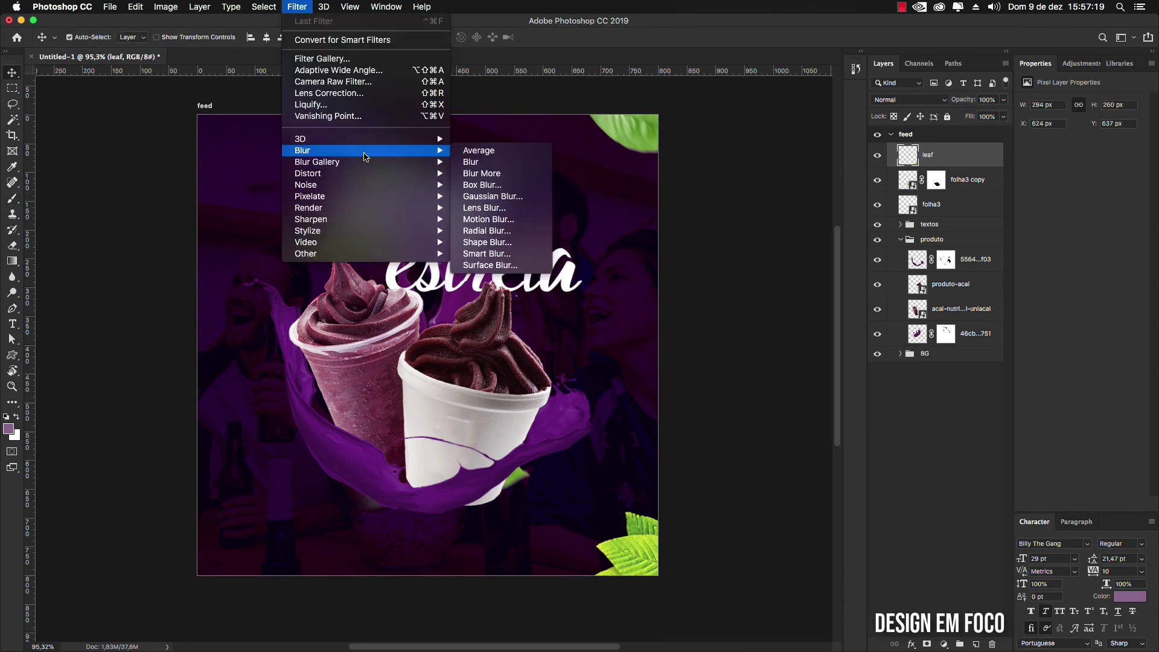
{"action": "left_click", "coordinate": [493, 197]}
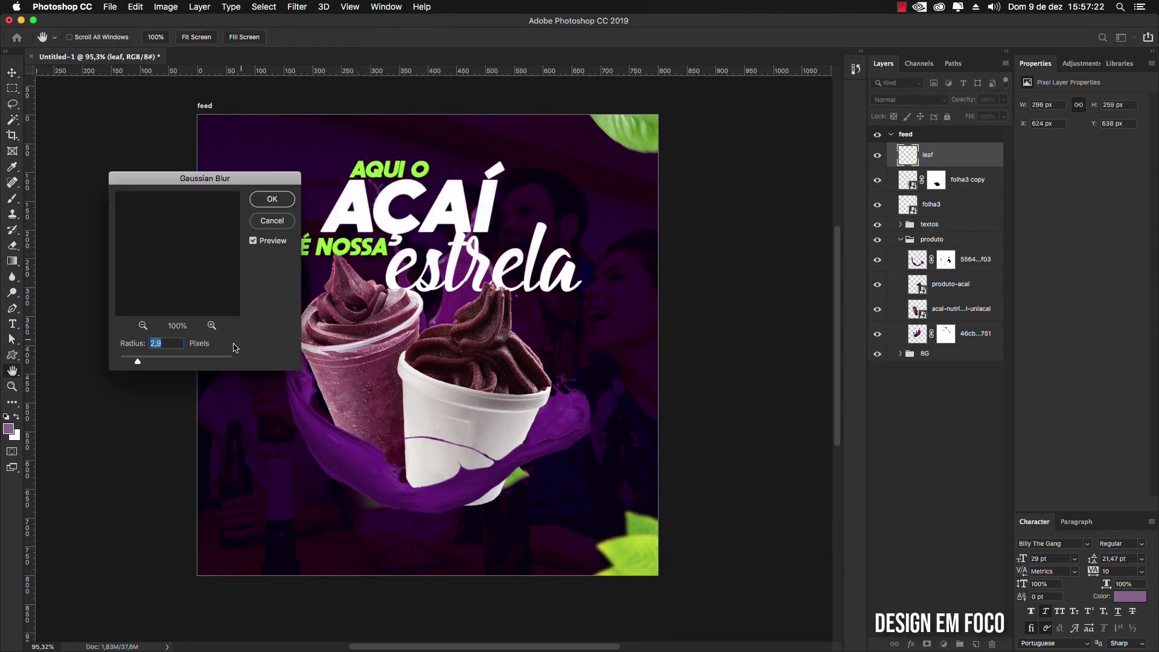
{"action": "left_click", "coordinate": [270, 202]}
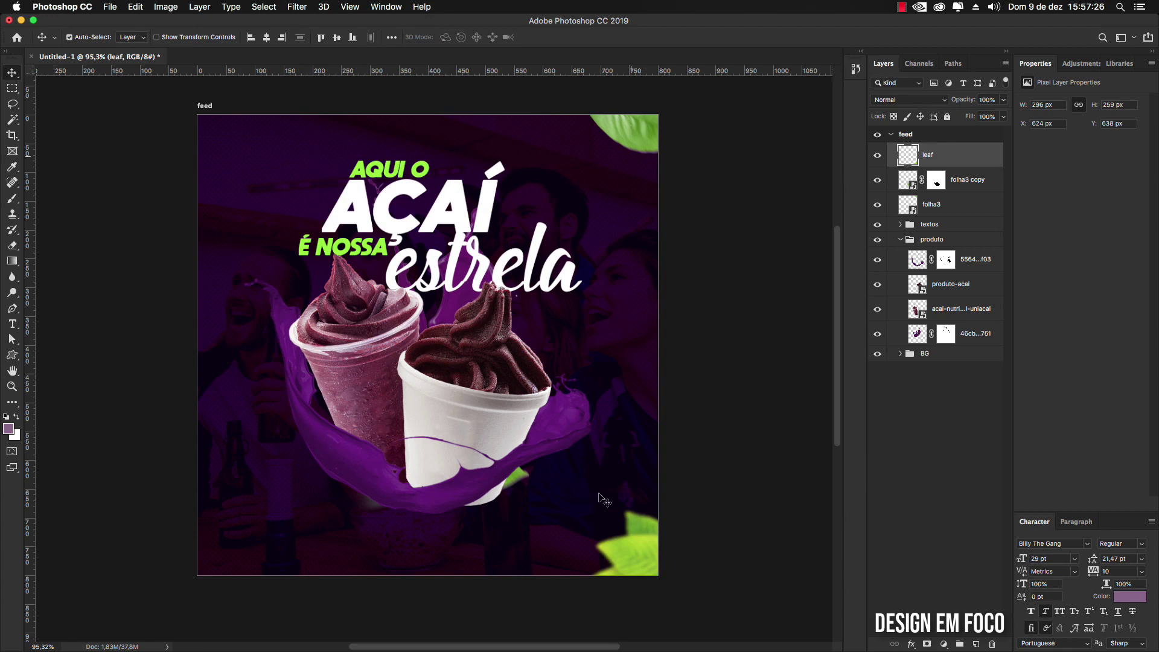
Step: Duplicate the blurred leaf, rotate the copy about 124°, and place it in the artboard's upper-left corner at X -116 px, Y -115 px
{"action": "left_click_drag", "start_coordinate": [628, 556], "coordinate": [199, 318]}
{"action": "key", "text": "super+t"}
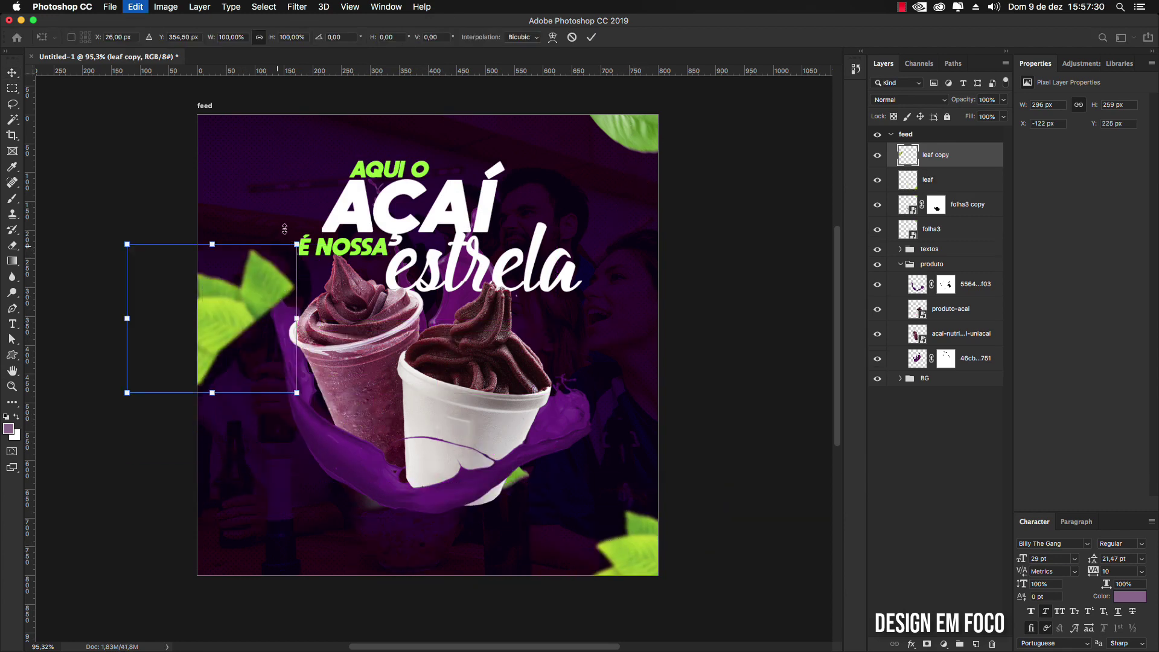
{"action": "left_click_drag", "start_coordinate": [295, 218], "coordinate": [253, 448]}
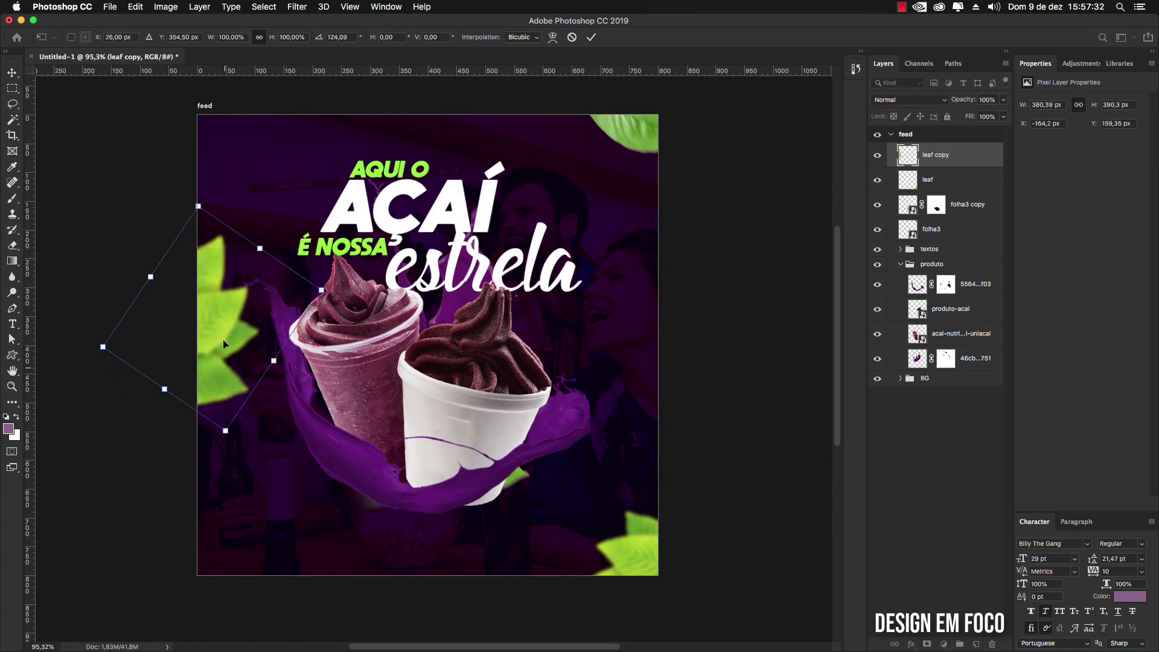
{"action": "left_click_drag", "start_coordinate": [223, 322], "coordinate": [196, 147]}
{"action": "key", "text": "Return"}
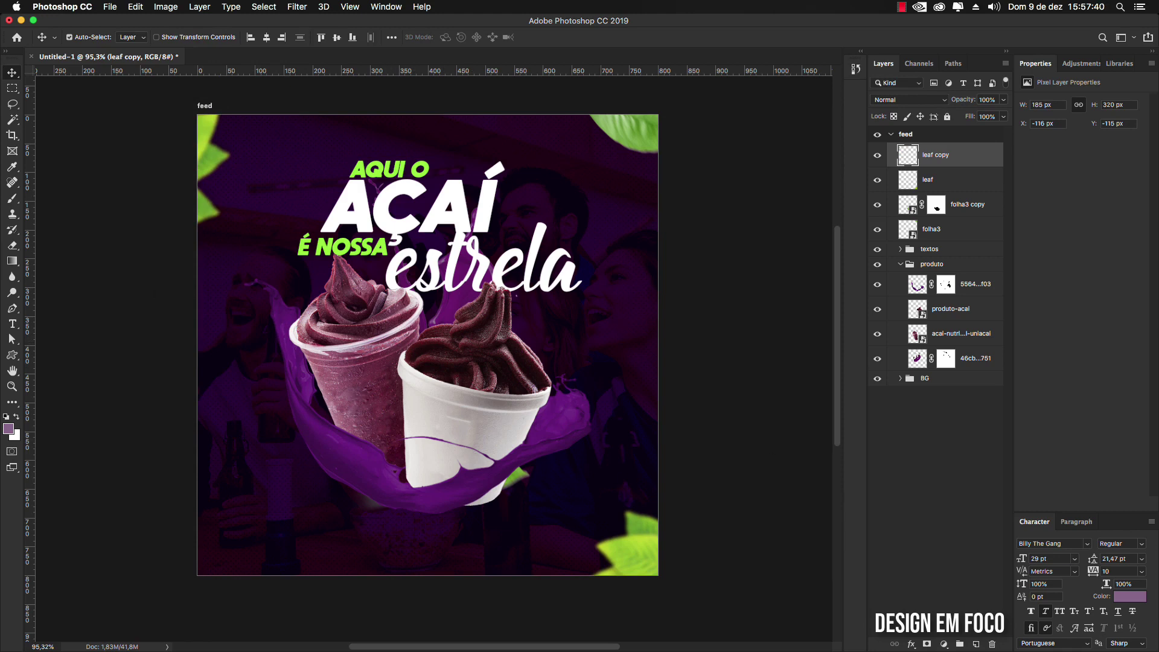
Step: Add a drop shadow to the front purple splash with 45% opacity, 139° angle, 3 px distance and 13 px size
{"action": "left_click", "coordinate": [444, 504]}
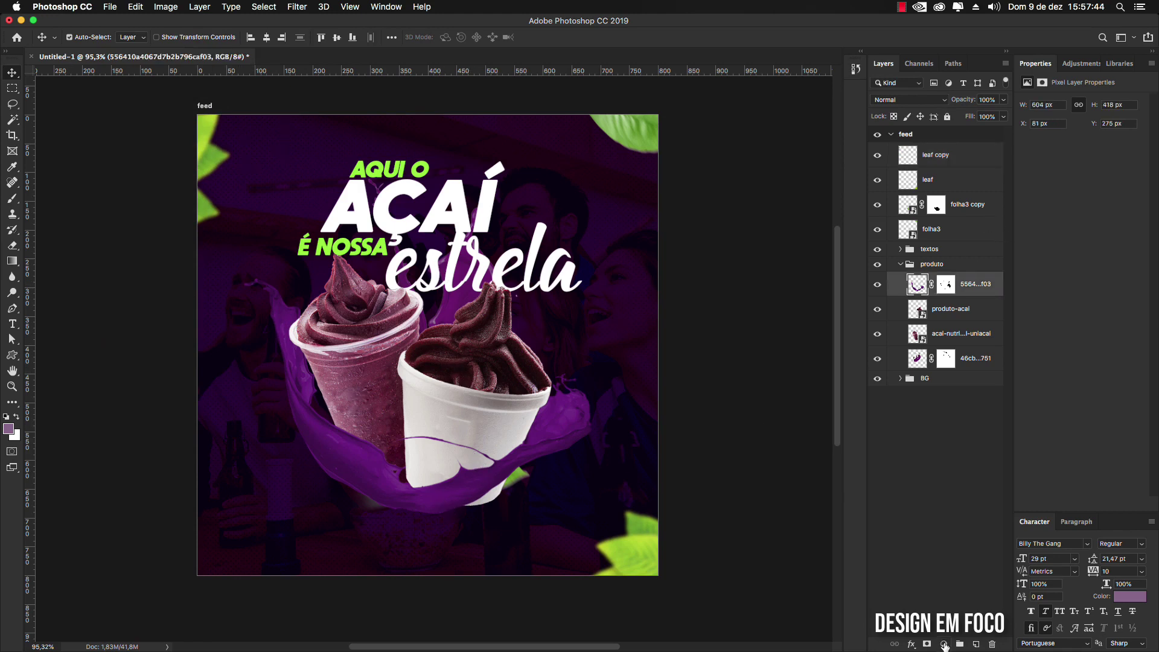
{"action": "left_click", "coordinate": [911, 645]}
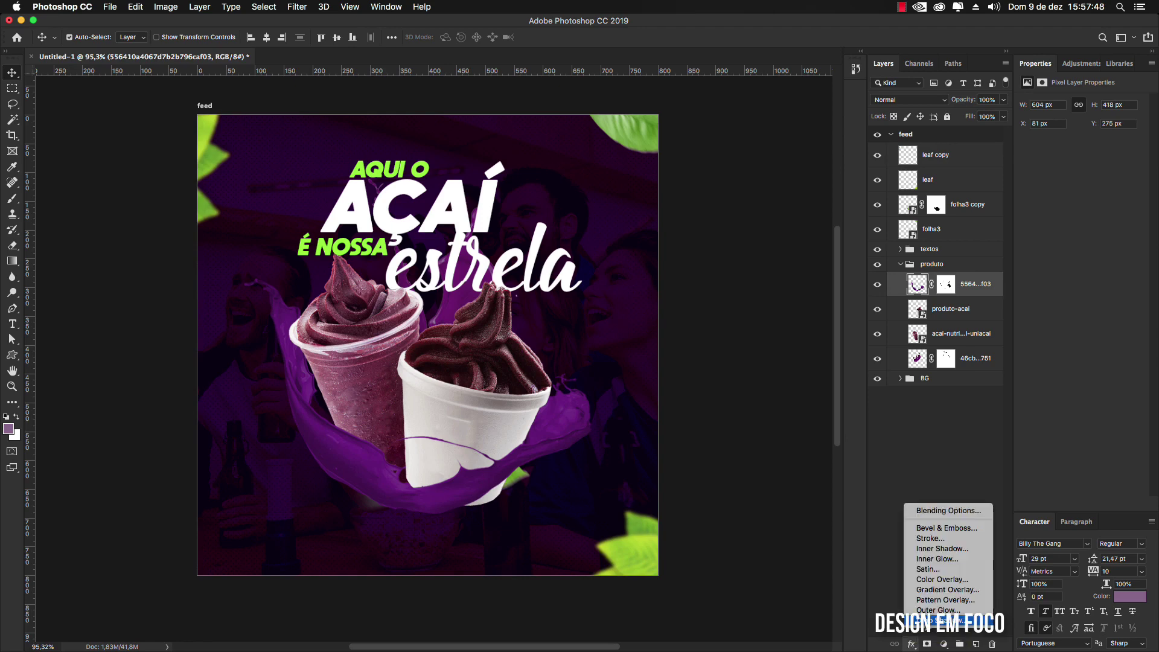
{"action": "left_click", "coordinate": [939, 620]}
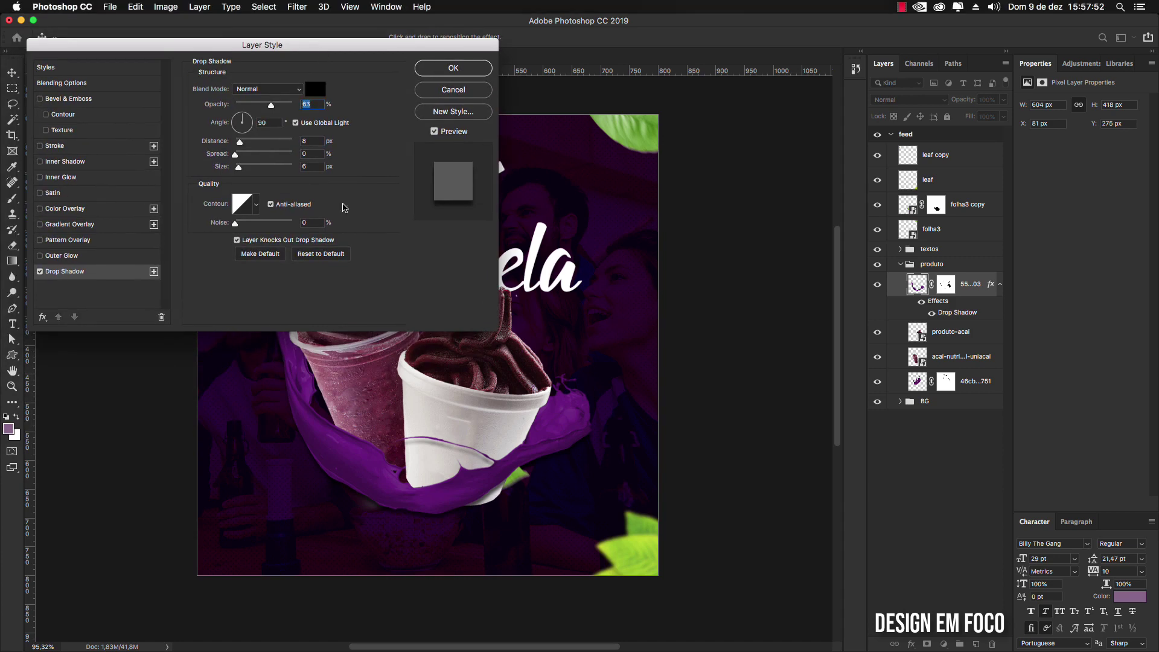
{"action": "left_click", "coordinate": [245, 126]}
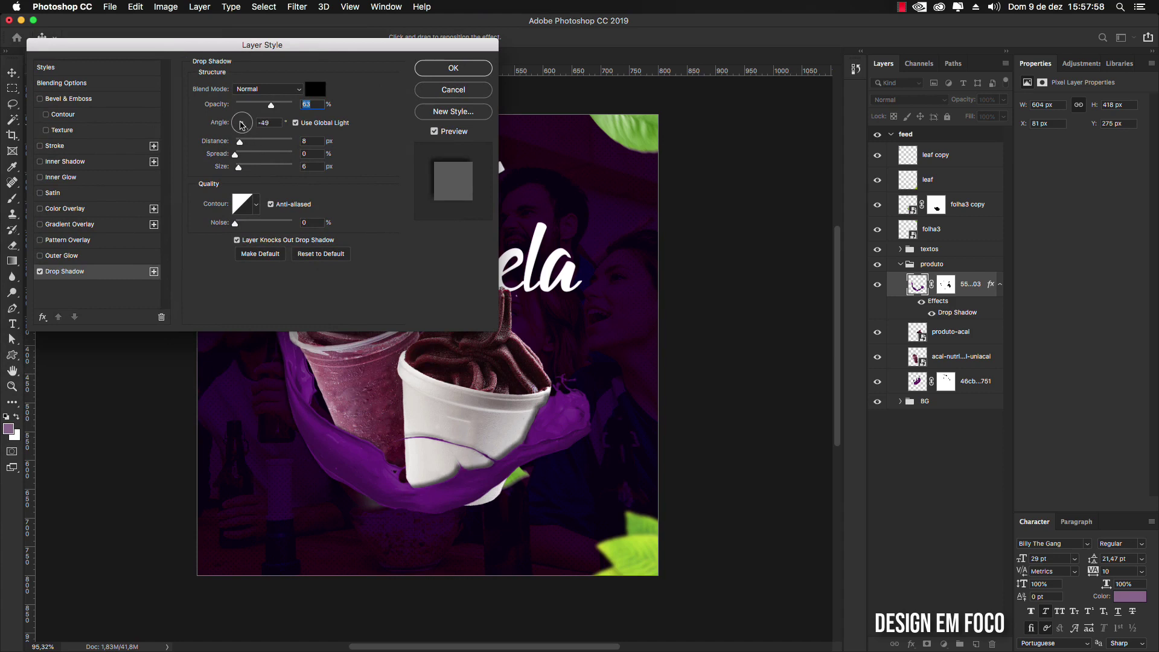
{"action": "left_click_drag", "start_coordinate": [240, 124], "coordinate": [261, 105]}
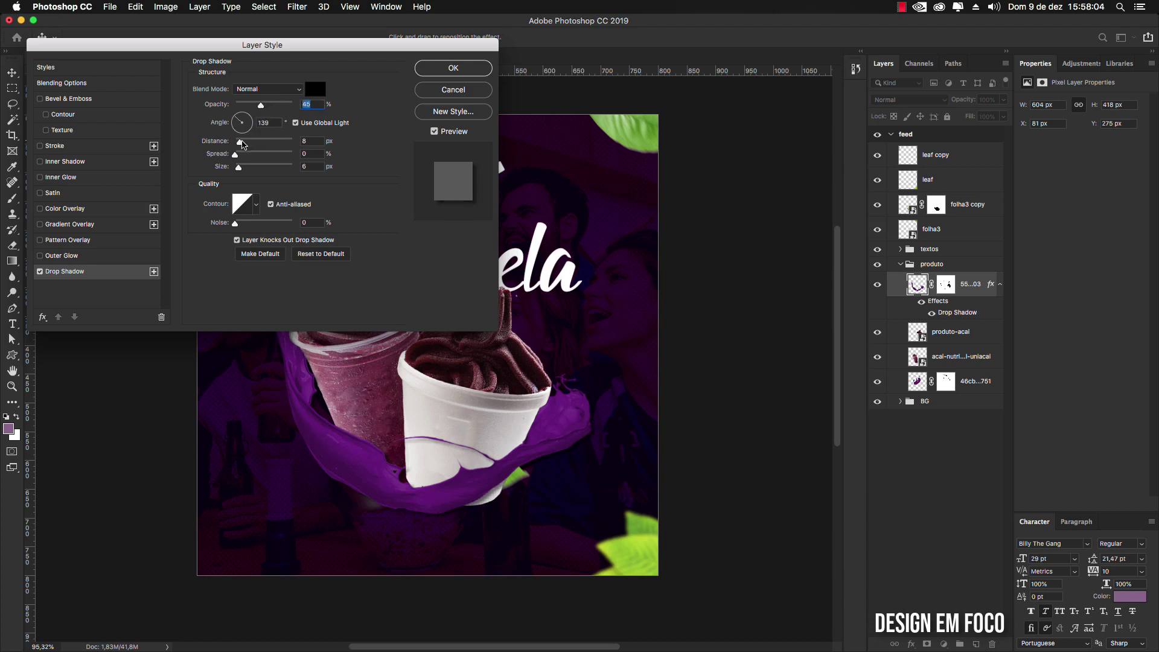
{"action": "left_click_drag", "start_coordinate": [240, 142], "coordinate": [241, 167]}
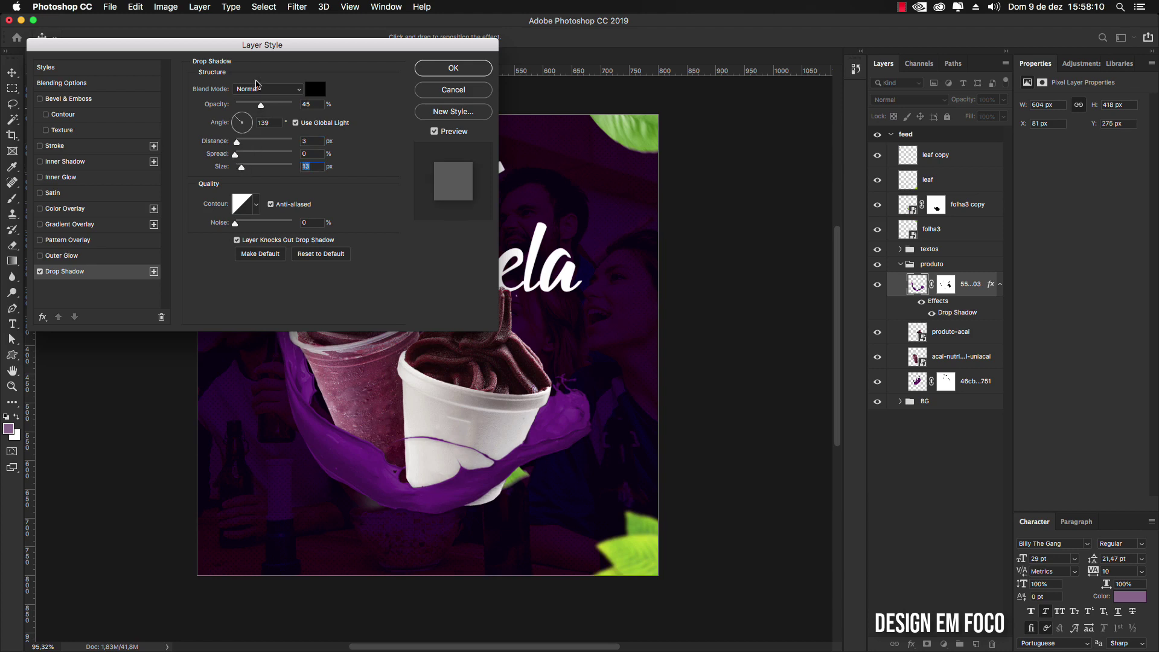
{"action": "left_click", "coordinate": [260, 88]}
{"action": "left_click", "coordinate": [260, 124]}
{"action": "left_click", "coordinate": [453, 68]}
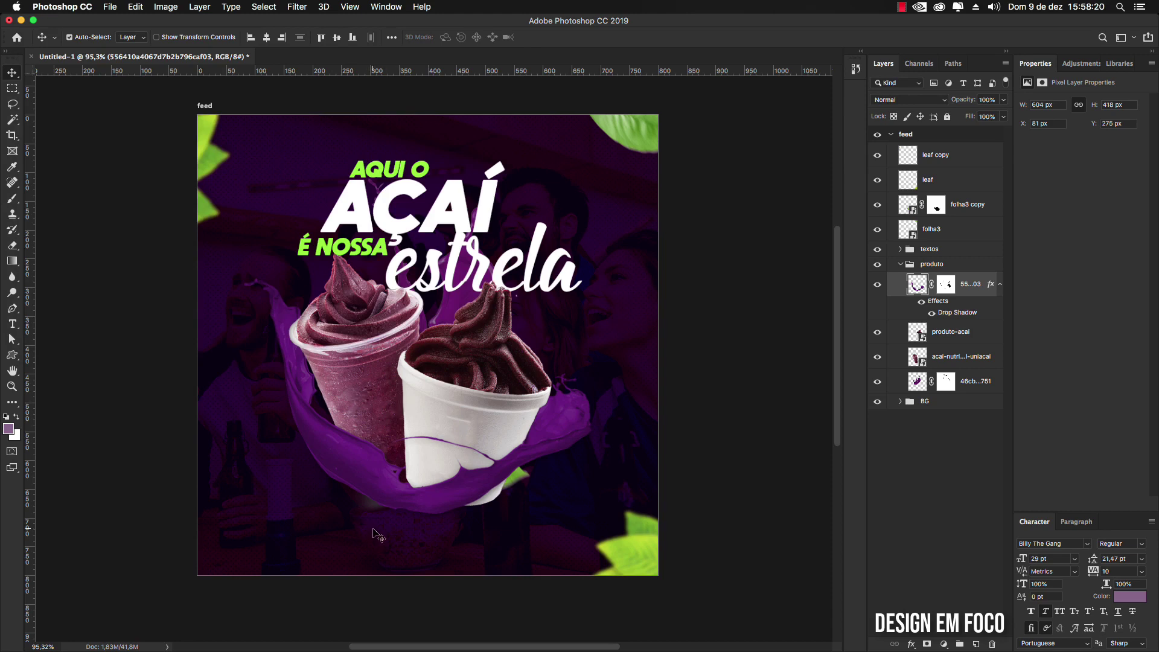
Step: Add a text box about 279 x 37 px below the cups with "meu endereço, numero da casa", "cidade de quem" and a placeholder phone number
{"action": "key", "text": "t"}
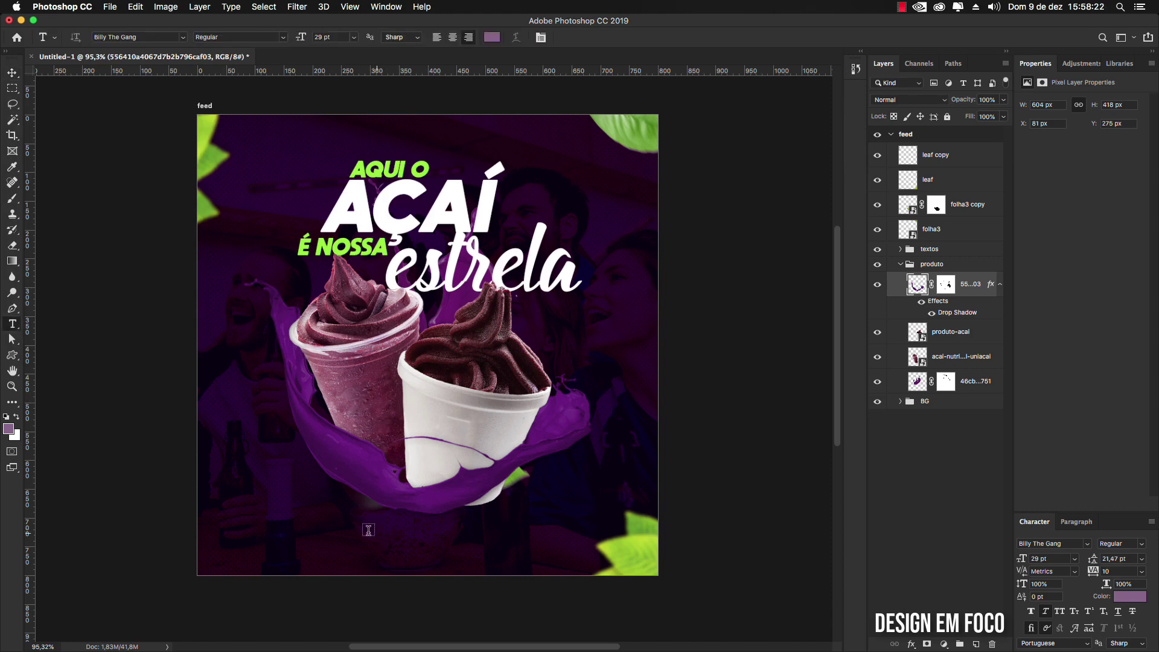
{"action": "left_click_drag", "start_coordinate": [350, 523], "coordinate": [511, 544]}
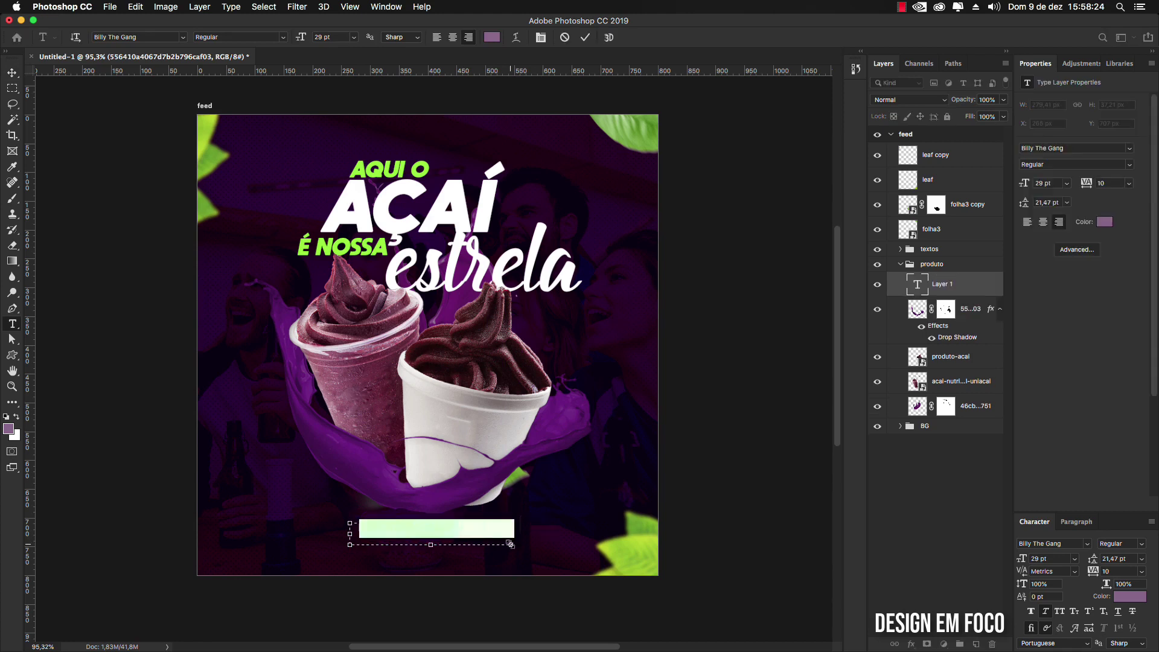
{"action": "type", "text": "mel ender"}
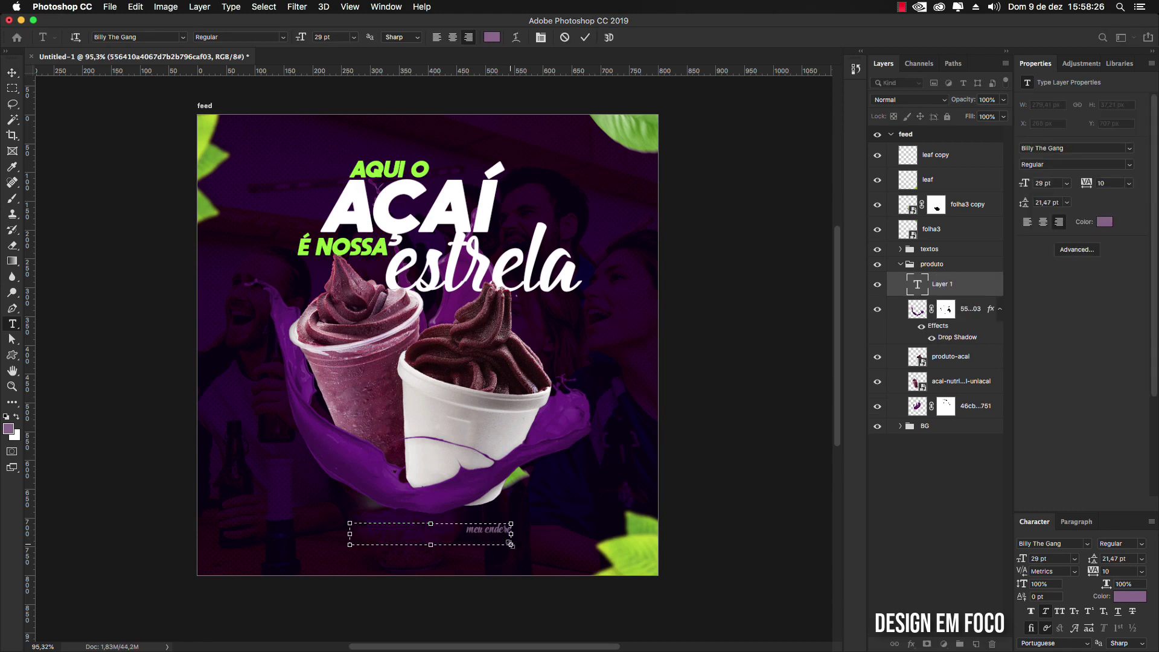
{"action": "type", "text": "eço, numero da"}
{"action": "key", "text": "BackSpace"}
{"action": "key", "text": "BackSpace"}
{"action": "key", "text": "BackSpace"}
{"action": "type", "text": "da casa"}
Step: Set the whole address text in the Hero Regular font and colour it white (ffffff)
{"action": "triple_click", "coordinate": [486, 534]}
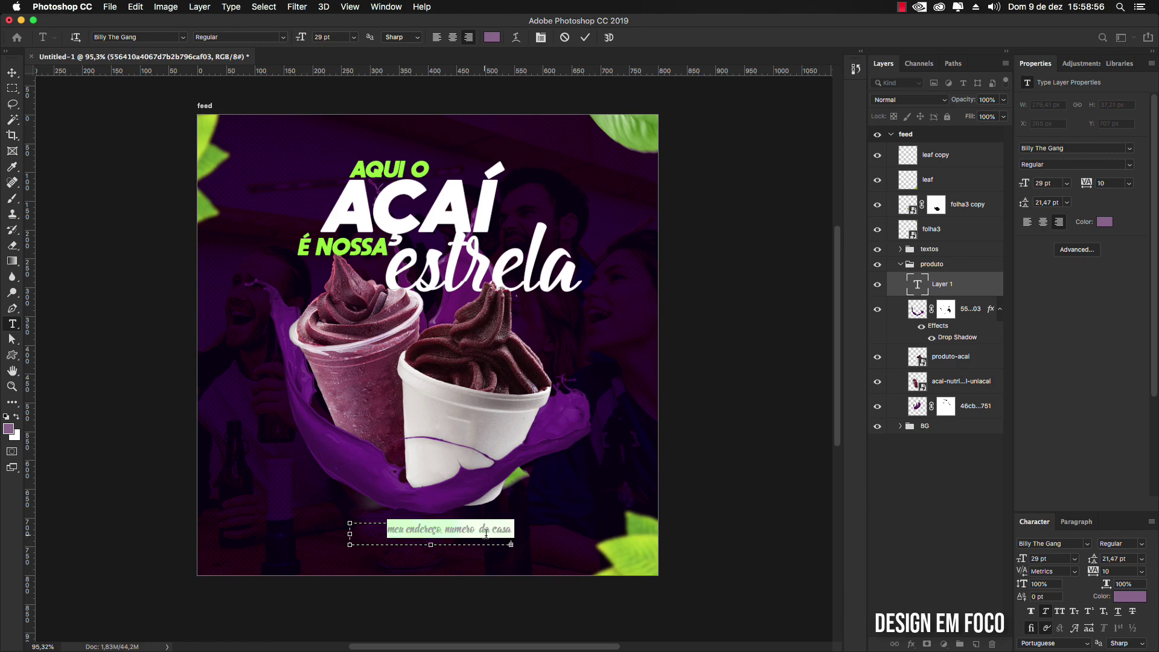
{"action": "left_click", "coordinate": [1069, 149]}
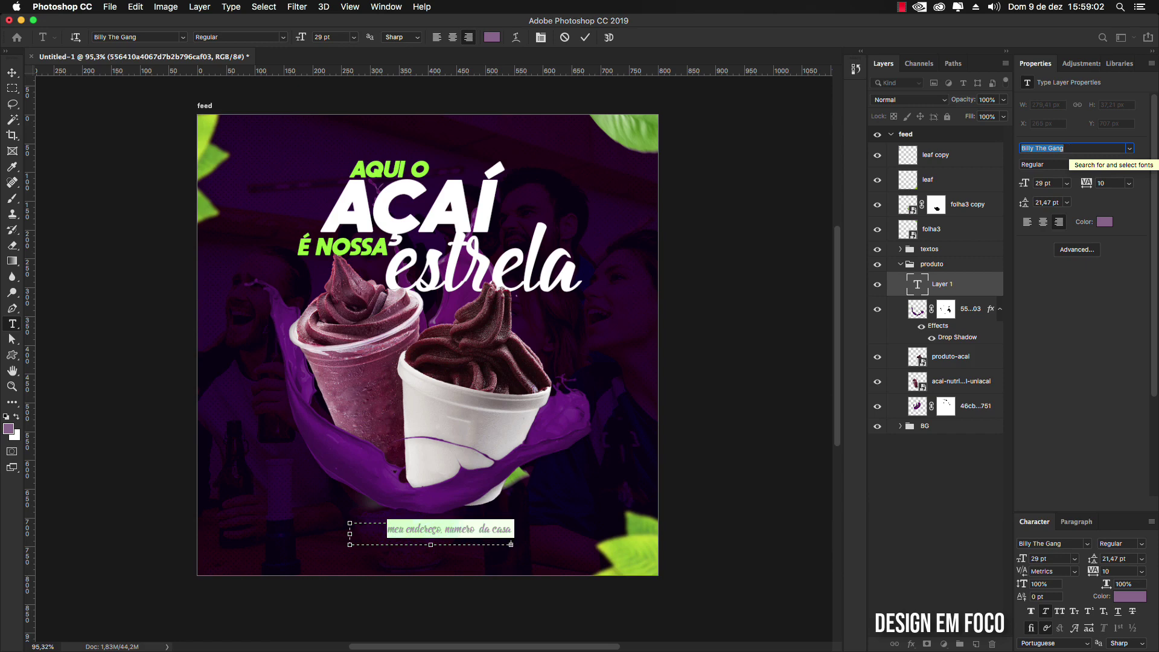
{"action": "type", "text": "hero"}
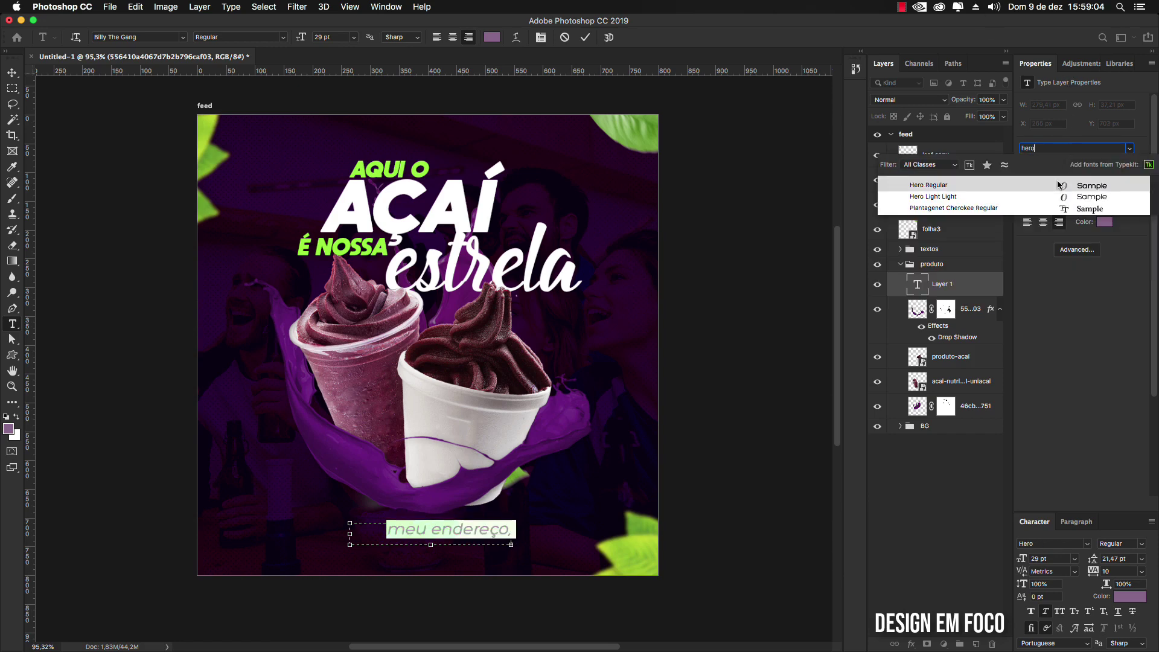
{"action": "left_click", "coordinate": [1062, 186]}
{"action": "left_click", "coordinate": [1105, 222]}
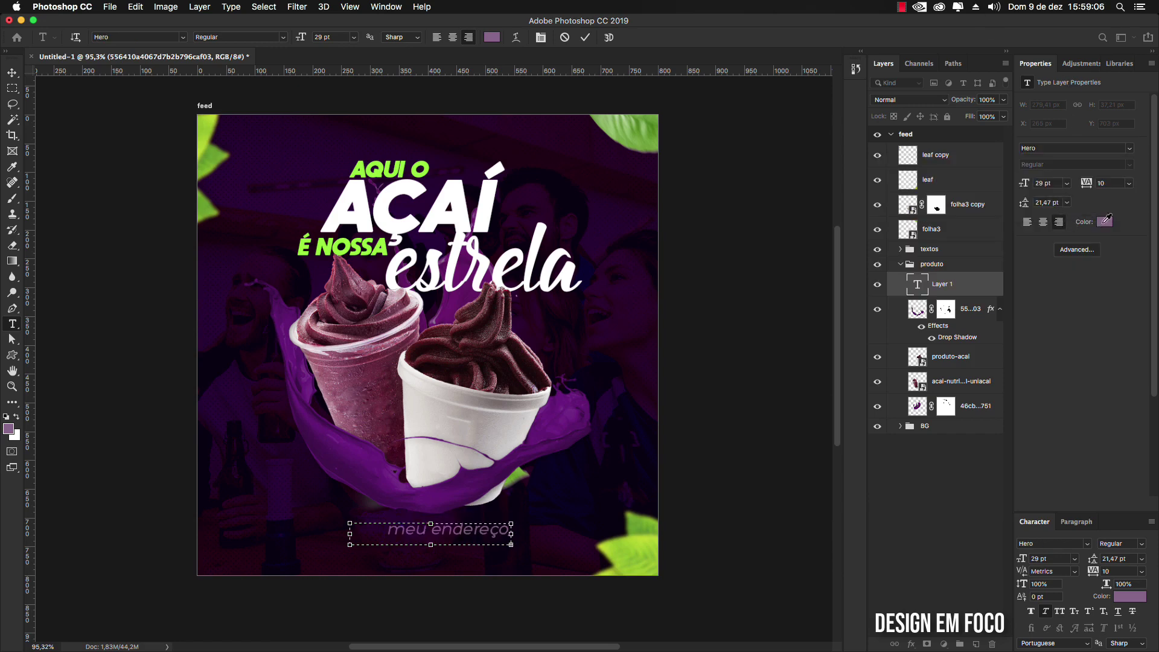
{"action": "left_click_drag", "start_coordinate": [131, 403], "coordinate": [58, 336]}
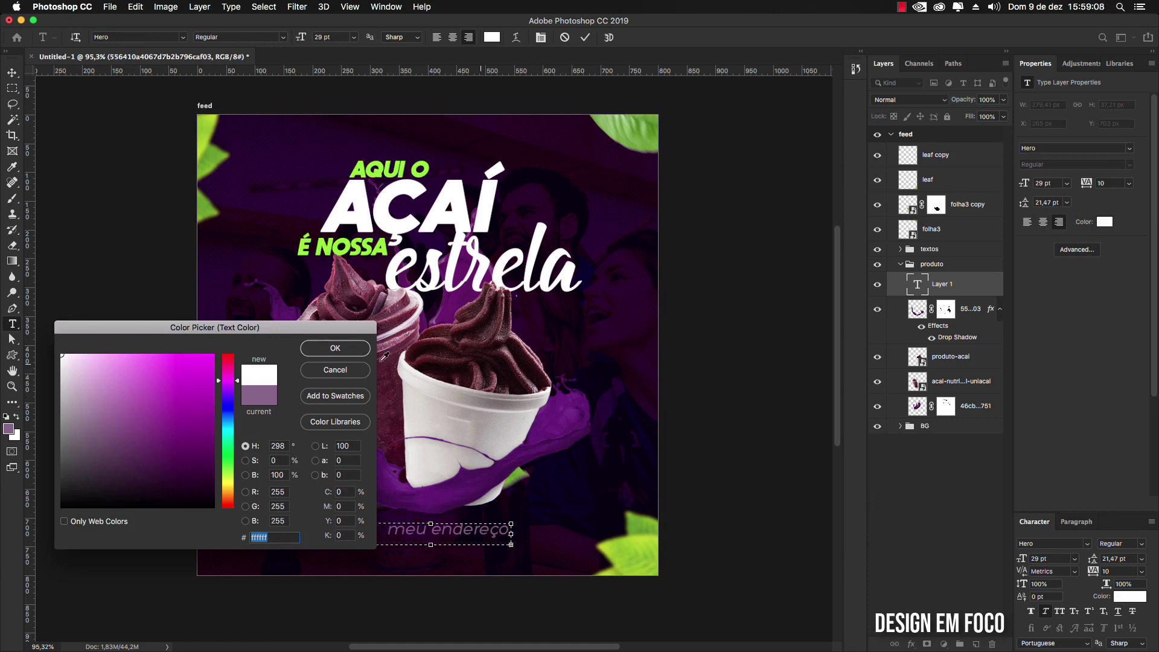
{"action": "left_click", "coordinate": [309, 355]}
Step: Set the address text's leading to Auto, size to 15 pt and alignment to centred, and commit the text
{"action": "left_click", "coordinate": [1048, 202]}
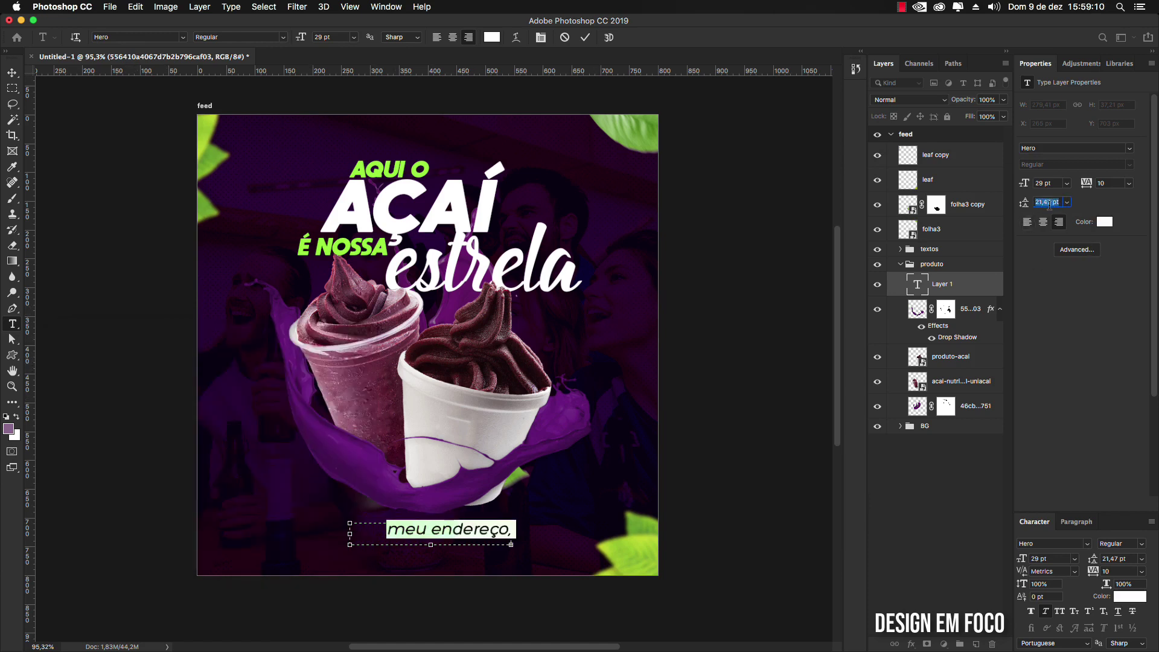
{"action": "left_click", "coordinate": [1067, 203]}
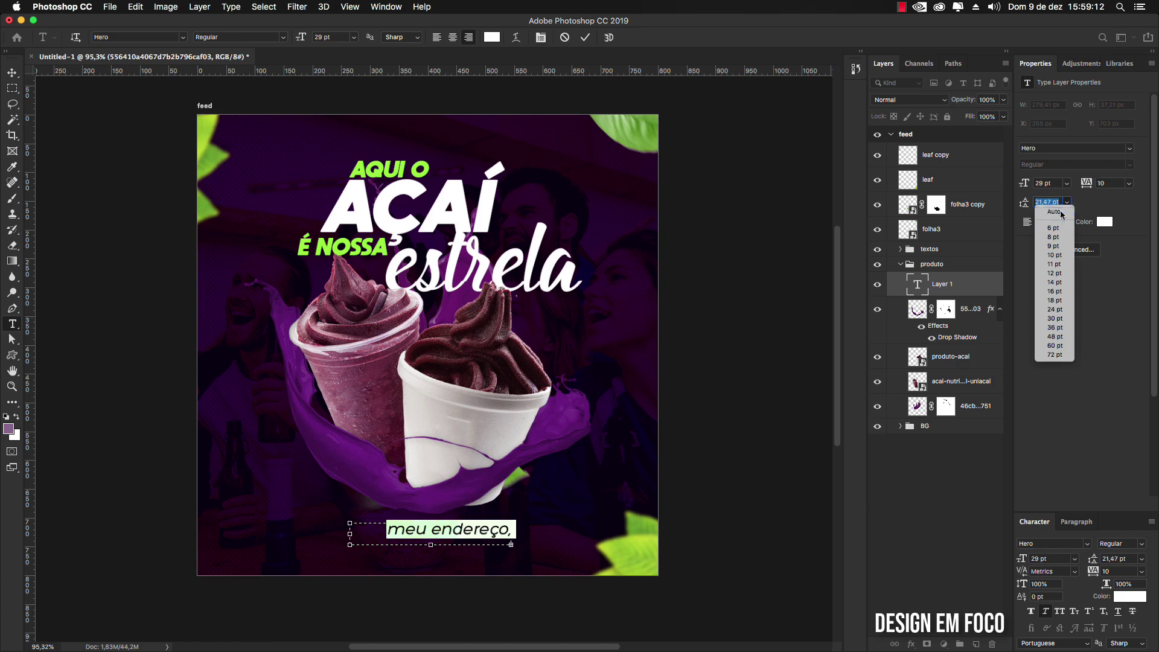
{"action": "left_click", "coordinate": [1062, 215]}
{"action": "left_click", "coordinate": [1051, 186]}
{"action": "key", "text": "Down"}
{"action": "key", "text": "Down"}
{"action": "key", "text": "Down"}
{"action": "key", "text": "Down"}
{"action": "key", "text": "Down"}
{"action": "key", "text": "Down"}
{"action": "key", "text": "Down"}
{"action": "key", "text": "Down"}
{"action": "key", "text": "Down"}
{"action": "key", "text": "Down"}
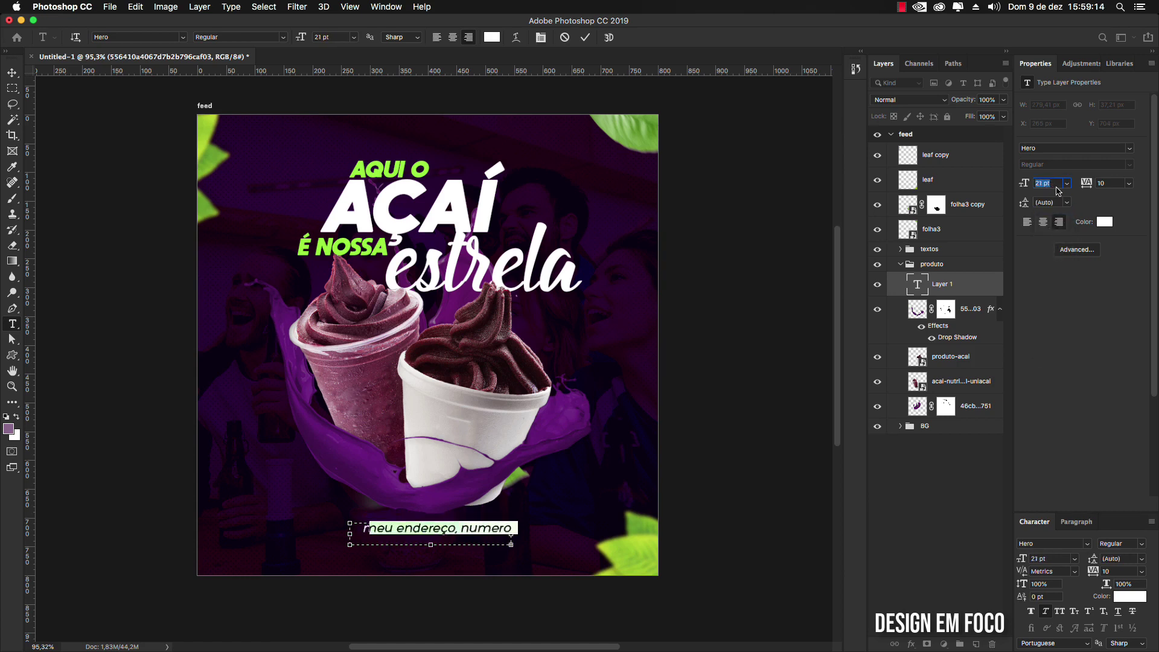
{"action": "key", "text": "Down"}
{"action": "key", "text": "Down"}
{"action": "key", "text": "Down"}
{"action": "key", "text": "Down"}
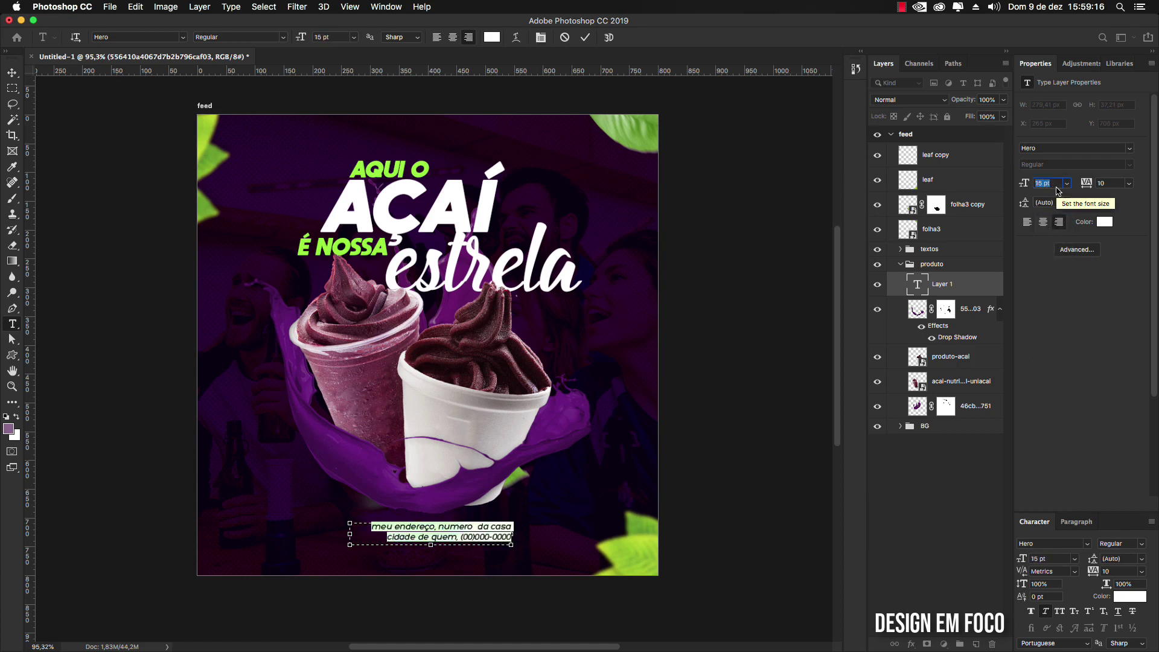
{"action": "left_click", "coordinate": [1043, 221]}
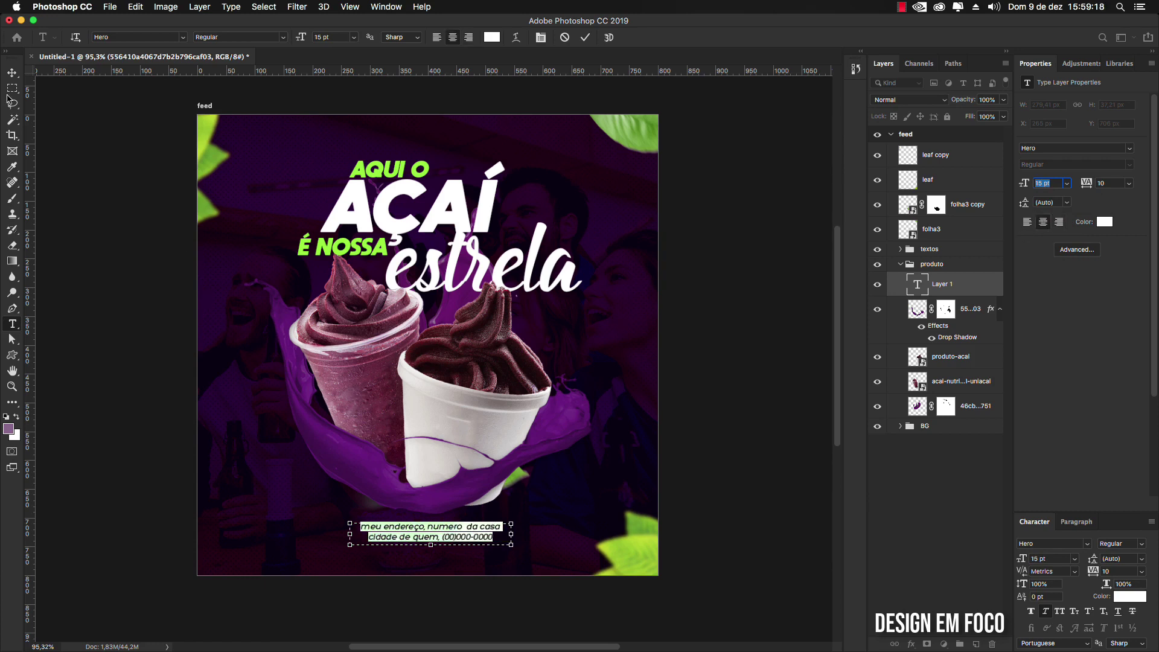
{"action": "left_click", "coordinate": [12, 73]}
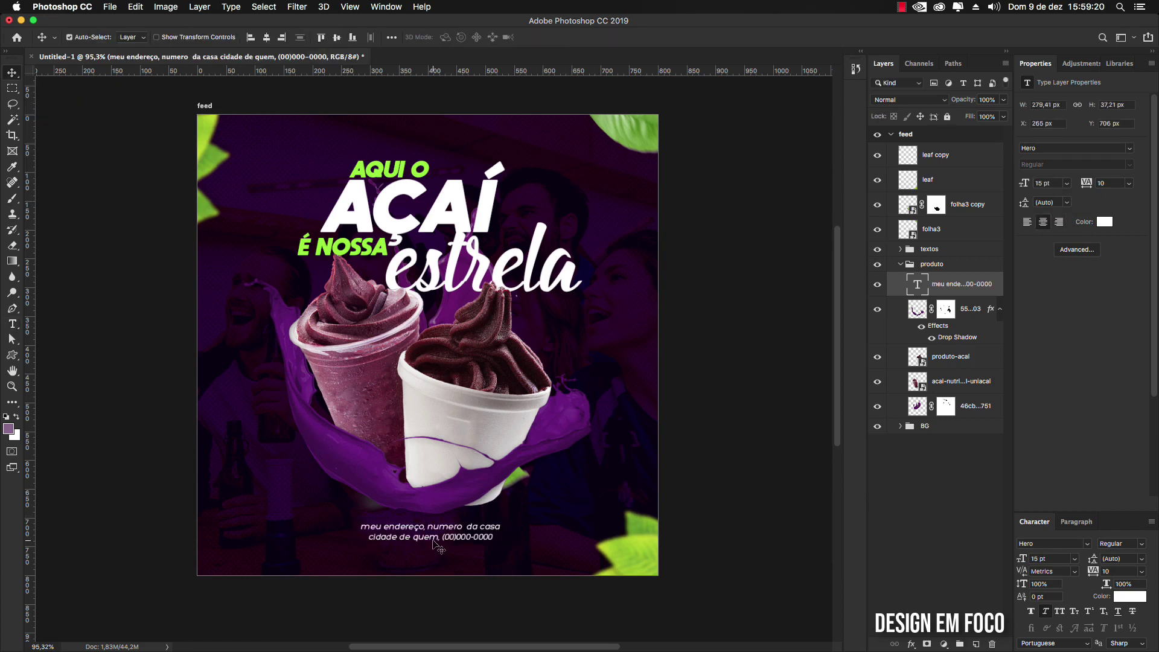
Step: Move the address text down to Y 716 px and shift the folha3 leaf slightly farther into the artboard's upper-right corner
{"action": "left_click_drag", "start_coordinate": [439, 539], "coordinate": [446, 548]}
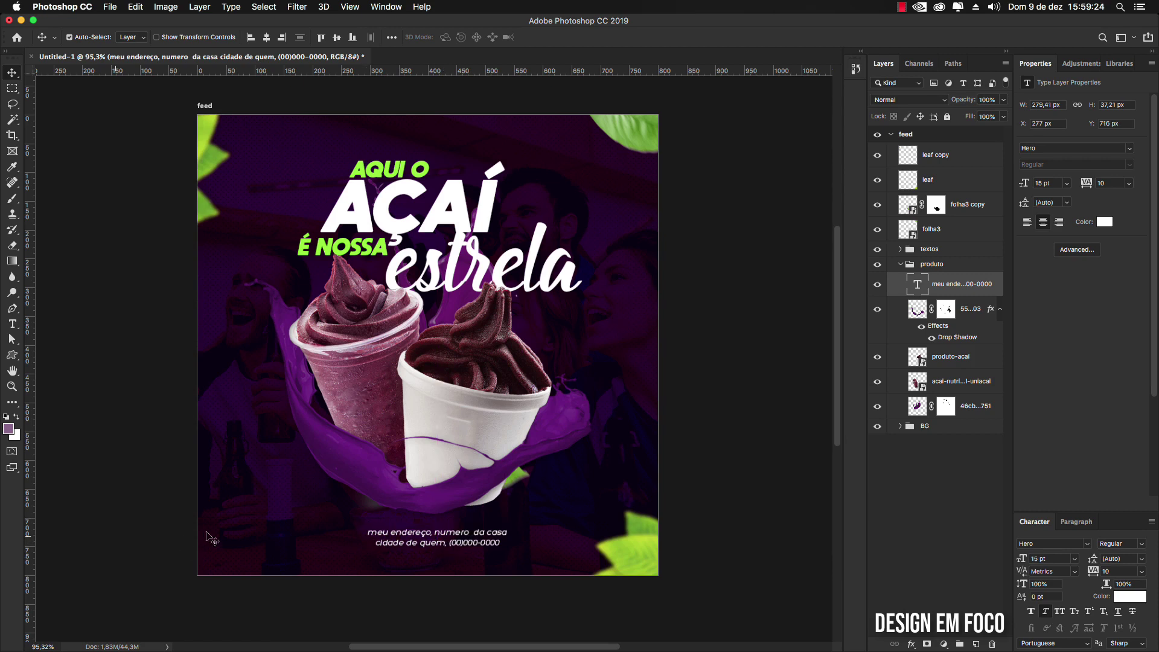
{"action": "left_click_drag", "start_coordinate": [642, 137], "coordinate": [566, 208]}
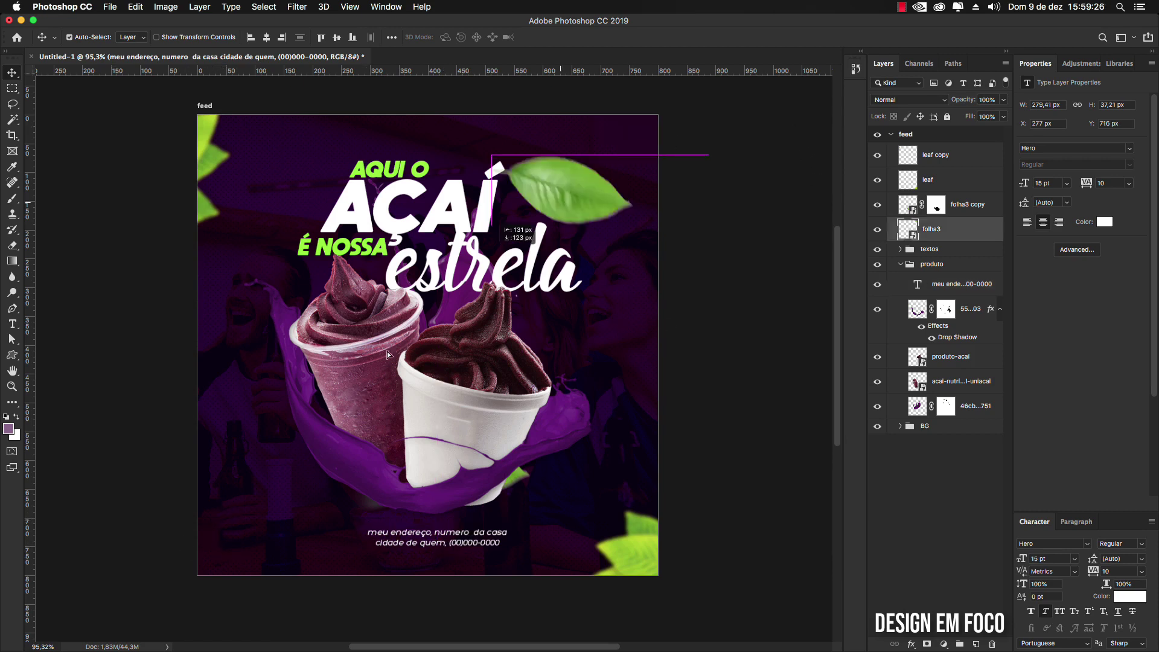
{"action": "left_click_drag", "start_coordinate": [386, 351], "coordinate": [638, 124]}
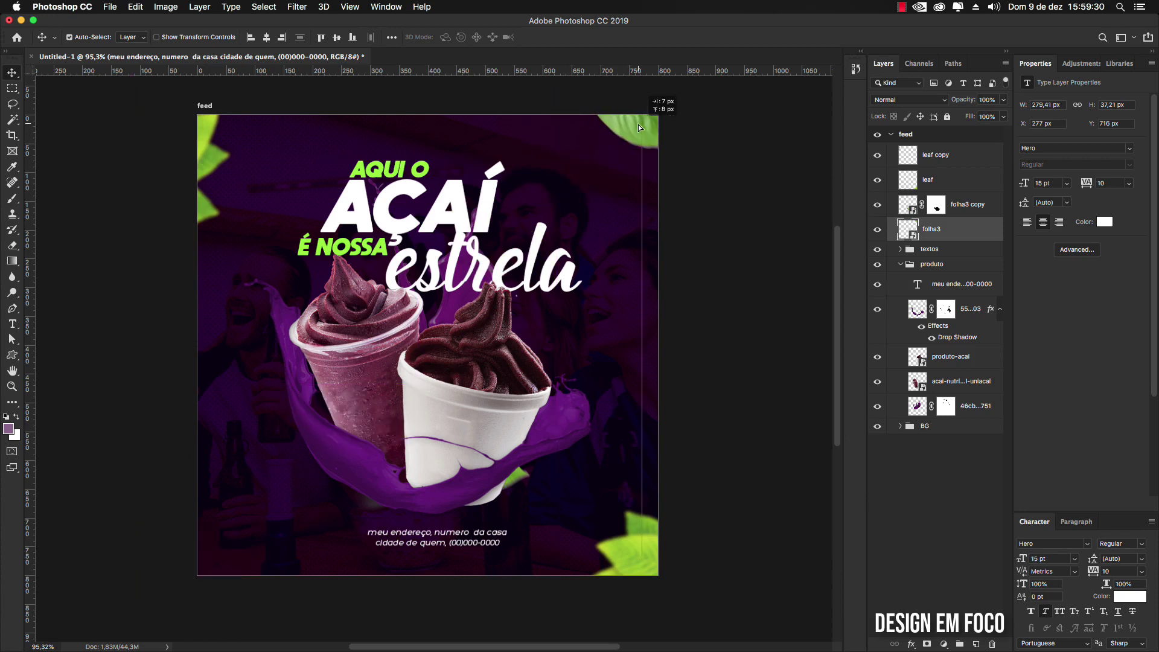
Step: Centre the address text horizontally on the artboard
{"action": "left_click", "coordinate": [440, 545]}
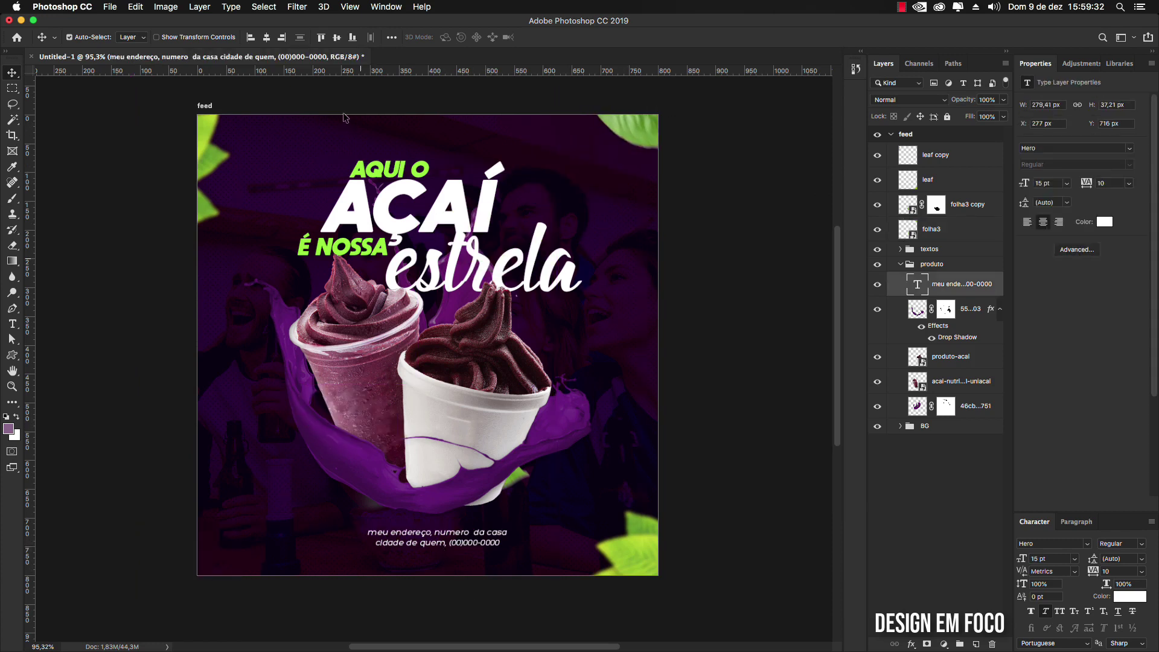
{"action": "left_click", "coordinate": [266, 37]}
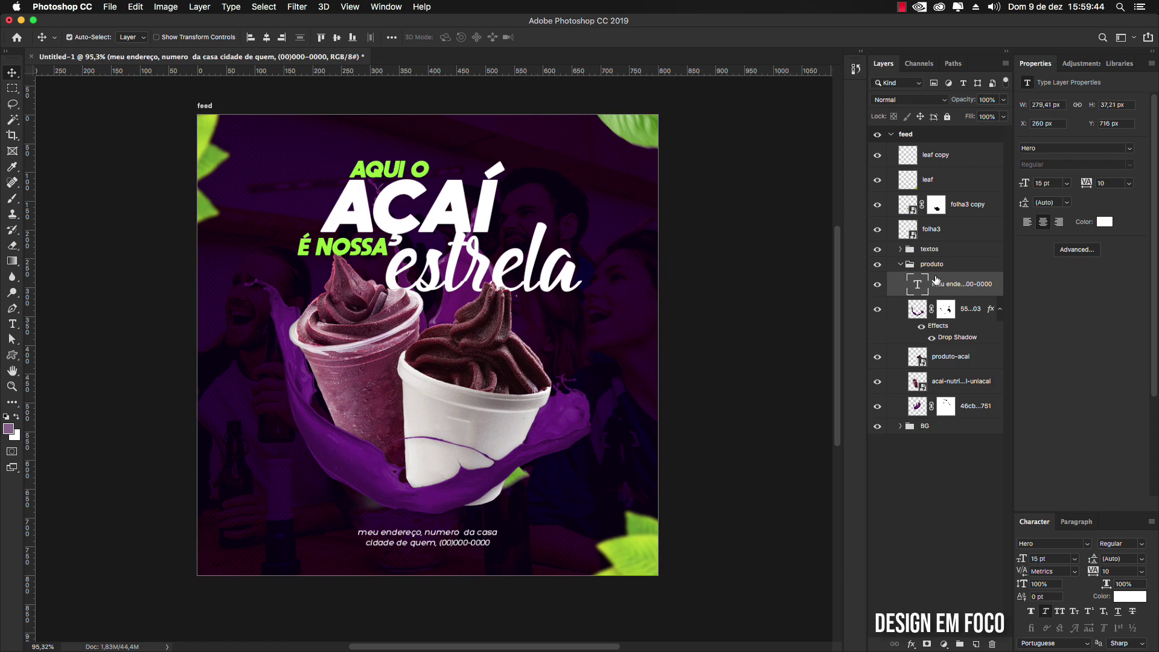
Step: Move the address text layer into the textos group, then collapse and select the produto group
{"action": "left_click_drag", "start_coordinate": [937, 280], "coordinate": [935, 248]}
{"action": "left_click", "coordinate": [900, 264]}
{"action": "left_click", "coordinate": [922, 268]}
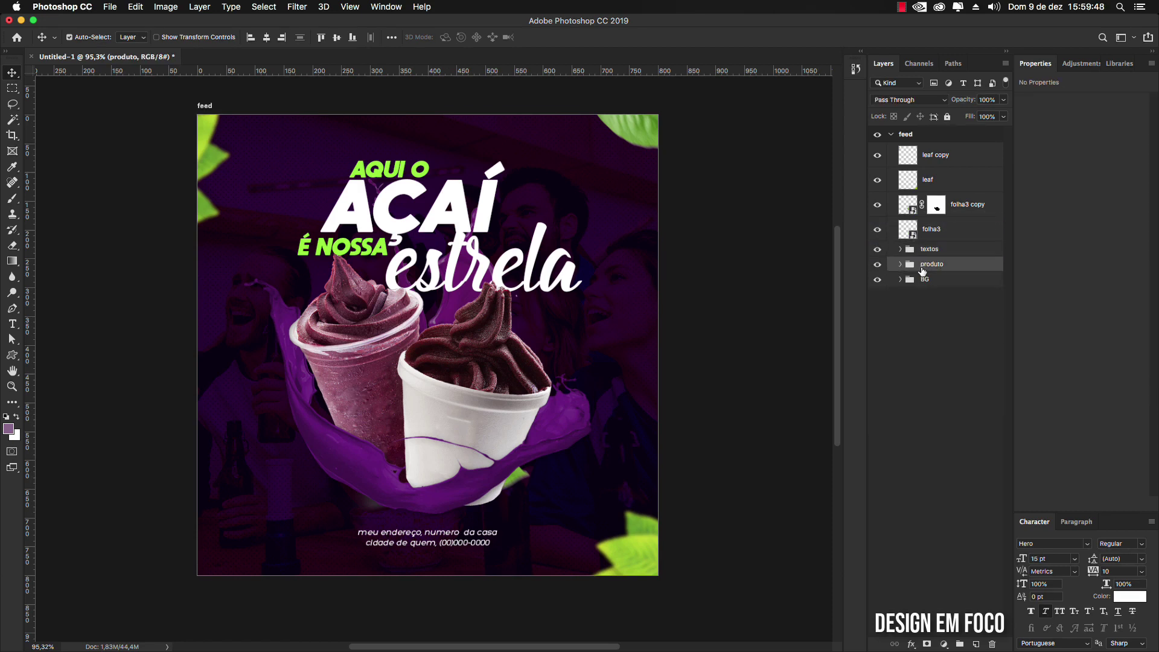
{"action": "key", "text": "ctrl+t"}
{"action": "left_click_drag", "start_coordinate": [458, 387], "coordinate": [453, 387]}
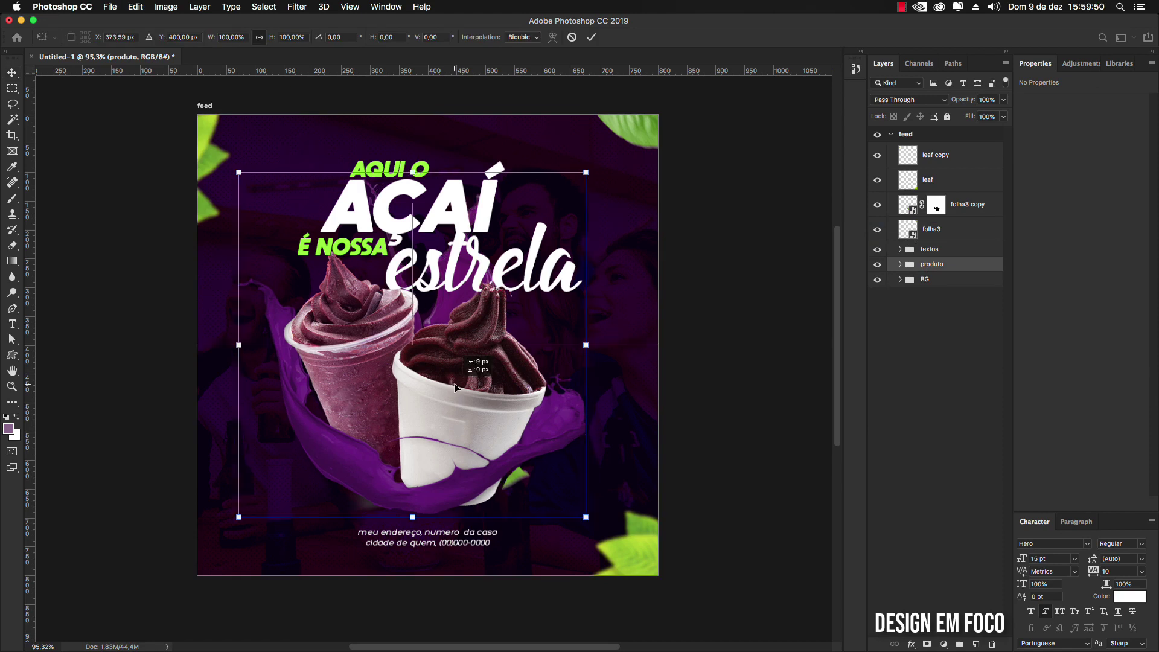
{"action": "key", "text": "Escape"}
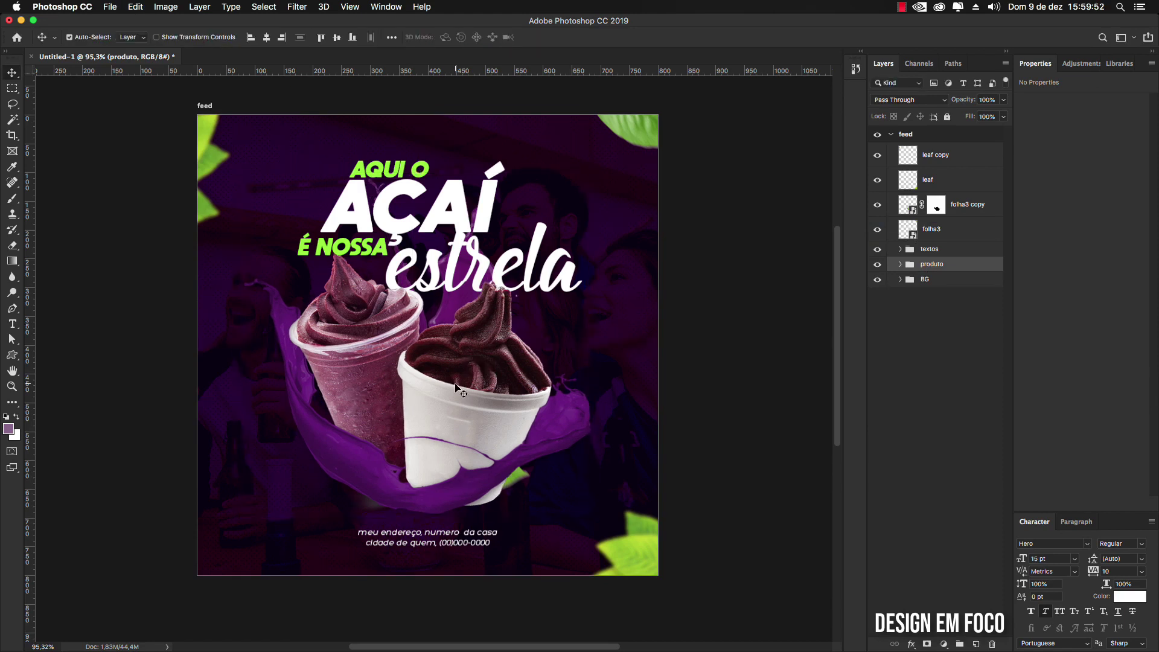
Step: Nudge the textos group slightly to the left on the artboard and deselect it
{"action": "left_click", "coordinate": [955, 189]}
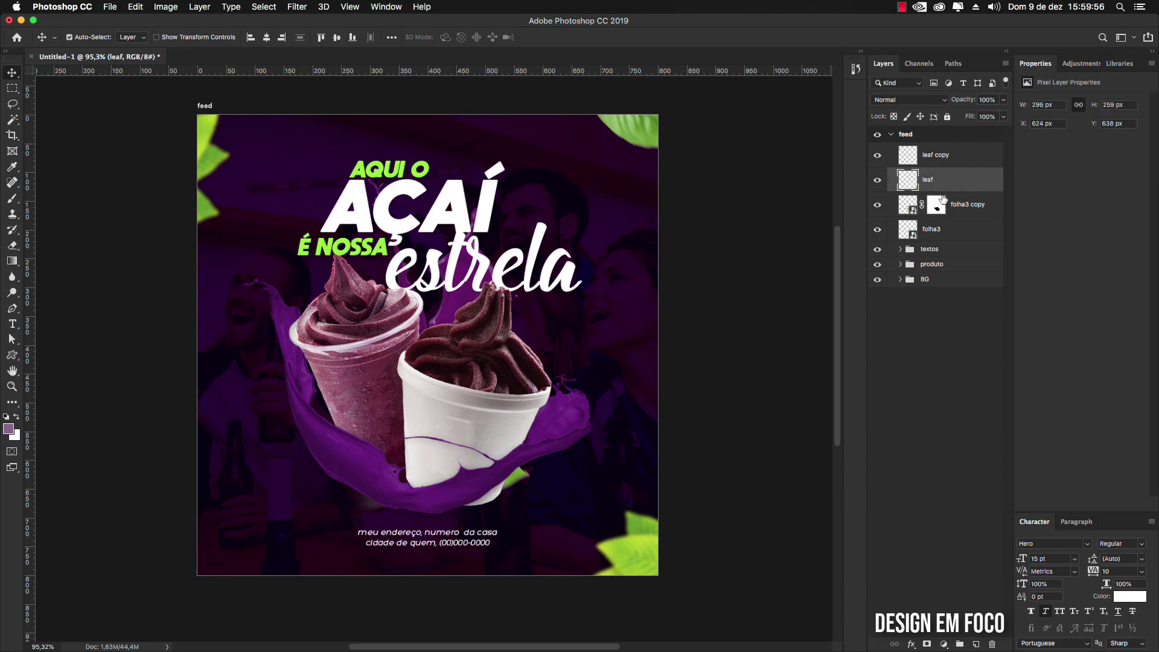
{"action": "left_click", "coordinate": [938, 248]}
{"action": "left_click", "coordinate": [939, 264], "text": "shift"}
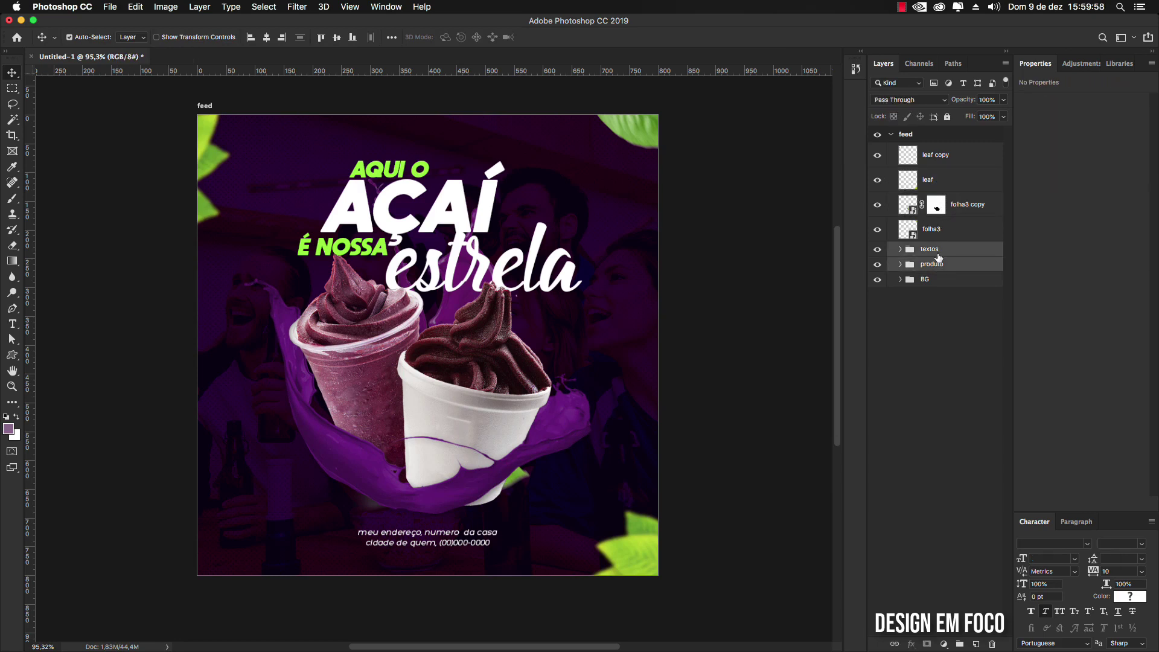
{"action": "left_click", "coordinate": [938, 252]}
{"action": "key", "text": "Left"}
{"action": "key", "text": "Left"}
{"action": "key", "text": "Left"}
{"action": "key", "text": "Left"}
{"action": "key", "text": "Left"}
{"action": "key", "text": "Left"}
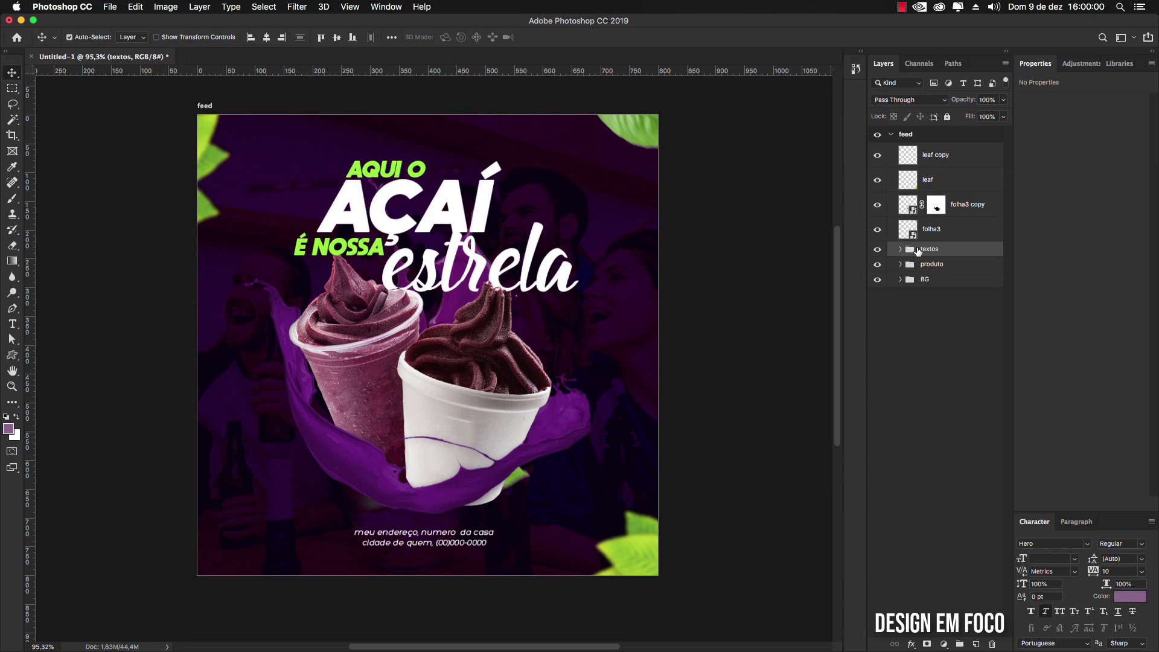
{"action": "key", "text": "Right"}
{"action": "key", "text": "Right"}
{"action": "key", "text": "Right"}
{"action": "key", "text": "Right"}
{"action": "key", "text": "Right"}
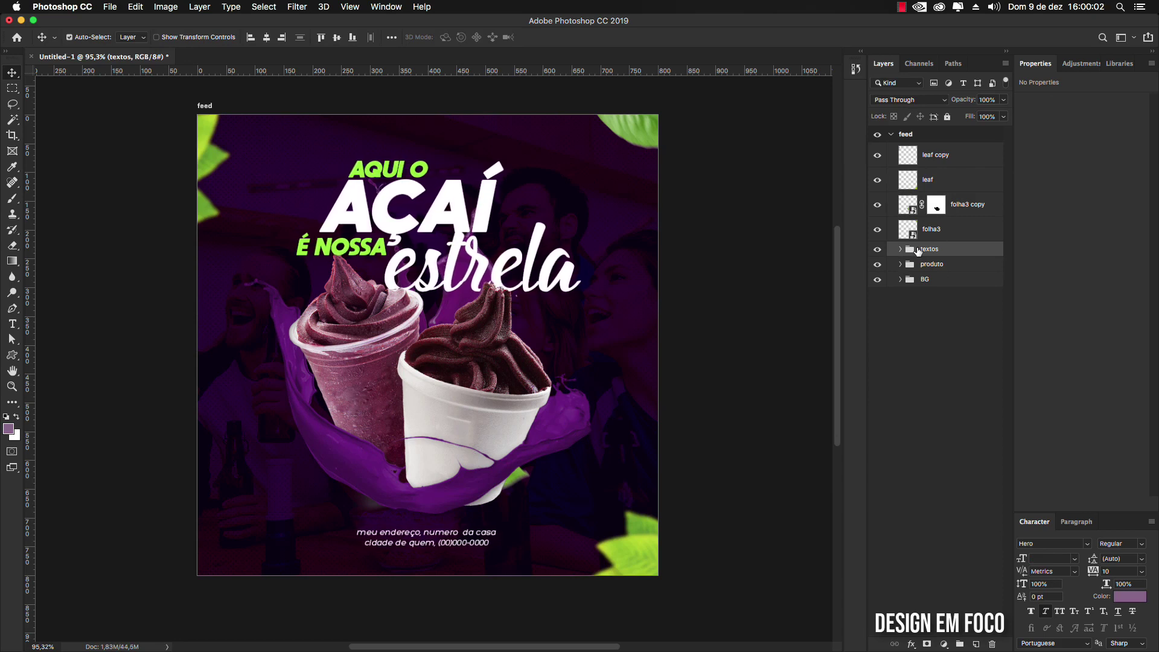
{"action": "left_click", "coordinate": [724, 369]}
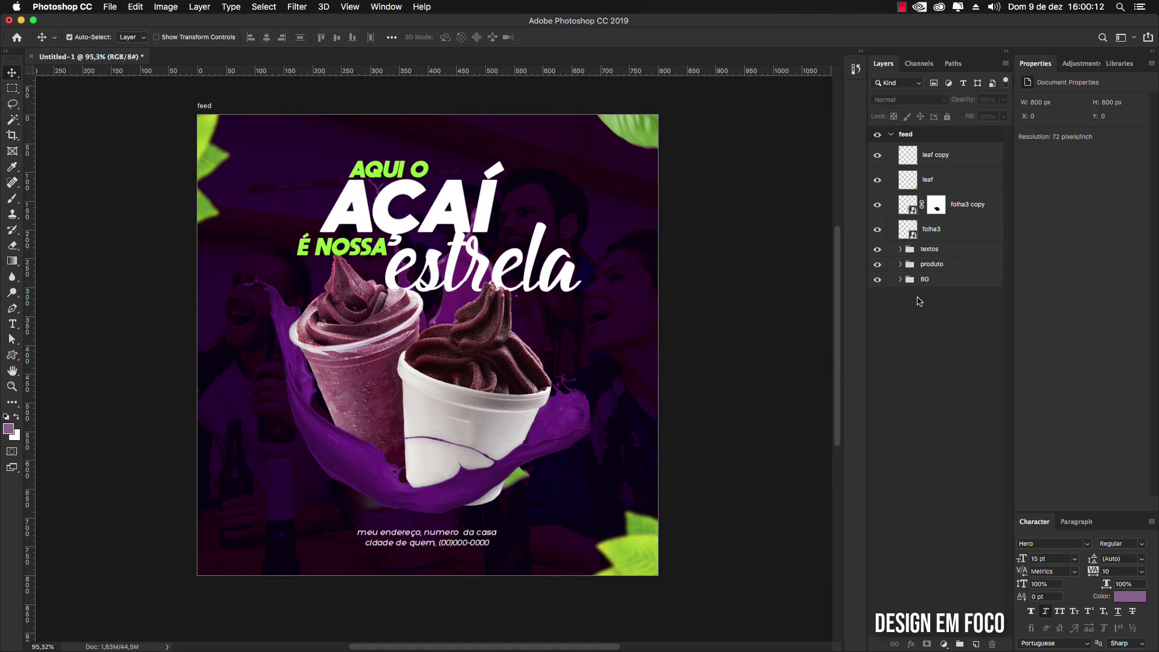
Step: Group the four leaf layers from folha3 up to leaf copy and name the group Encapsulamento
{"action": "left_click", "coordinate": [944, 232]}
{"action": "left_click", "coordinate": [945, 160], "text": "shift"}
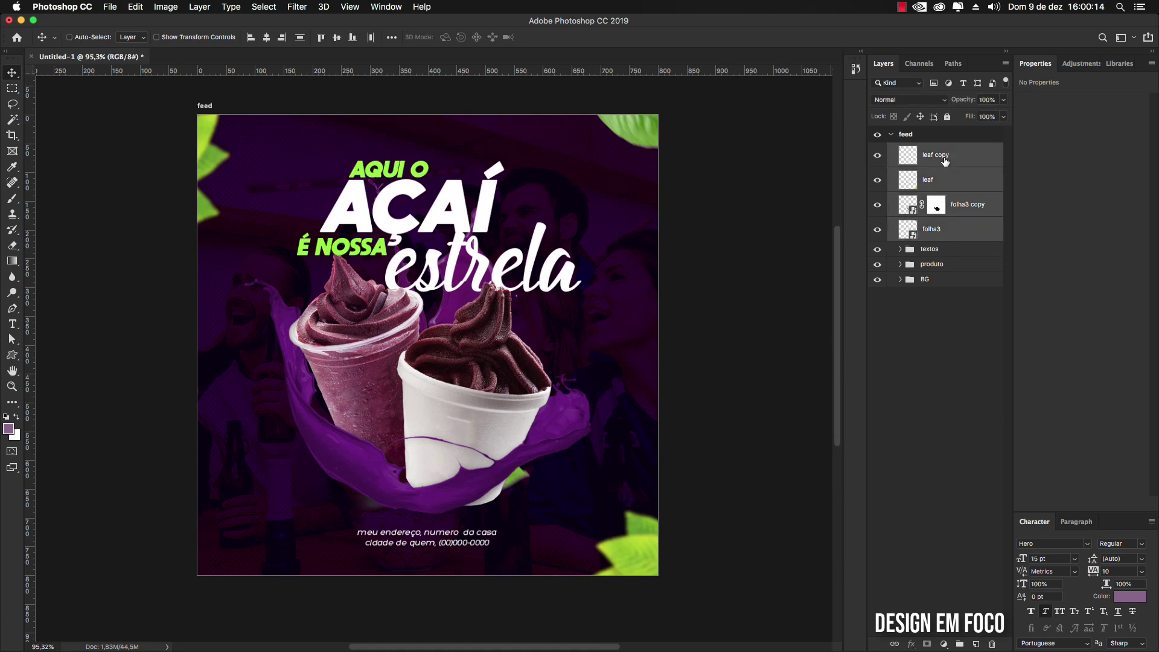
{"action": "key", "text": "super+g"}
{"action": "double_click", "coordinate": [935, 150]}
{"action": "type", "text": "End"}
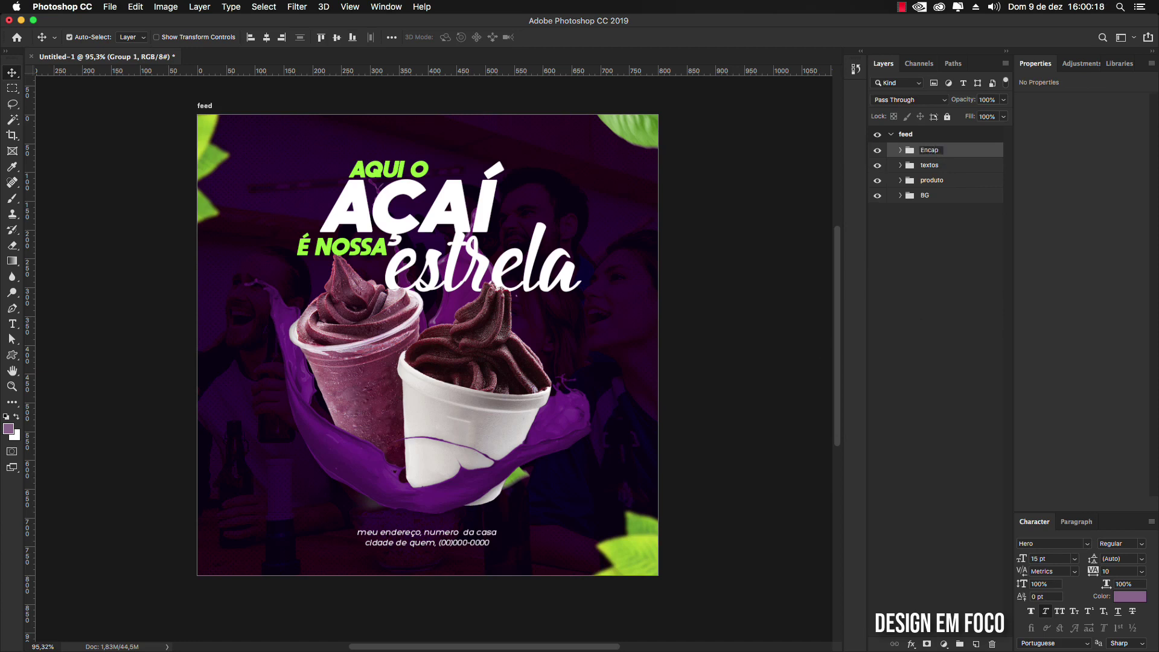
{"action": "type", "text": "apsulamento"}
{"action": "key", "text": "Return"}
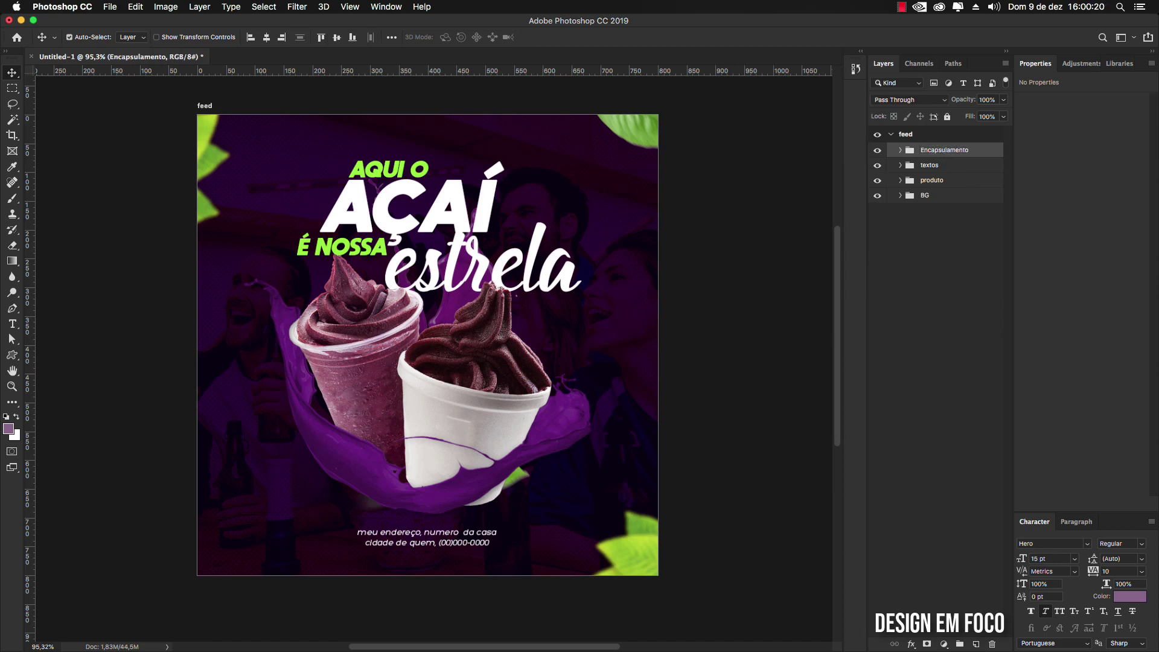
Step: Stamp all visible layers into a new merged layer above the Encapsulamento group and convert it to a smart object
{"action": "left_click", "coordinate": [933, 167]}
{"action": "left_click", "coordinate": [931, 155]}
{"action": "key", "text": "super+alt+shift+e"}
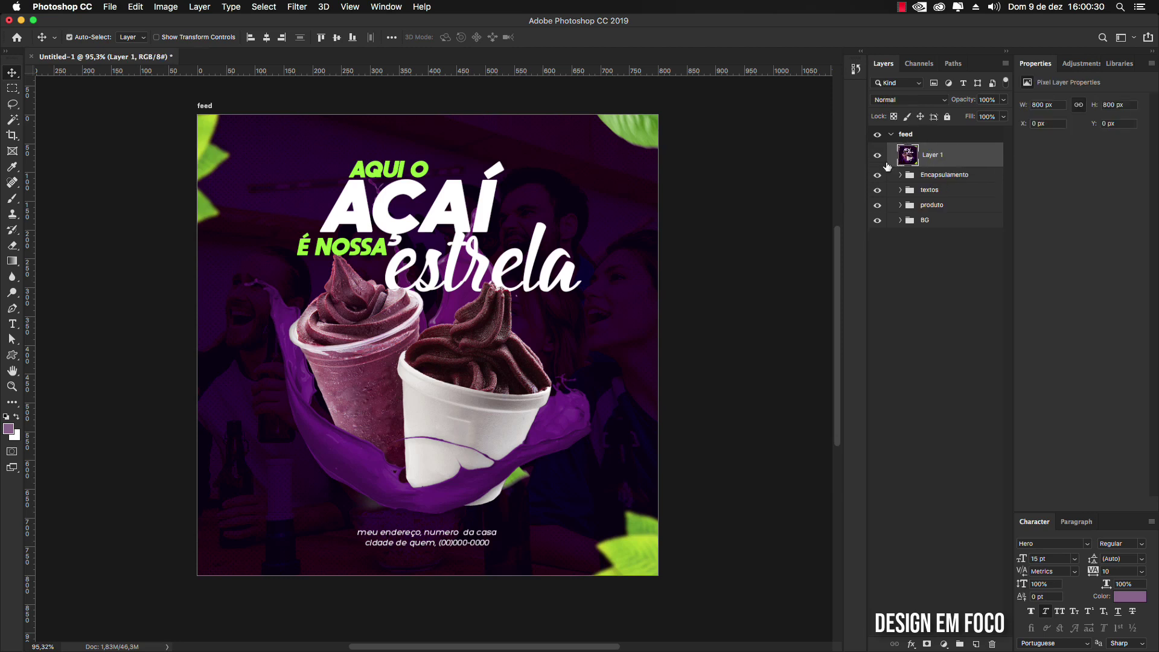
{"action": "left_click_drag", "start_coordinate": [877, 175], "coordinate": [877, 220]}
{"action": "left_click", "coordinate": [877, 220]}
{"action": "left_click_drag", "start_coordinate": [879, 209], "coordinate": [880, 179]}
{"action": "right_click", "coordinate": [955, 158]}
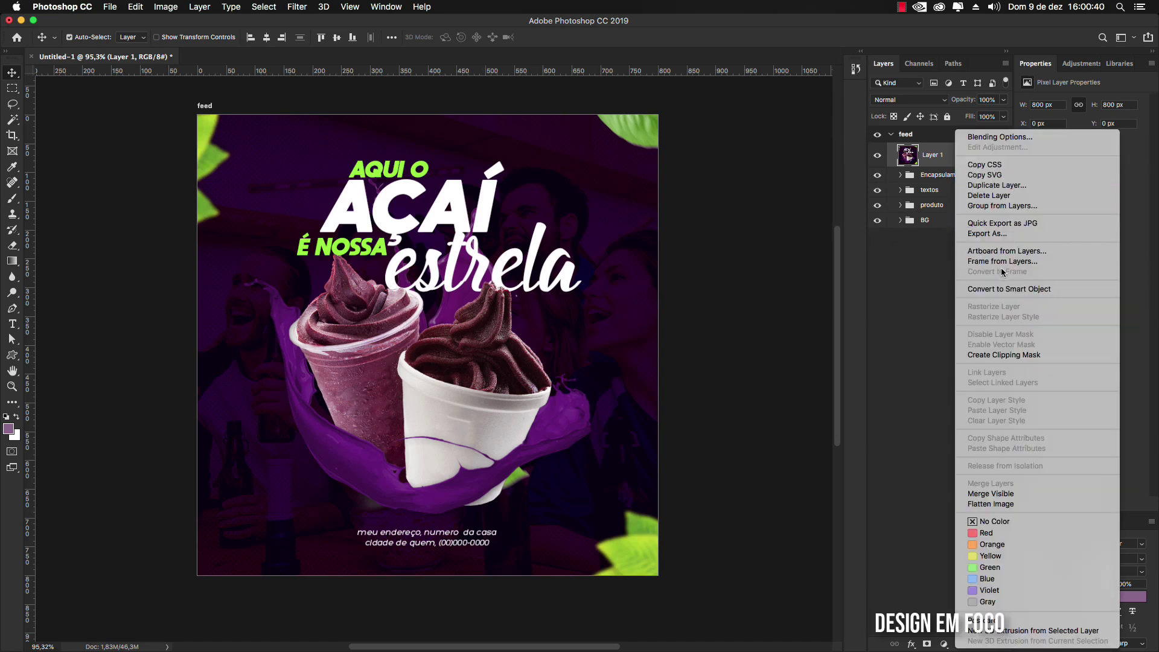
{"action": "left_click", "coordinate": [1004, 292]}
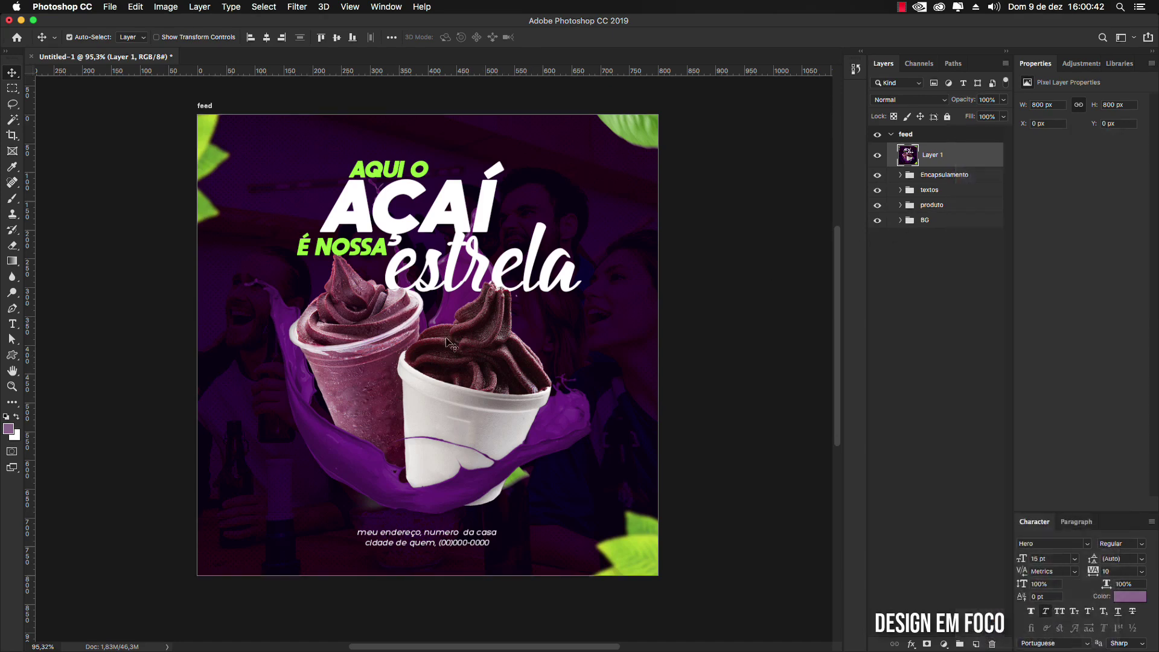
Step: Open the Camera Raw Filter on the merged layer and set Vibrance to +8 and Clarity to +16
{"action": "left_click", "coordinate": [291, 8]}
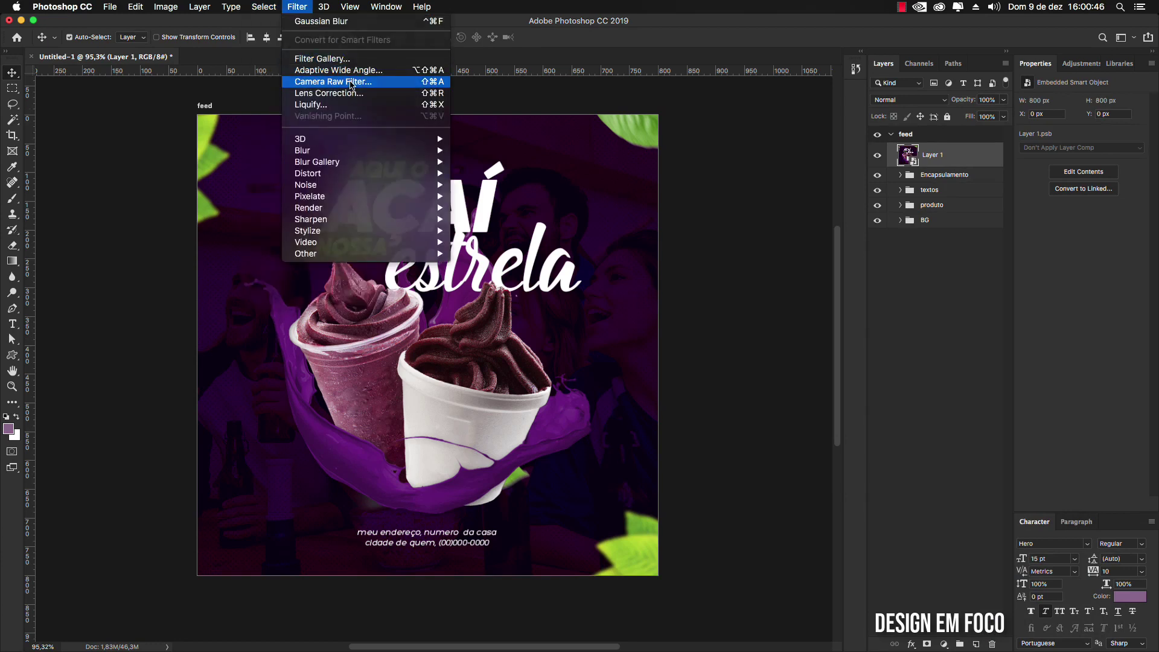
{"action": "left_click", "coordinate": [350, 84]}
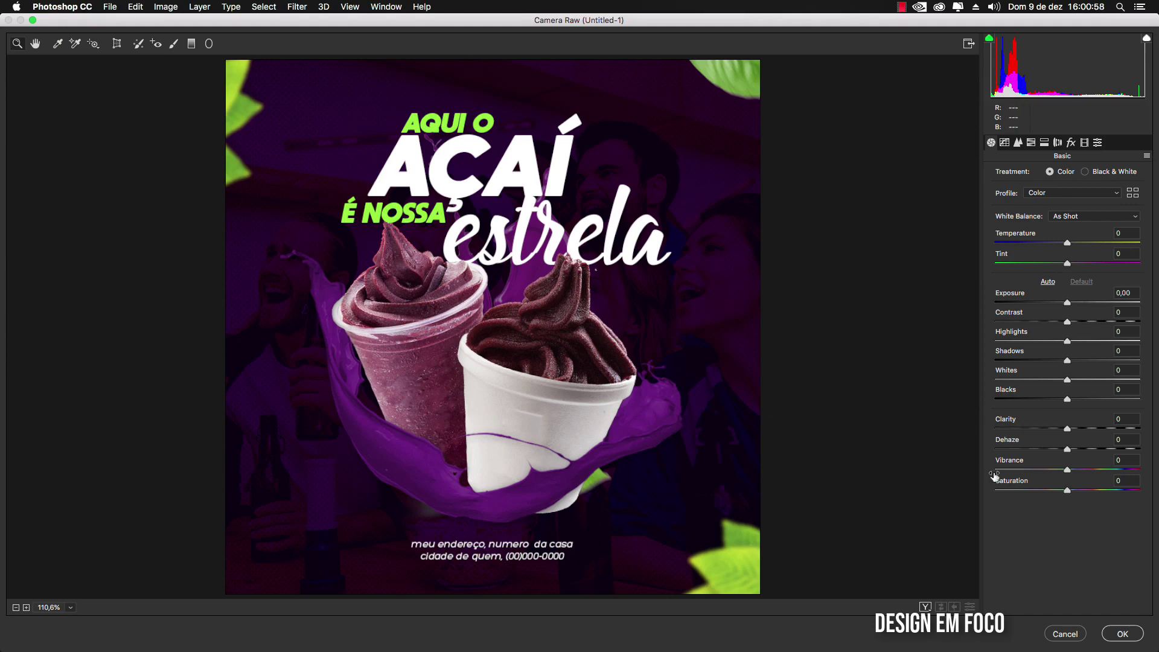
{"action": "left_click", "coordinate": [1072, 471]}
{"action": "left_click", "coordinate": [1068, 428]}
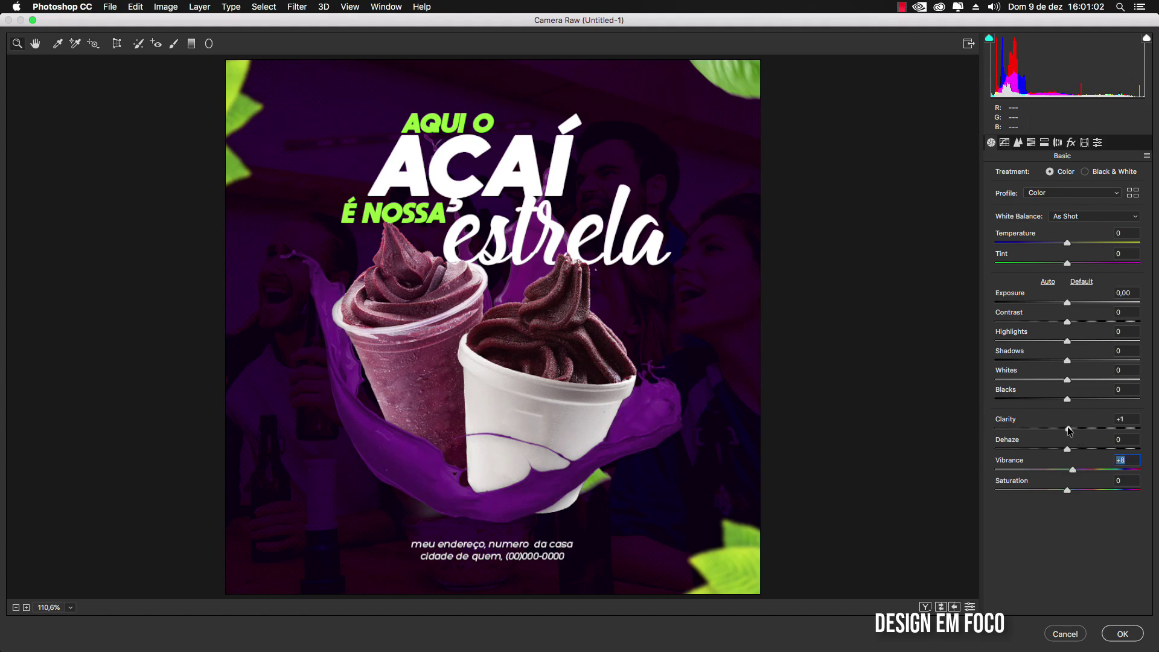
{"action": "mouse_move", "coordinate": [1076, 427]}
{"action": "left_mouse_down"}
{"action": "mouse_move", "coordinate": [1056, 425]}
{"action": "mouse_move", "coordinate": [1092, 430]}
{"action": "mouse_move", "coordinate": [1024, 428]}
{"action": "mouse_move", "coordinate": [1094, 433]}
{"action": "mouse_move", "coordinate": [1044, 429]}
{"action": "mouse_move", "coordinate": [1078, 430]}
{"action": "left_mouse_up"}
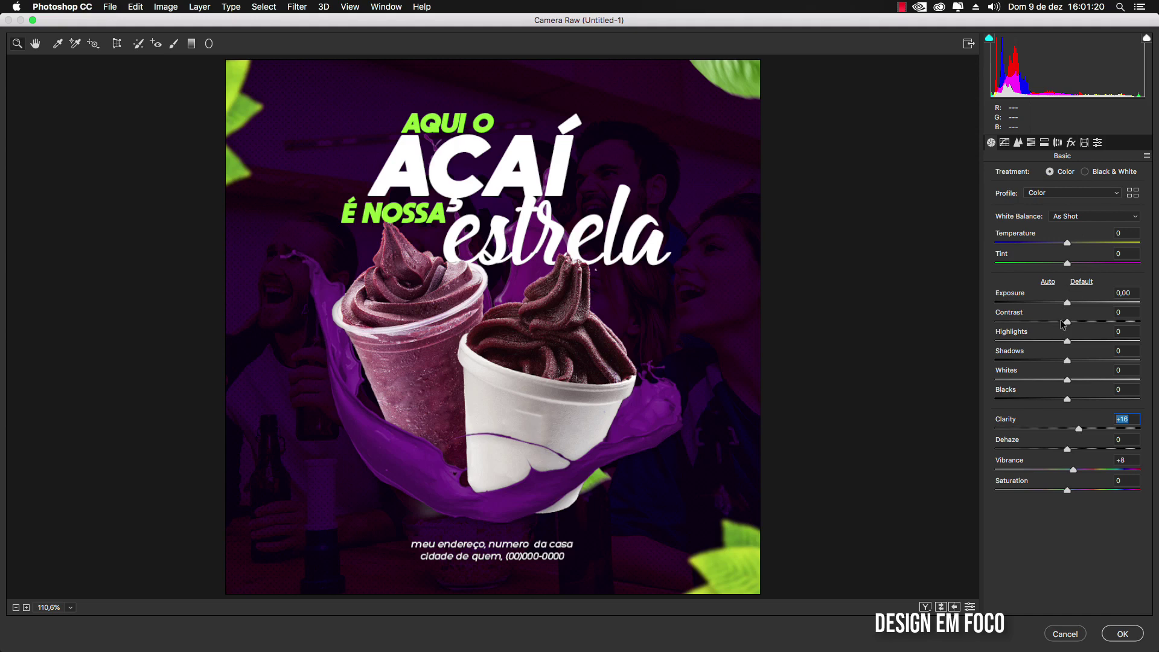
Step: In the Camera Raw effects, set the post-crop vignetting amount to +7 and the grain amount to 8
{"action": "left_click", "coordinate": [1030, 144]}
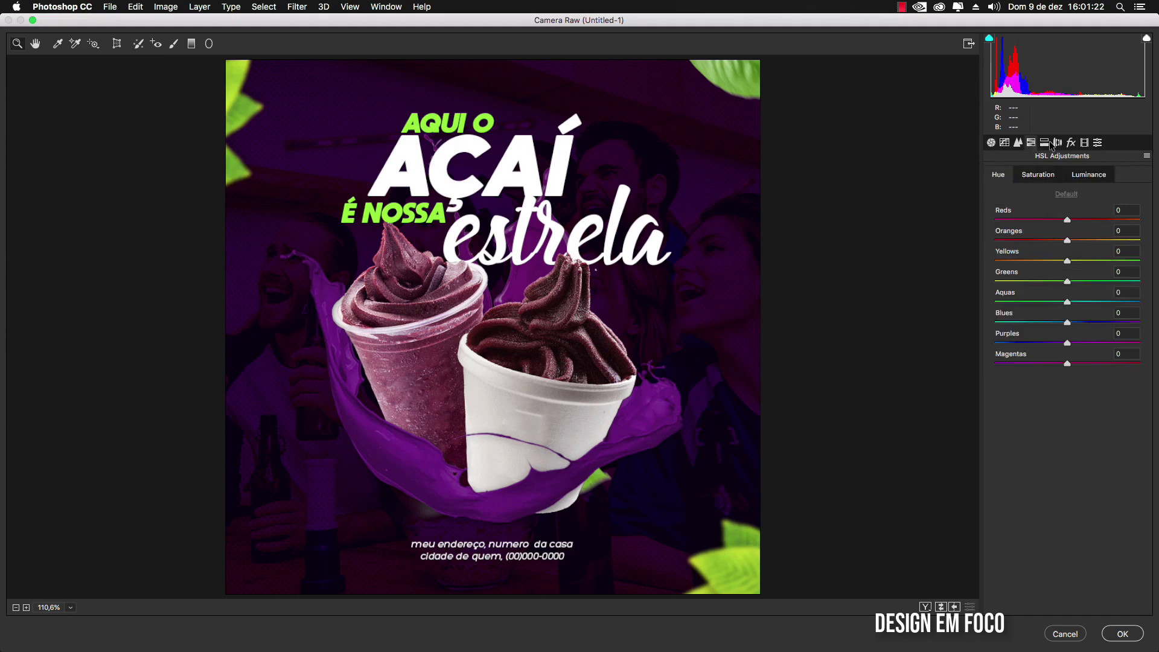
{"action": "left_click", "coordinate": [1045, 143]}
{"action": "left_click", "coordinate": [1065, 144]}
{"action": "left_click", "coordinate": [1059, 143]}
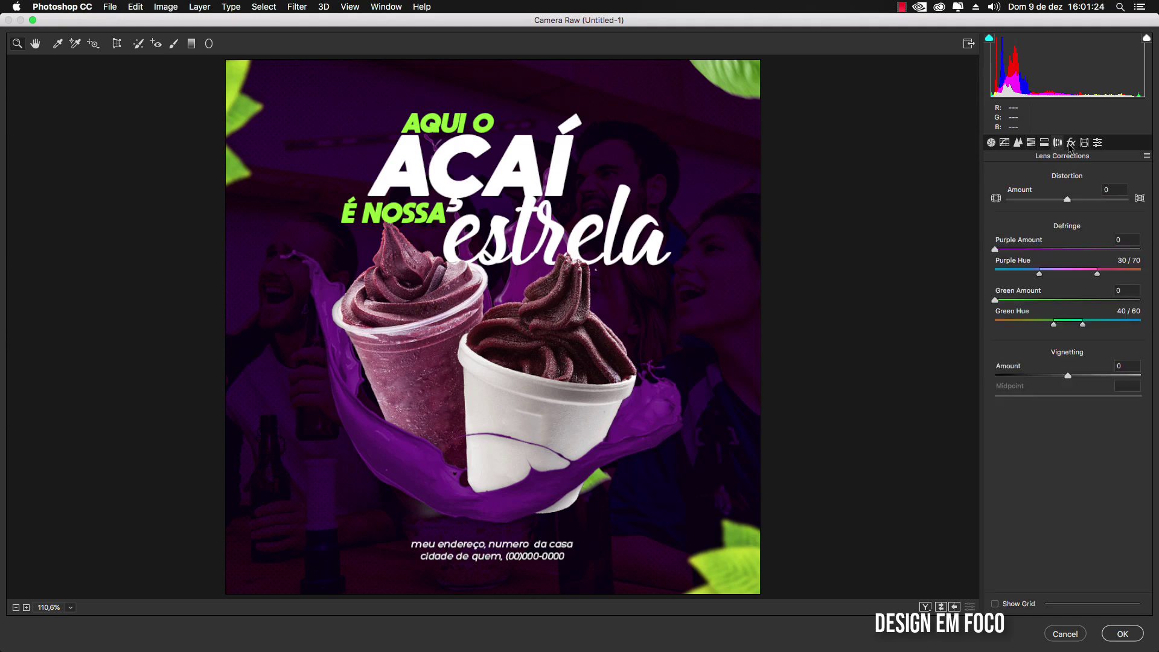
{"action": "left_click", "coordinate": [1069, 144]}
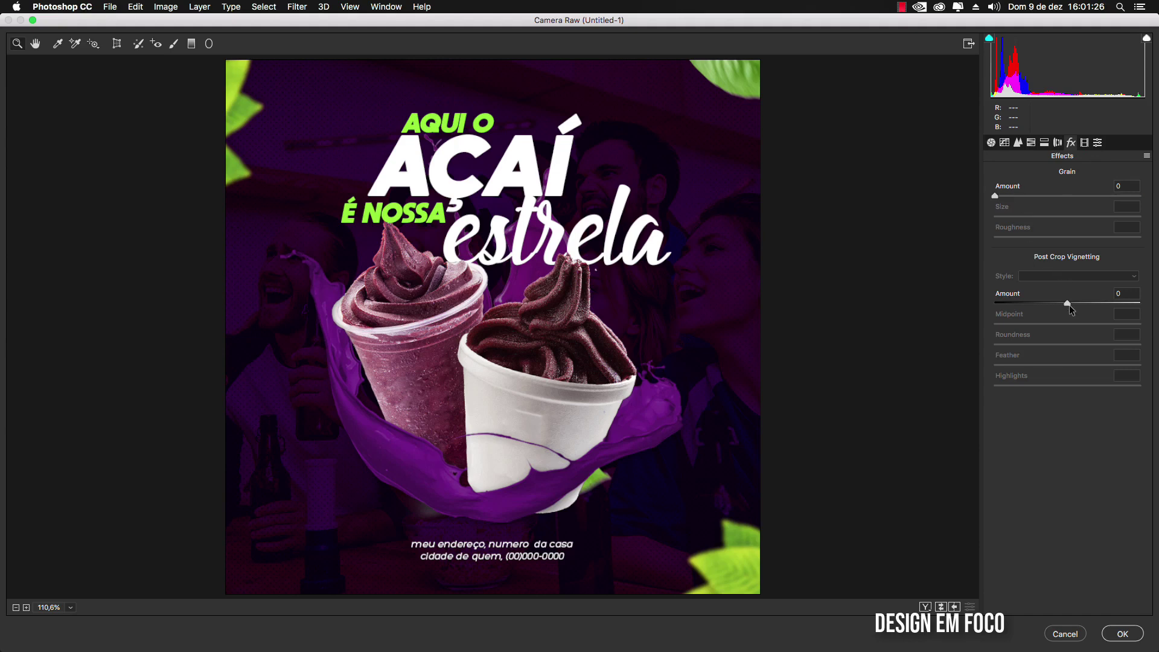
{"action": "left_click_drag", "start_coordinate": [1067, 303], "coordinate": [1071, 303]}
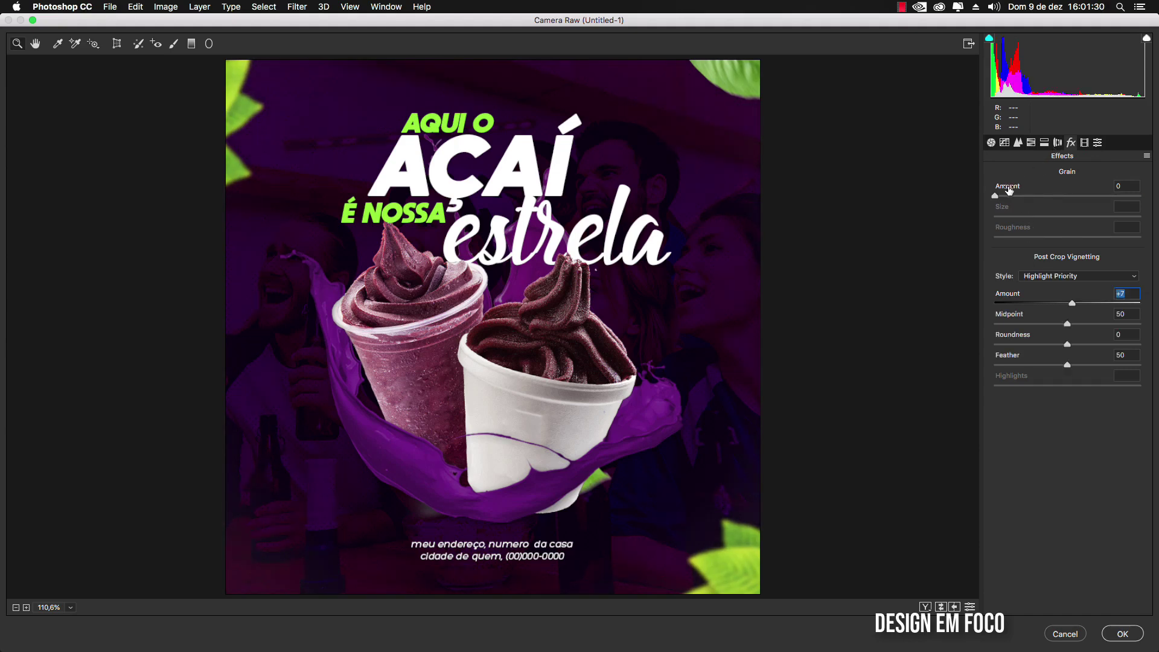
{"action": "left_click_drag", "start_coordinate": [995, 196], "coordinate": [1003, 196]}
Step: Use the Heavy vignetting preset, refine it to amount -24 and midpoint 70, minimise its highlights and apply the filter
{"action": "left_click", "coordinate": [1097, 142]}
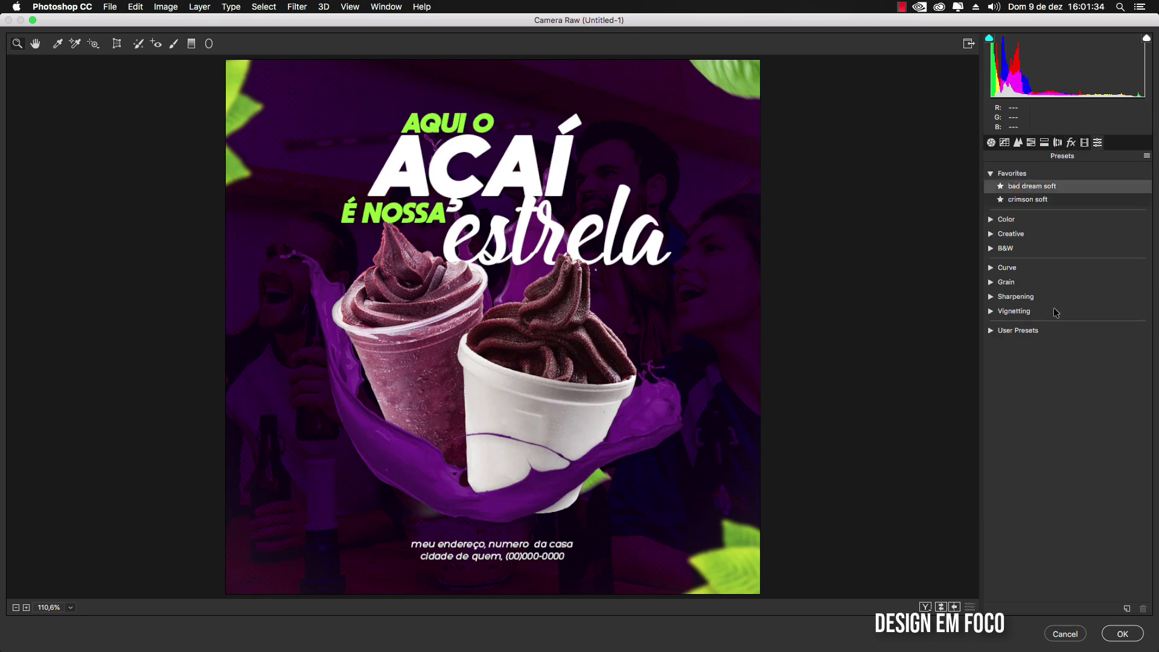
{"action": "left_click", "coordinate": [991, 311]}
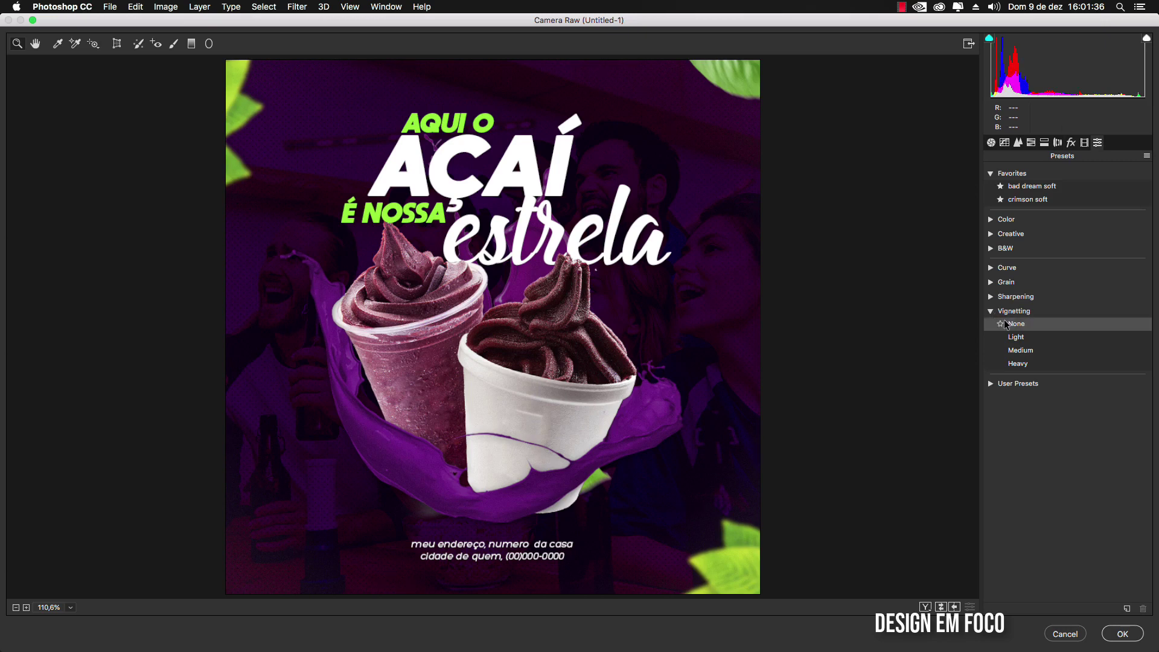
{"action": "left_click", "coordinate": [1024, 363]}
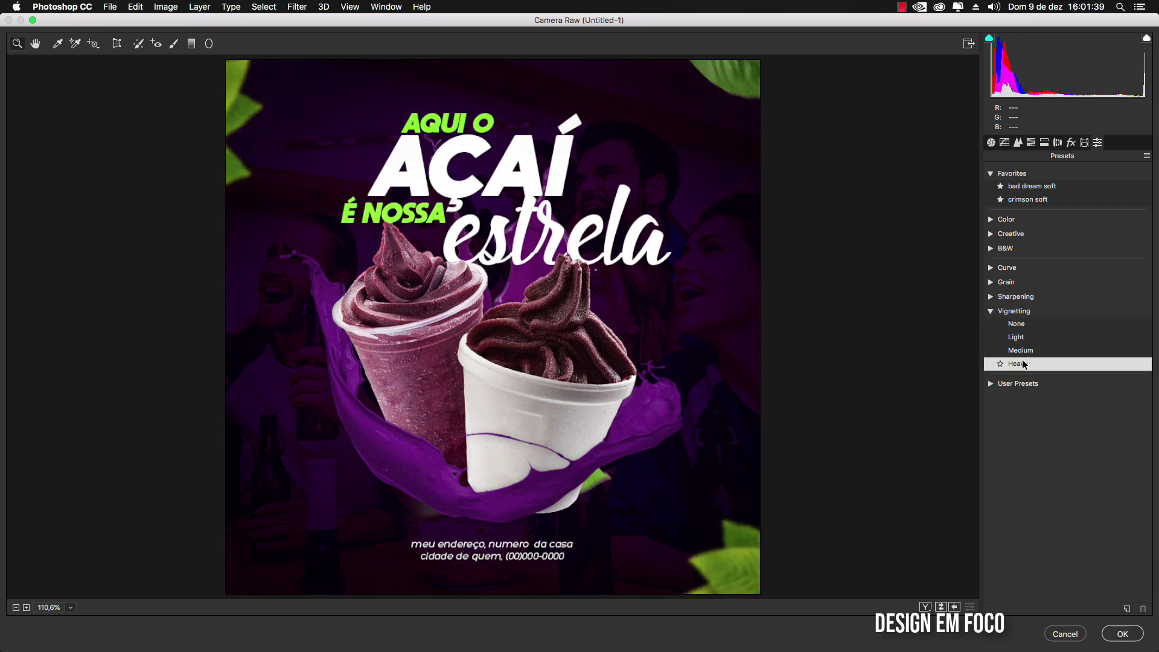
{"action": "left_click", "coordinate": [1070, 143]}
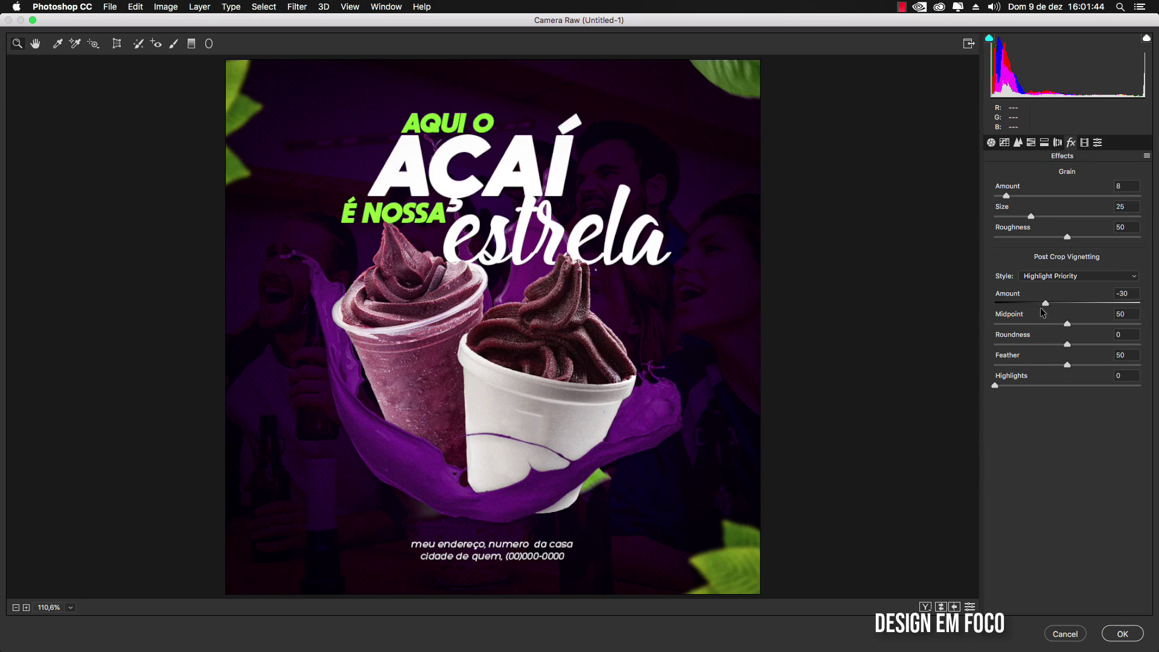
{"action": "left_click_drag", "start_coordinate": [1046, 303], "coordinate": [1094, 328]}
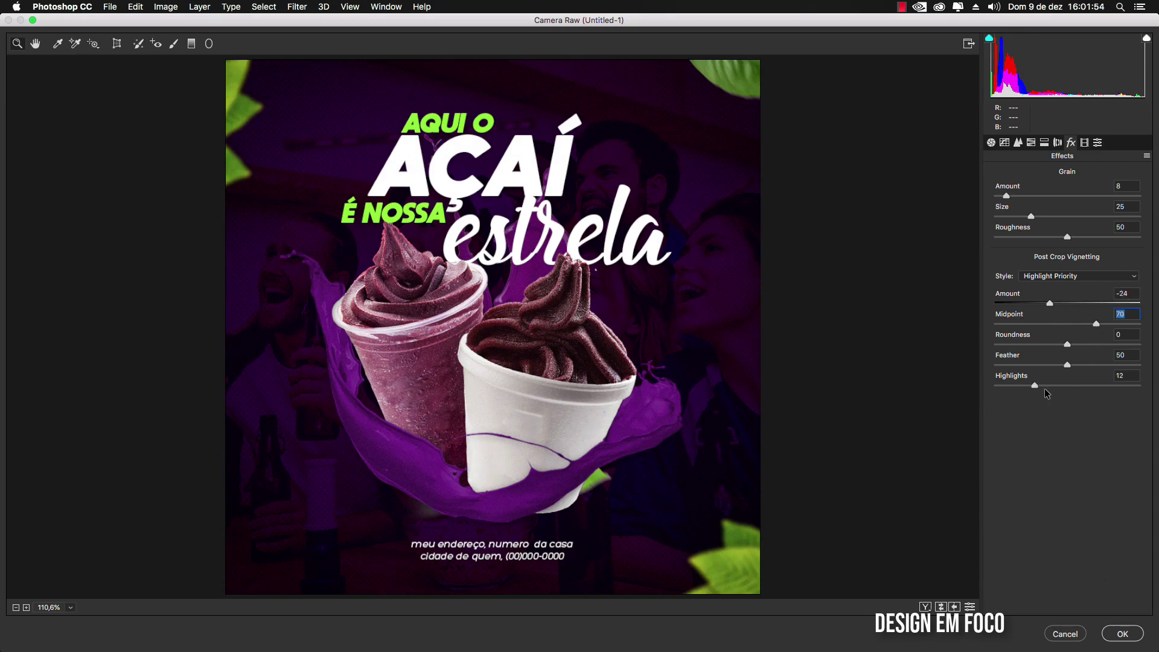
{"action": "left_click_drag", "start_coordinate": [1043, 389], "coordinate": [951, 381]}
{"action": "left_click", "coordinate": [1121, 633]}
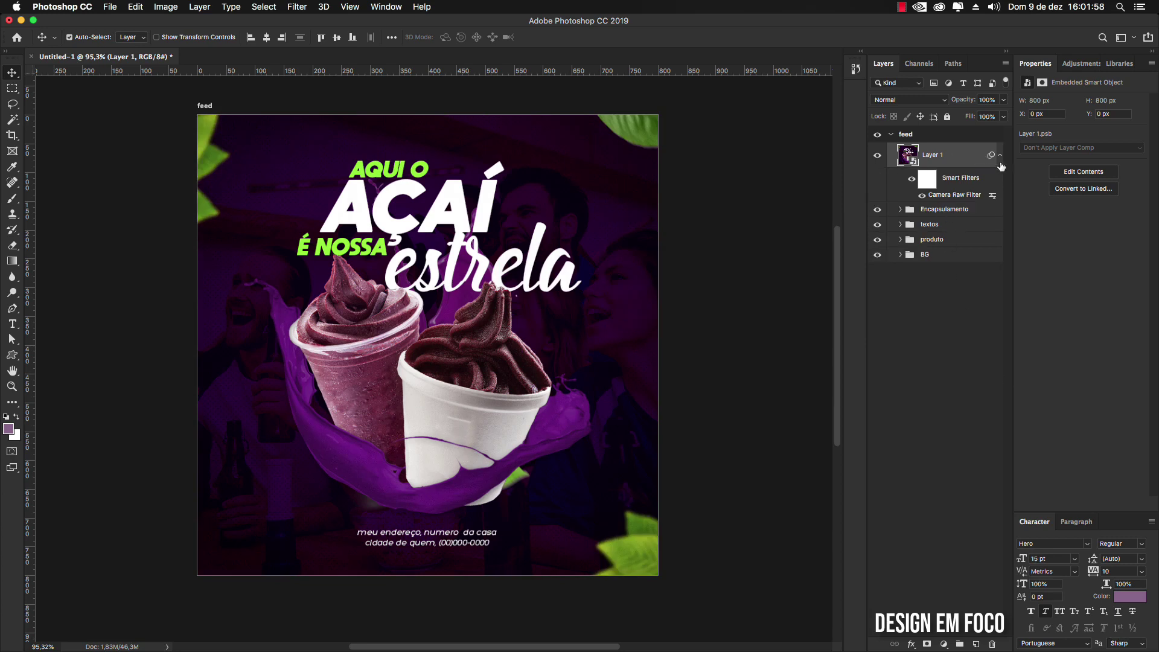
Step: Collapse the smart filter list, compare the artwork with the merged layer hidden and shown, and select the Encapsulamento group
{"action": "left_click", "coordinate": [999, 155]}
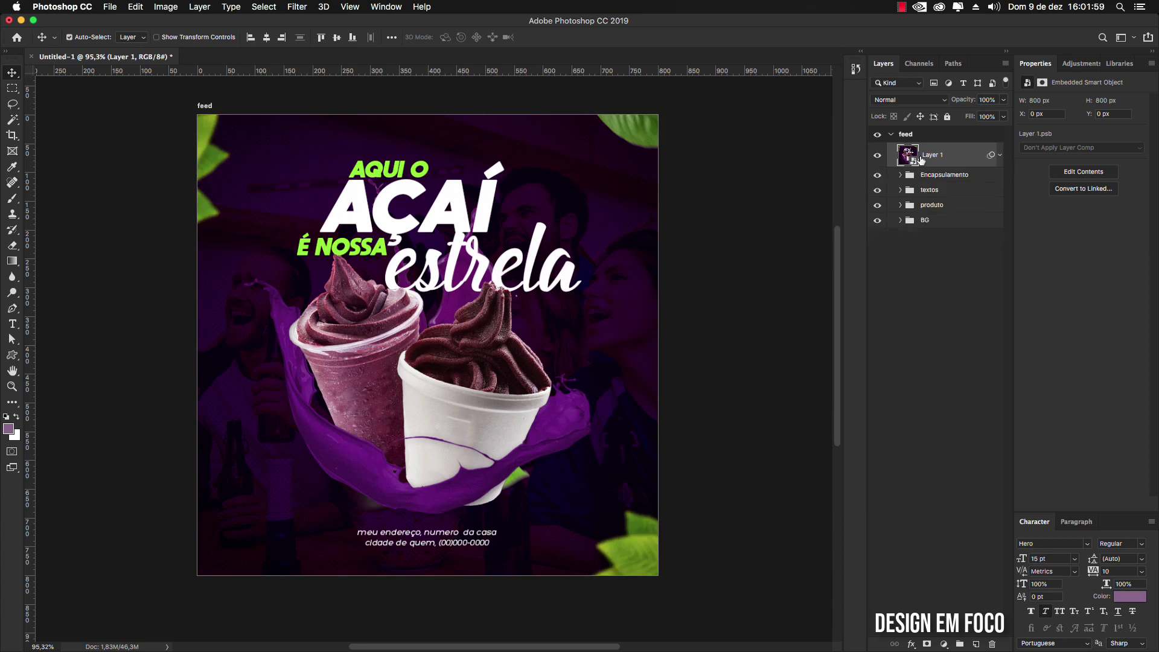
{"action": "left_click", "coordinate": [876, 157]}
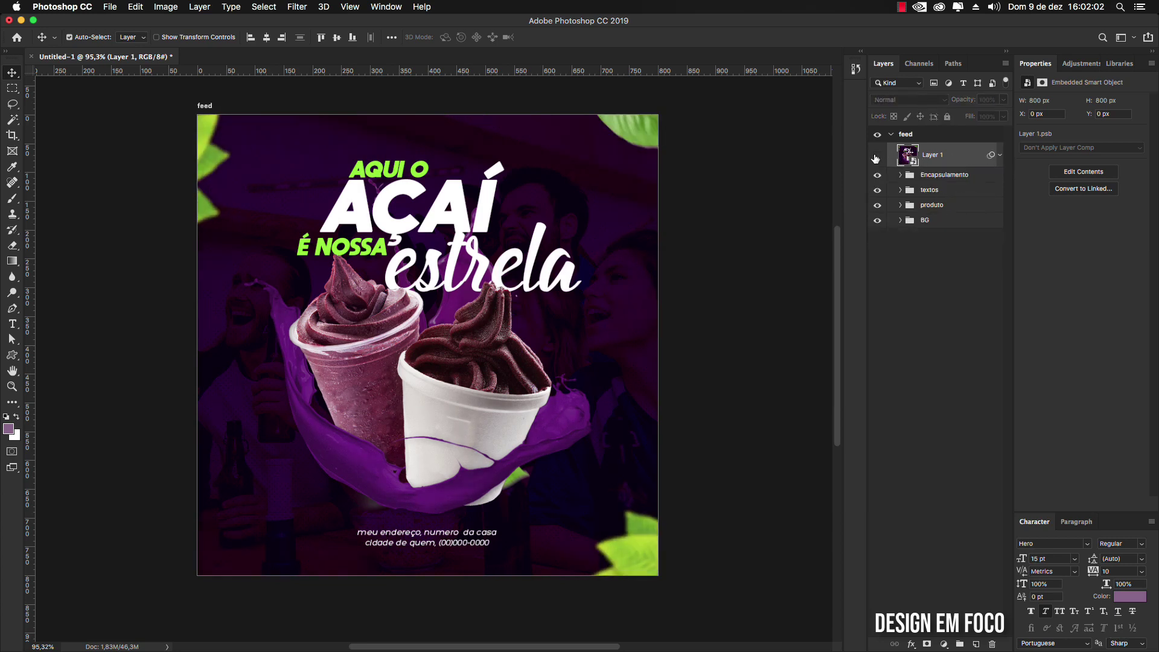
{"action": "left_click", "coordinate": [877, 157]}
{"action": "left_click", "coordinate": [876, 157]}
{"action": "left_click", "coordinate": [878, 156]}
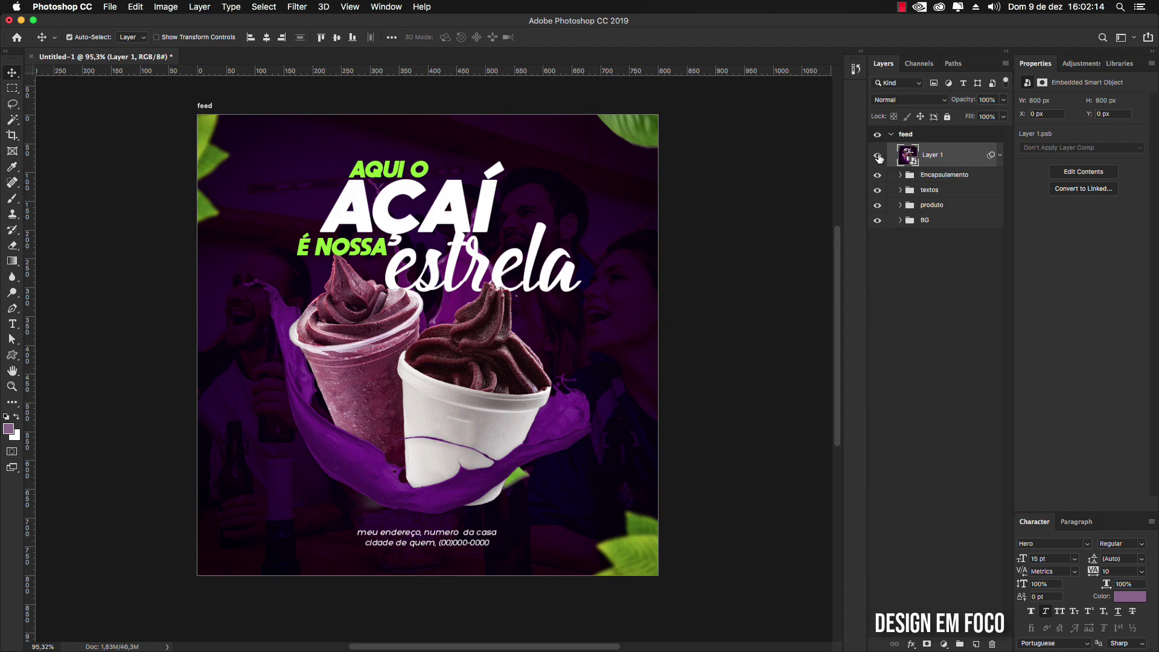
{"action": "left_click", "coordinate": [879, 156]}
{"action": "left_click", "coordinate": [878, 157]}
{"action": "left_click", "coordinate": [960, 179]}
{"action": "mouse_move", "coordinate": [949, 179]}
{"action": "left_mouse_down"}
{"action": "mouse_move", "coordinate": [945, 145]}
{"action": "mouse_move", "coordinate": [940, 180]}
{"action": "left_mouse_up"}
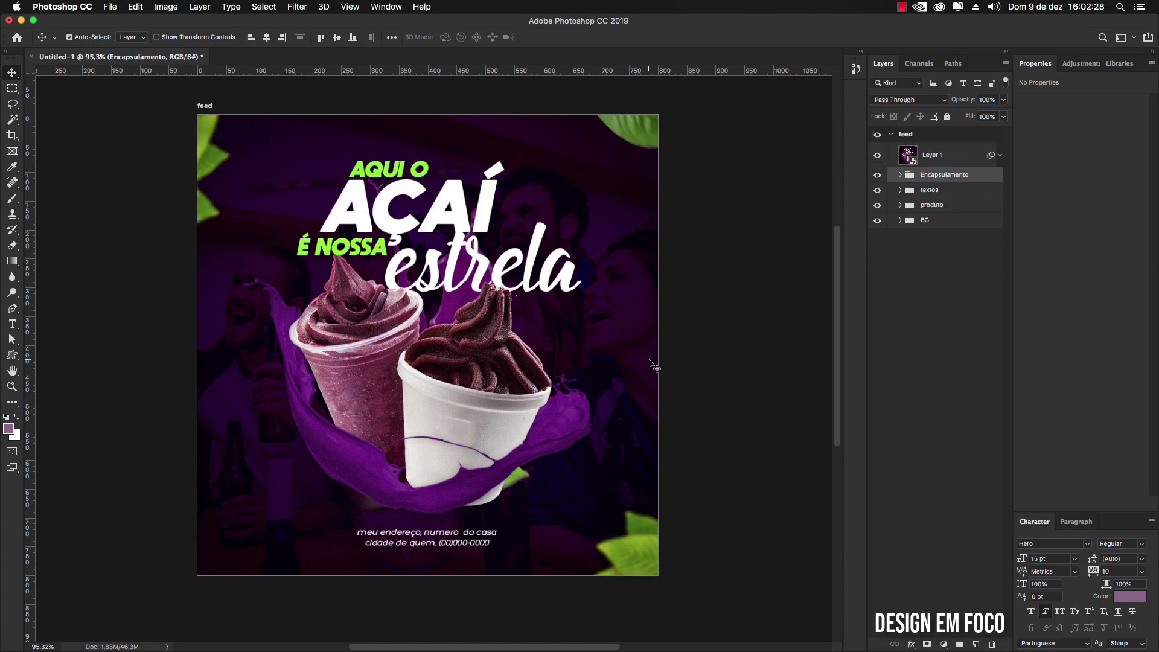